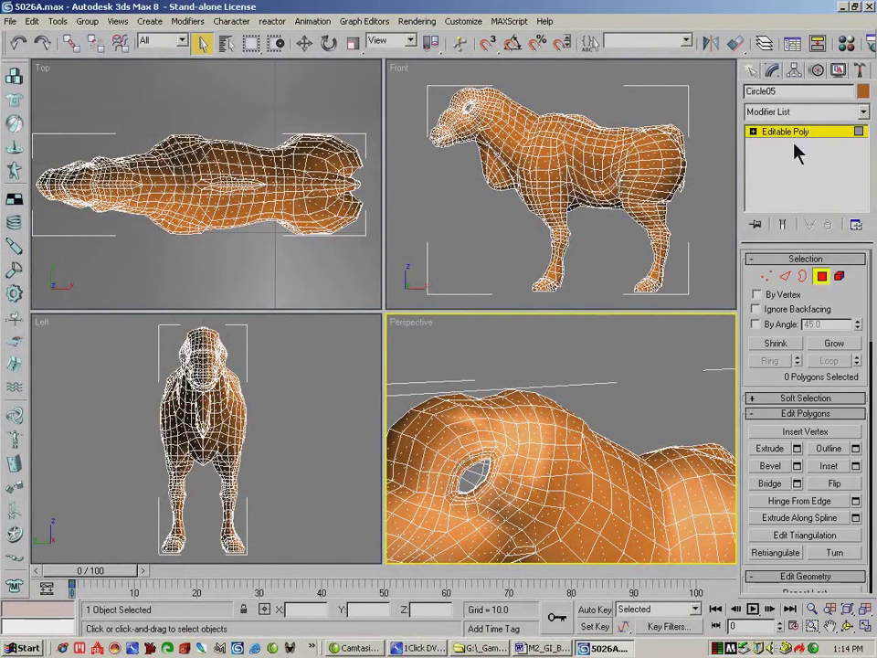
At vertex level of the body mesh, nudge the vertex just behind the eye hole along X with the Move tool.
left_click(765, 275)
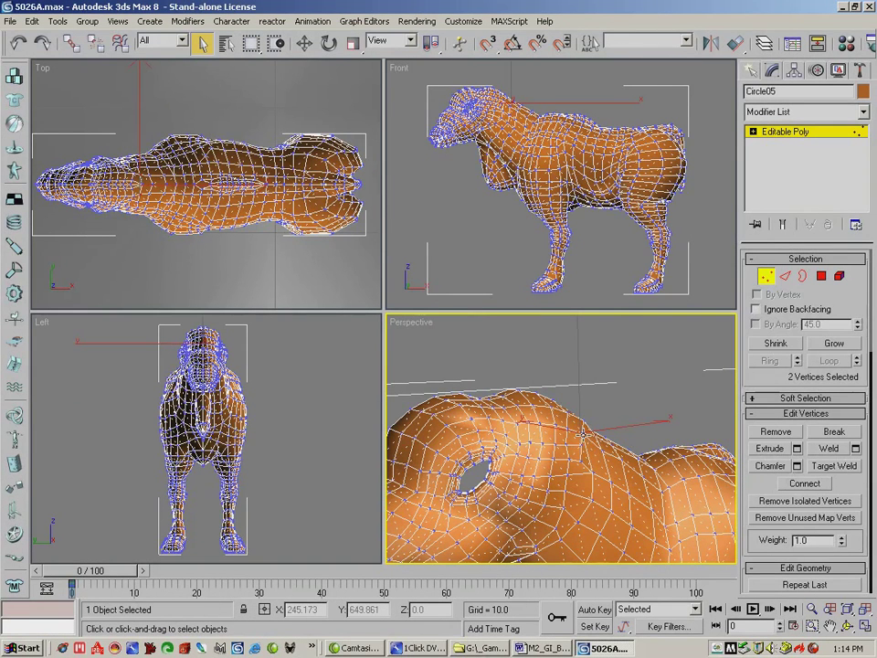
left_click(517, 451)
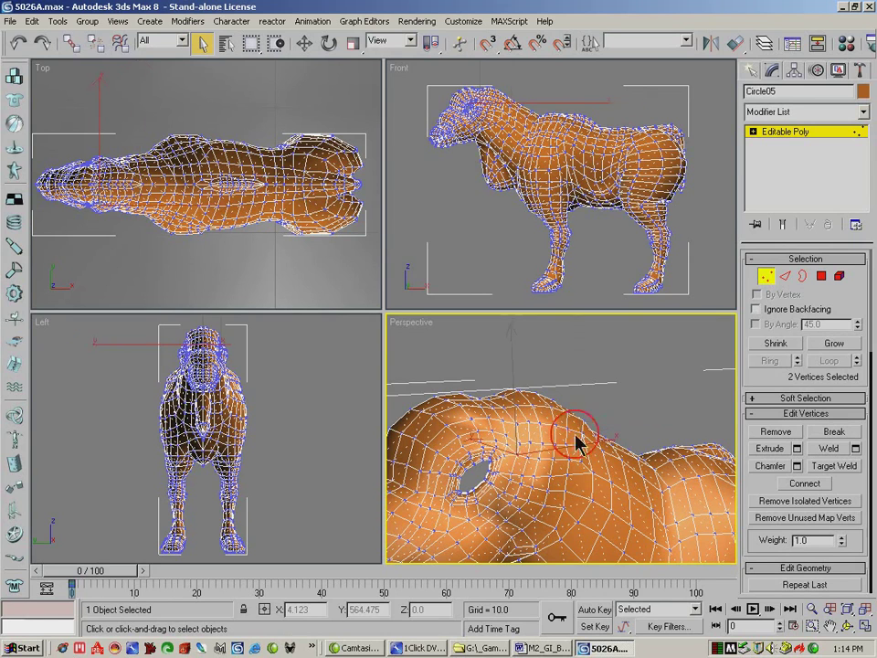
left_click(304, 43)
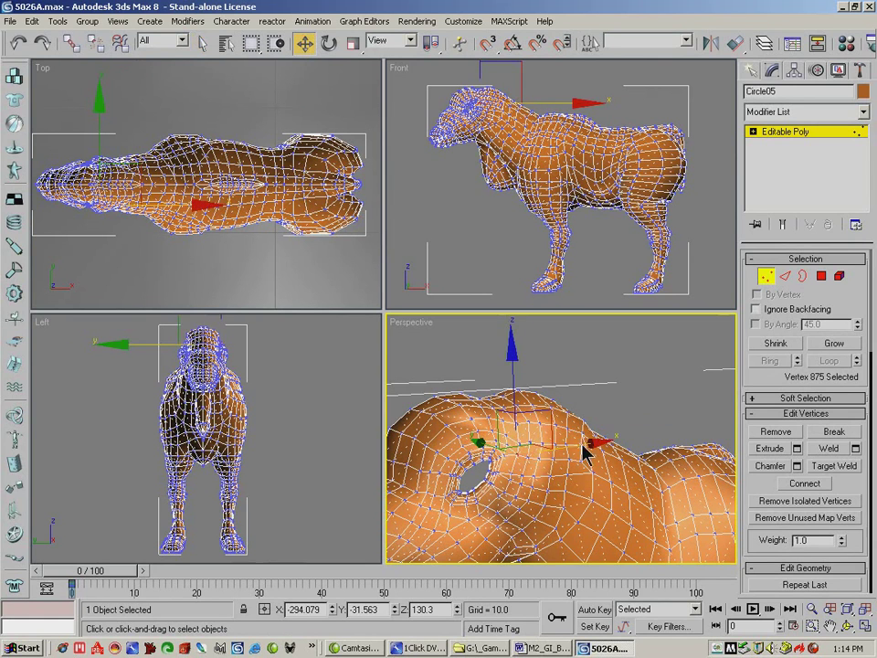
mouse_move(583, 443)
left_mouse_down()
mouse_move(570, 439)
mouse_move(566, 401)
mouse_move(595, 403)
mouse_move(566, 449)
mouse_move(586, 448)
left_mouse_up()
Adjust individual vertices around the crown of the head, shifting the one near the top along X.
left_click(501, 400)
left_click(518, 403)
left_click(553, 405)
left_click(553, 459)
left_click(527, 456)
left_click(513, 407)
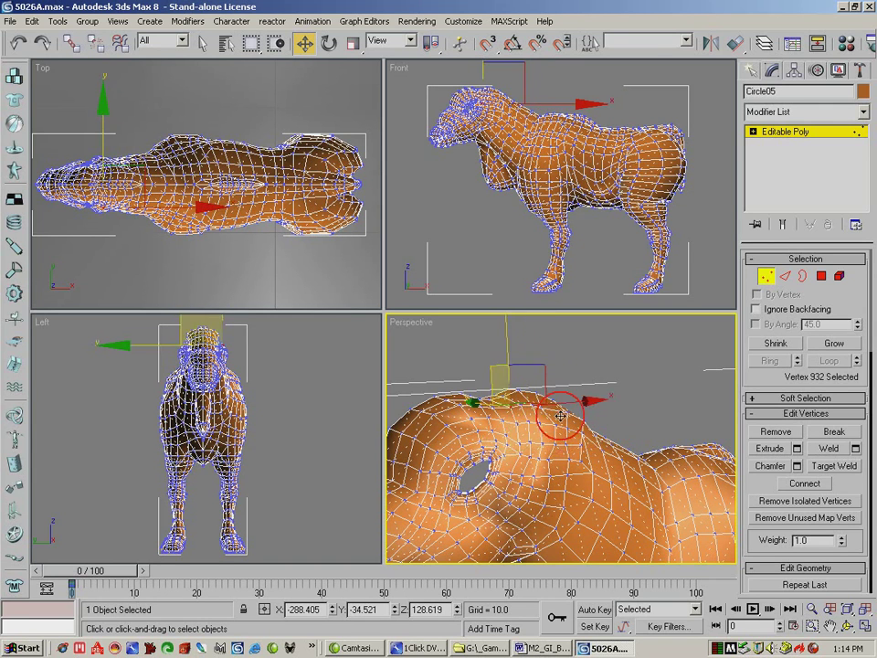
left_click_drag(573, 402, 578, 402)
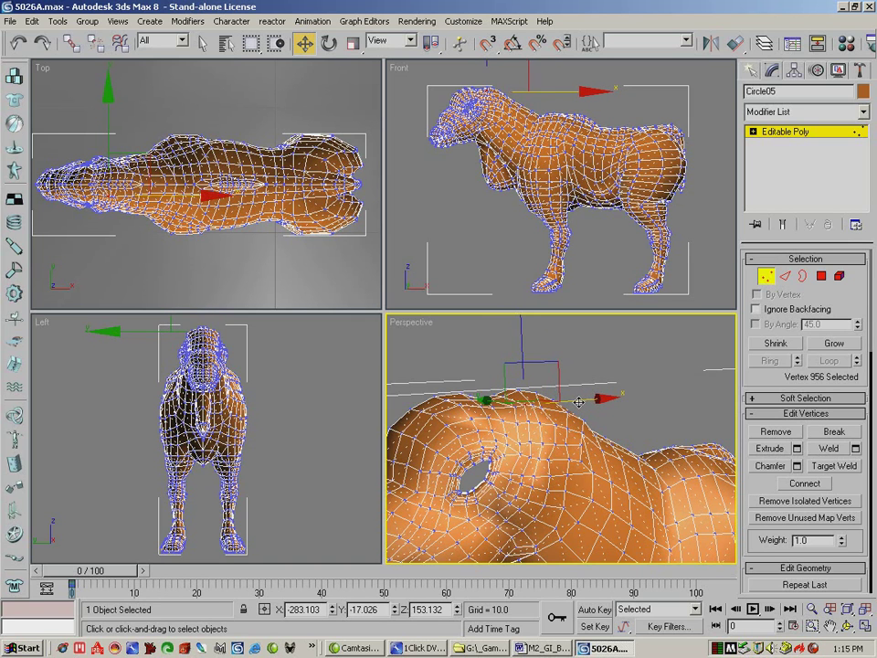
Fine-tune the positions of single vertices between the eye hole and the crown to even out the horn area.
left_click(528, 451)
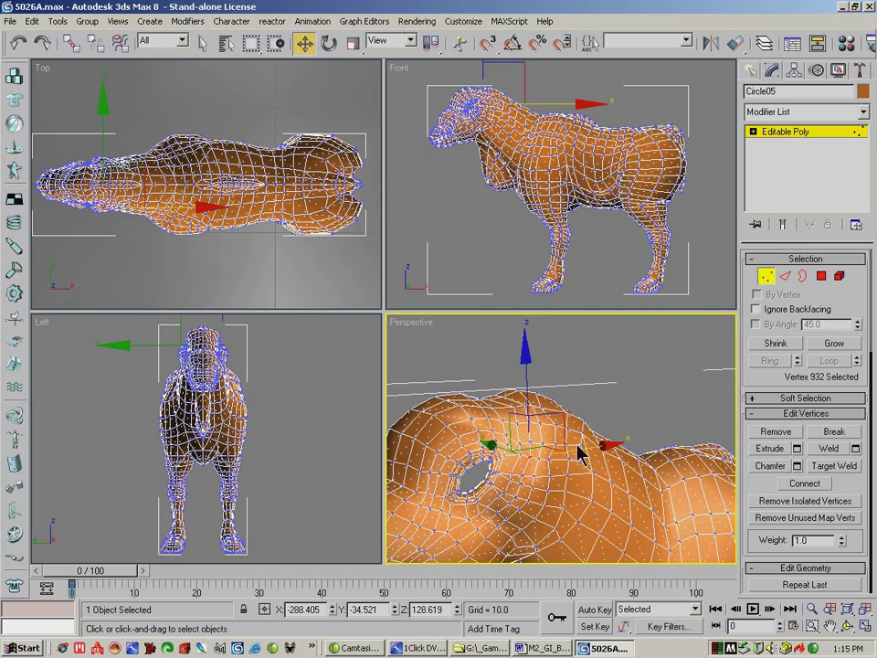
left_click_drag(582, 449, 581, 448)
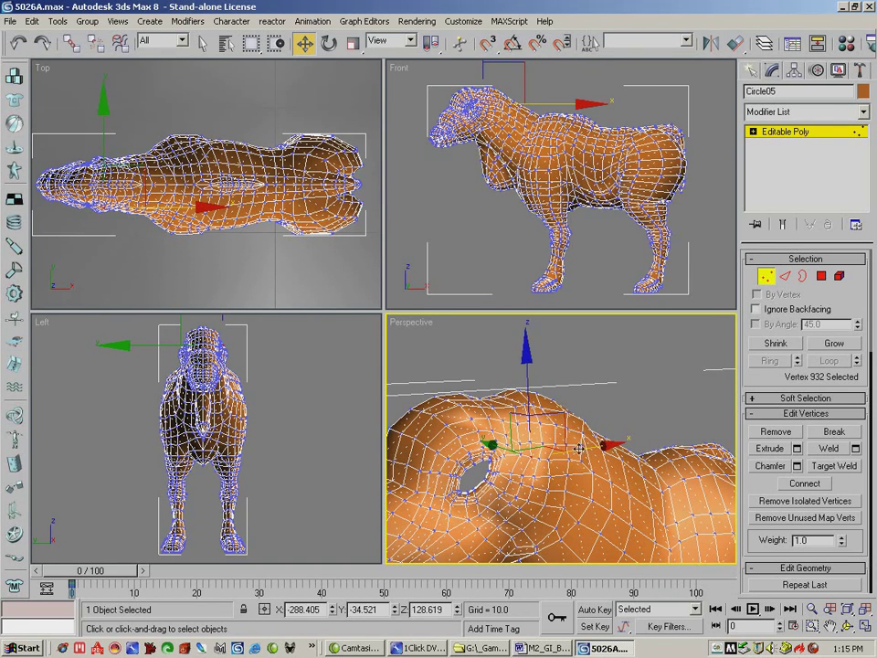
left_click(520, 441)
left_click(552, 413)
left_click_drag(553, 403, 543, 382)
left_click(551, 395)
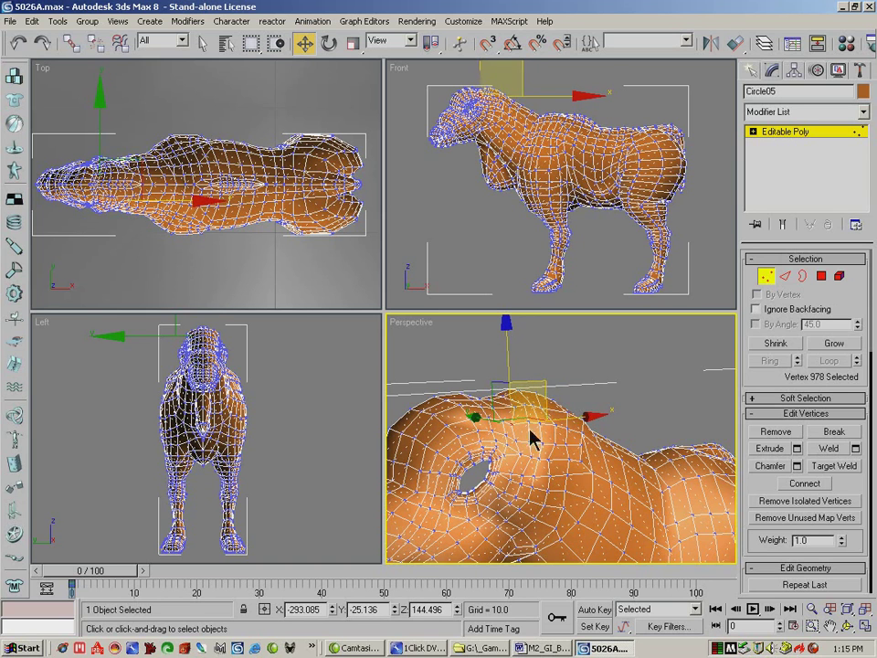
Select four vertices together on top of the head and move them slightly backward and down, to Z about 150.9.
left_click(534, 396, "ctrl")
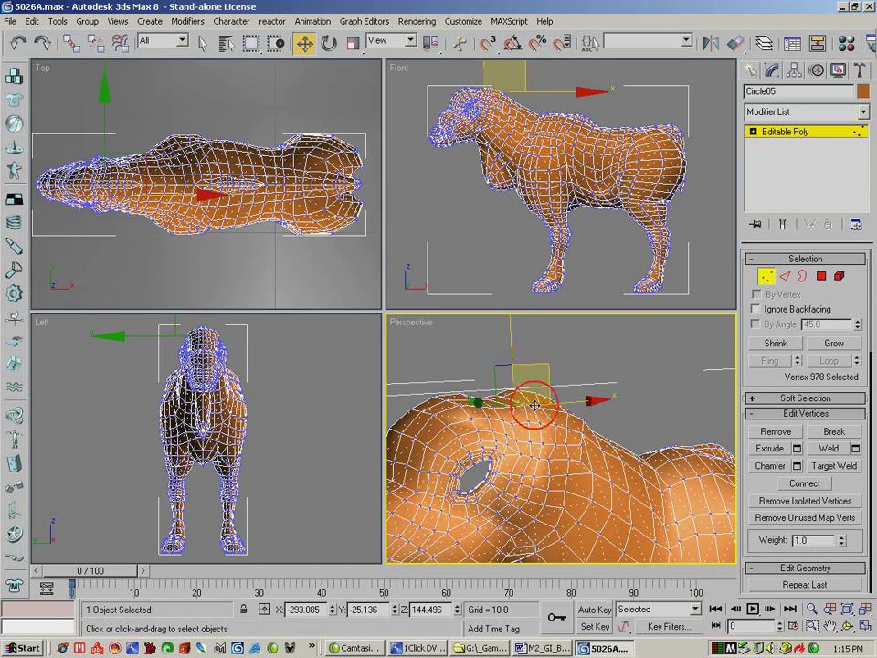
left_click(535, 406, "ctrl")
left_click(540, 408, "ctrl")
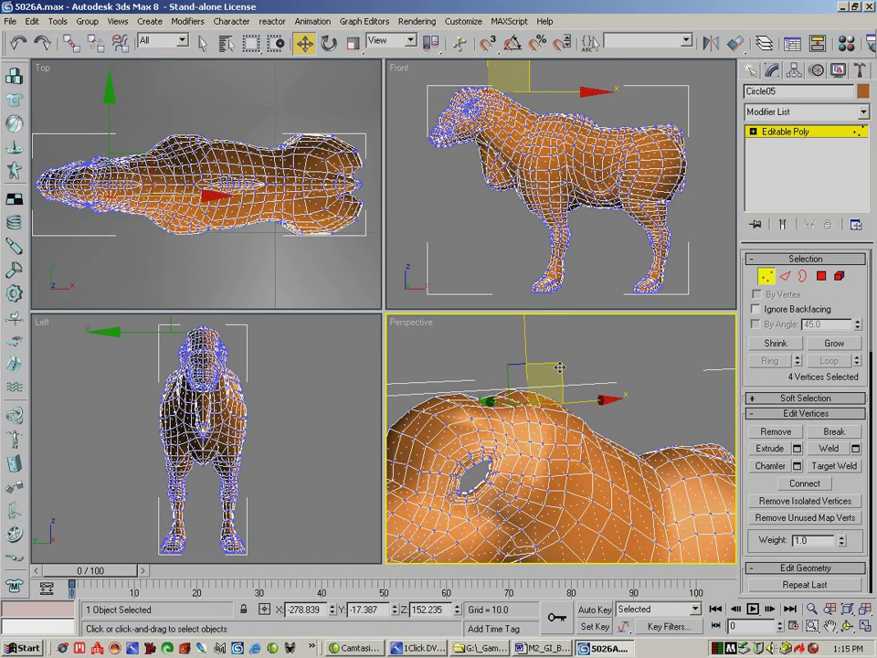
left_click_drag(560, 367, 562, 370)
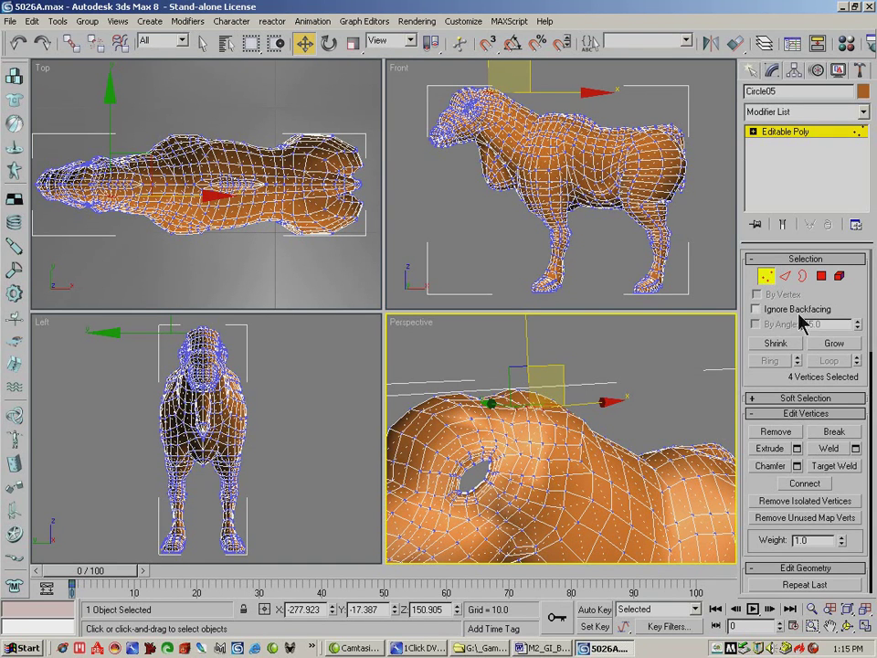
Switch the mesh to polygon level, show the whole head in the perspective view, and exit sub-object editing.
left_click(821, 275)
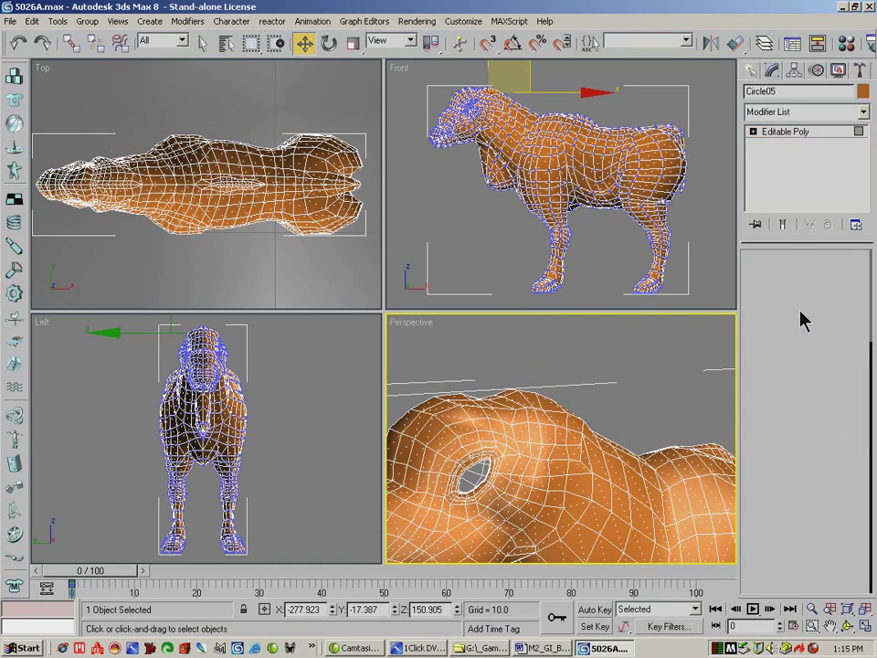
key("4")
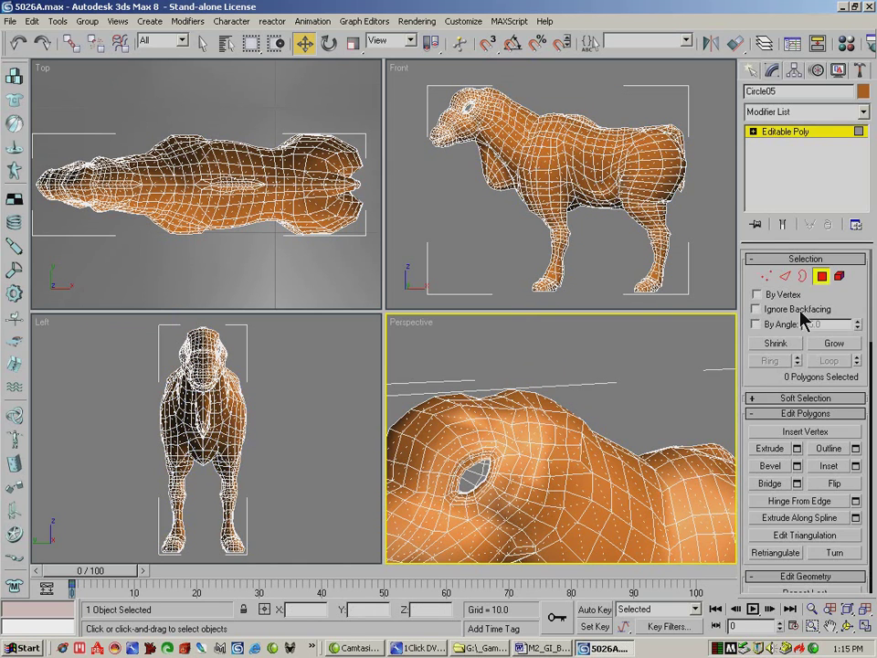
left_click(828, 625)
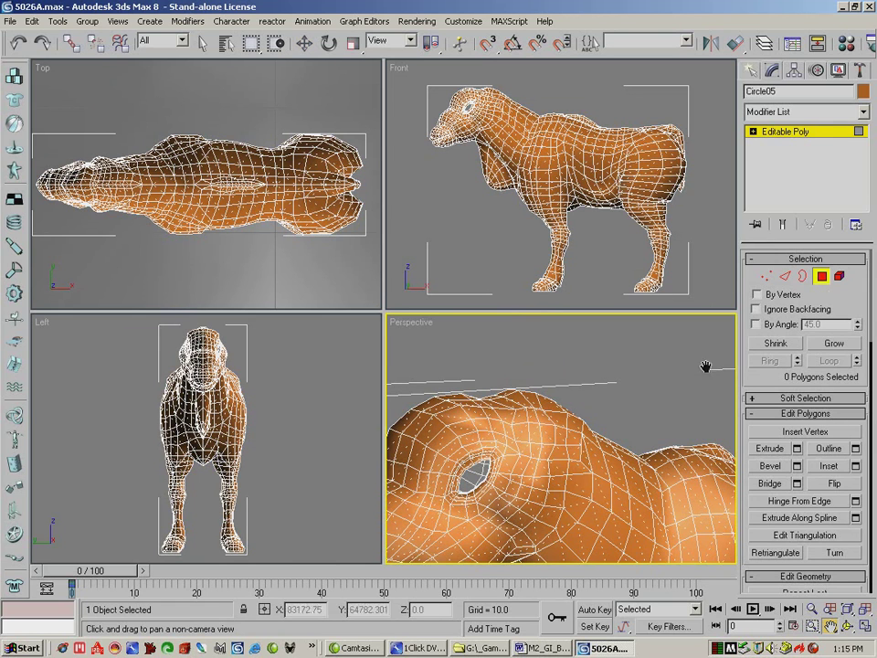
left_click(811, 608)
left_click_drag(548, 403, 710, 315)
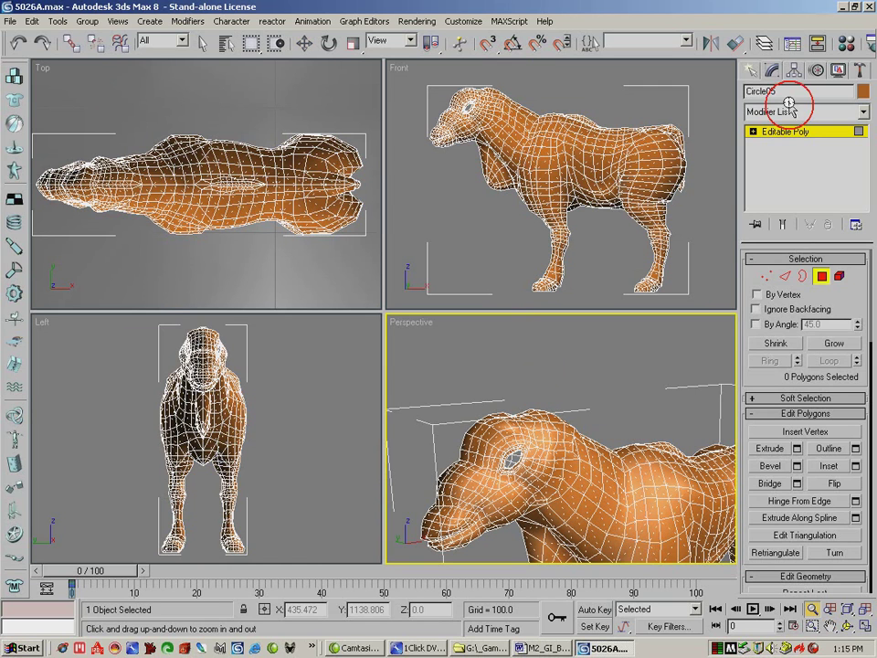
left_click(793, 133)
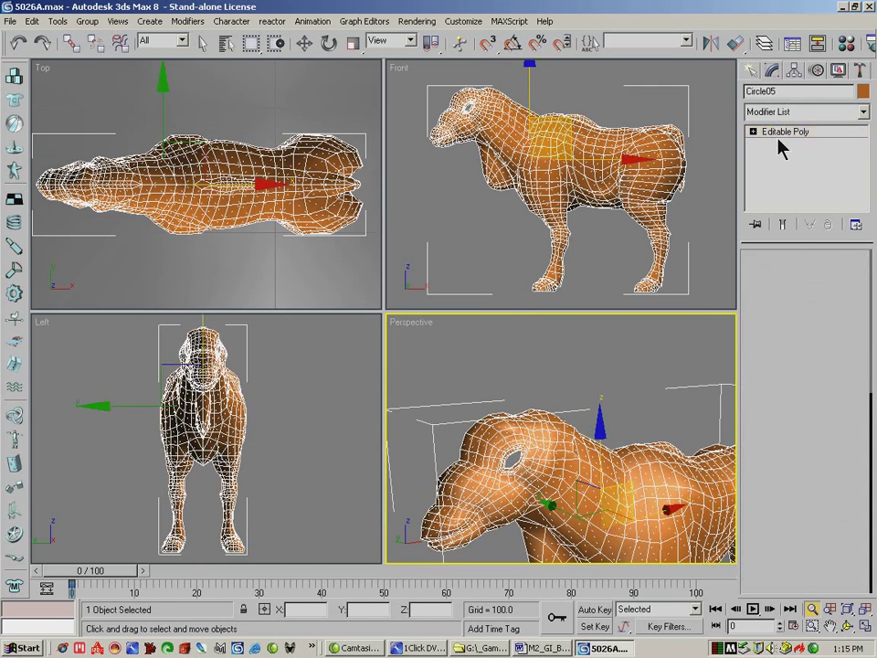
Draw a curved Line spline in the front view from the top of the head, arching behind the neck and back down.
left_click(751, 72)
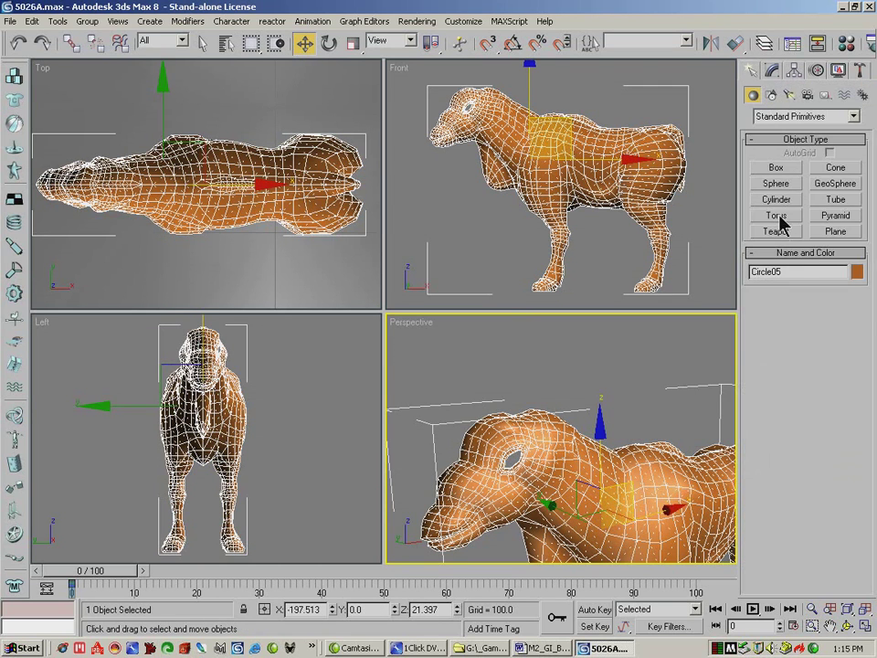
left_click(772, 94)
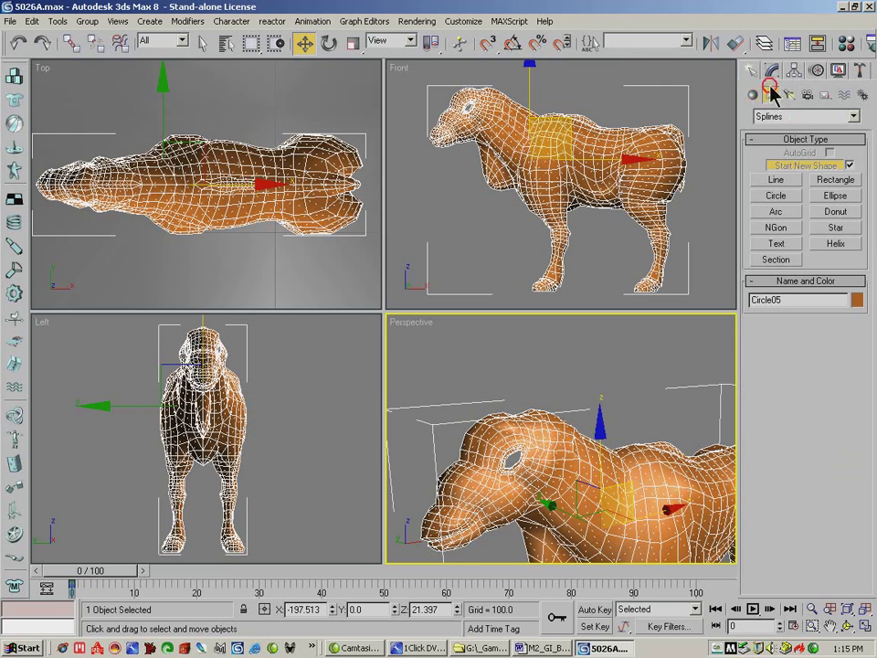
left_click(776, 179)
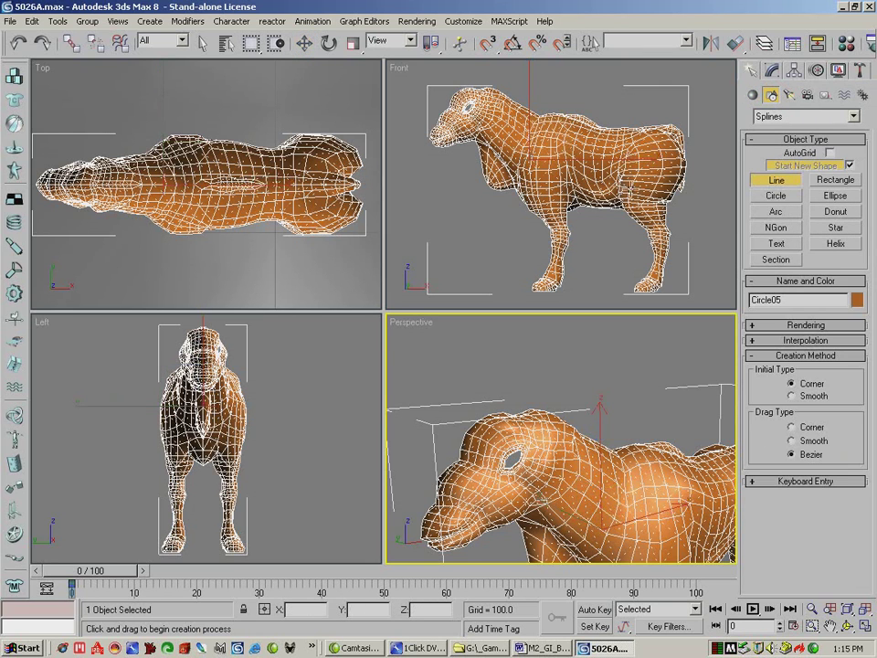
left_click(812, 626)
left_click_drag(545, 181, 429, 55)
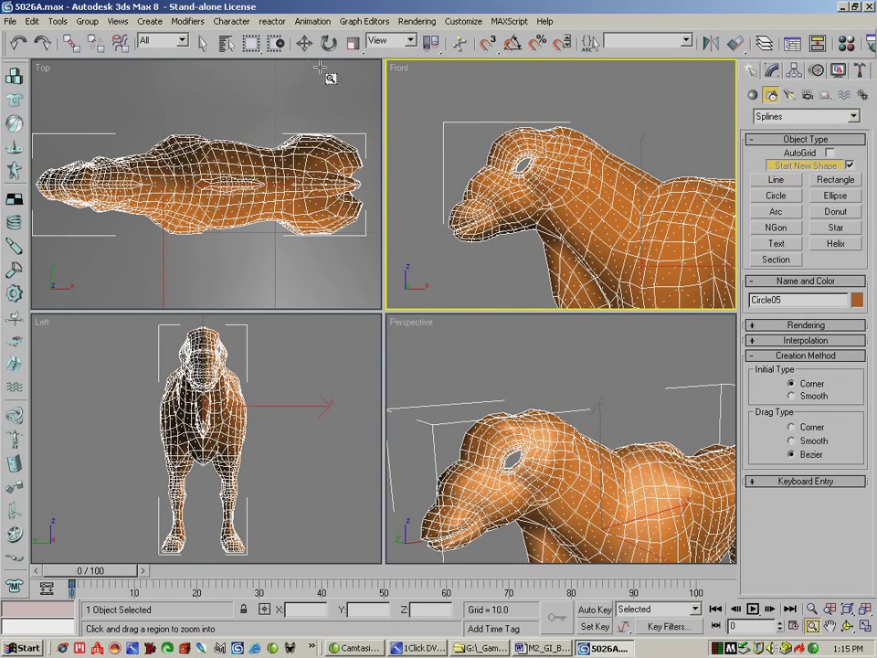
left_click(776, 180)
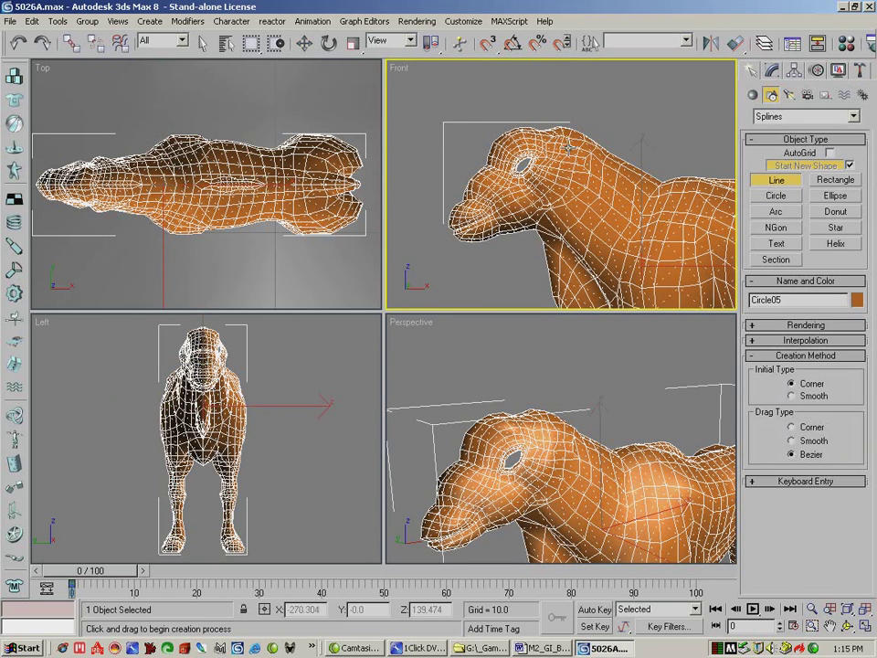
left_click(574, 125)
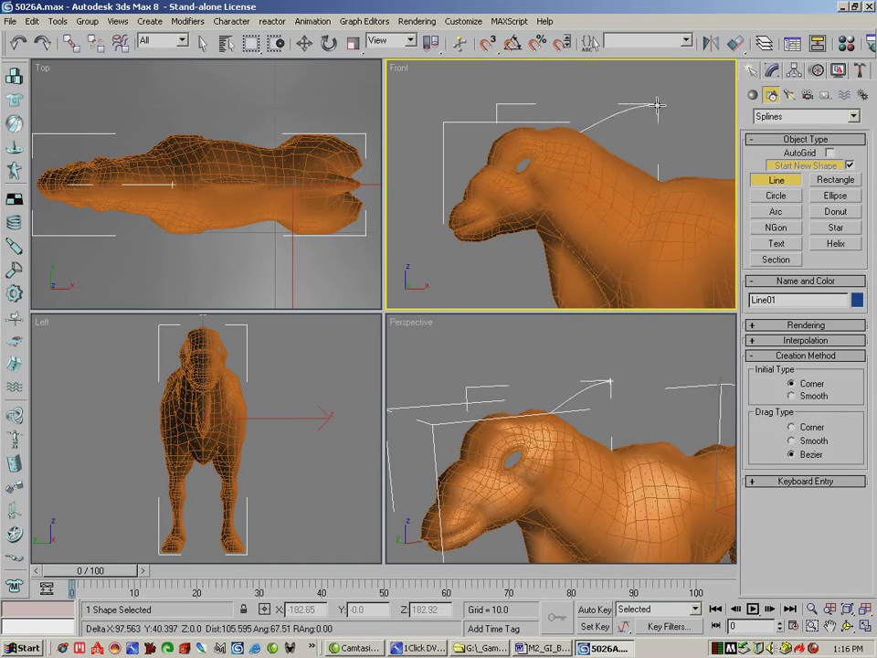
left_click(658, 169)
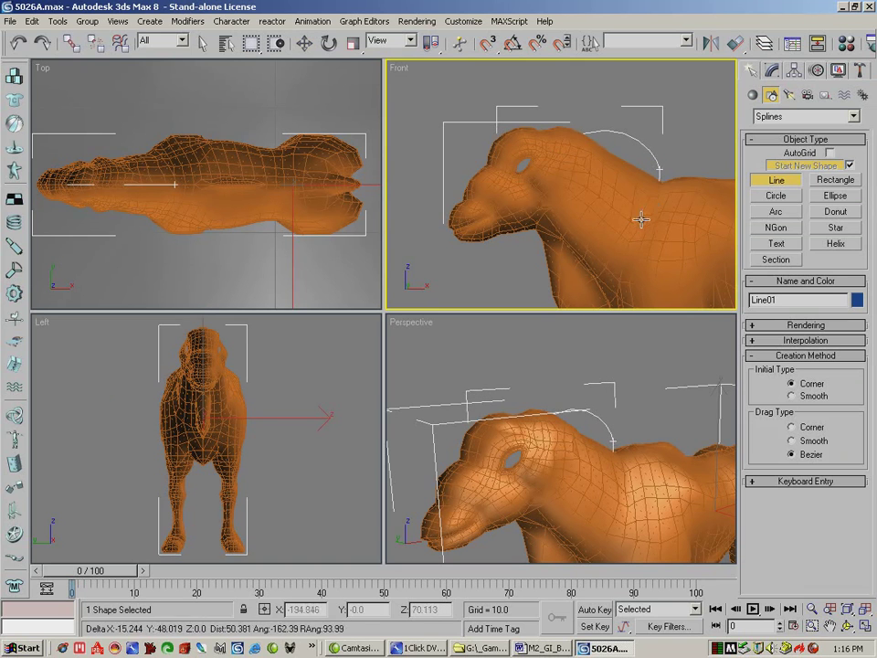
left_click(596, 236)
right_click(591, 259)
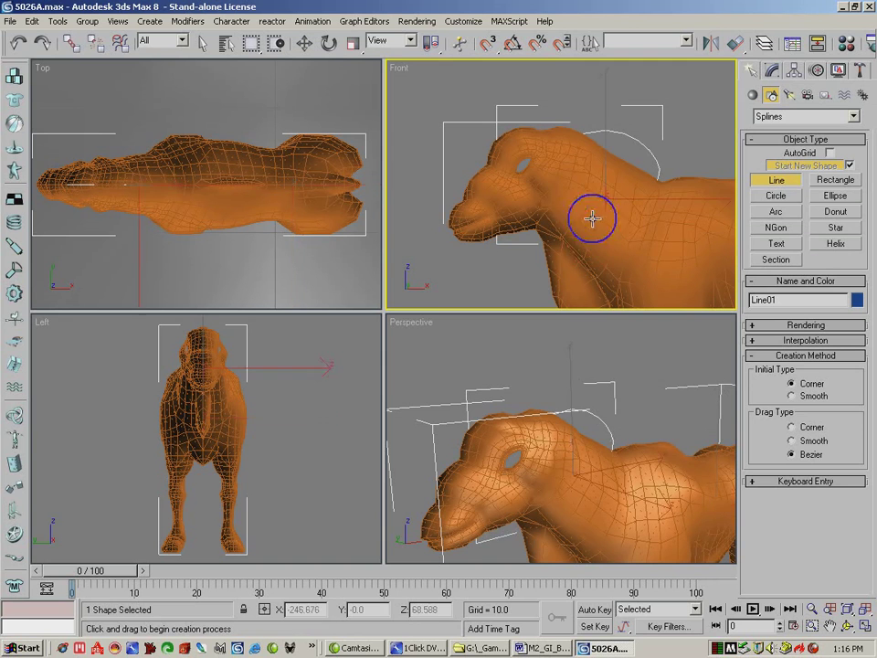
Make the body mesh see-through and reselect the curved spline.
left_click(304, 43)
left_click(582, 171)
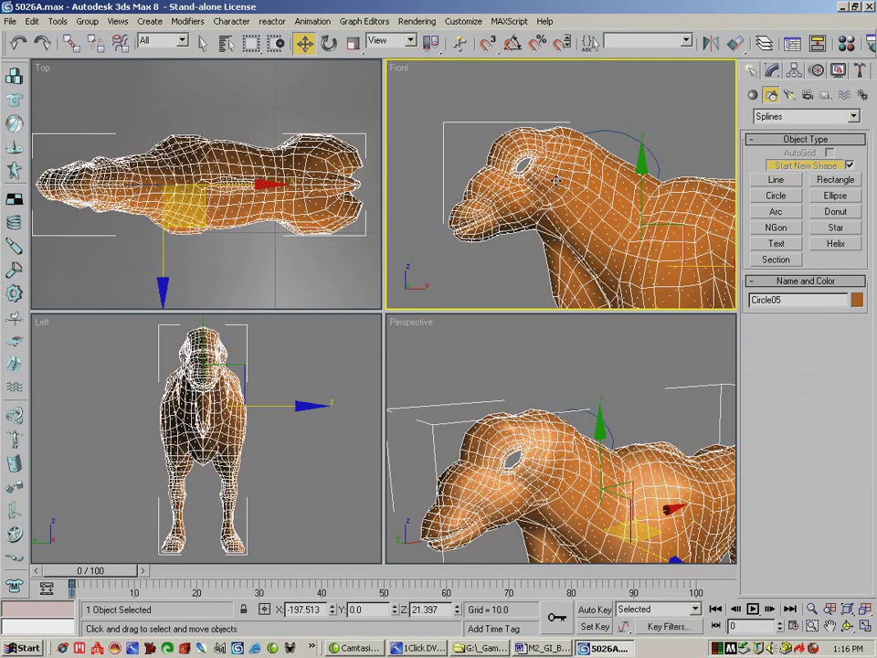
key("alt+x")
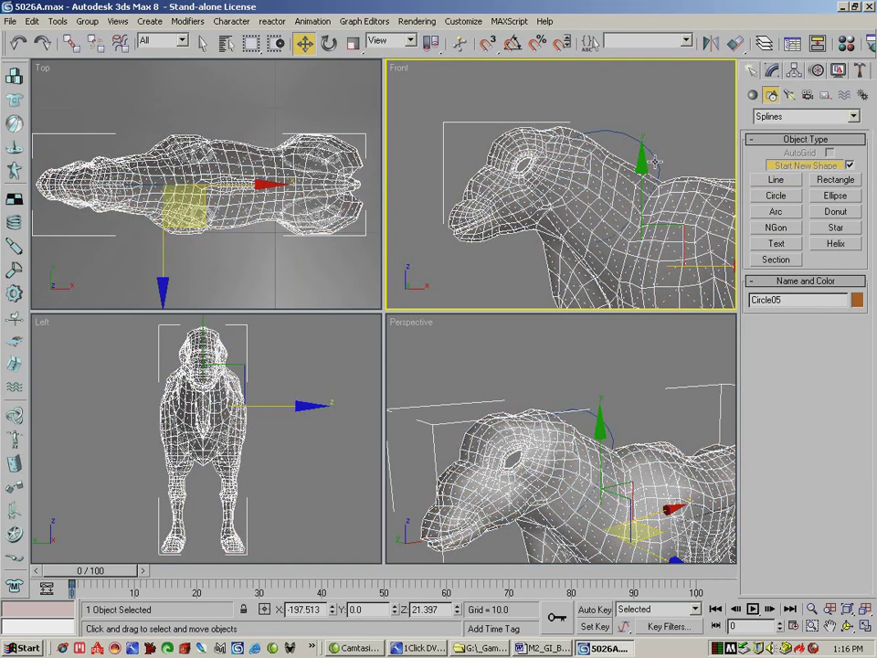
left_click(704, 170)
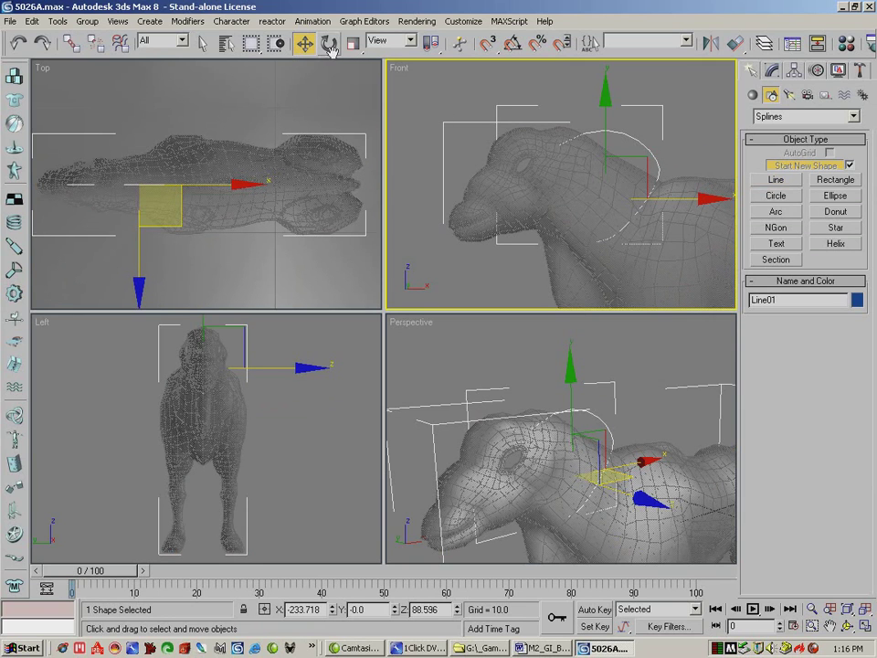
At the spline's vertex level, move its rearmost vertex toward the head to X about -191 in the front view.
left_click(773, 71)
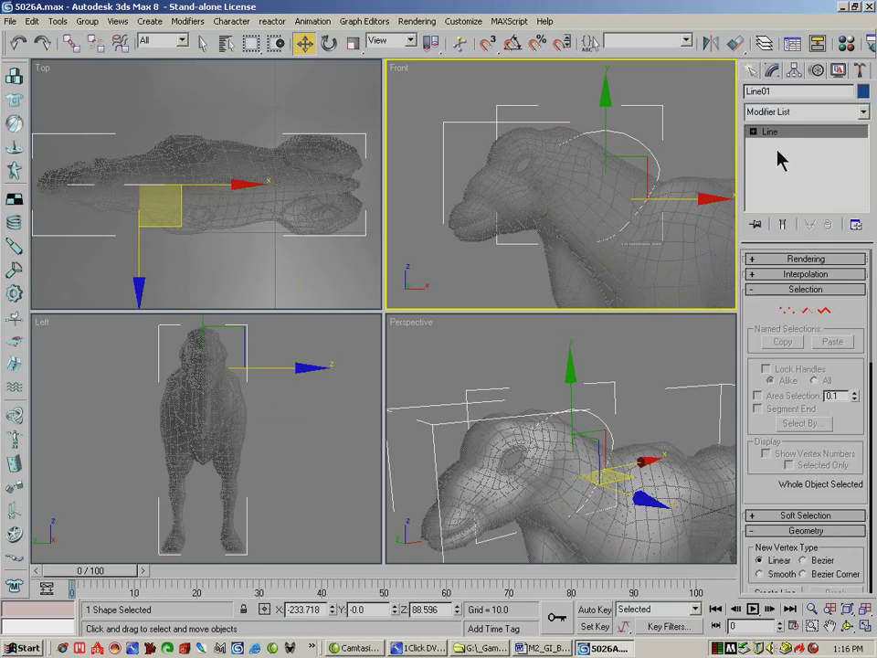
left_click(786, 311)
left_click(658, 170)
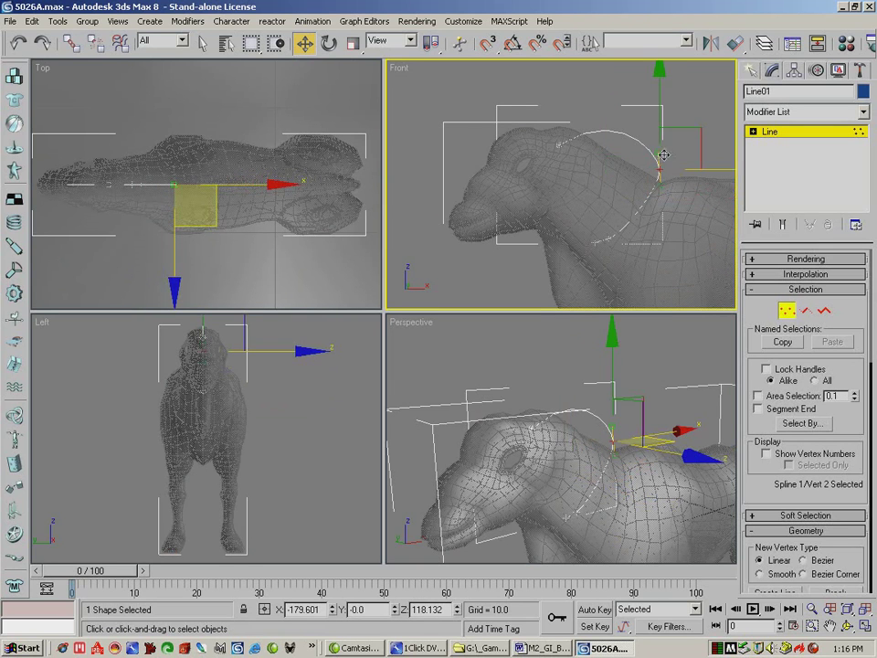
mouse_move(657, 151)
left_mouse_down()
mouse_move(660, 143)
mouse_move(663, 172)
left_mouse_up()
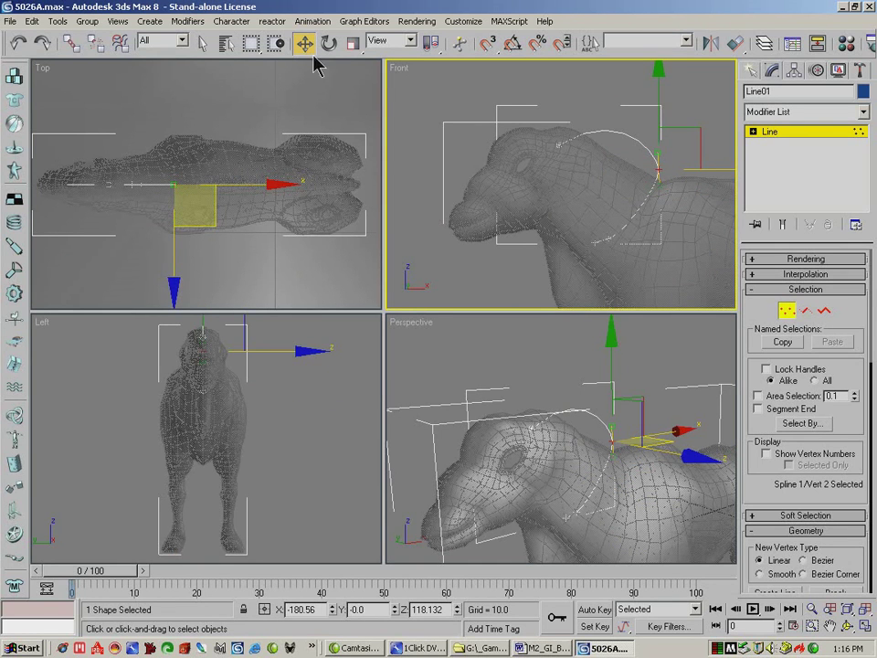
left_click_drag(700, 134, 690, 134)
left_click_drag(579, 231, 643, 236)
left_click(661, 222)
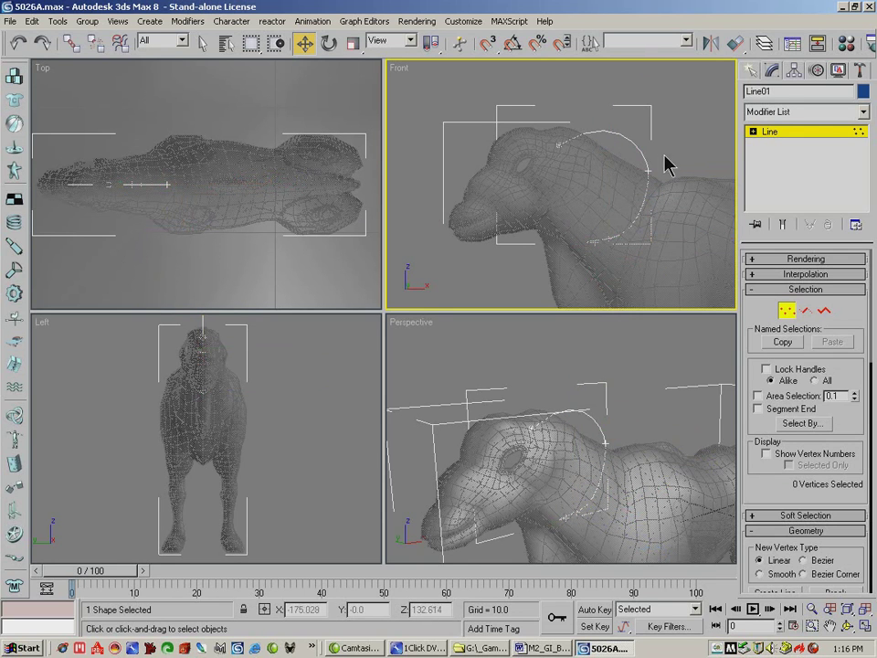
Move the spline's rearmost vertex out to the side of the body in the top view, to Y about -82.
left_click(329, 43)
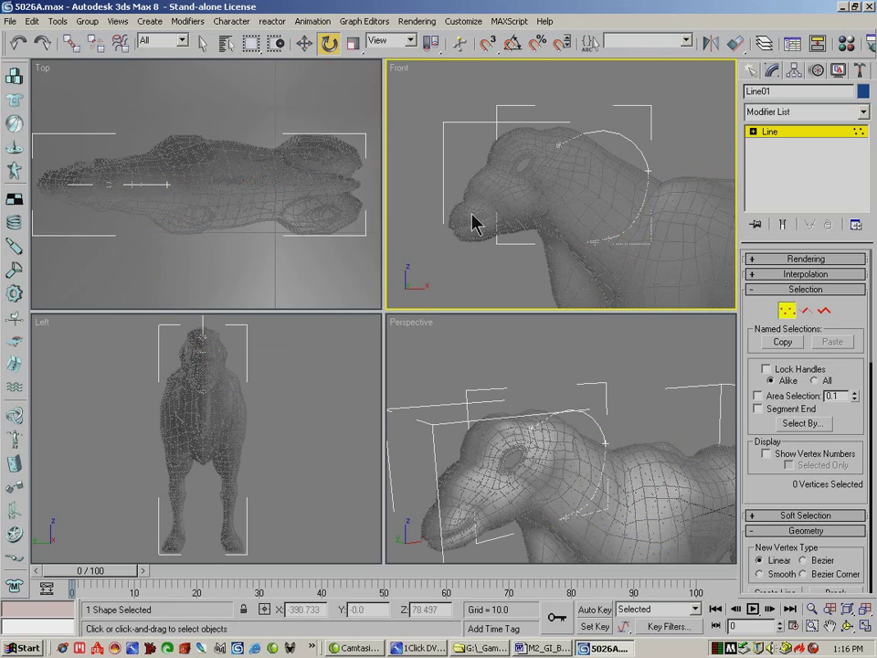
left_click(305, 44)
left_click(167, 184)
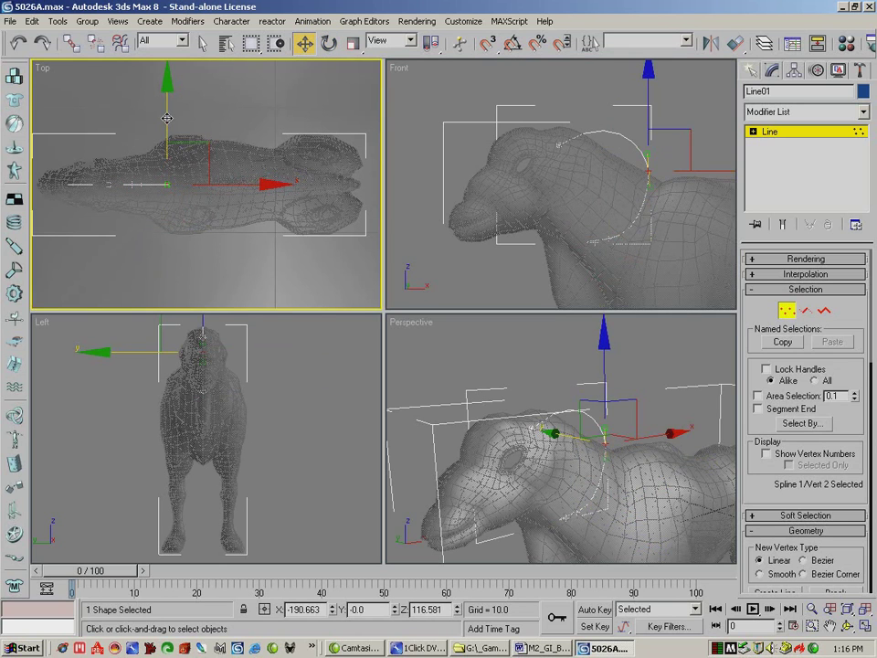
left_click_drag(167, 118, 158, 176)
Move the spline's lower end vertex out to the same side in the top view and reselect the rearmost vertex.
left_click(132, 183)
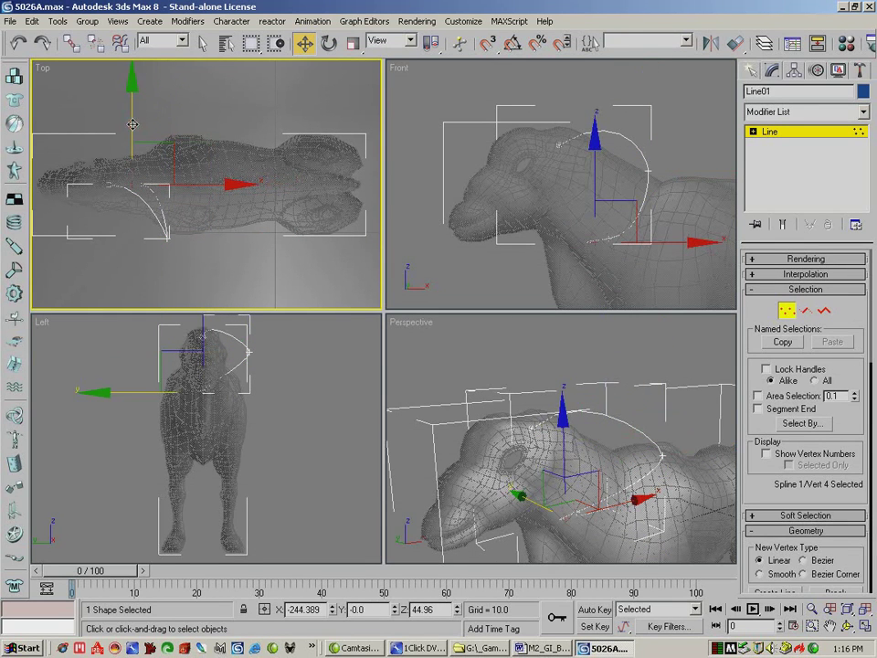
left_click_drag(132, 144, 157, 213)
left_click(167, 239)
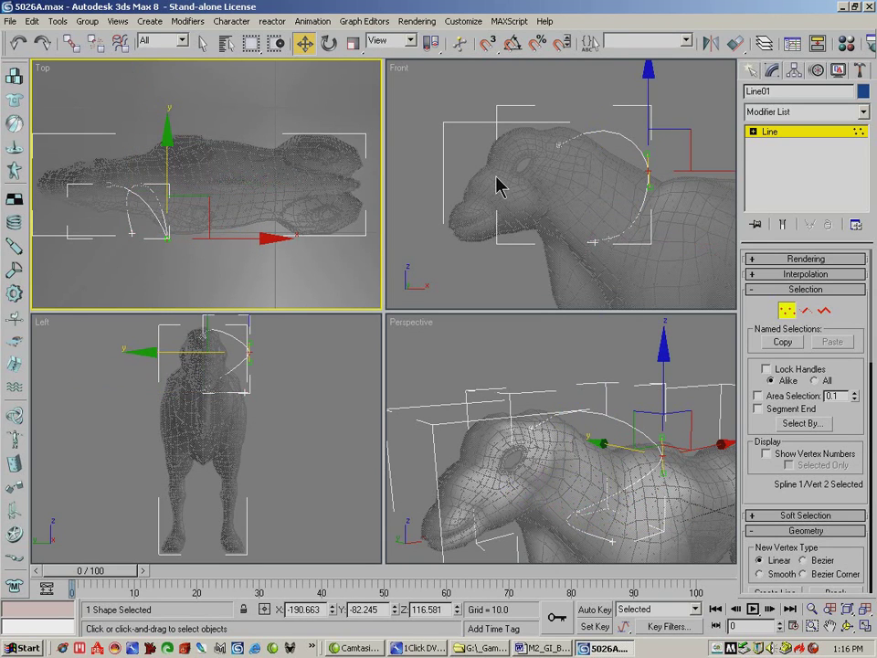
Undo the sideways move of the spline's lower end vertex and delete that vertex.
left_click(23, 48)
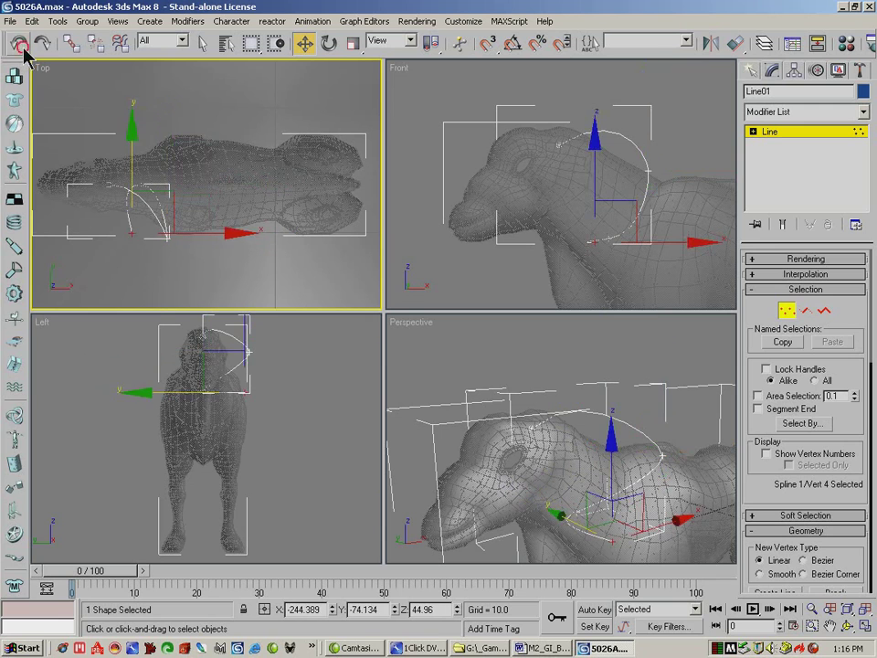
left_click(23, 48)
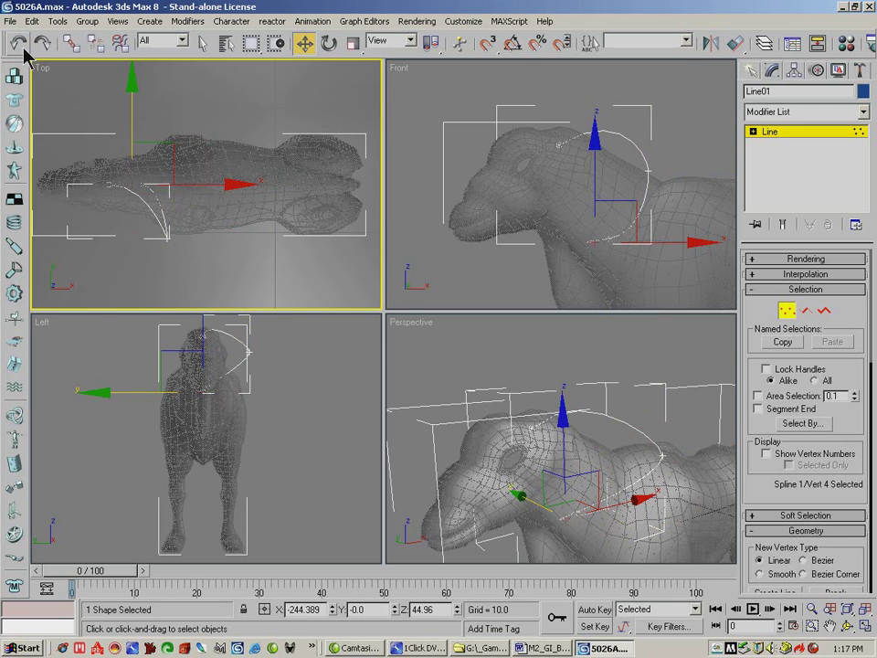
left_click(18, 43)
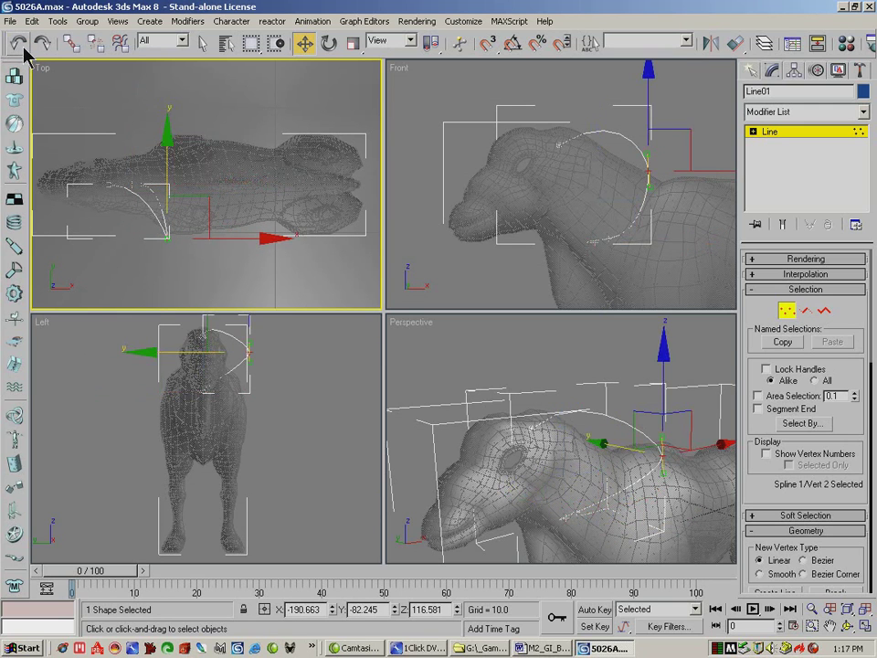
left_click(597, 246)
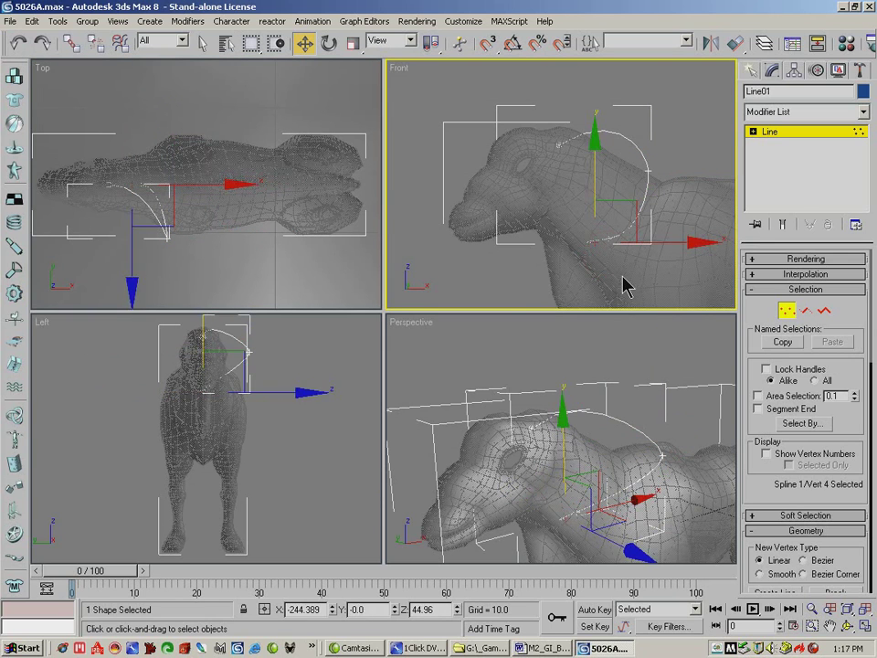
left_click(623, 286)
Move the spline's new lower end vertex out to the side of the body in the top view, to Y about -96.
left_click(609, 237)
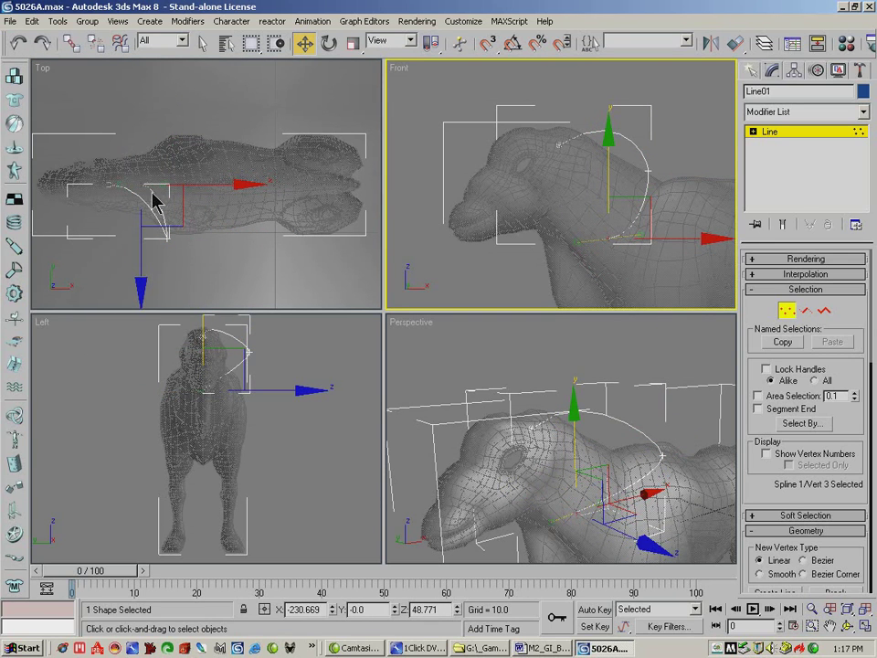
right_click(136, 237)
left_click_drag(143, 139, 124, 202)
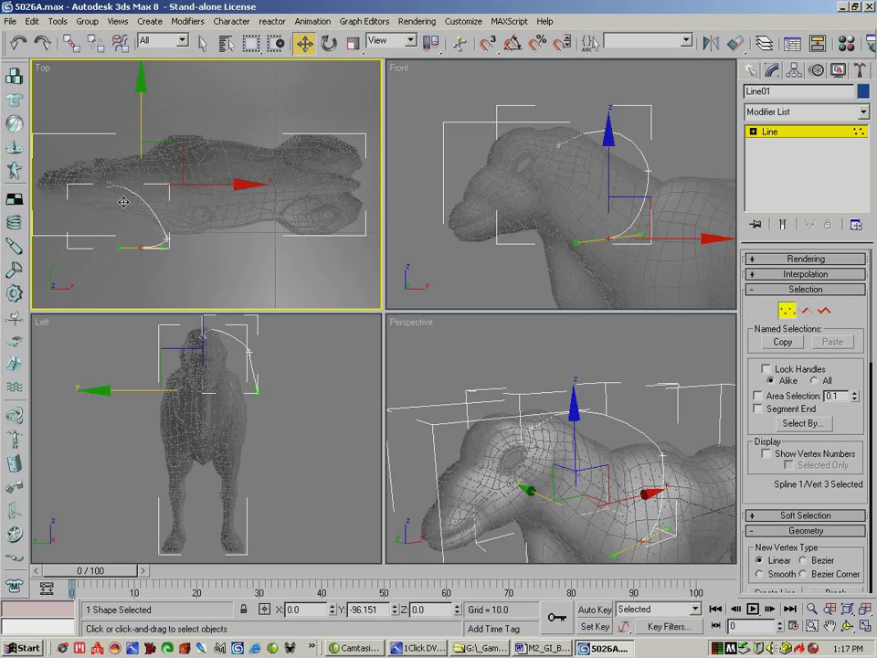
Pull the spline's rearmost vertex back in toward the body in the top view, to Y about -70.
left_click(166, 239)
left_click_drag(167, 164, 167, 153)
left_click_drag(244, 363, 252, 362)
left_click(847, 627)
mouse_move(585, 439)
left_mouse_down()
mouse_move(620, 434)
mouse_move(599, 433)
left_mouse_up()
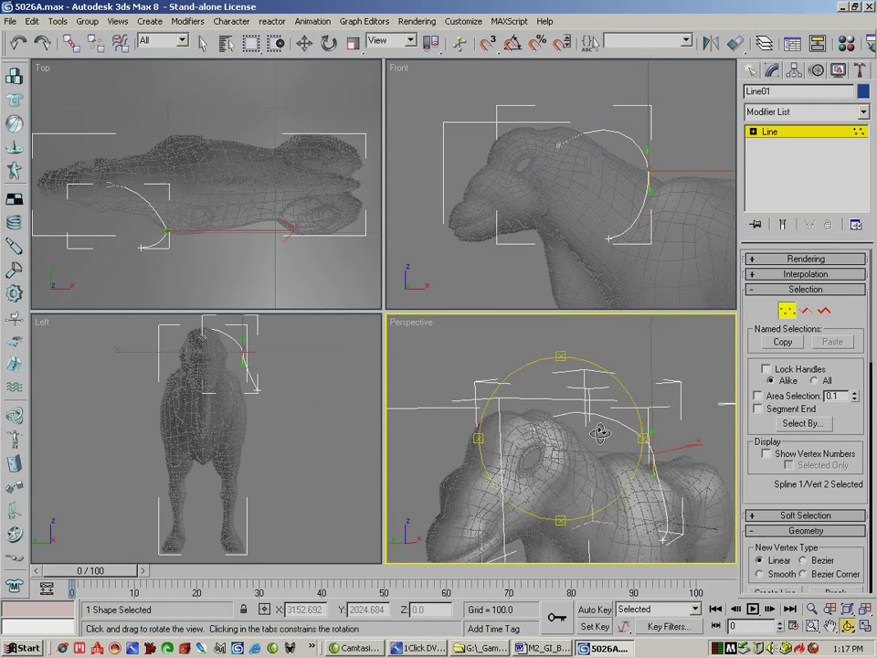
left_click_drag(773, 493, 774, 442)
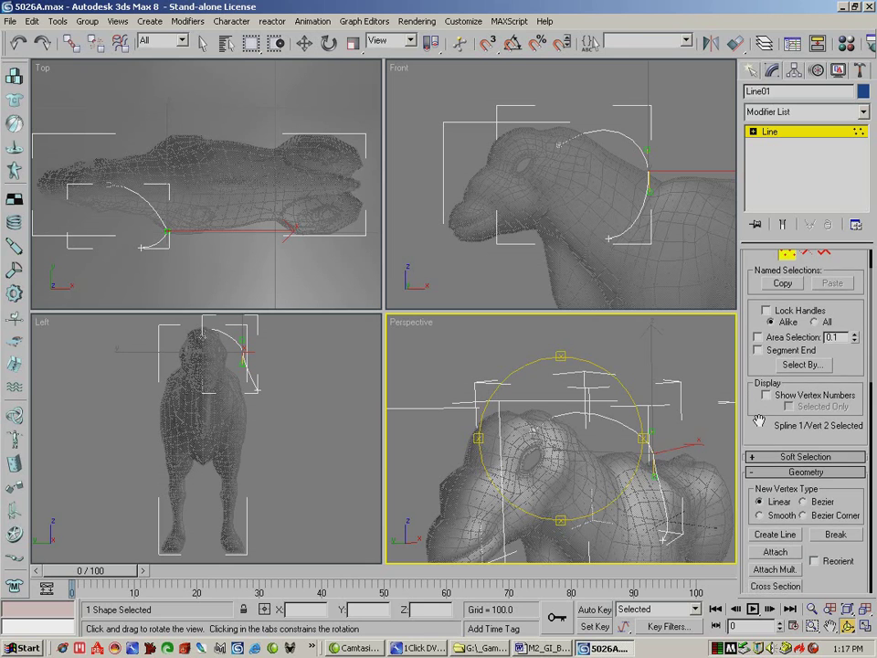
left_click_drag(758, 430, 758, 326)
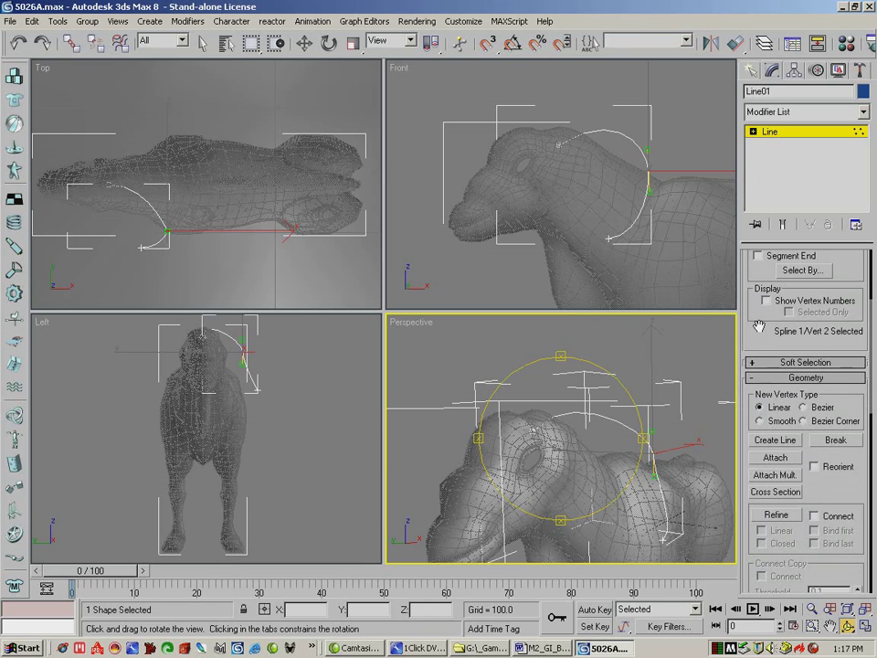
left_click(758, 420)
left_click(759, 407)
left_click_drag(821, 461, 831, 350)
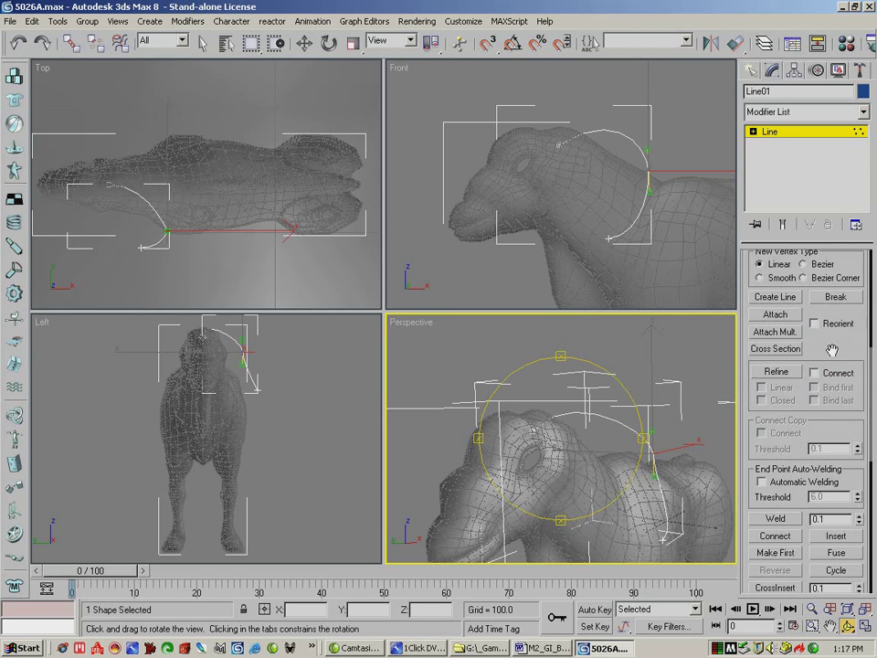
left_click_drag(832, 350, 731, 402)
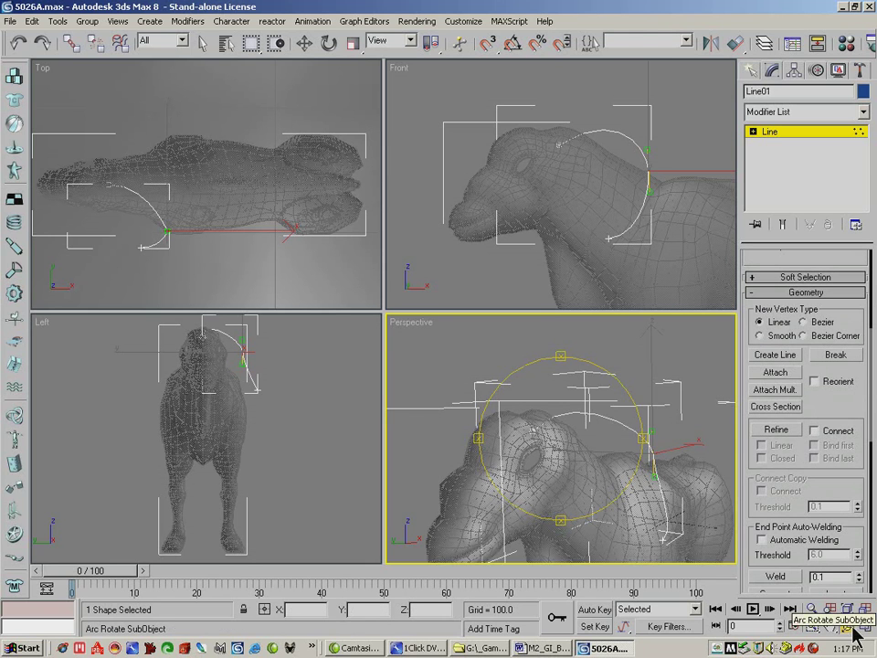
Angle the lower end vertex's Bezier handles so the tip bends outward, and lengthen the rearmost vertex's handles vertically.
left_click_drag(597, 427, 351, 438)
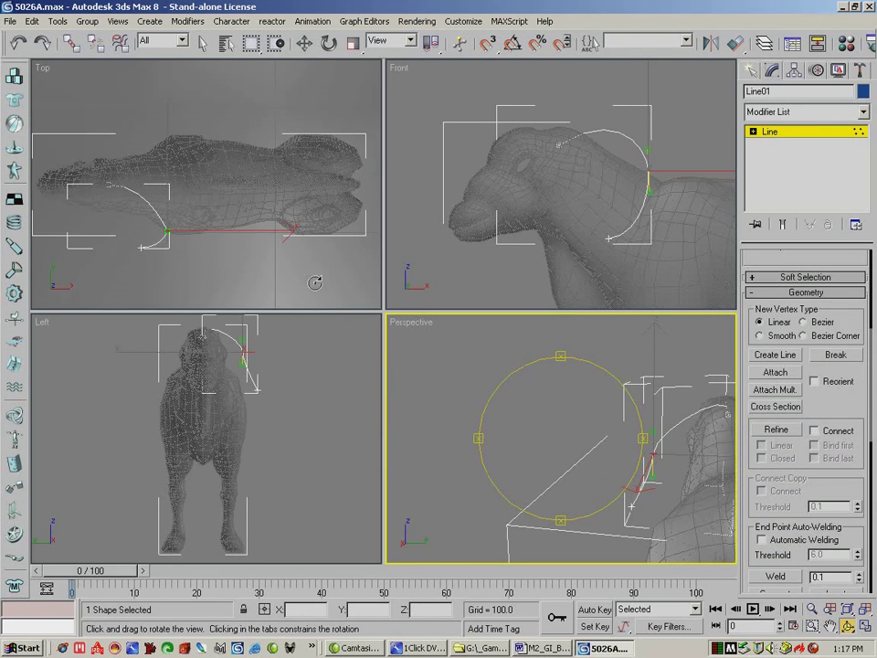
left_click(311, 45)
left_click(637, 517)
left_click_drag(636, 502, 653, 471)
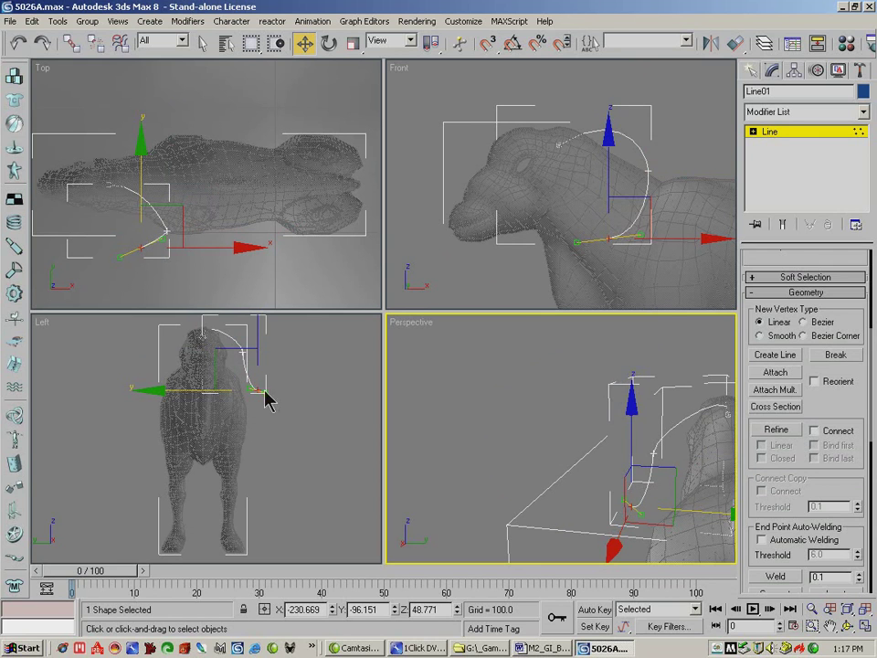
left_click(243, 353)
left_click_drag(243, 341, 249, 326)
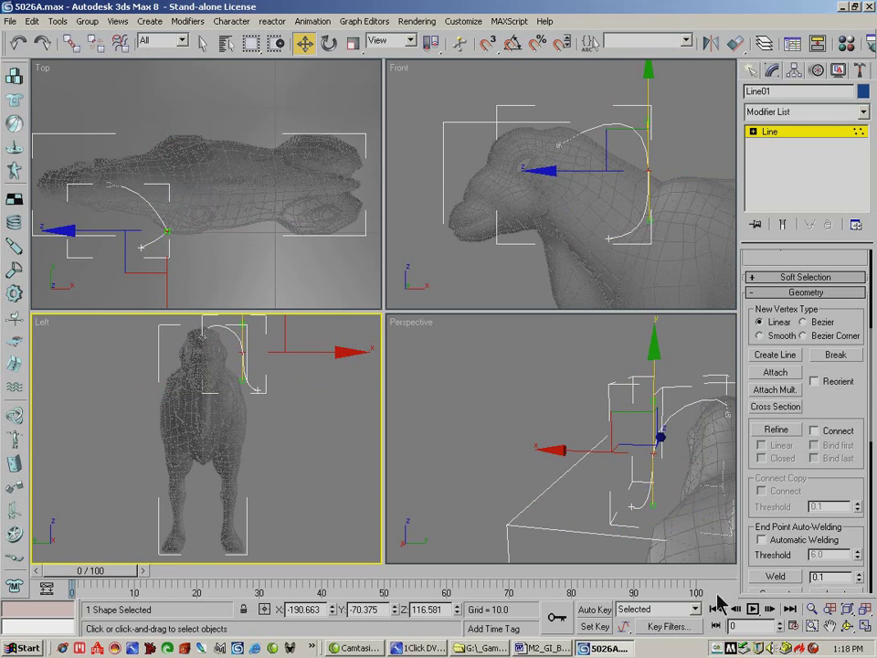
Move two spline vertices closer to the body: the rearmost to Y about -51 and the lower end to Y about -81.
left_click(846, 626)
left_click_drag(552, 448, 813, 436)
left_click(304, 43)
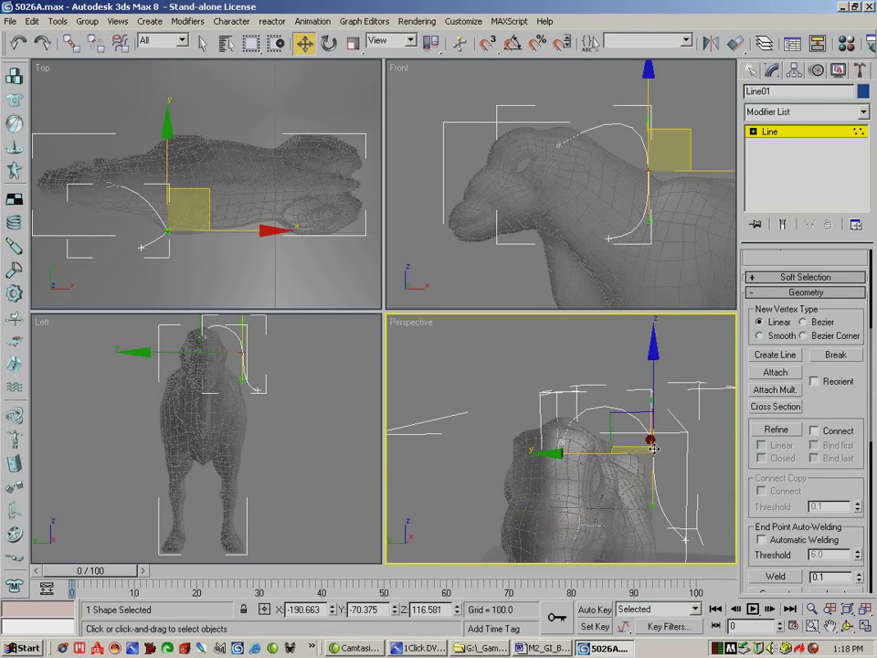
left_click_drag(630, 448, 579, 455)
left_click(685, 540)
left_click_drag(642, 517, 601, 538)
Move the spline's rearmost vertex slightly back out to the side and a little forward toward the head.
left_click(632, 453)
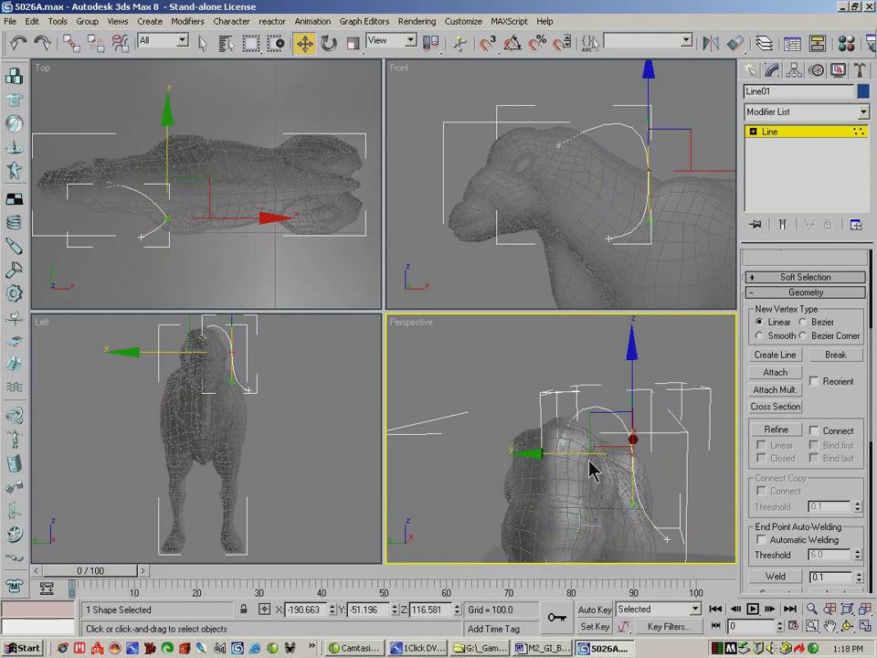
left_click_drag(598, 433, 465, 422)
left_click(844, 627)
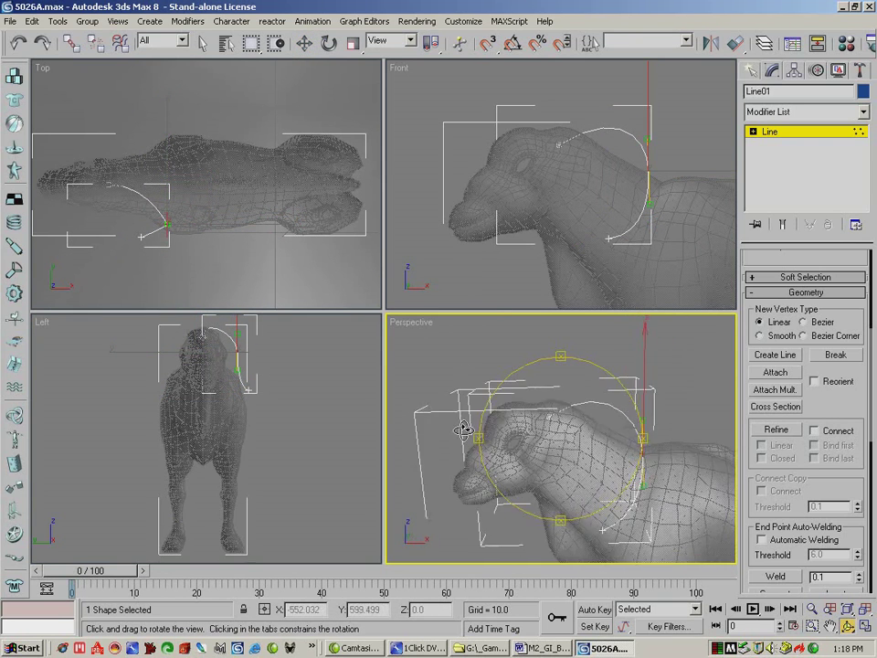
left_click(305, 44)
left_click_drag(677, 452, 662, 453)
Move the spline's lower end vertex forward to X about -264 and up to Z about 58.
left_click(602, 532)
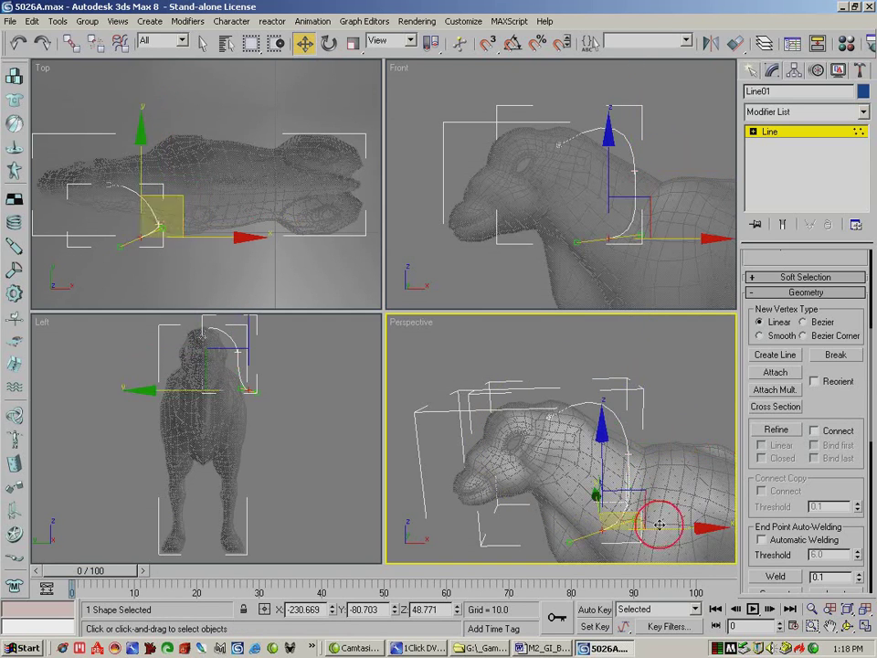
left_click_drag(674, 529, 573, 495)
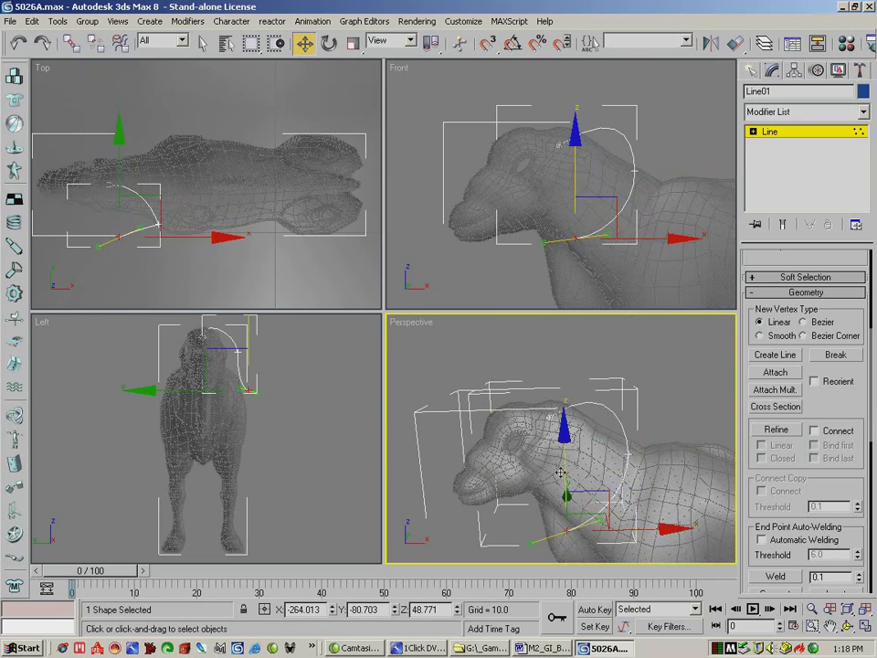
mouse_move(566, 451)
left_mouse_down()
mouse_move(564, 416)
mouse_move(564, 454)
left_mouse_up()
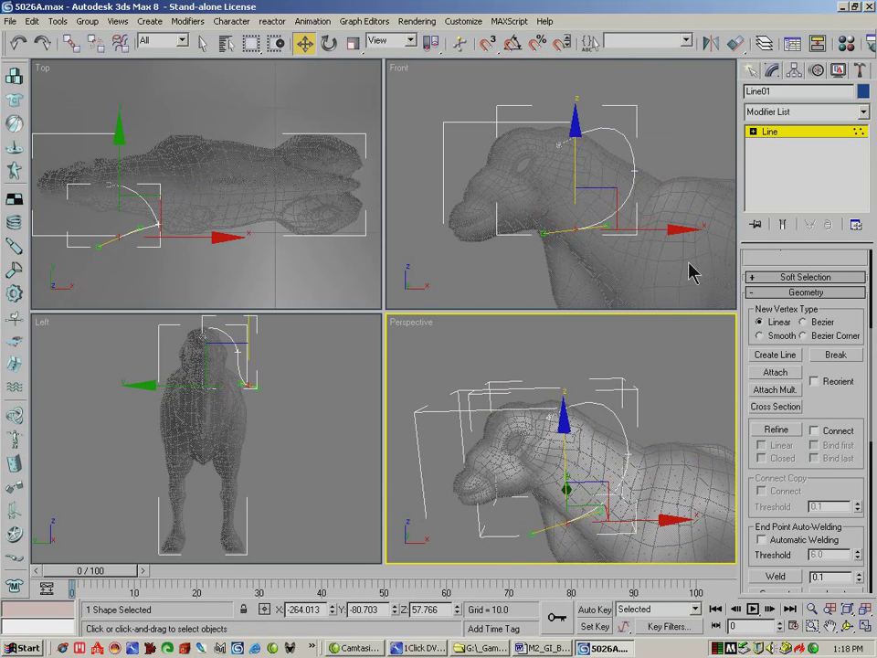
Move the spline's upper end vertex down to Z about 132 and about 30 units out to the side of the head.
key("ctrl+r")
left_click_drag(630, 484, 505, 339)
left_click(303, 43)
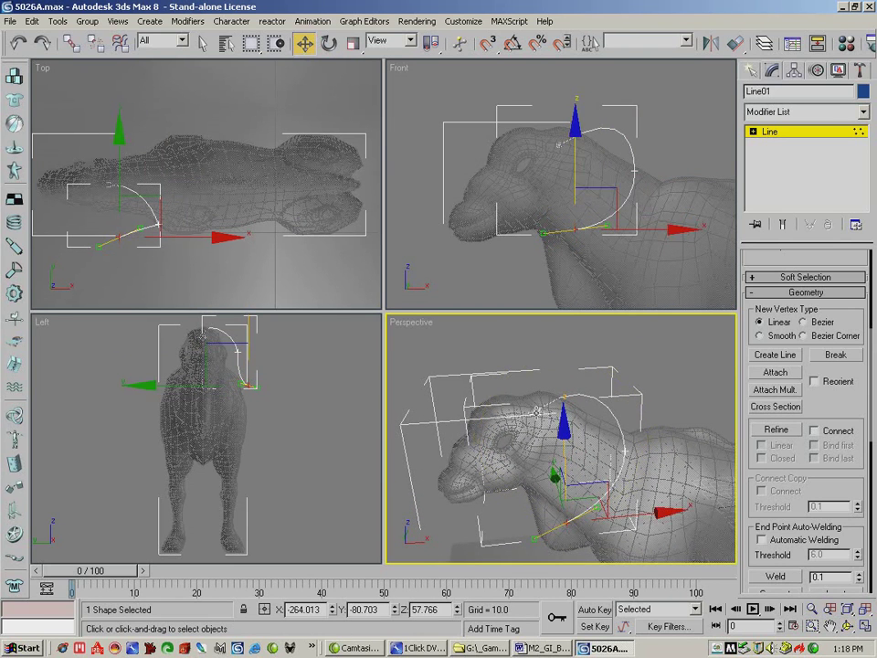
left_click(539, 414)
left_click_drag(536, 361, 535, 370)
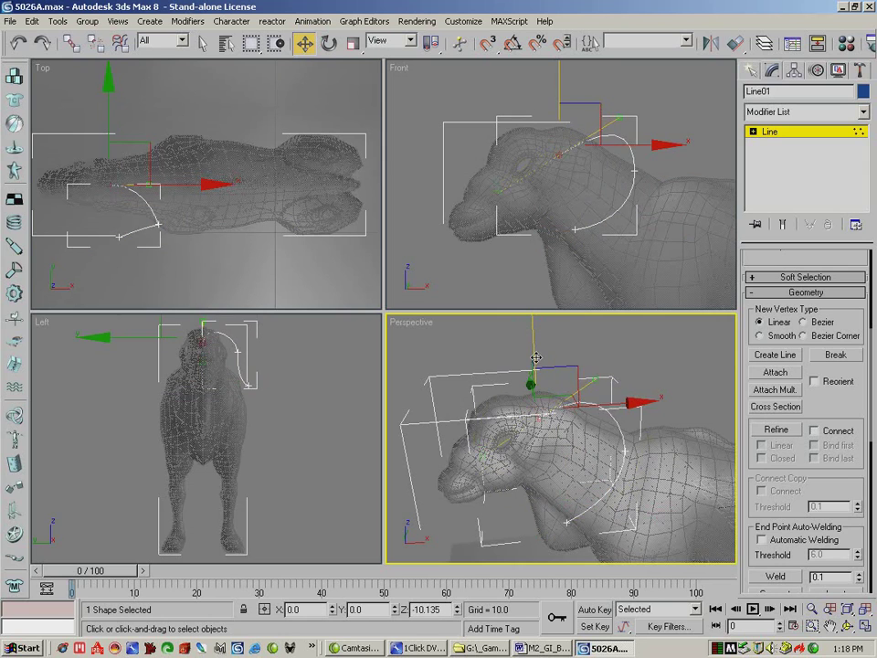
left_click(279, 353)
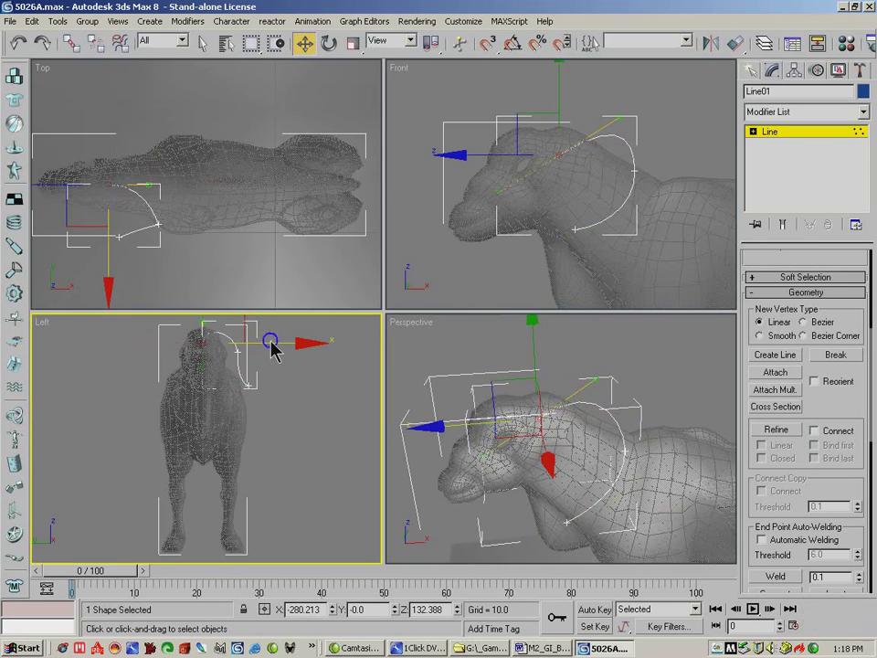
left_click_drag(268, 343, 279, 340)
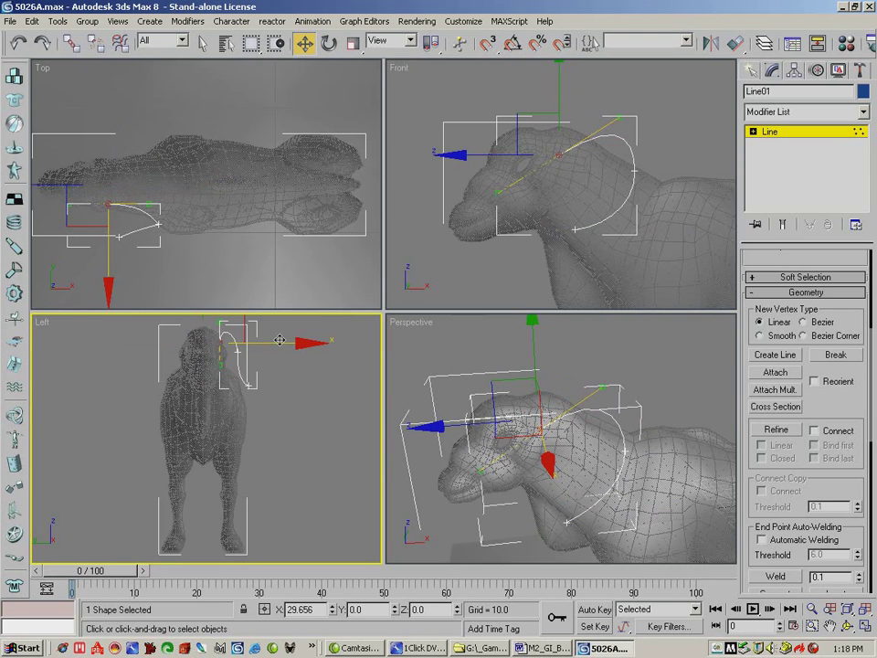
Leave the spline's vertex level, select the sheep's body mesh and turn off its see-through display.
left_click(829, 610)
left_click(578, 434)
left_click_drag(578, 434, 549, 448)
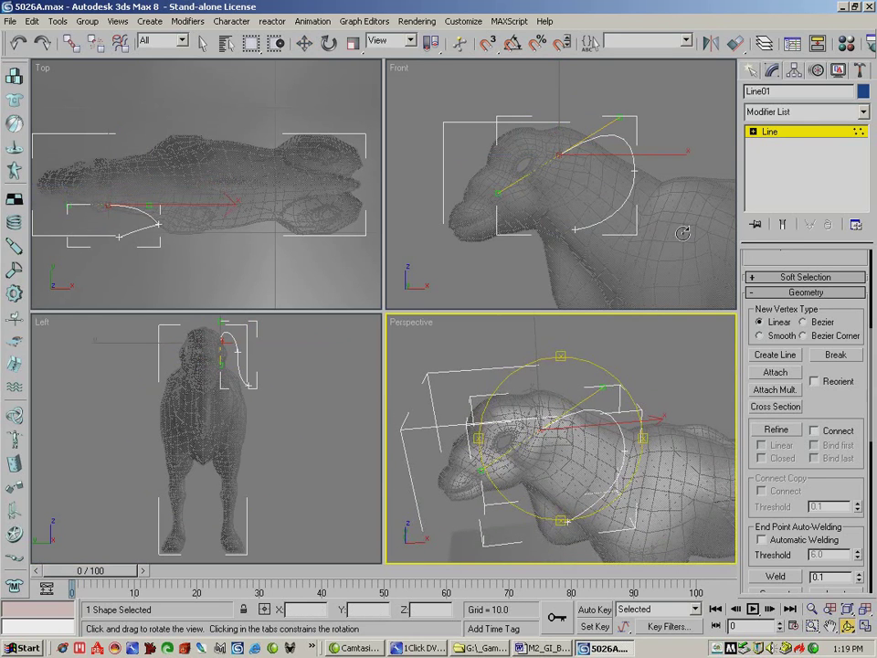
left_click(783, 129)
key("w")
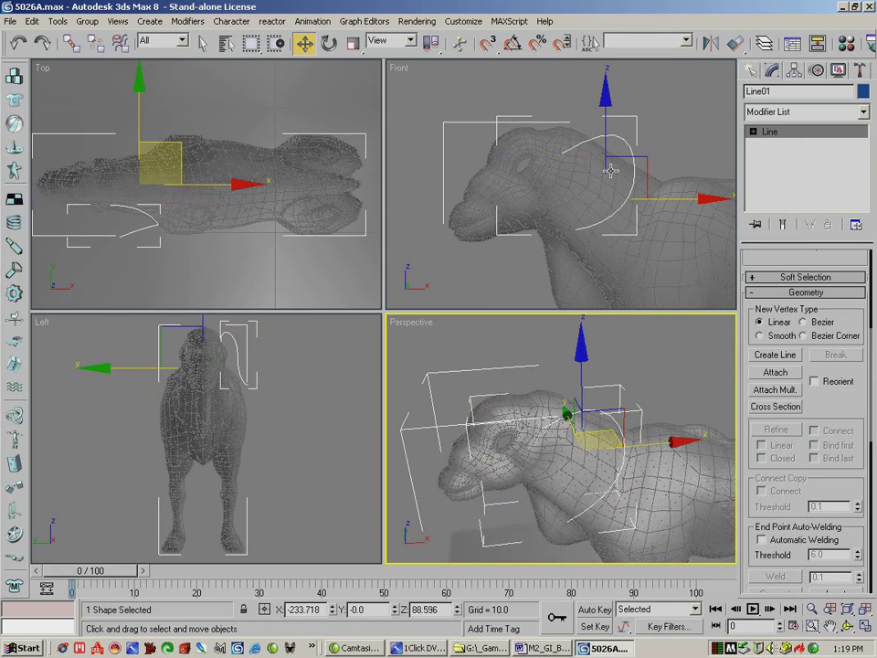
left_click(603, 179)
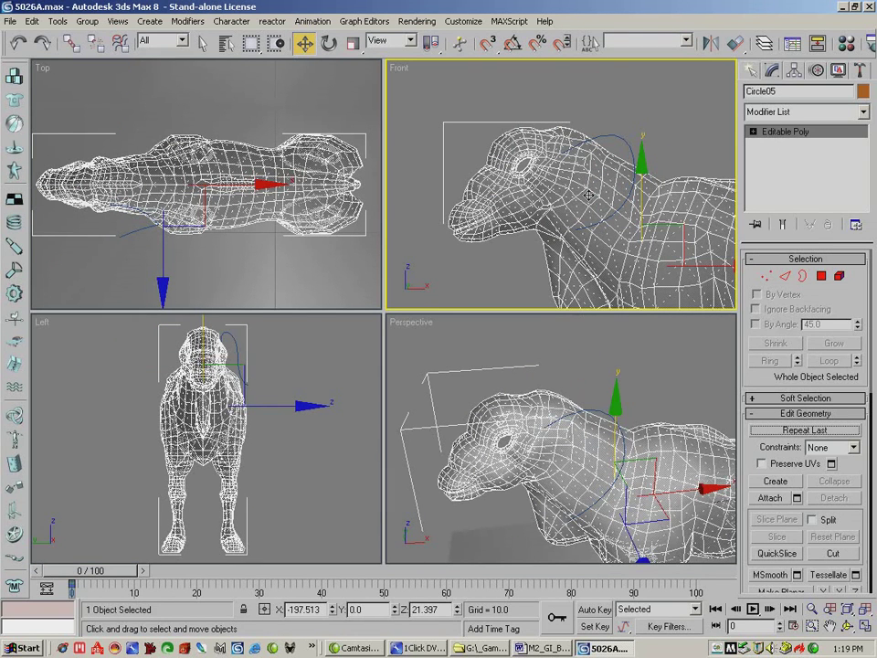
key("alt+x")
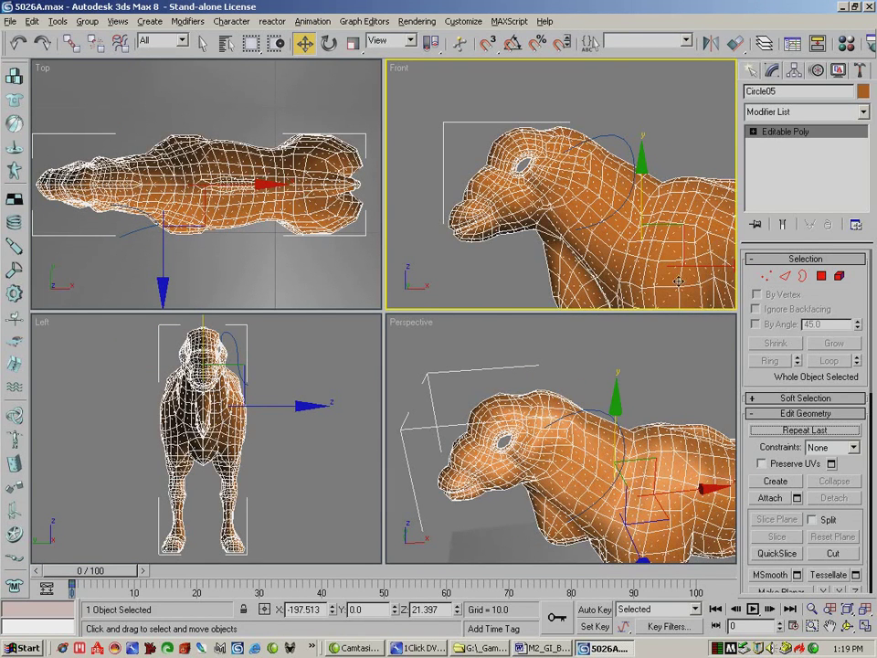
At the body's polygon level, select the cluster of polygons behind the eye where the spline starts and delete it.
left_click(820, 279)
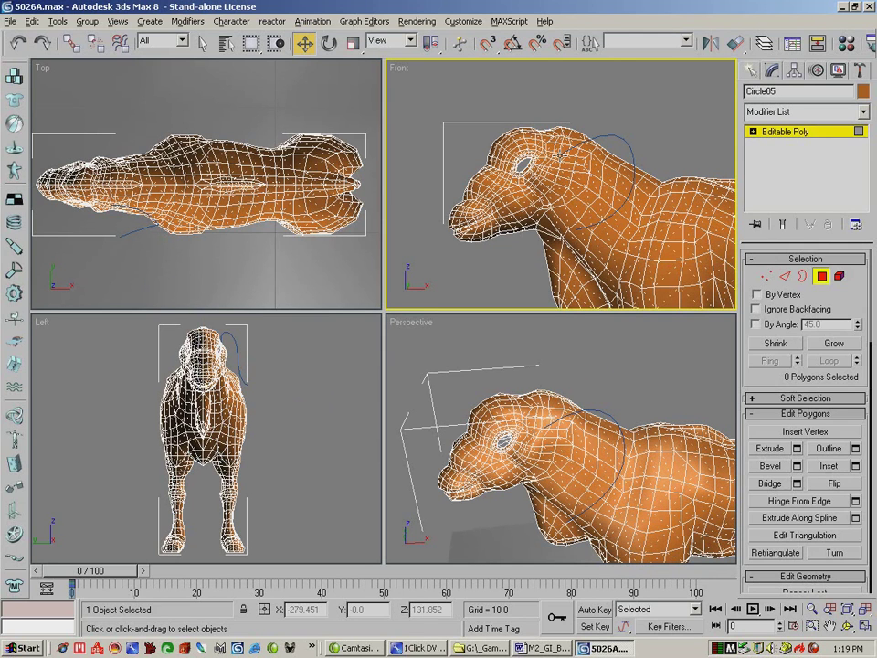
left_click(558, 155)
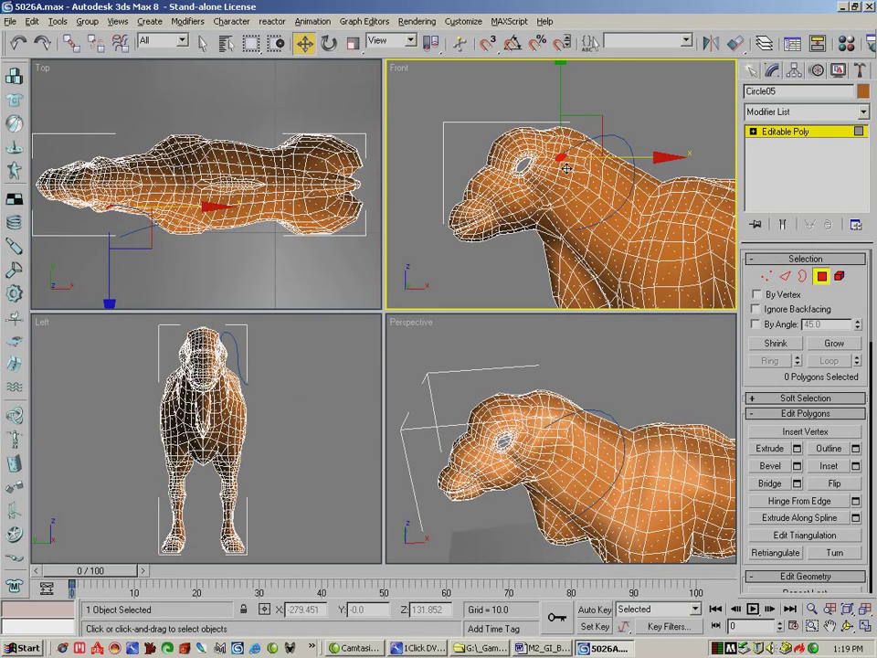
left_click(811, 627)
left_click_drag(492, 109, 626, 211)
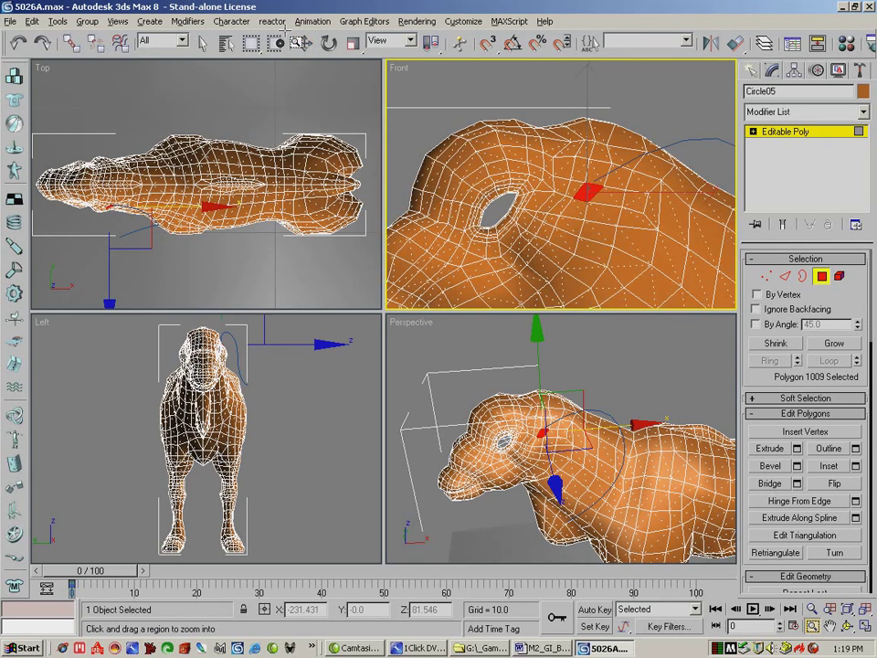
left_click(303, 43)
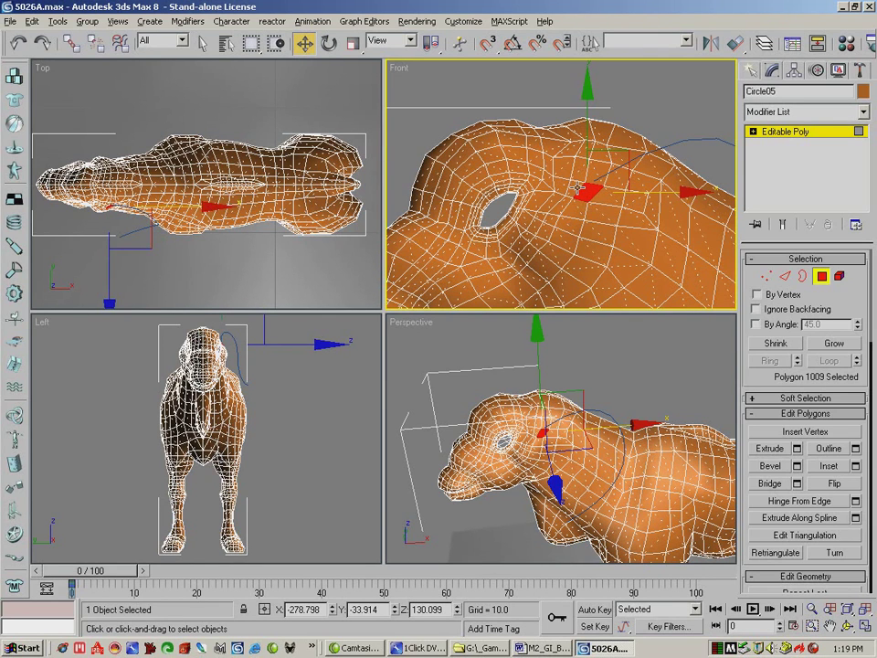
left_click_drag(559, 186, 546, 186)
left_click_drag(600, 149, 659, 202)
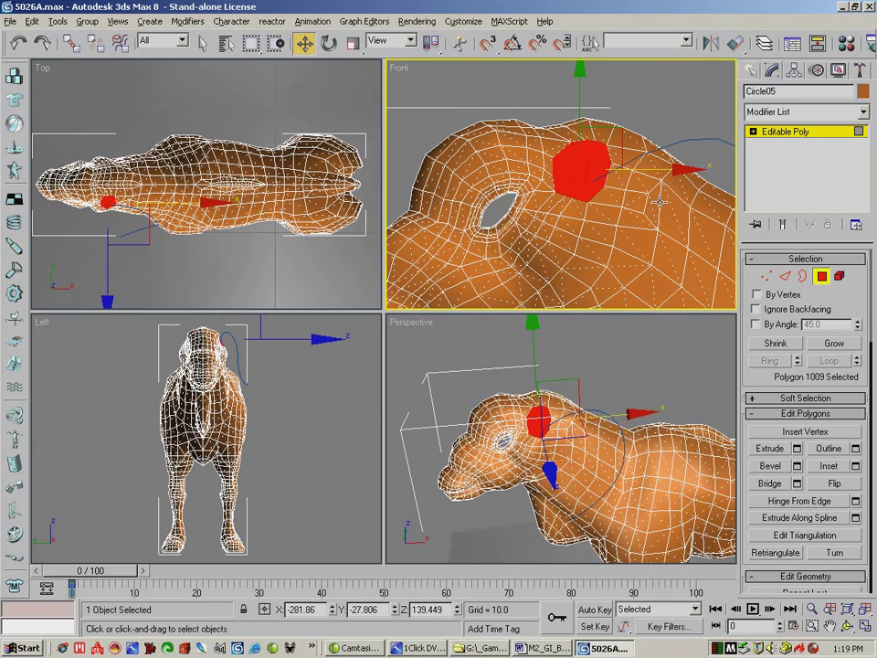
key("Delete")
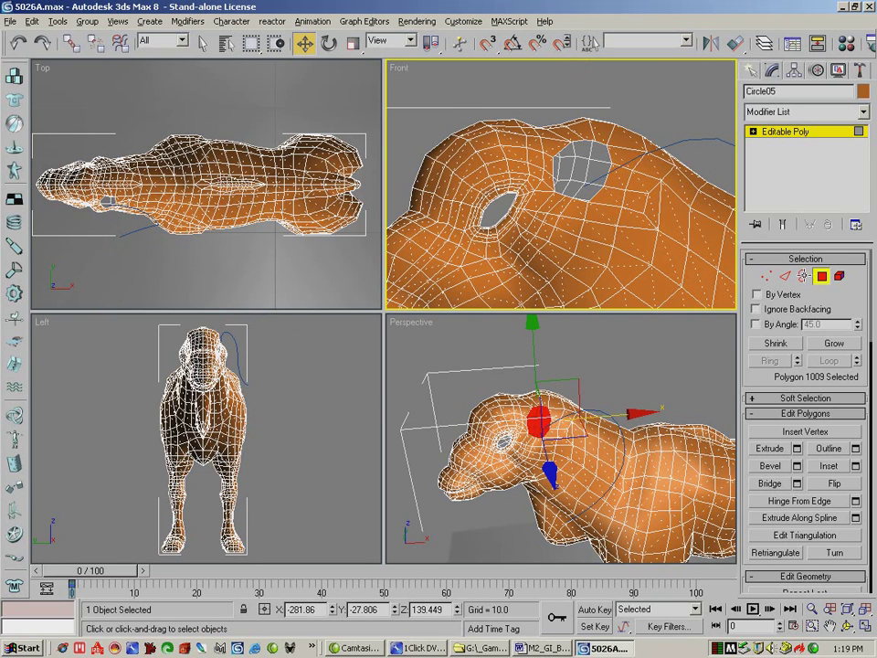
Select the border of the new hole behind the eye and cap it with a single polygon.
left_click(802, 276)
left_click(631, 194)
left_click(610, 152)
scroll(776, 356, "down", 1)
left_click(834, 428)
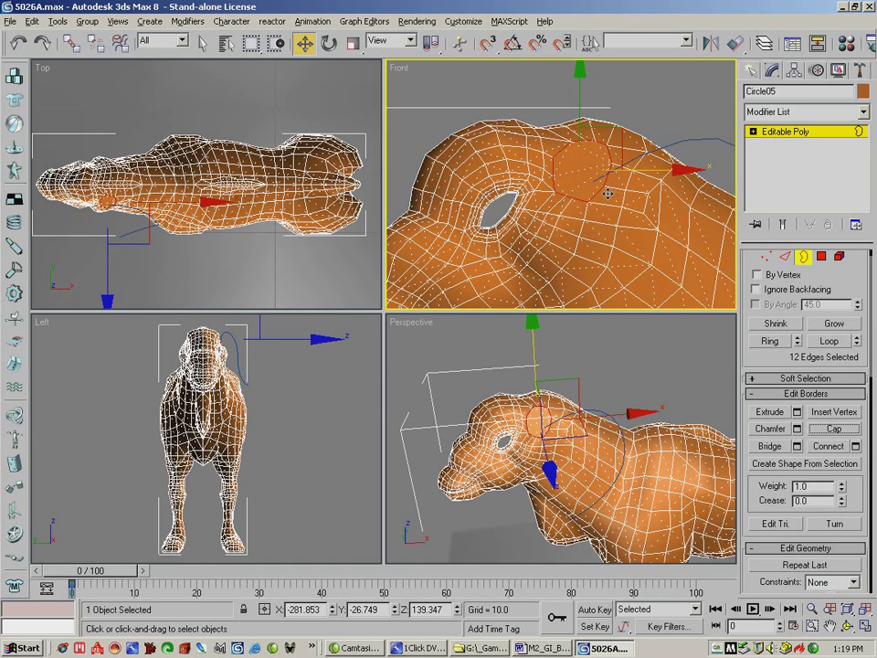
At polygon level, select the capped polygon behind the eye and extrude it along the curved spline beside the head.
left_click(802, 259)
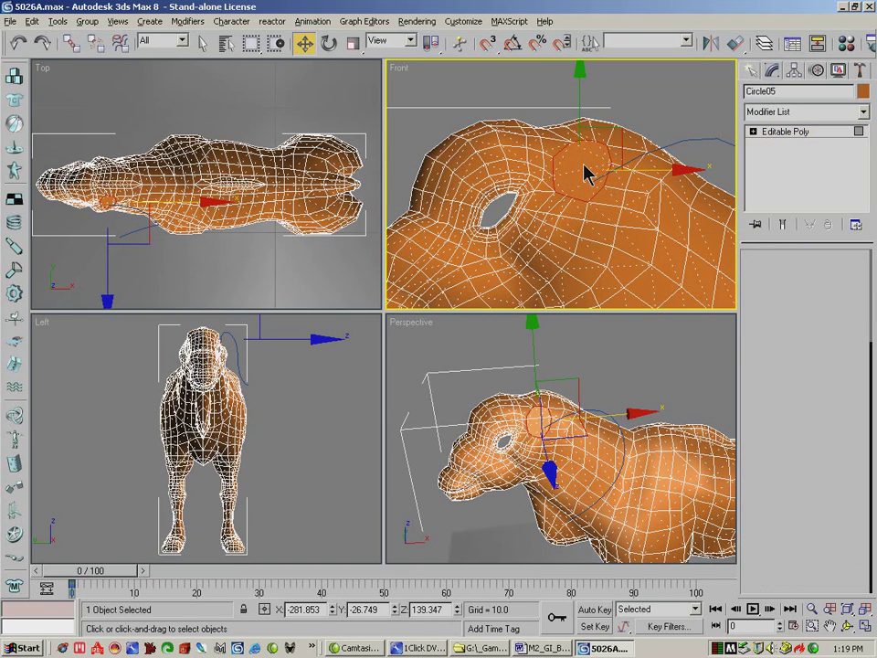
key("4")
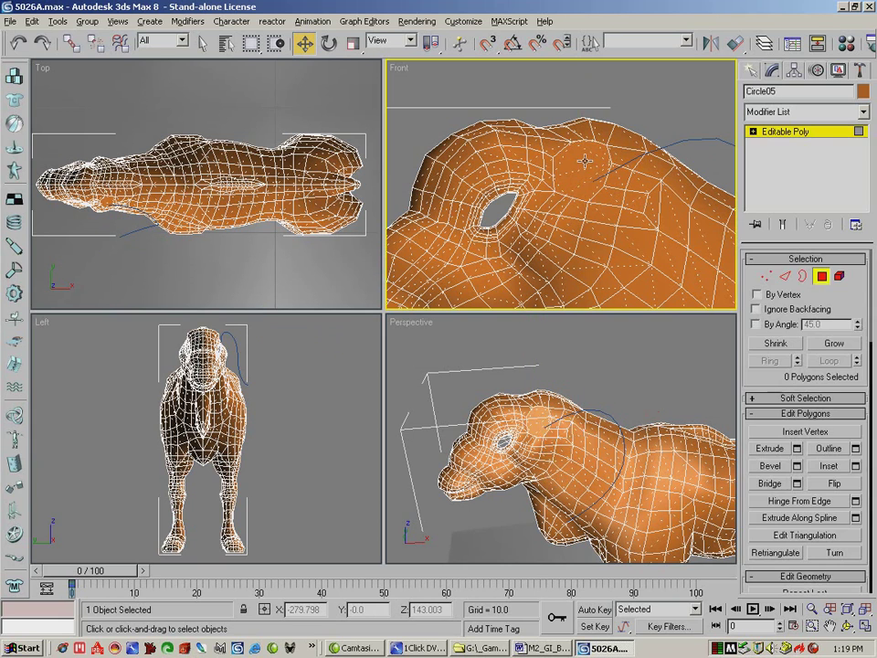
left_click(589, 163)
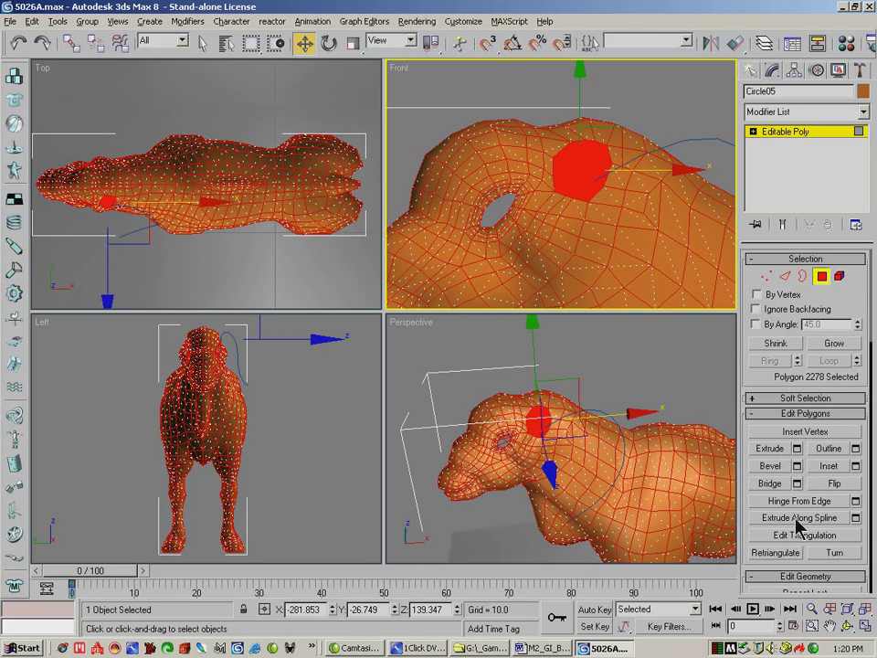
left_click(855, 517)
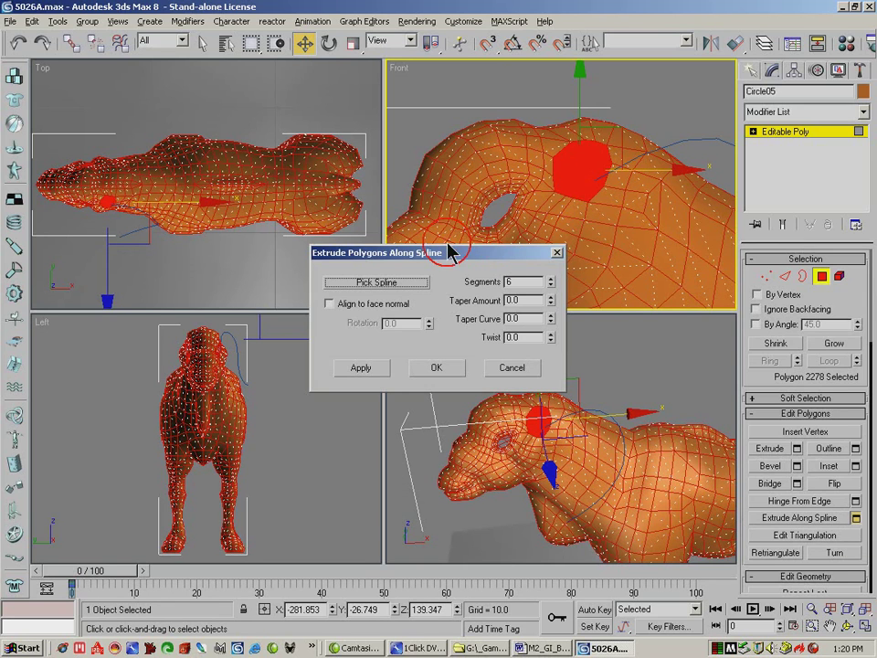
left_click_drag(447, 246, 366, 236)
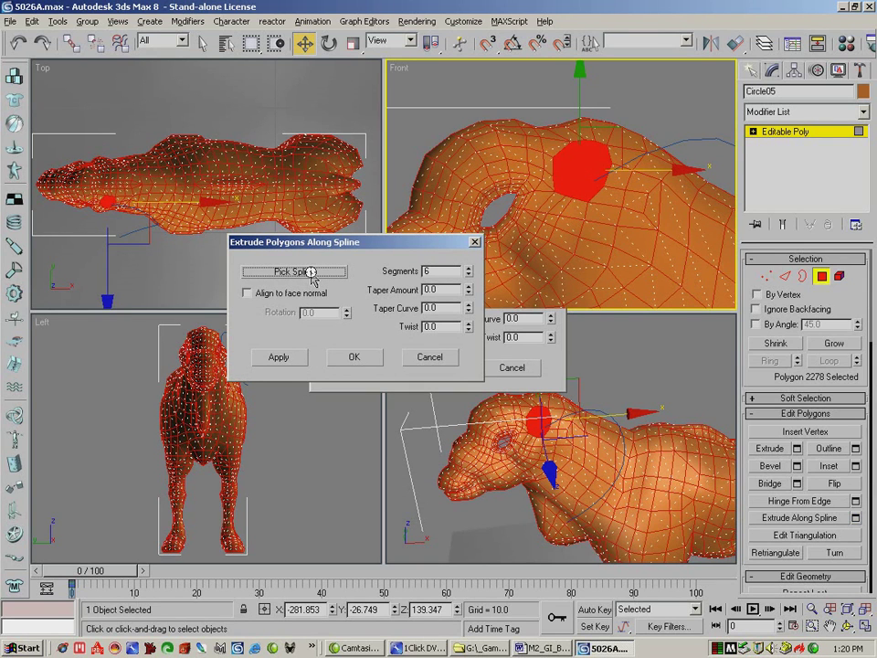
left_click(311, 272)
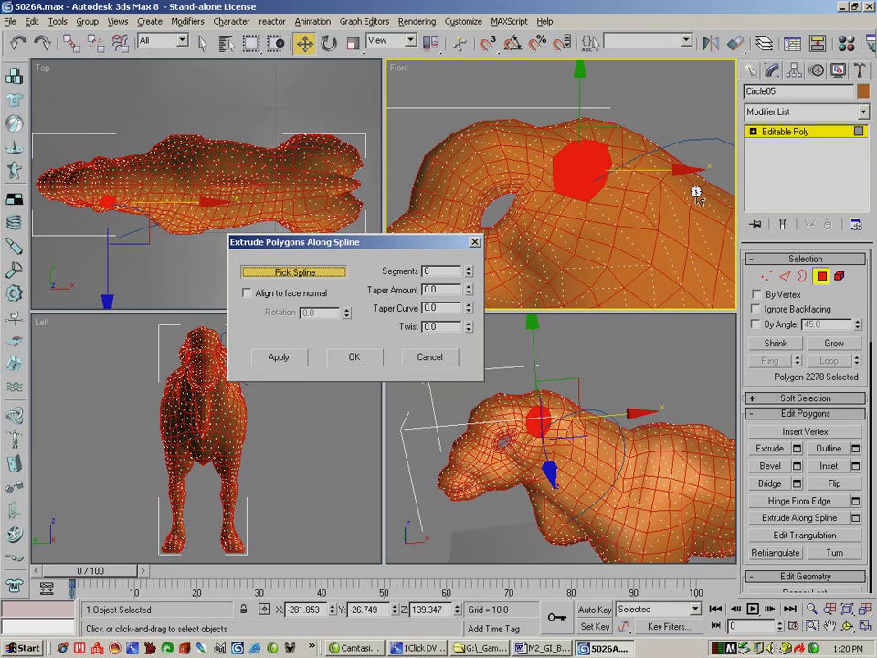
left_click(696, 142)
left_click(696, 141)
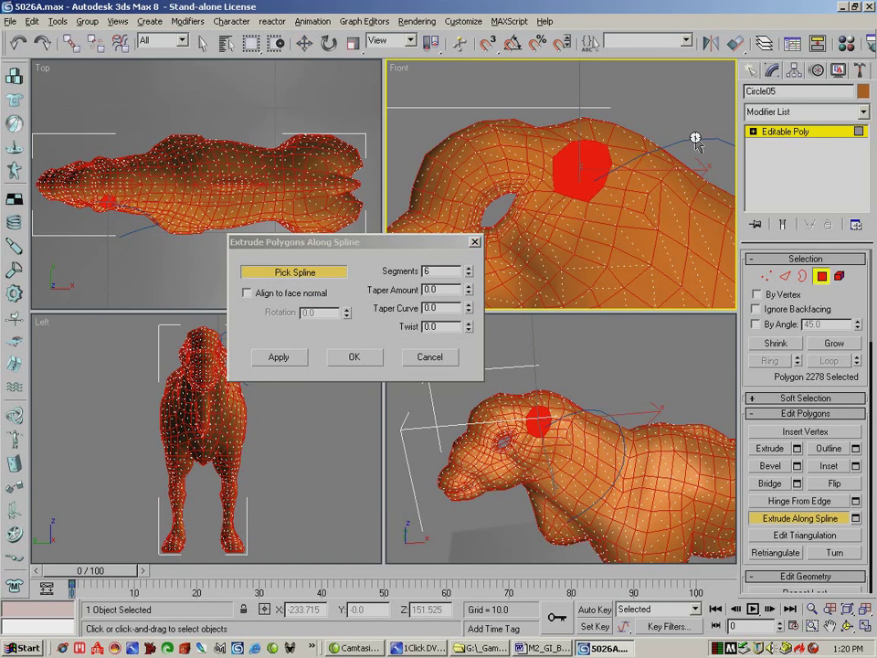
left_click(604, 236)
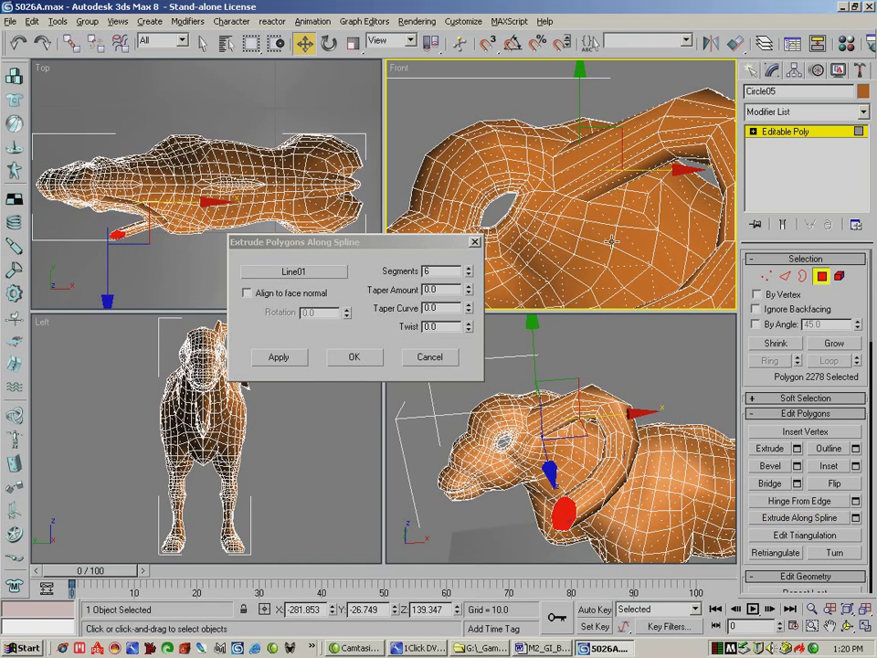
Set the horn extrusion's taper amount to -1.0 so it narrows to a point.
left_click(468, 287)
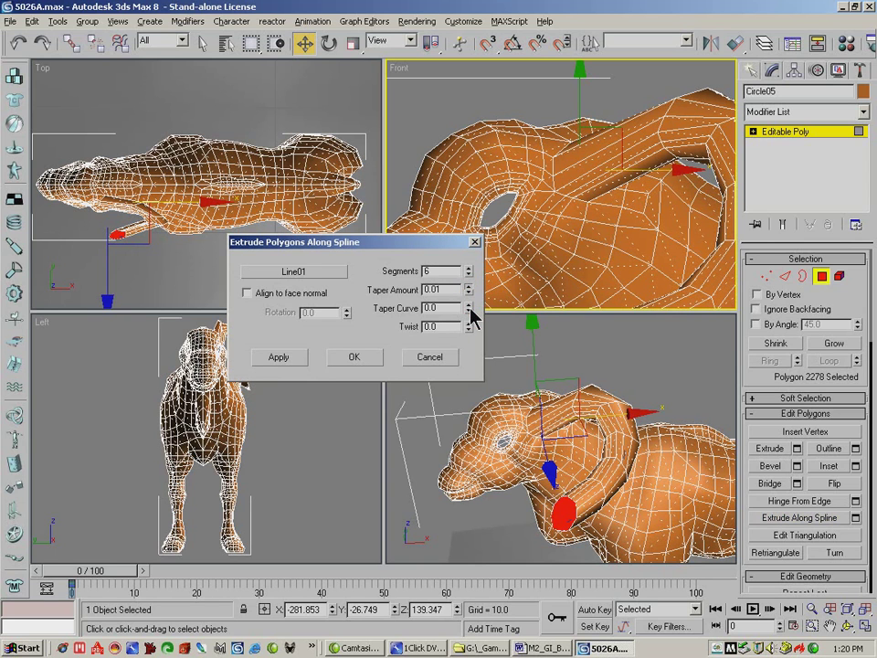
left_click_drag(468, 288, 467, 329)
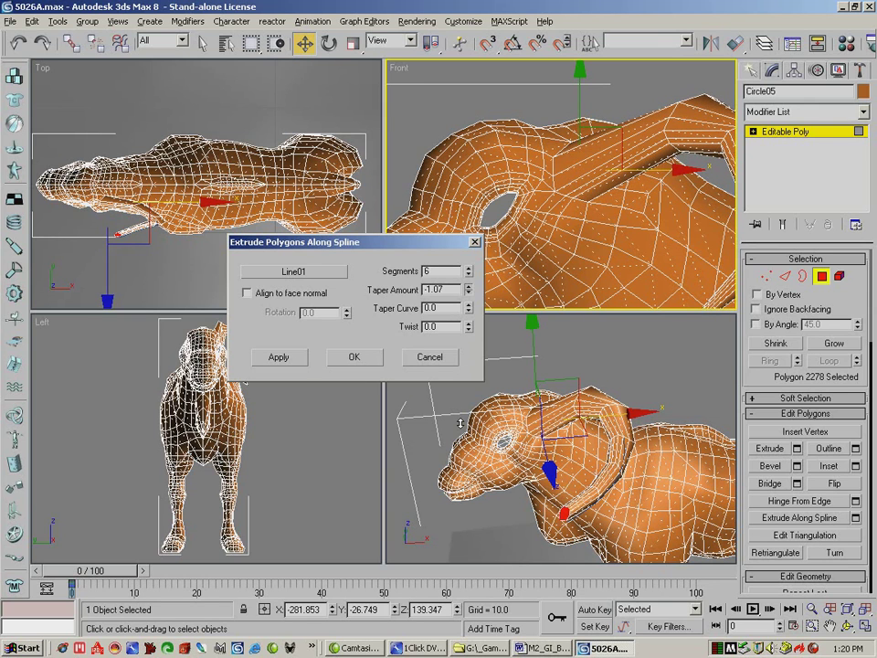
left_click_drag(460, 423, 460, 421)
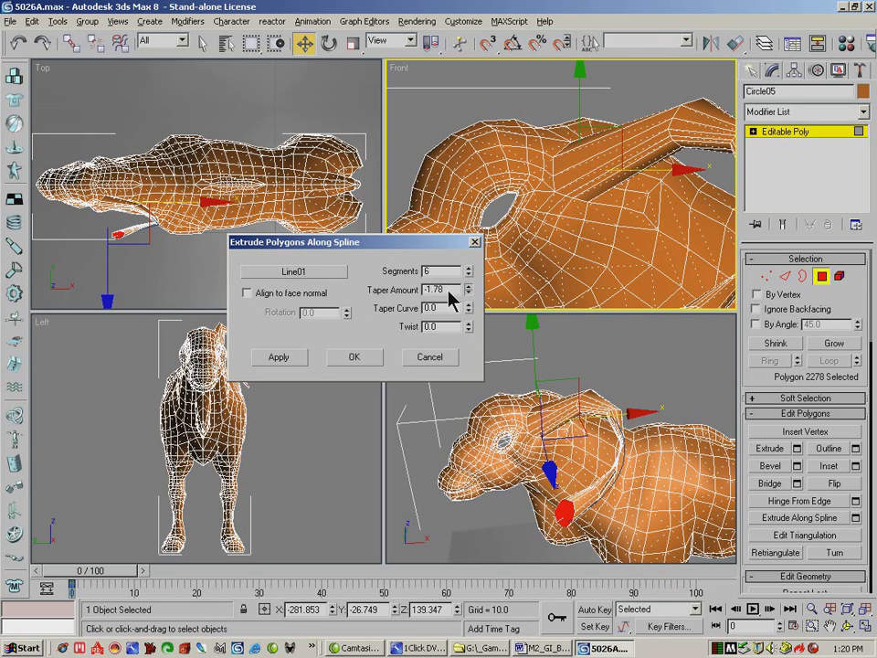
double_click(447, 289)
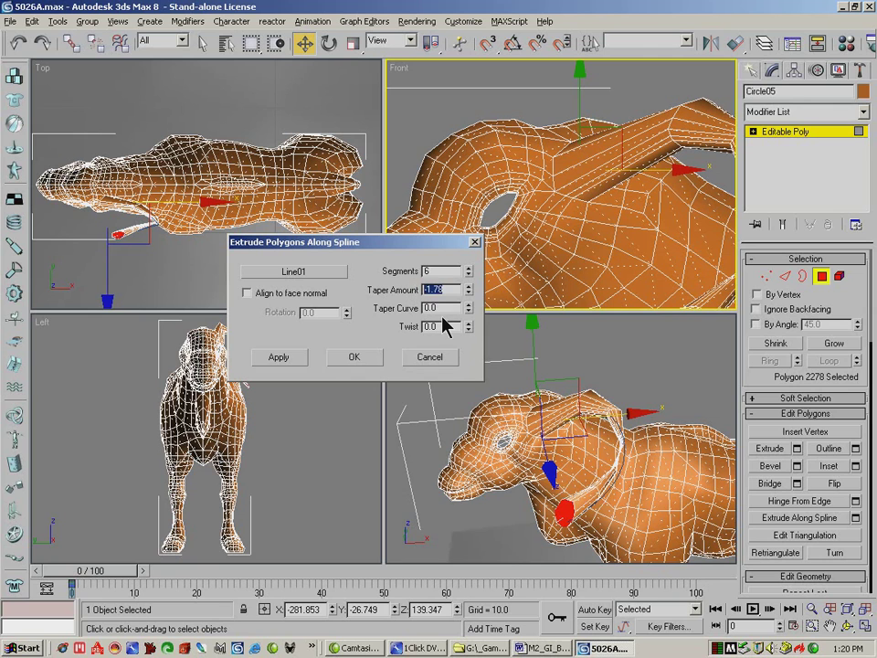
type("1")
key("Return")
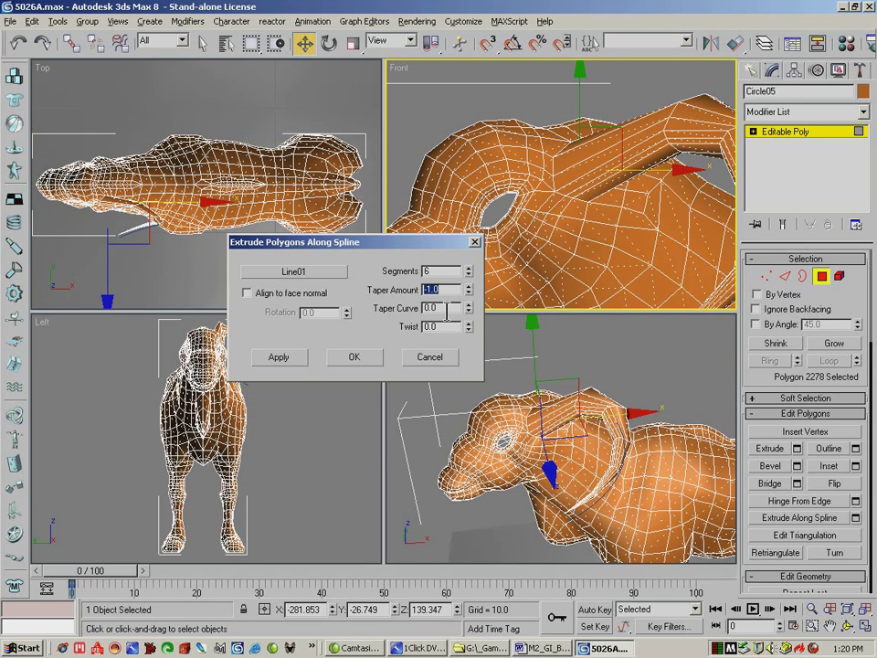
Try aligning the horn extrusion to the face normal, inspect it in perspective, and turn the alignment back off.
left_click(247, 293)
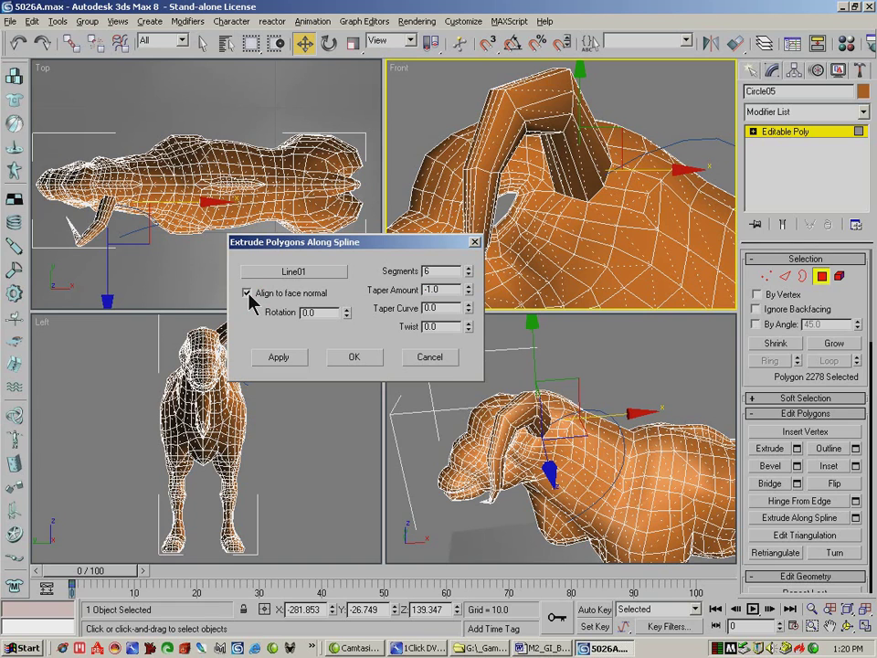
left_click(847, 628)
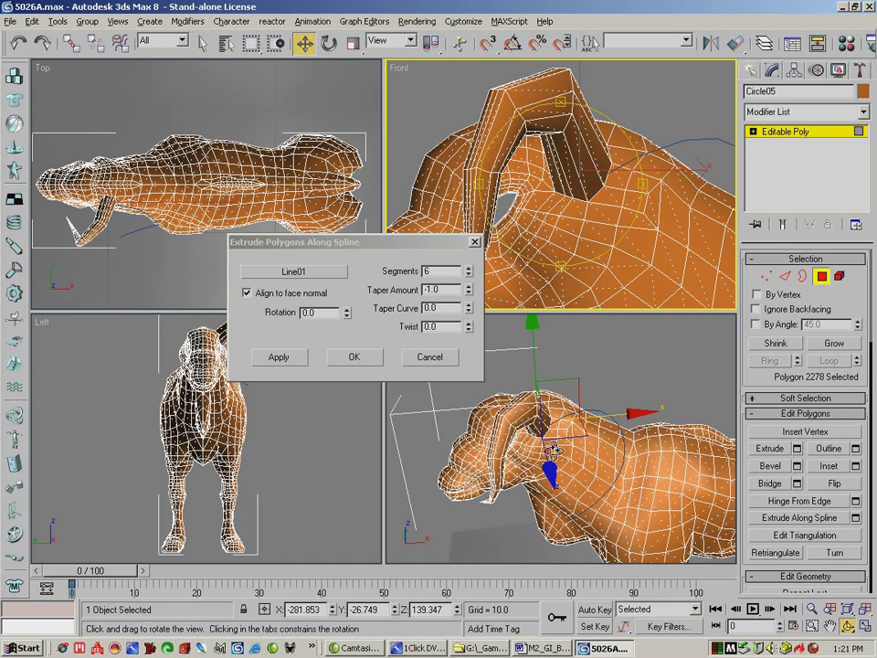
left_click(596, 448)
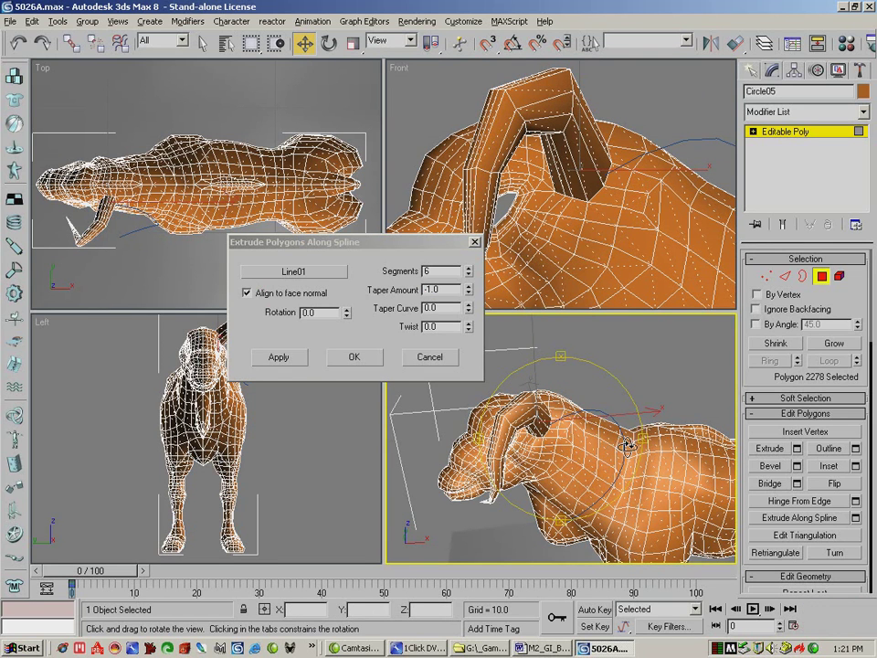
left_click_drag(619, 445, 636, 447)
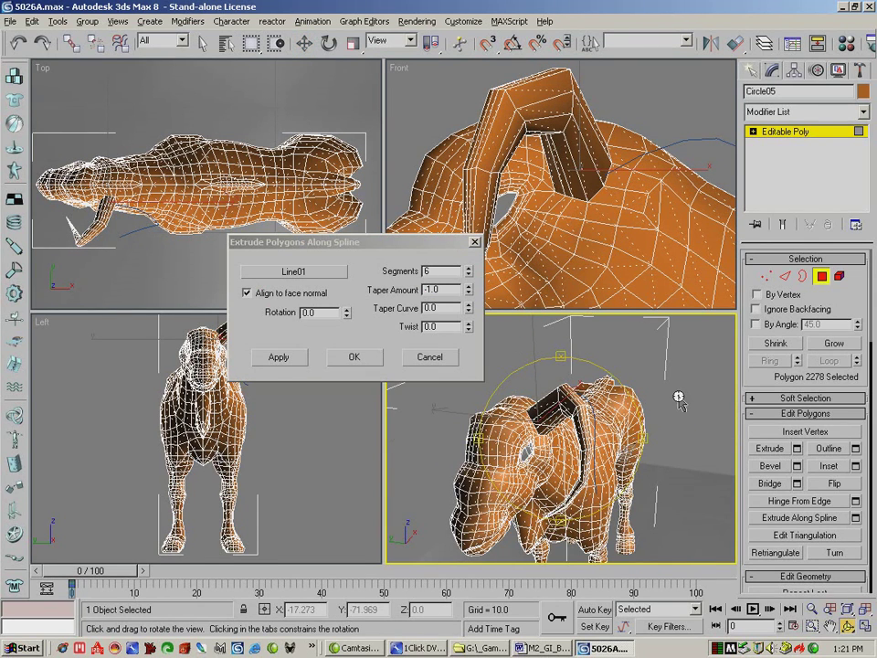
left_click(245, 293)
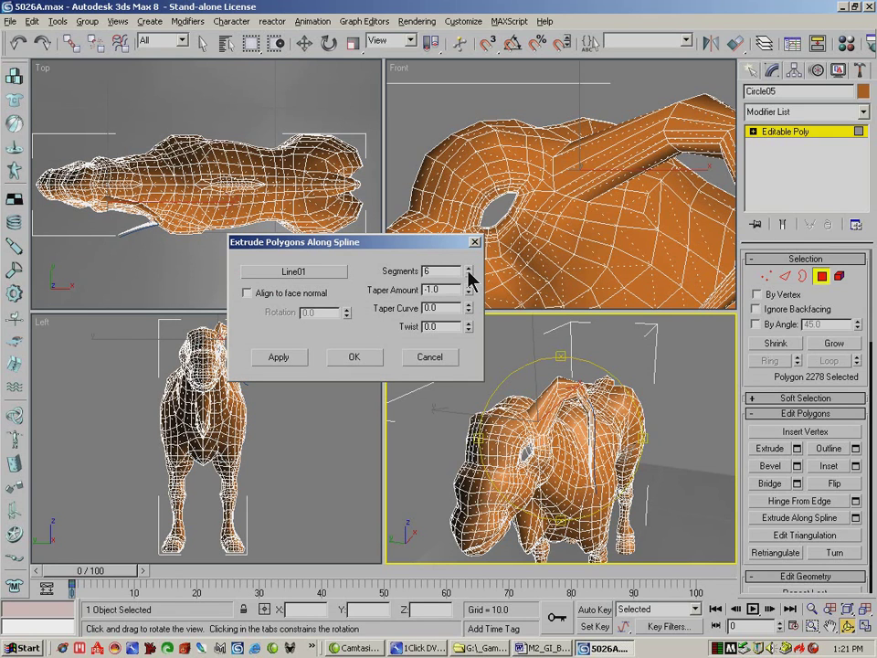
Raise the horn extrusion's segments to 12, check the curve in perspective, and increase them to 15.
left_click_drag(442, 272, 382, 280)
type("12")
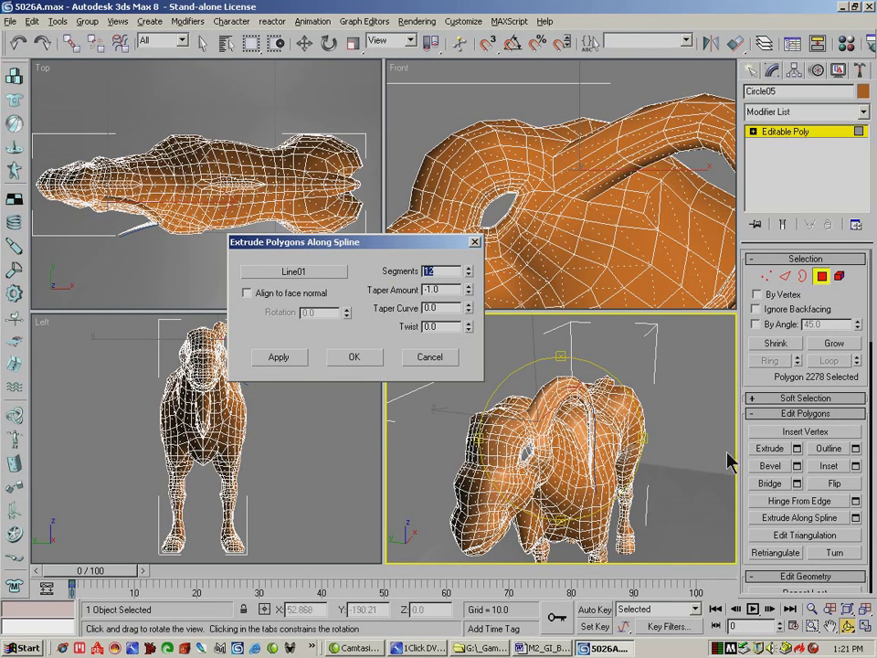
left_click_drag(577, 430, 609, 421)
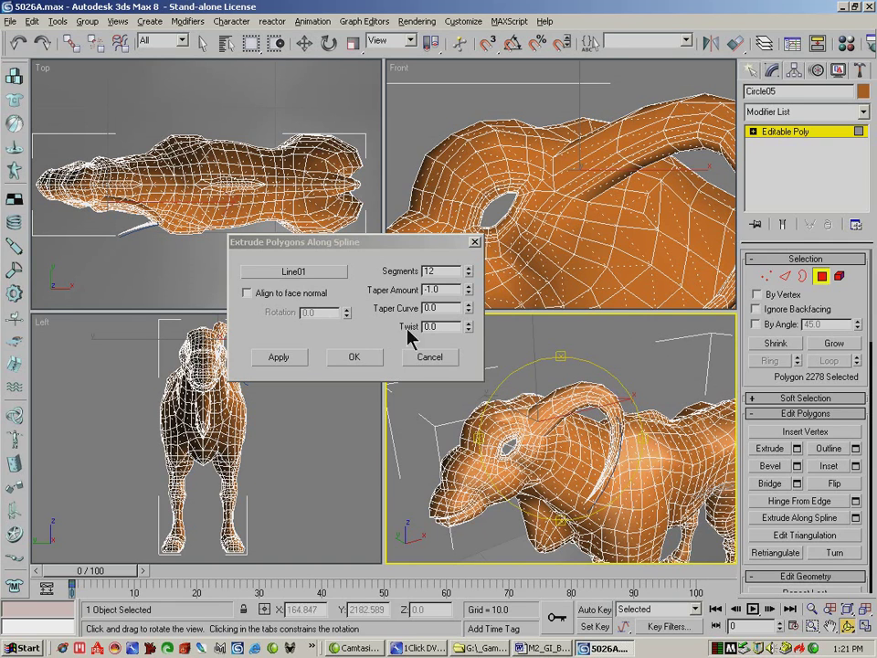
left_click(408, 270)
type("1")
key("Return")
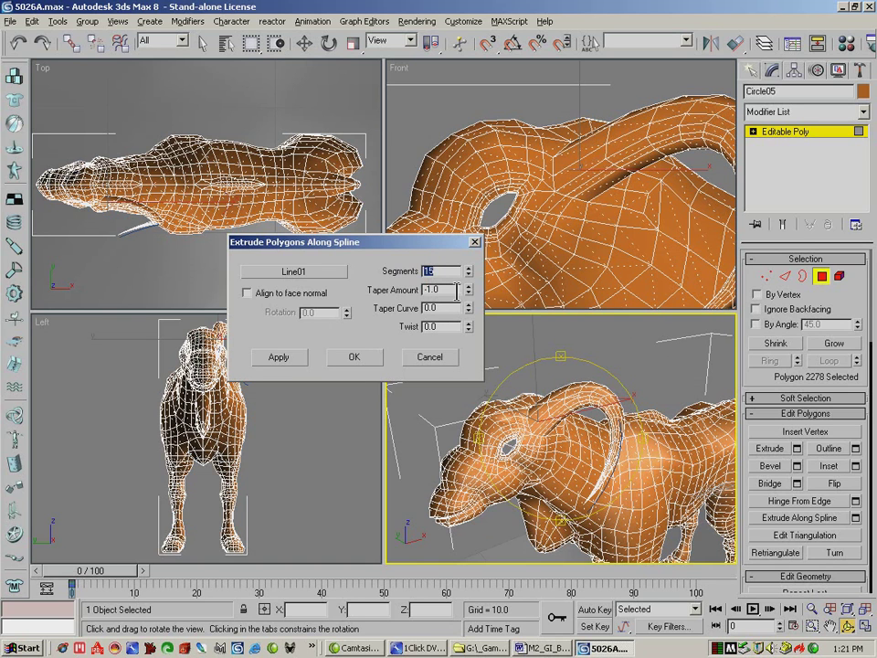
Try a taper curve of 3 on the horn extrusion and reduce it to 2.
left_click_drag(454, 291, 402, 306)
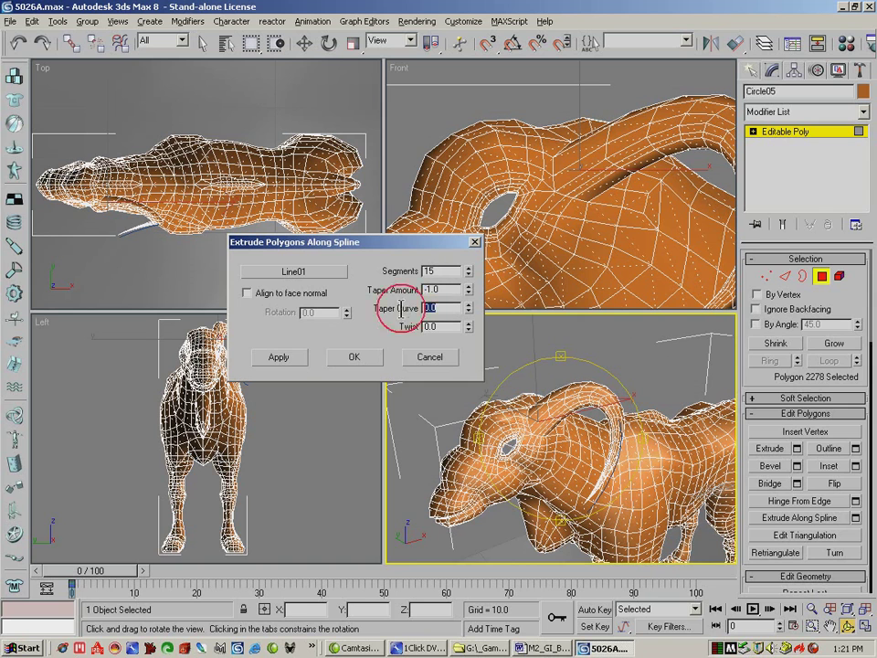
type("3")
key("Return")
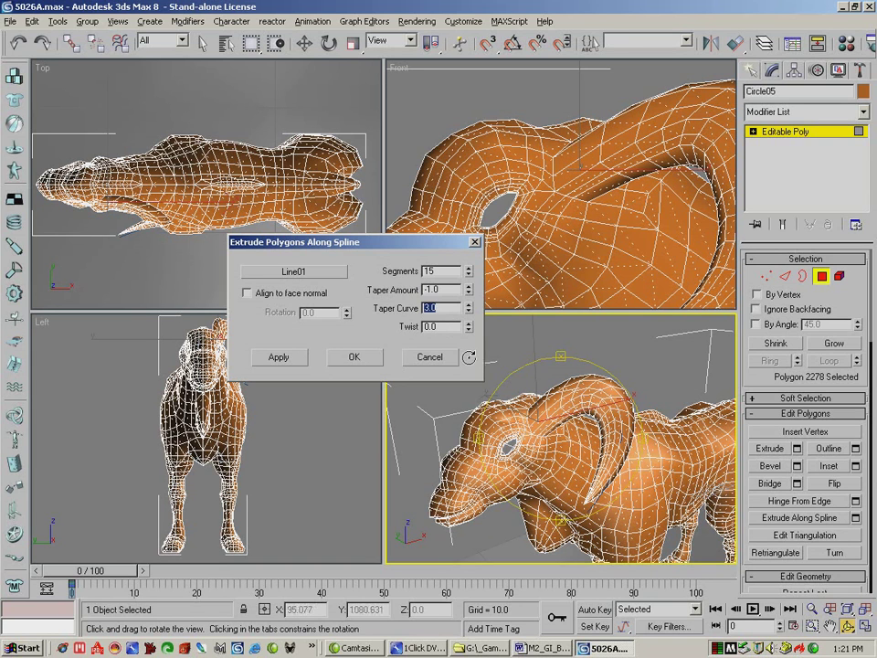
type("2")
key("Return")
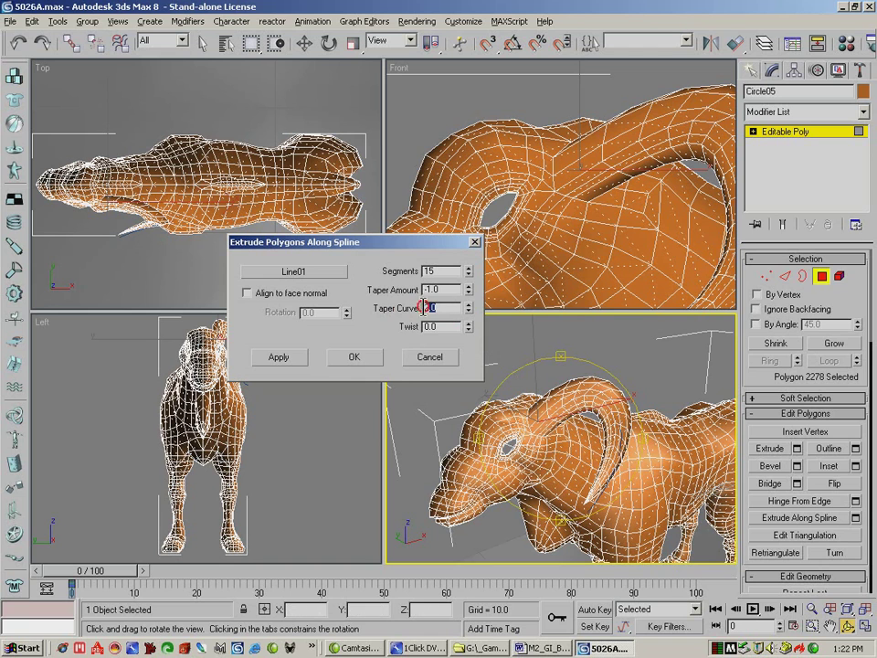
Try a taper curve of 5 on the horn extrusion and return it to 2.
type("5")
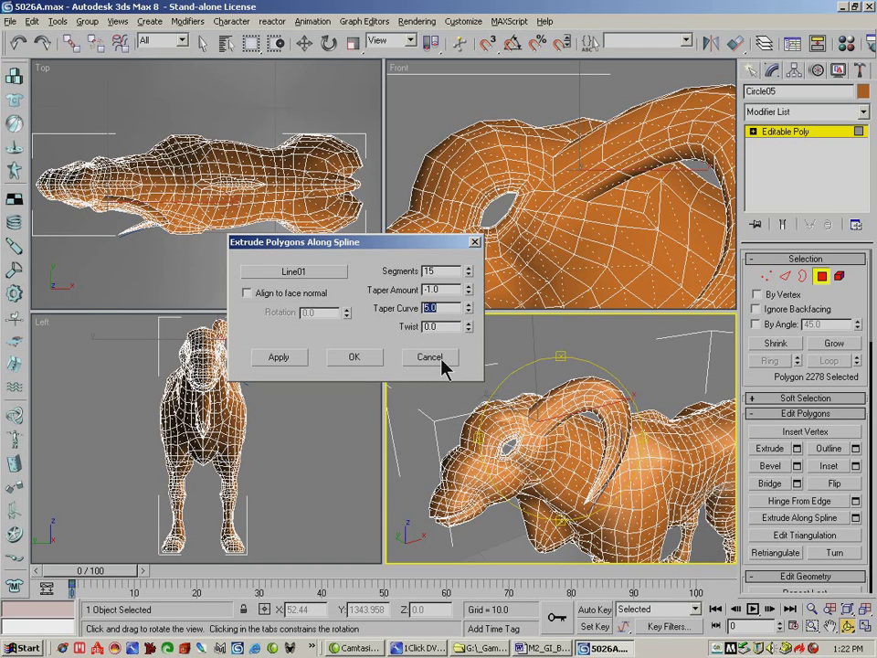
key("Return")
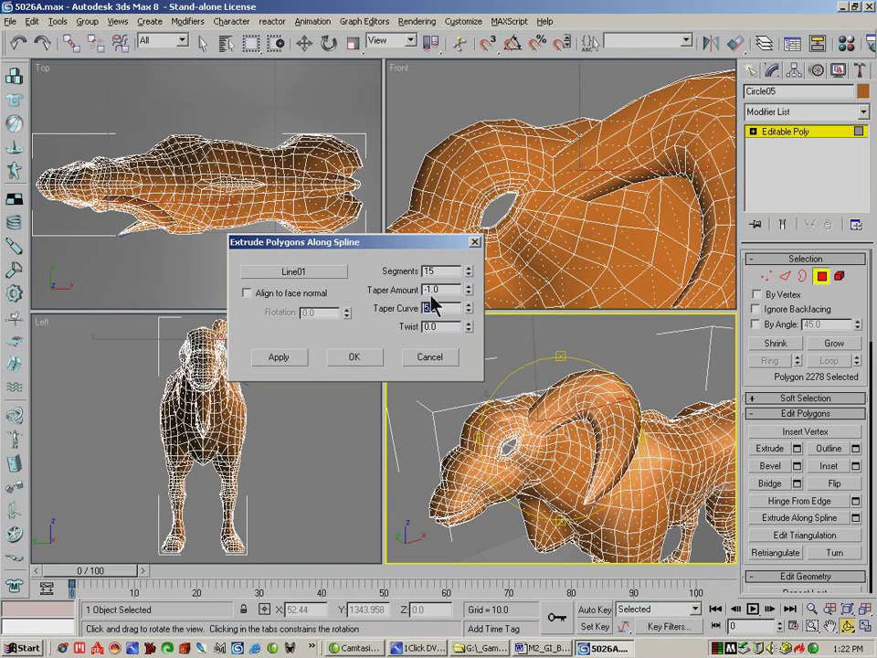
left_click_drag(442, 308, 347, 309)
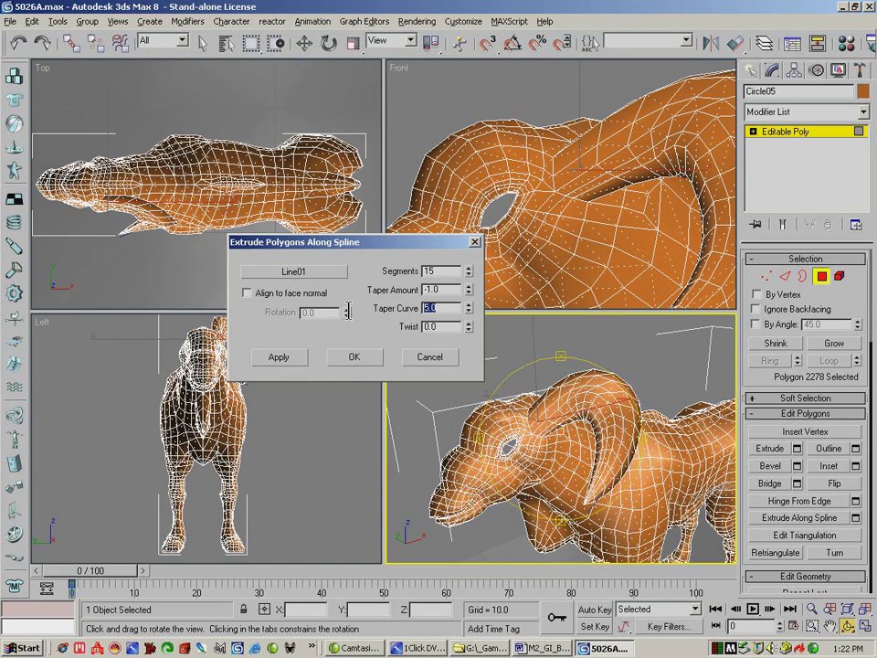
type("2")
key("Return")
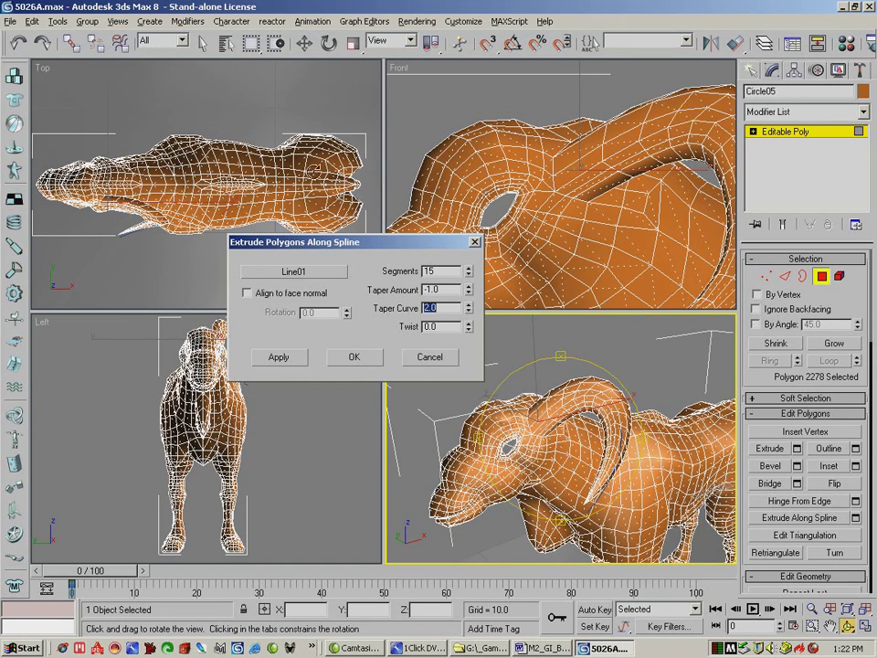
Try twist values of 2, 12 and 34 on the horn extrusion.
left_click_drag(448, 328, 395, 325)
type("2")
key("Return")
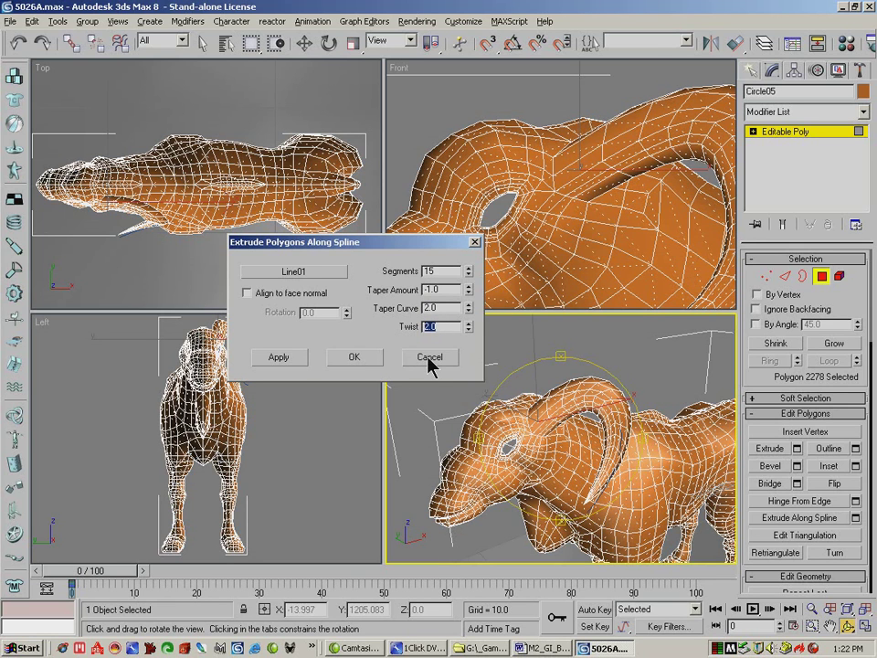
type("12")
key("Return")
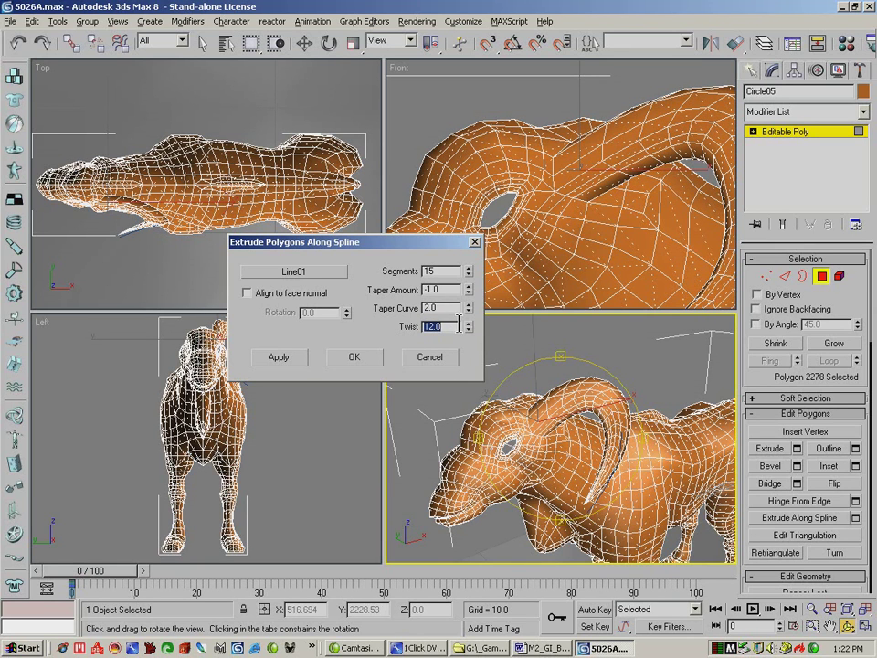
type("34")
key("Return")
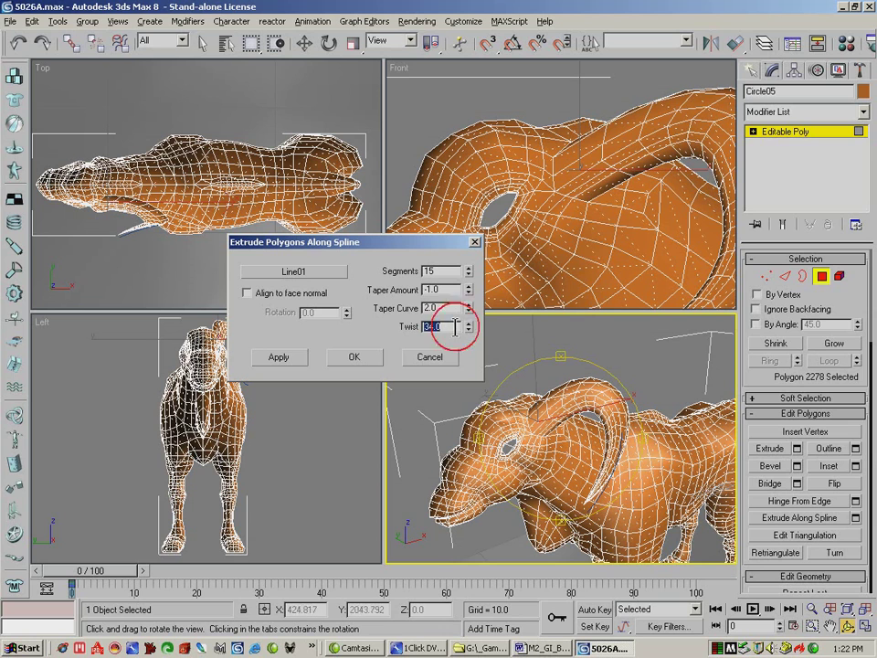
Increase the horn extrusion's twist to 360 and on to 1200.
type("36")
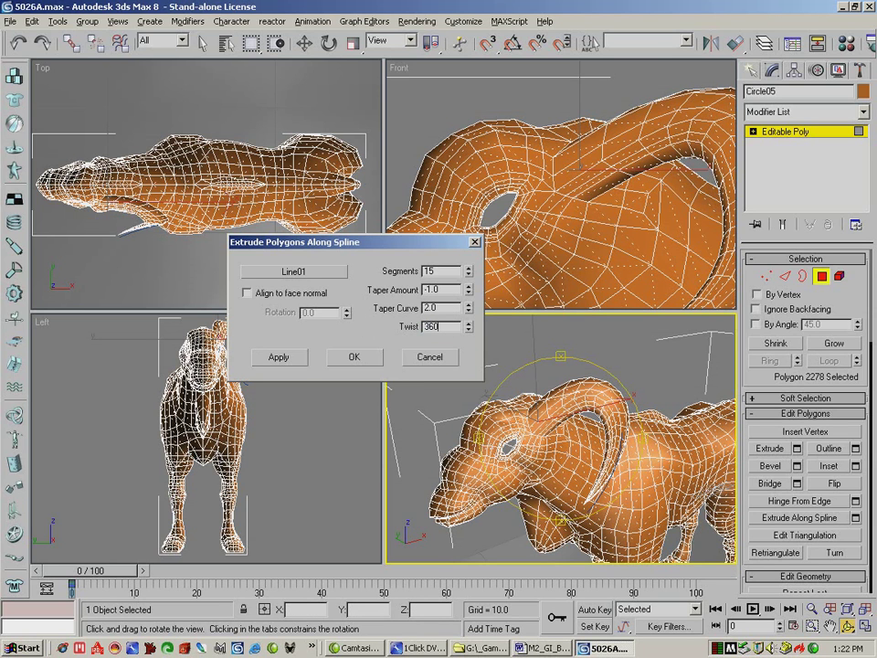
type("0")
key("Return")
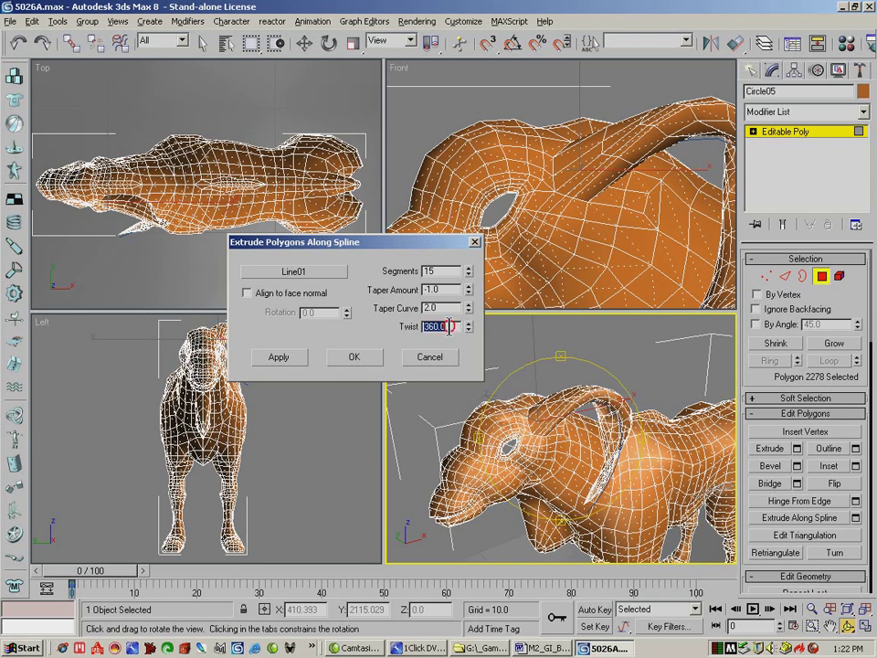
type("1200")
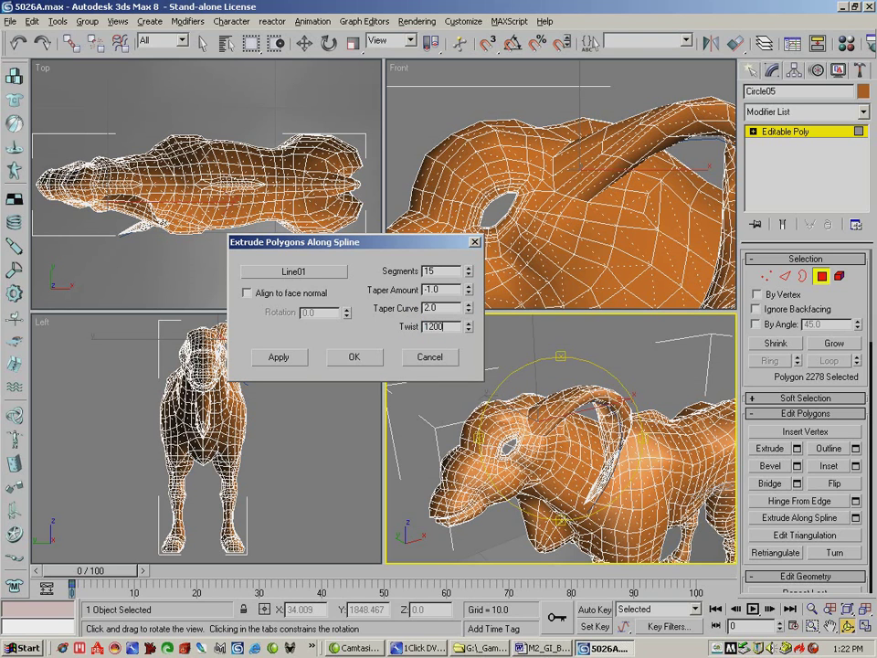
key("Return")
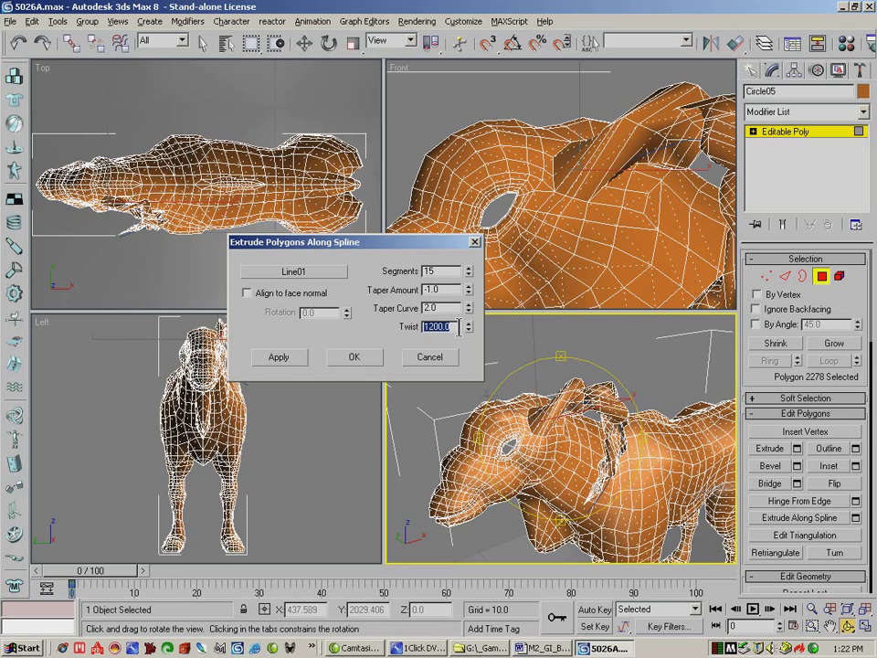
Try 35 segments together with a twist of 400 on the horn extrusion.
left_click_drag(452, 273, 379, 270)
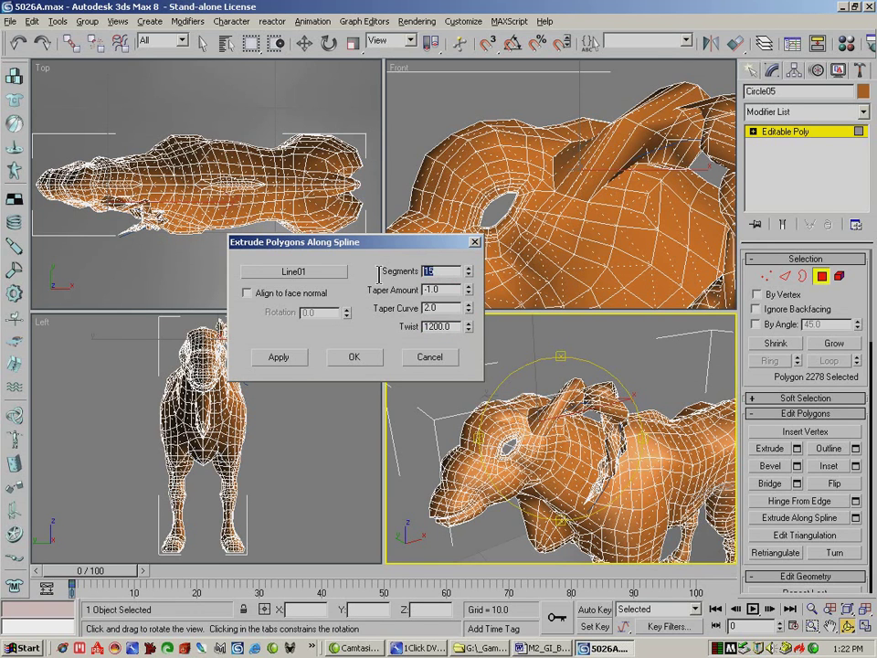
type("35")
key("Return")
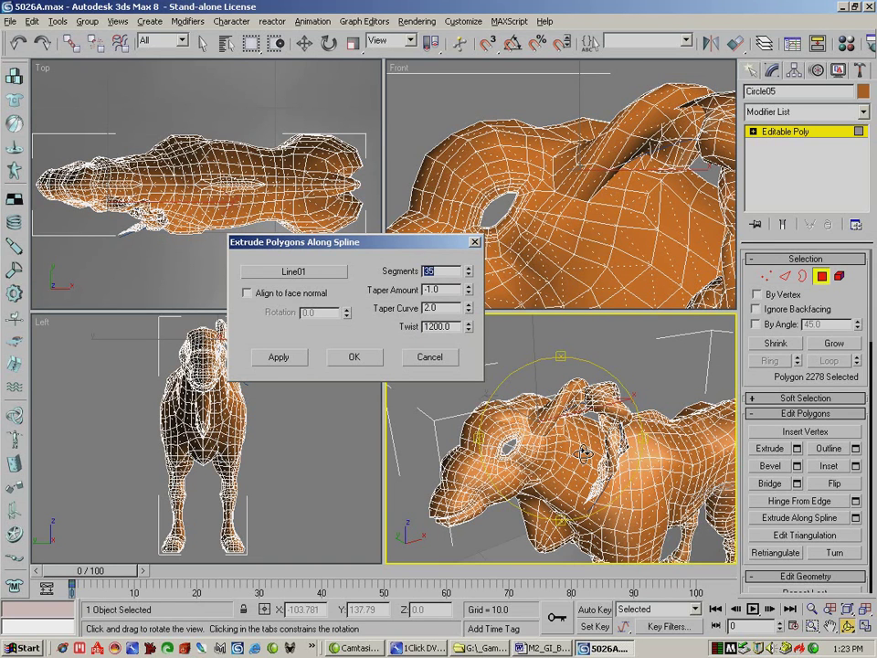
left_click_drag(457, 324, 402, 318)
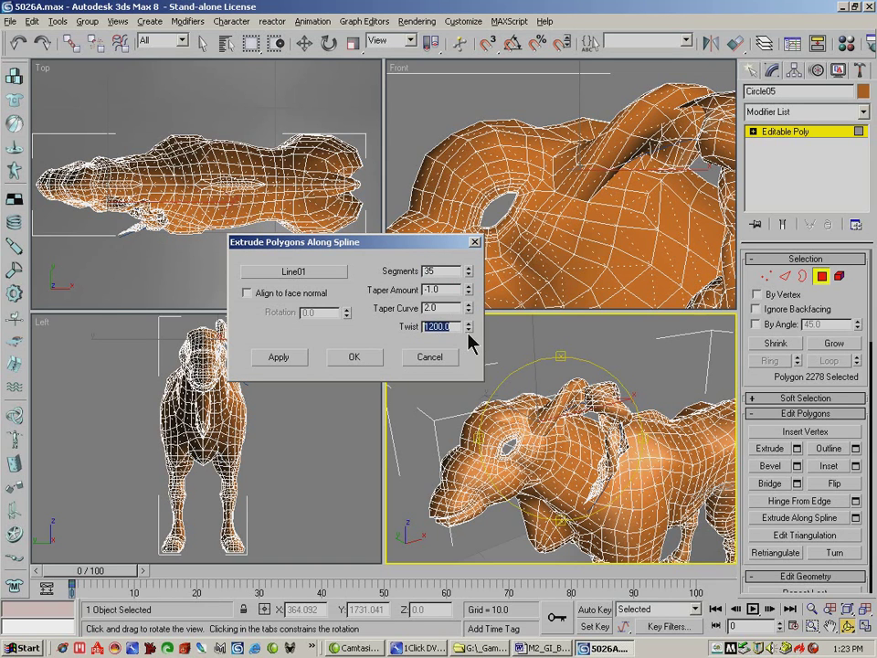
type("400")
key("Return")
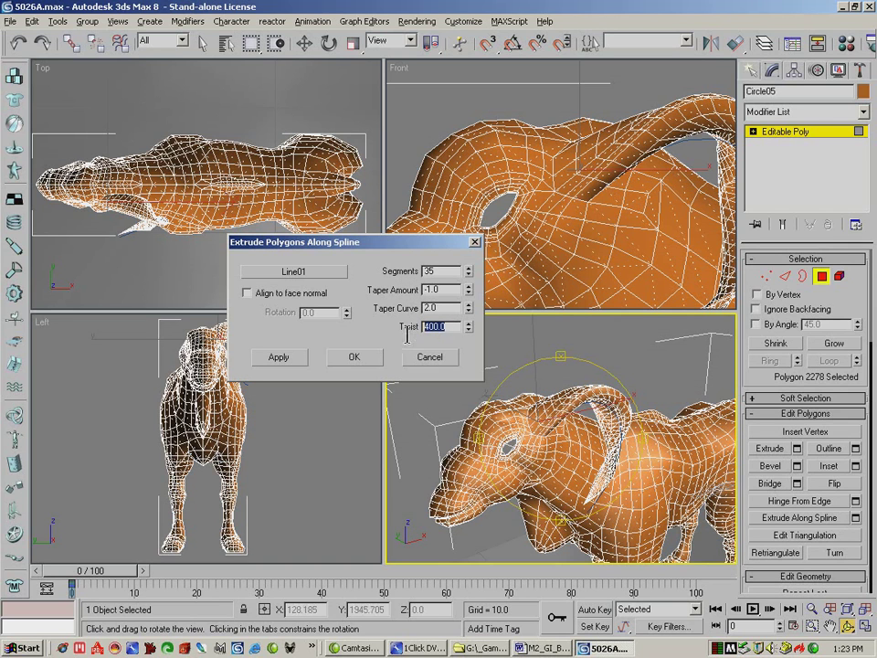
Try a twist of 320 on the horn extrusion and return its segments to 15.
type("3260")
key("Return")
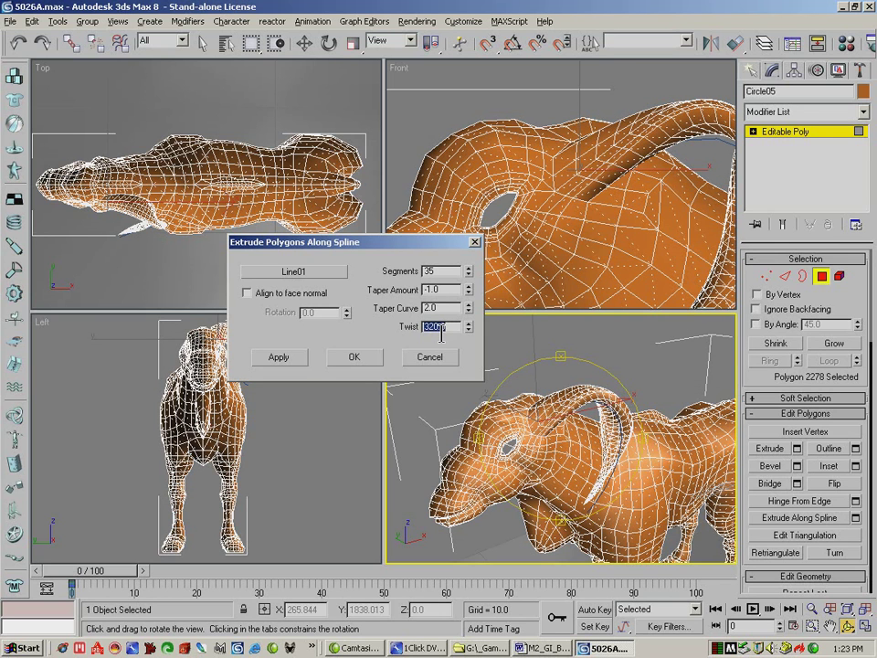
left_click(436, 271)
double_click(436, 272)
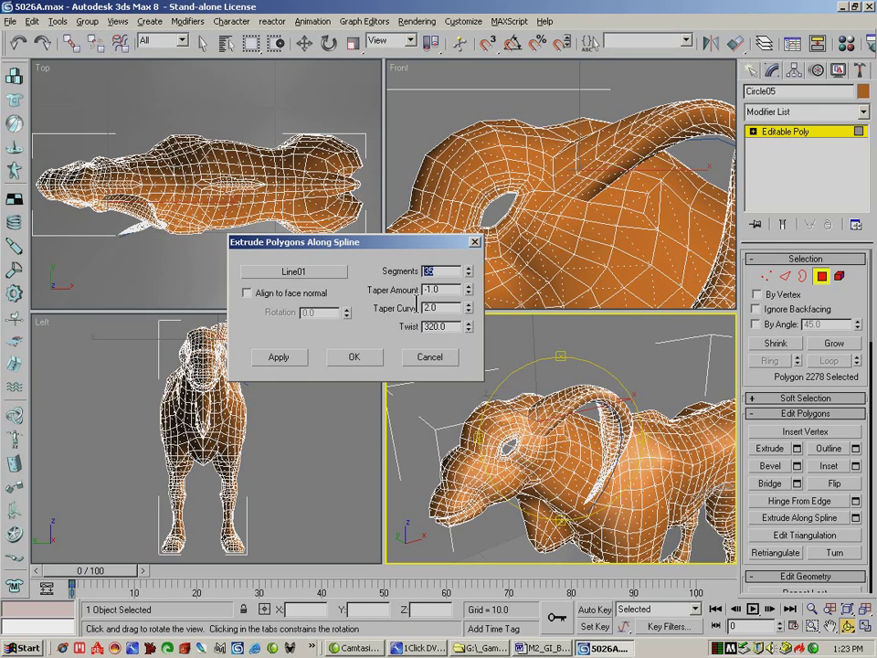
type("15")
key("Return")
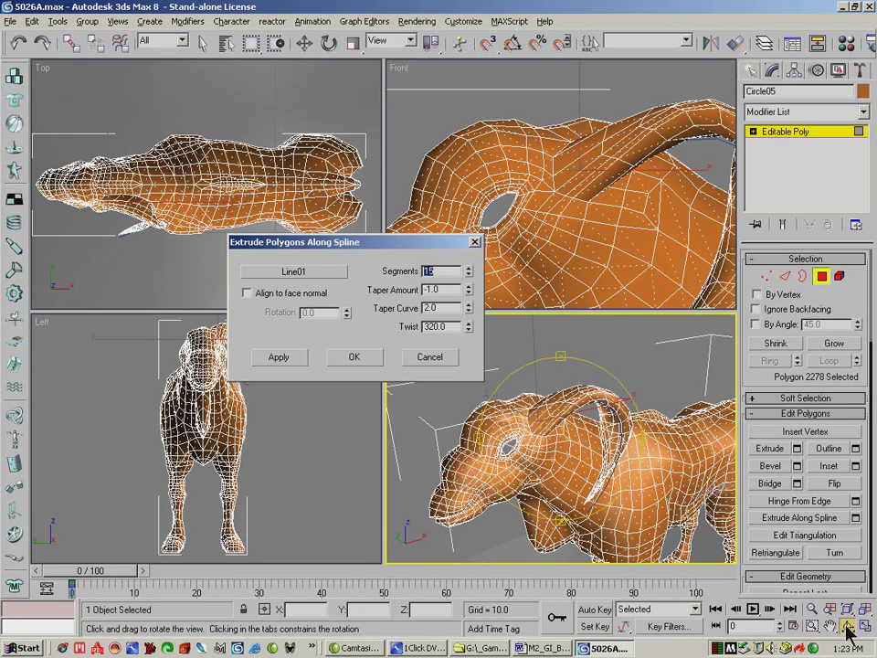
Try a twist of 12 on the horn extrusion, checking the horn from behind the head.
left_click_drag(576, 444, 472, 427)
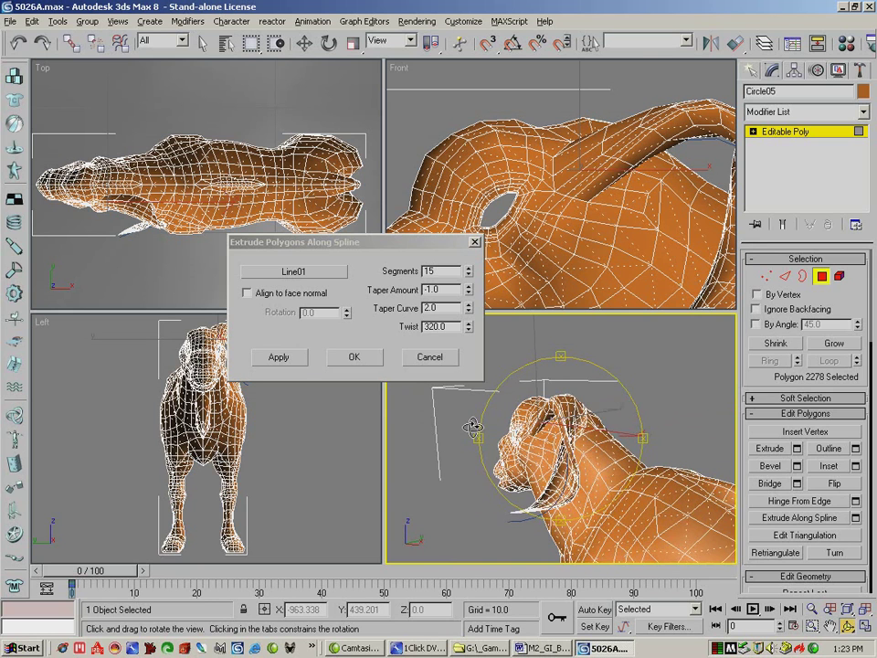
double_click(449, 328)
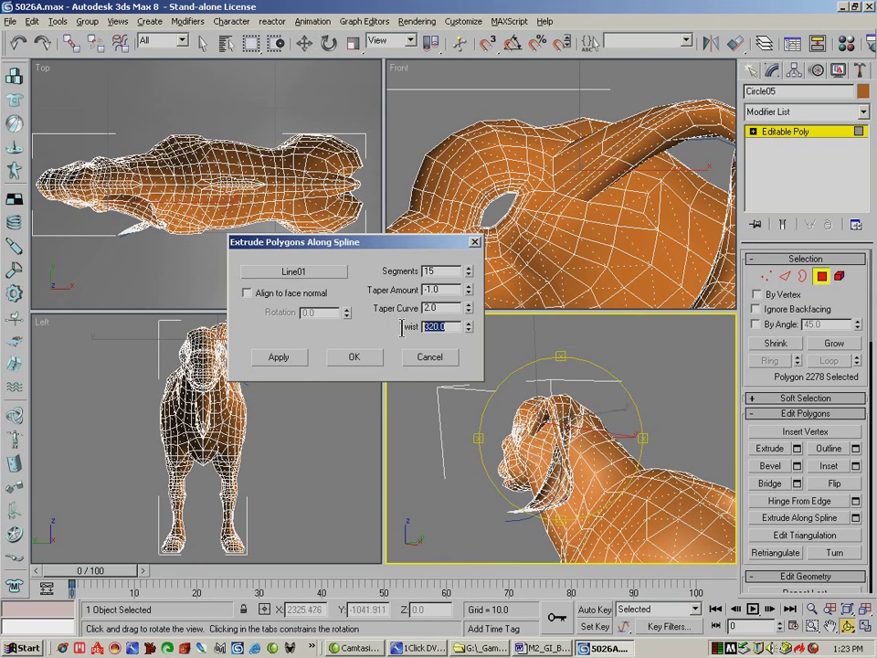
type("12")
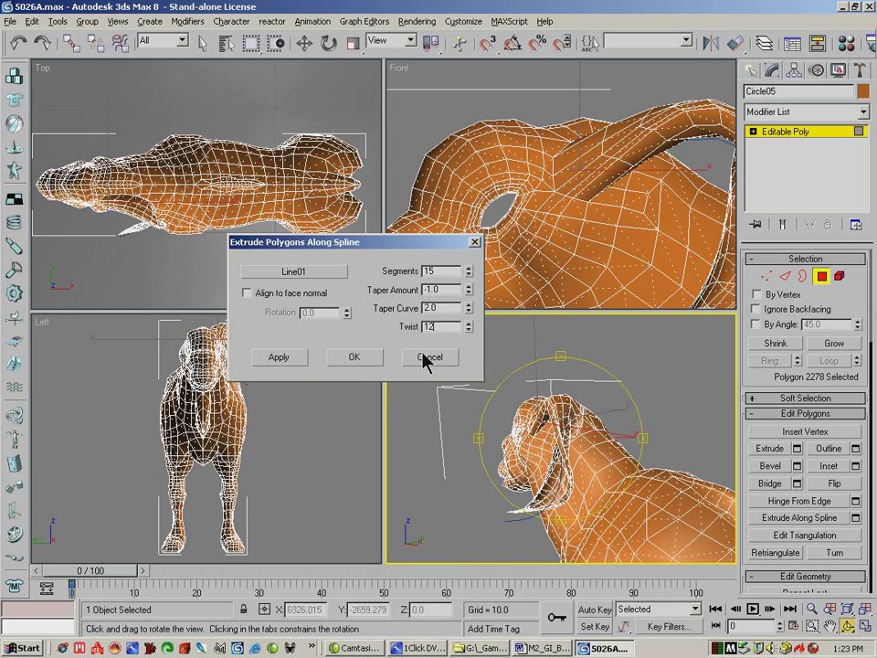
key("Return")
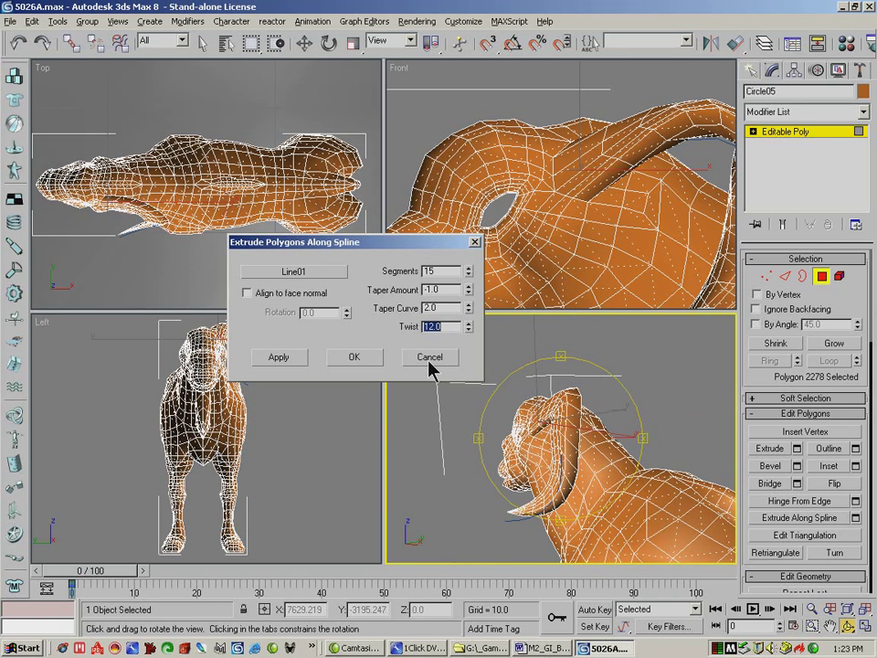
Set the horn extrusion's twist to 0, inspect it from both sides of the head and accept the extrusion.
left_click(443, 326)
double_click(443, 326)
type("0")
key("Return")
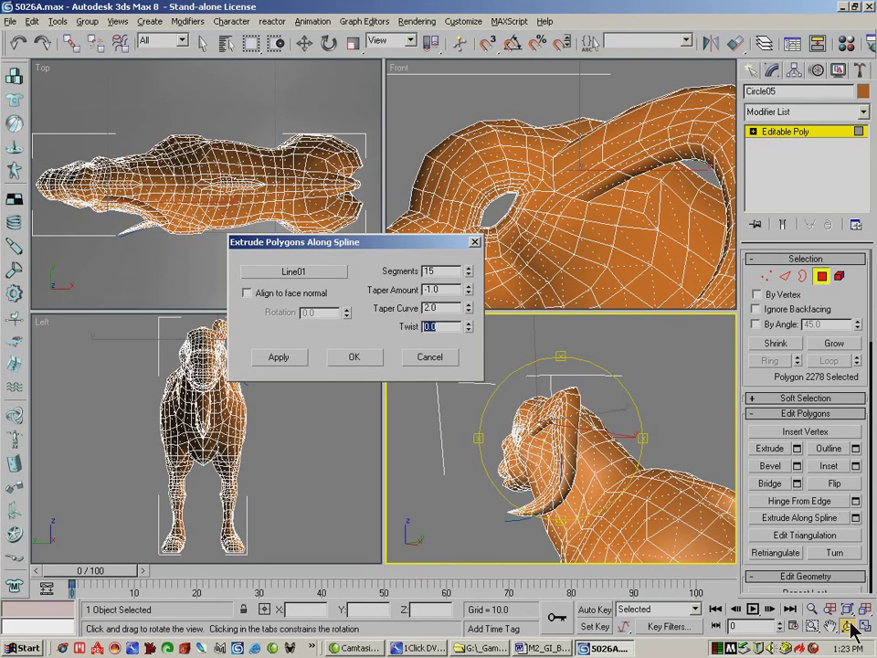
left_click_drag(565, 450, 760, 455)
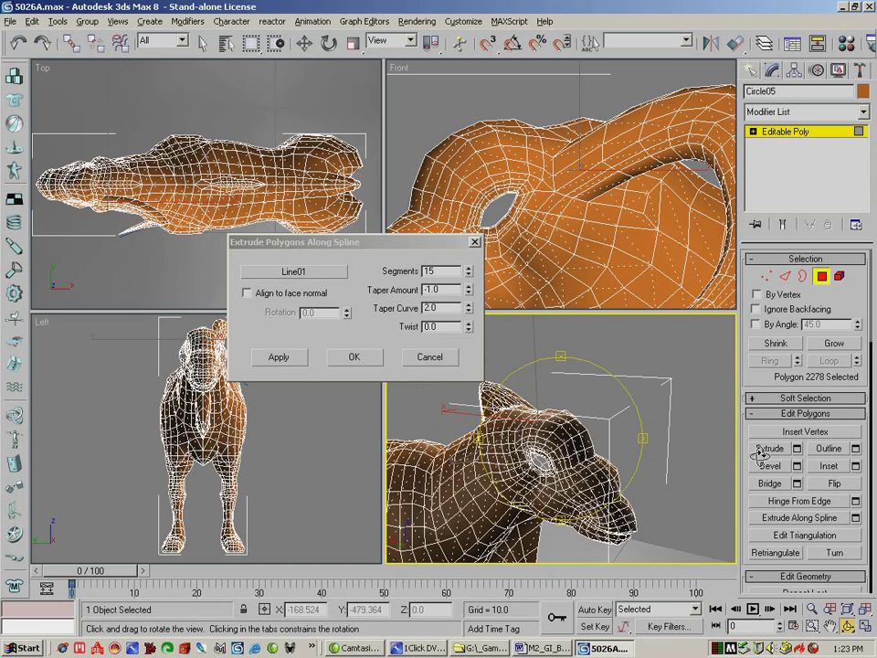
left_click_drag(679, 456, 677, 418)
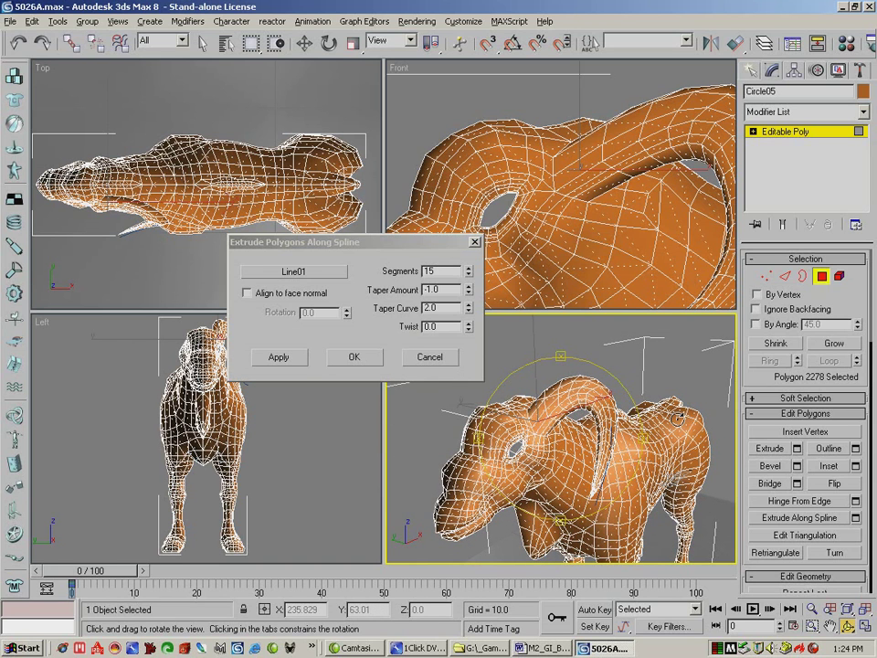
left_click(350, 358)
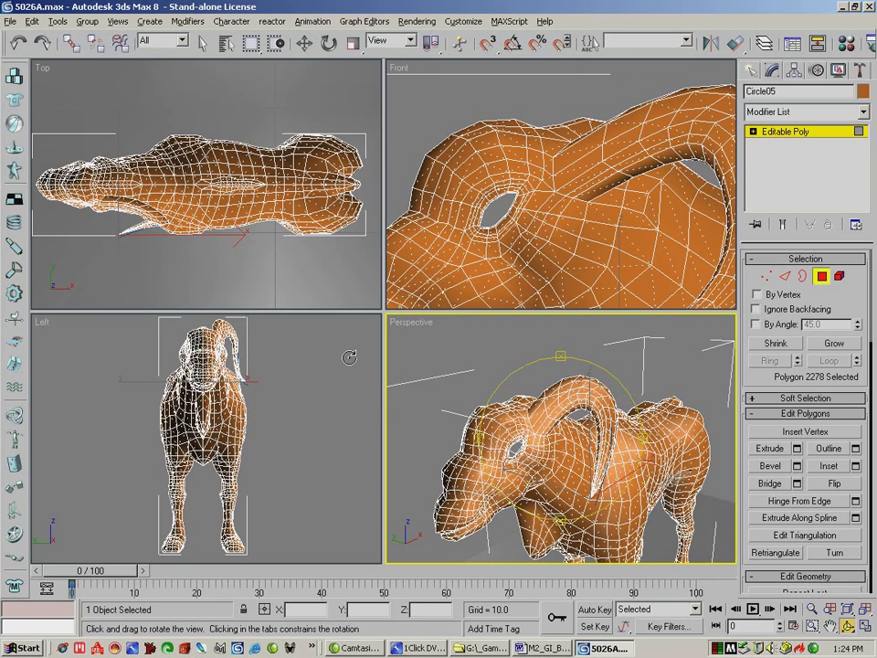
Select a vertex near the horn's tip and enable soft selection with a falloff of 40.
left_click(765, 276)
key("w")
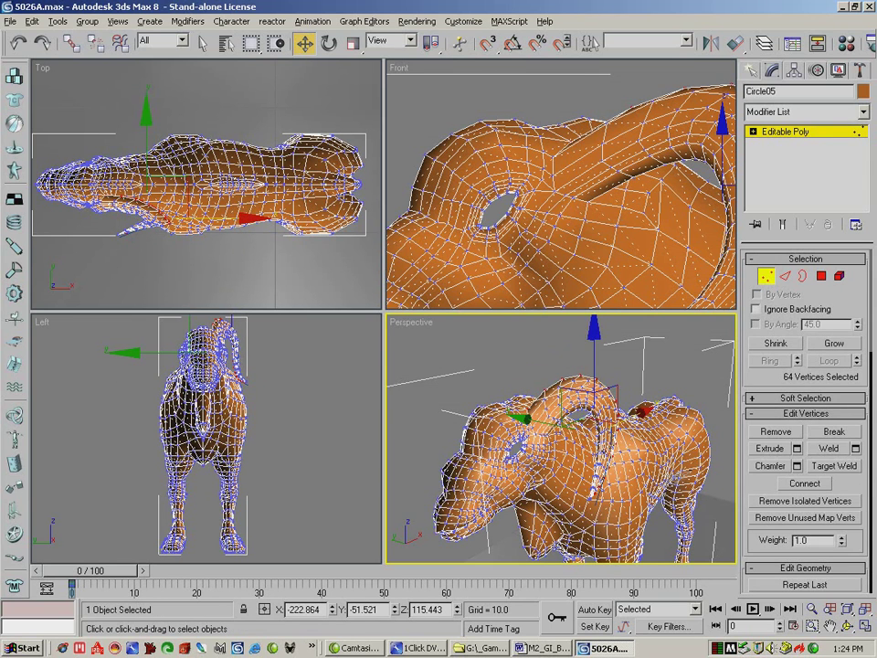
left_click(592, 490)
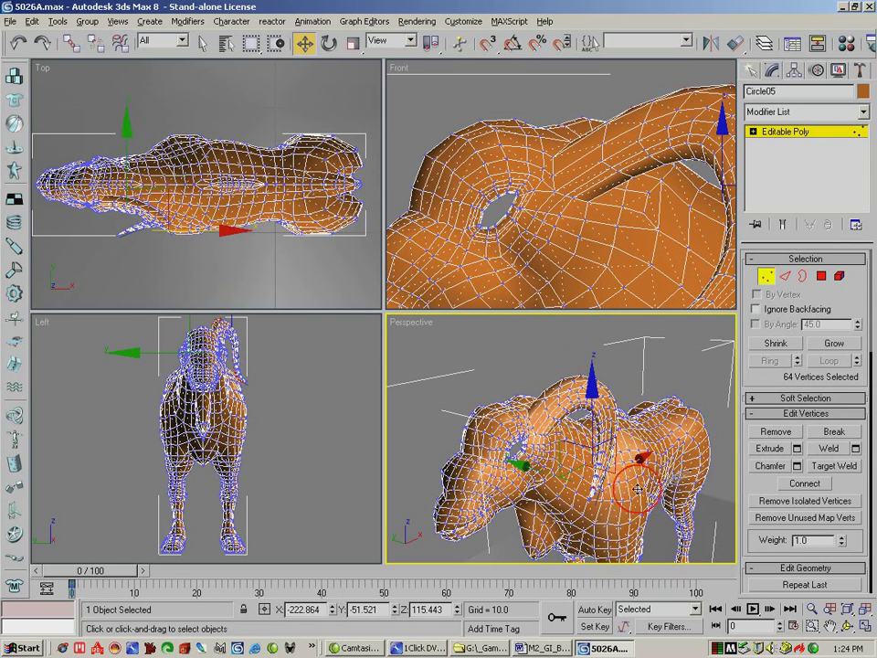
left_click(767, 399)
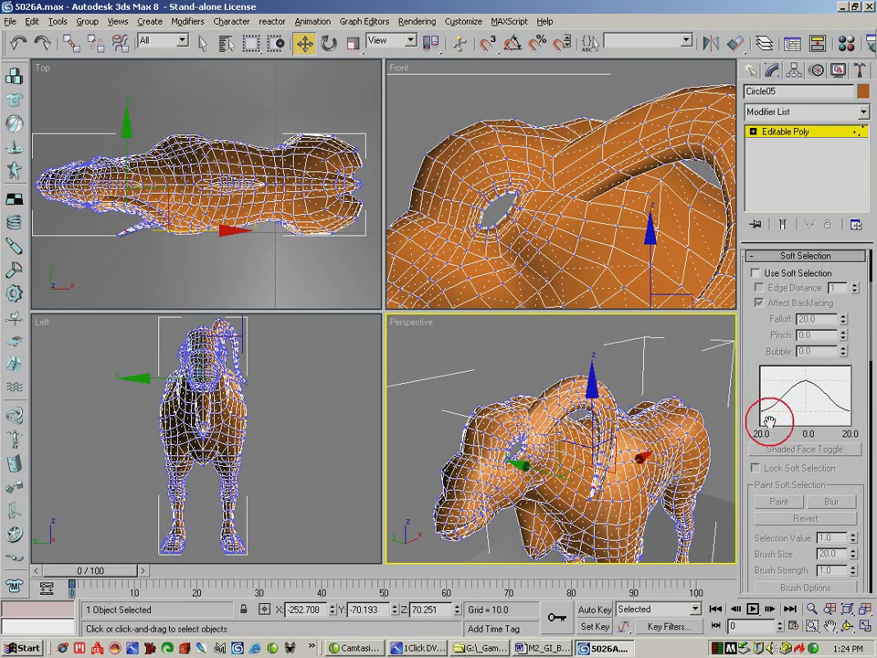
left_click(755, 273)
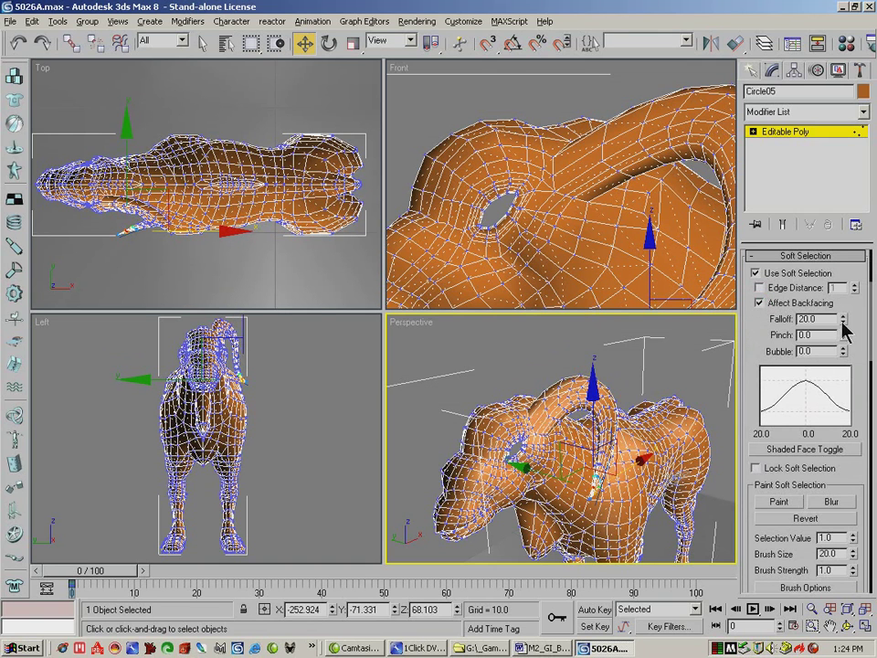
left_click_drag(841, 318, 821, 237)
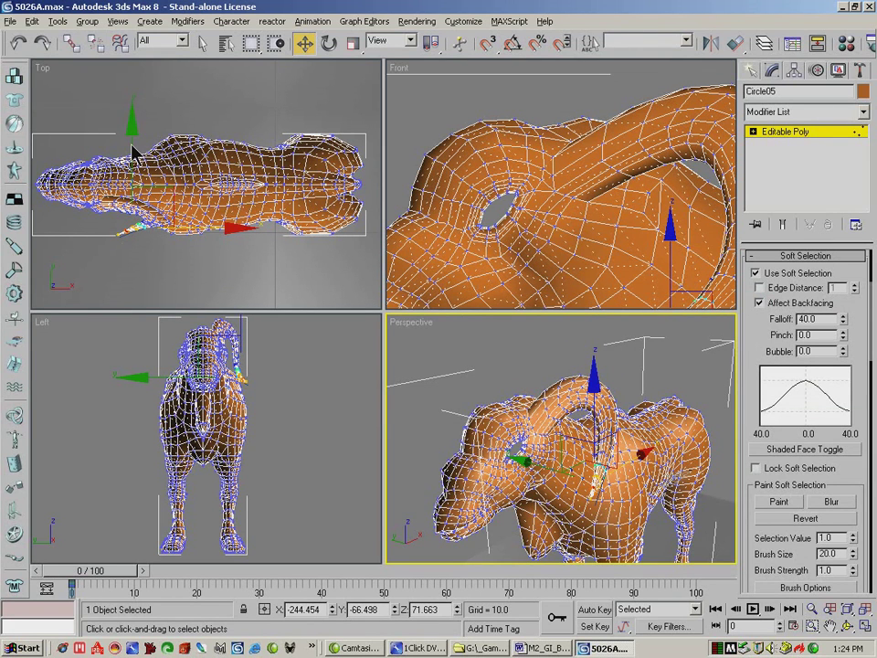
Try moving the softly selected horn tip in the Top view, then undo the move.
left_click(215, 223)
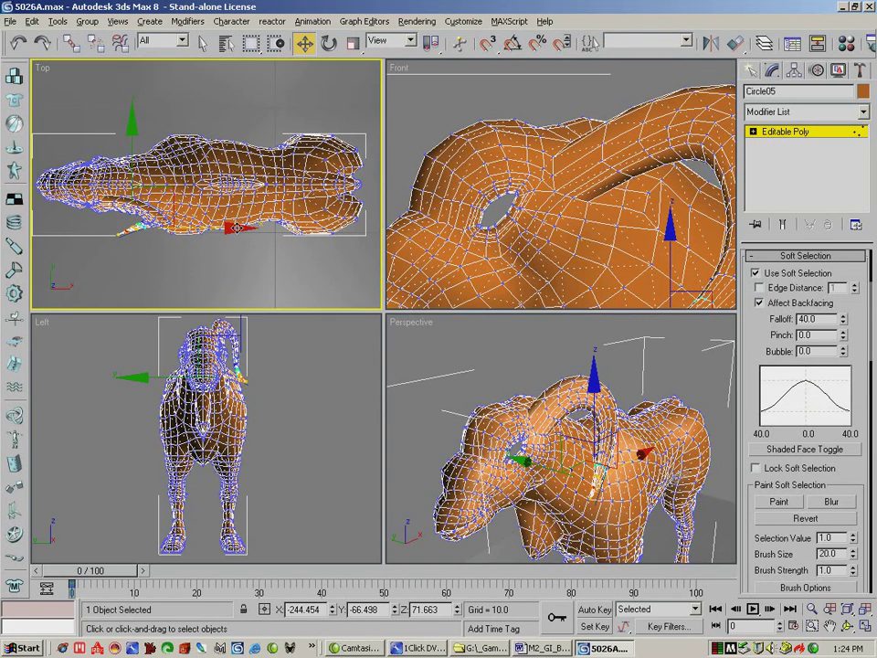
left_click_drag(235, 228, 233, 229)
left_click(131, 238)
left_click(20, 42)
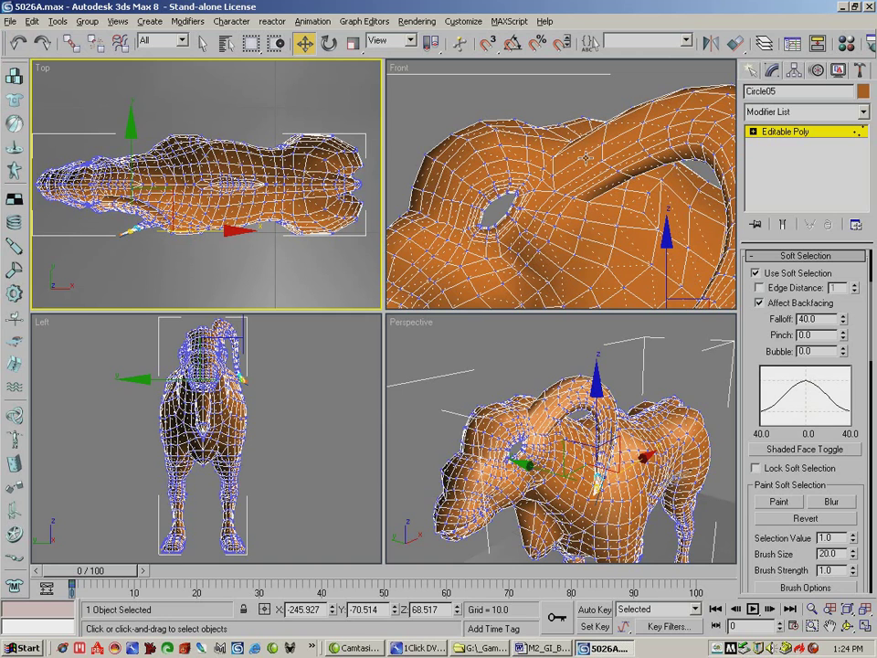
Try moving the horn's upper curve with soft selection, pick another vertex along the horn and clear the selection.
left_click(689, 89)
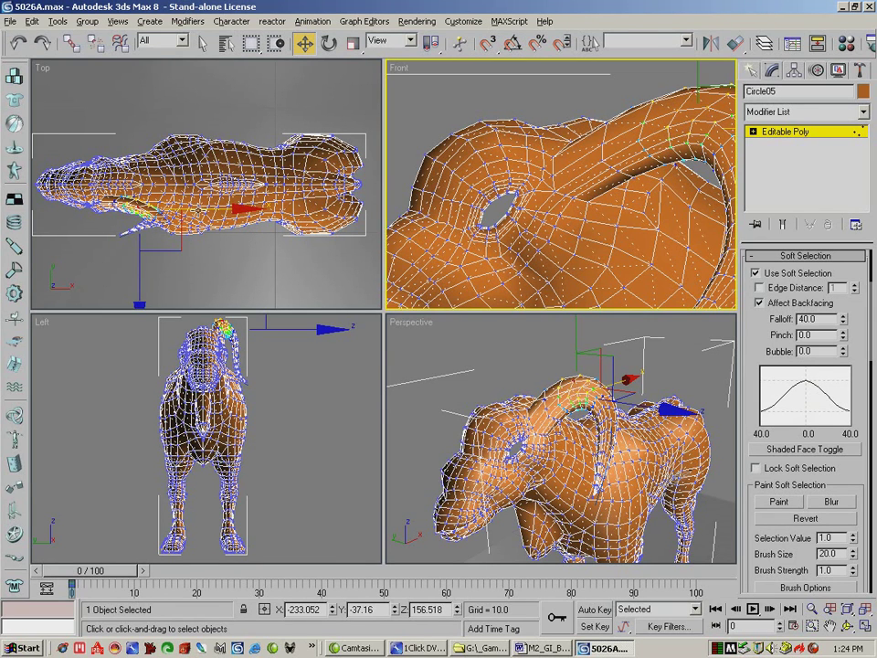
left_click(240, 208)
mouse_move(239, 208)
left_mouse_down()
mouse_move(257, 219)
mouse_move(250, 219)
left_mouse_up()
left_click(168, 222)
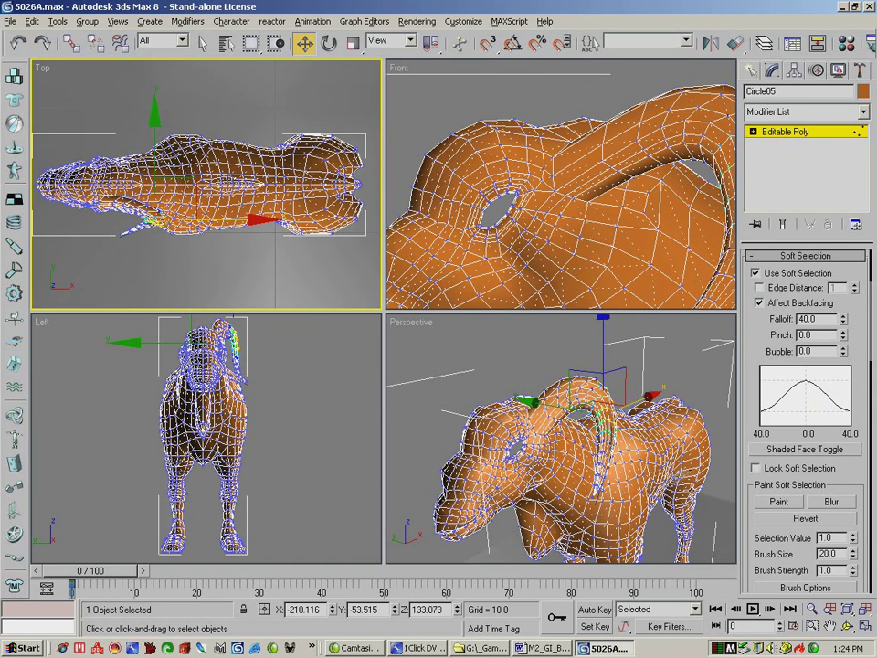
left_click(704, 407)
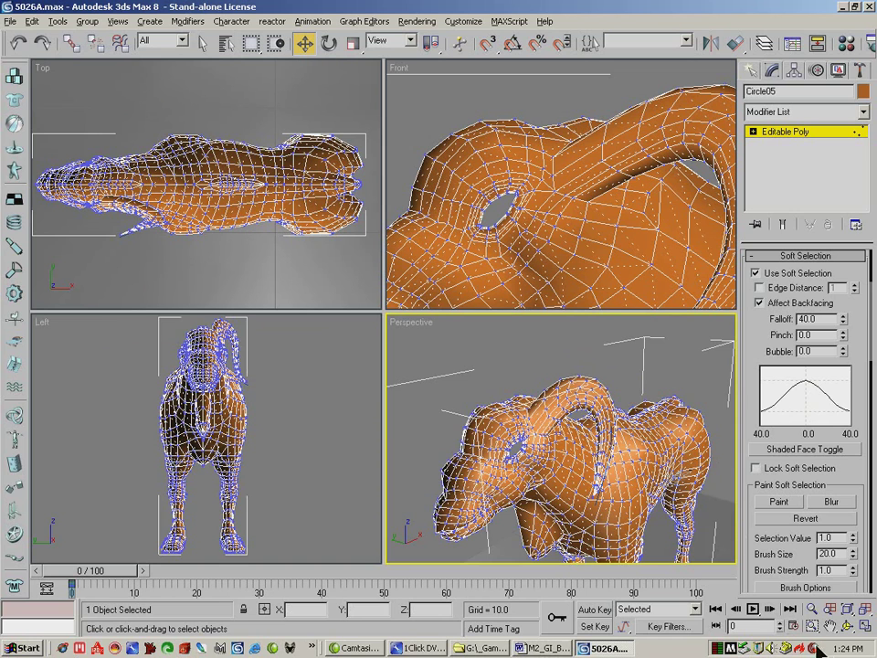
Leave vertex editing and add a Symmetry modifier to the sheep to mirror the horn to the other side of the head.
left_click(809, 611)
mouse_move(577, 407)
left_mouse_down()
mouse_move(577, 478)
mouse_move(577, 429)
left_mouse_up()
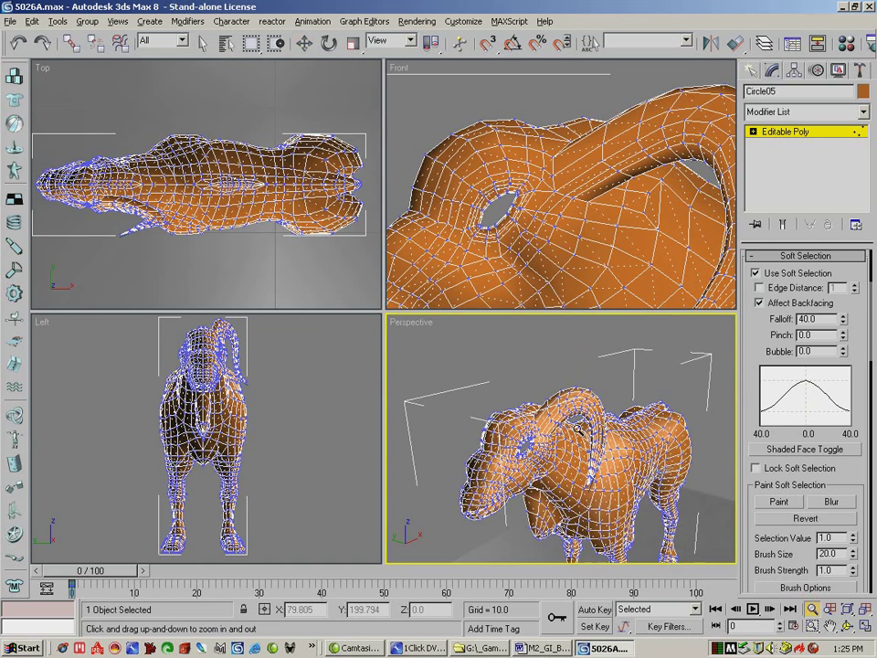
left_click(797, 132)
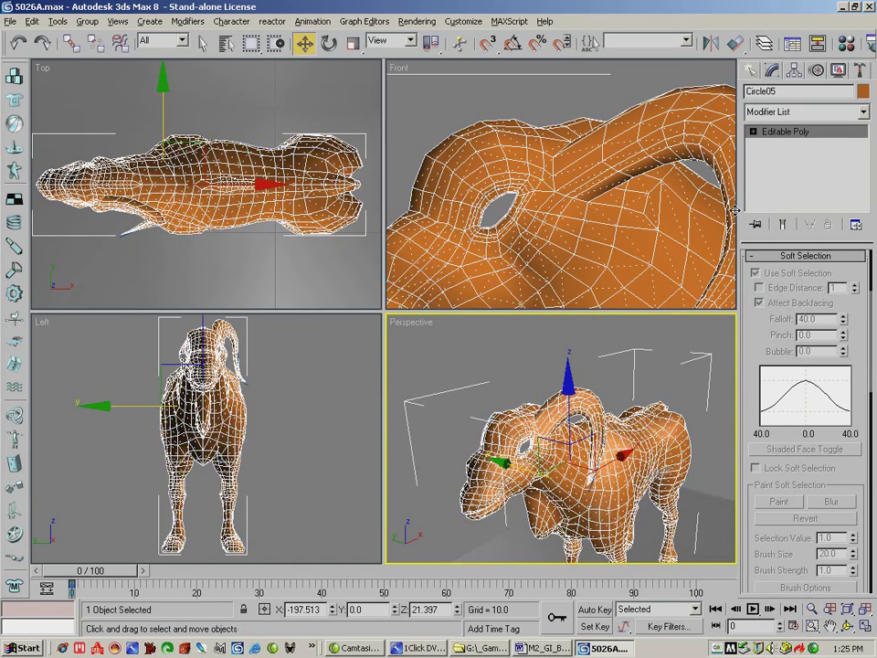
left_click(862, 111)
scroll(869, 217, "down", 3)
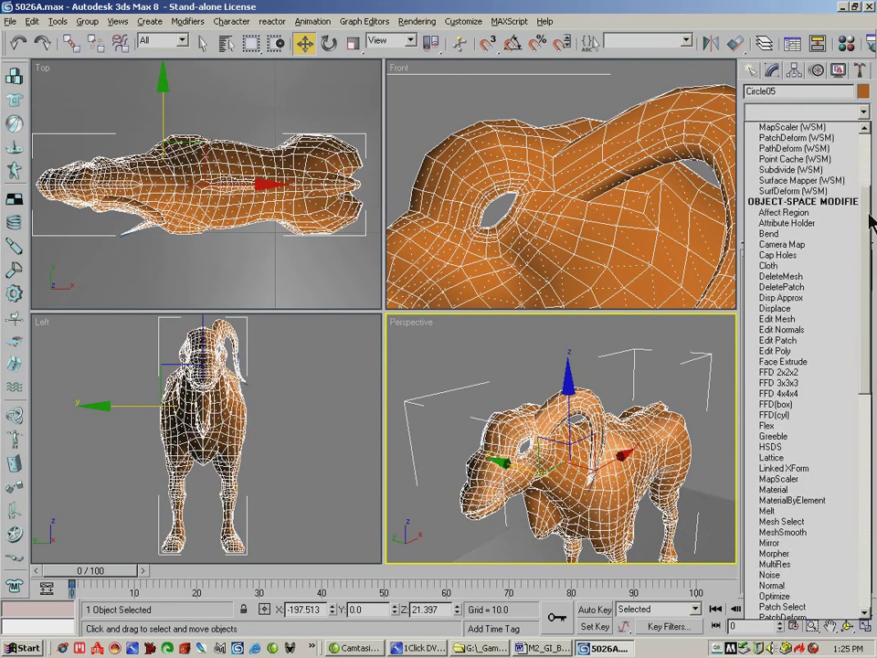
scroll(869, 216, "down", 15)
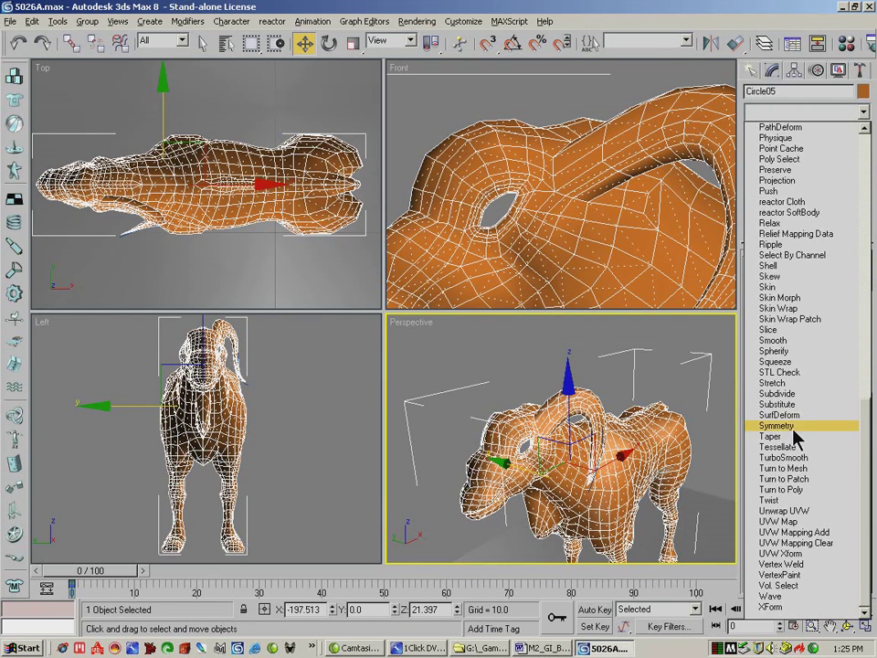
left_click(793, 433)
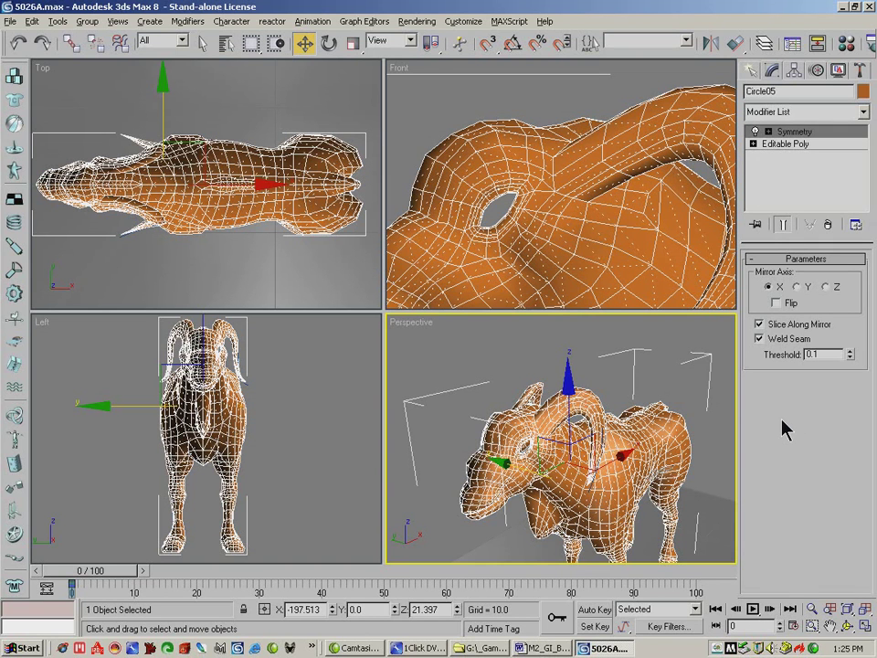
key("ctrl+r")
left_click_drag(603, 432, 525, 430)
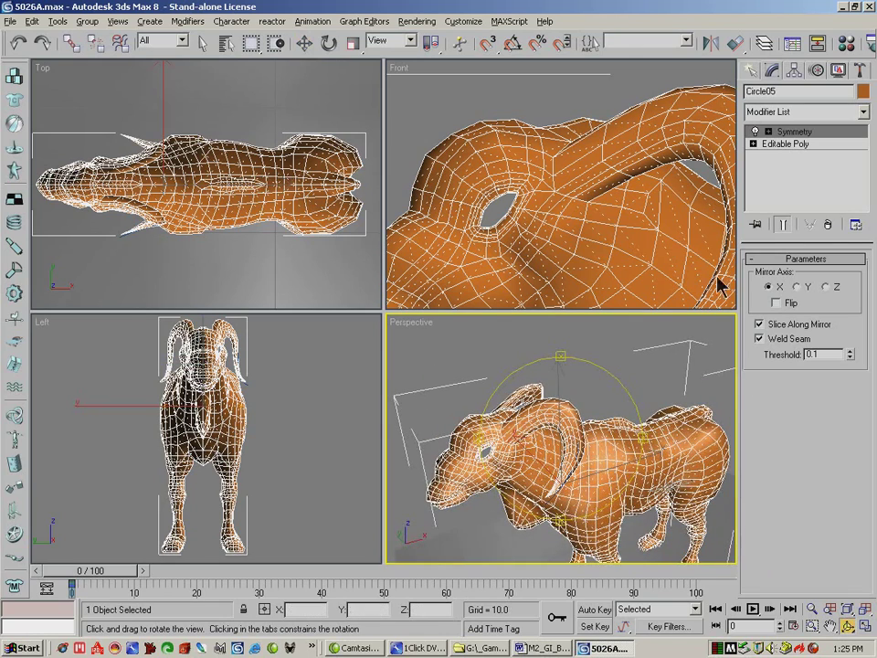
Return to the sheep's base mesh vertices beneath Symmetry and move a vertex on top of the horn with a soft selection falloff of 54.4.
left_click(779, 153)
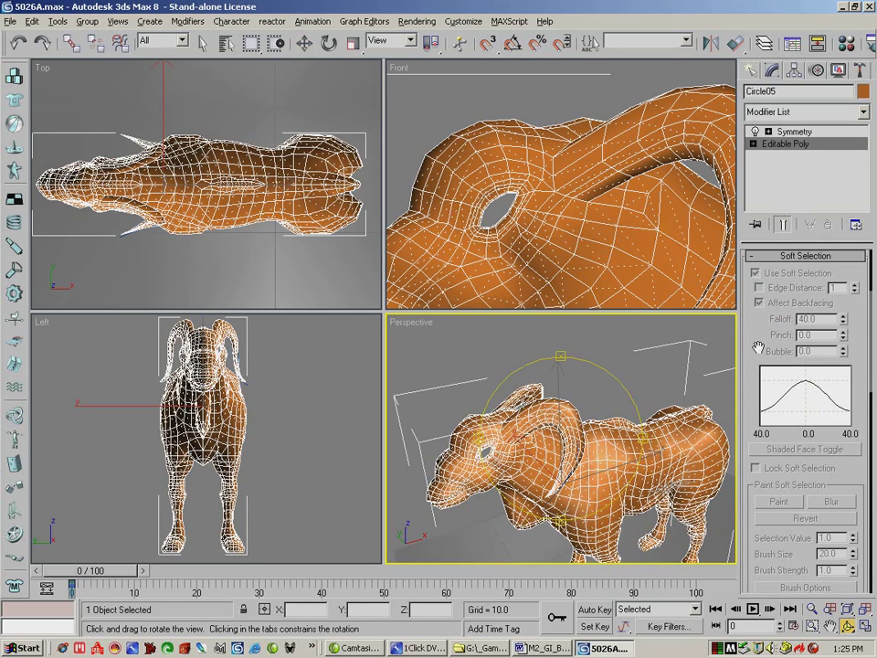
left_click_drag(759, 323, 774, 476)
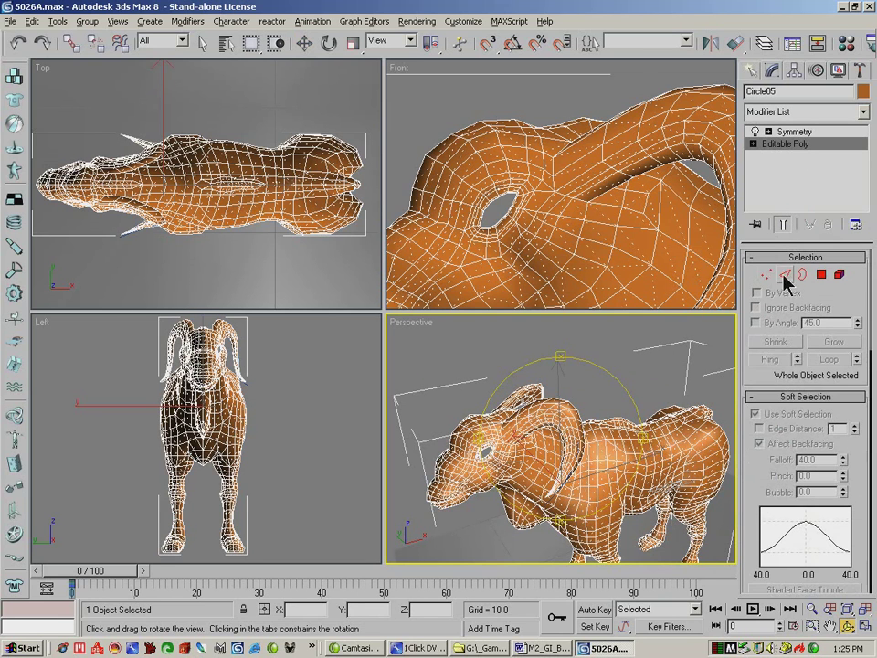
left_click(765, 275)
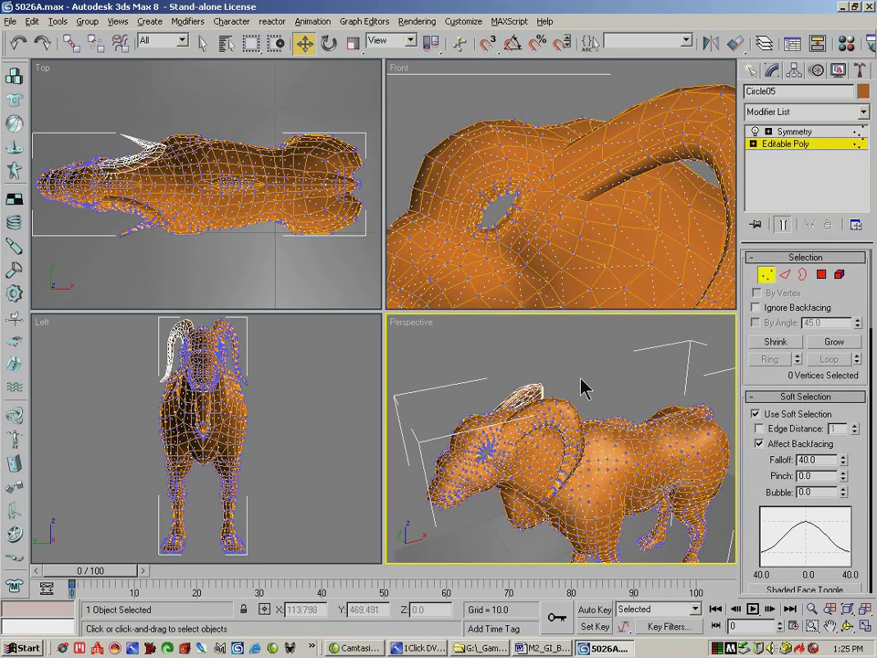
left_click(539, 410)
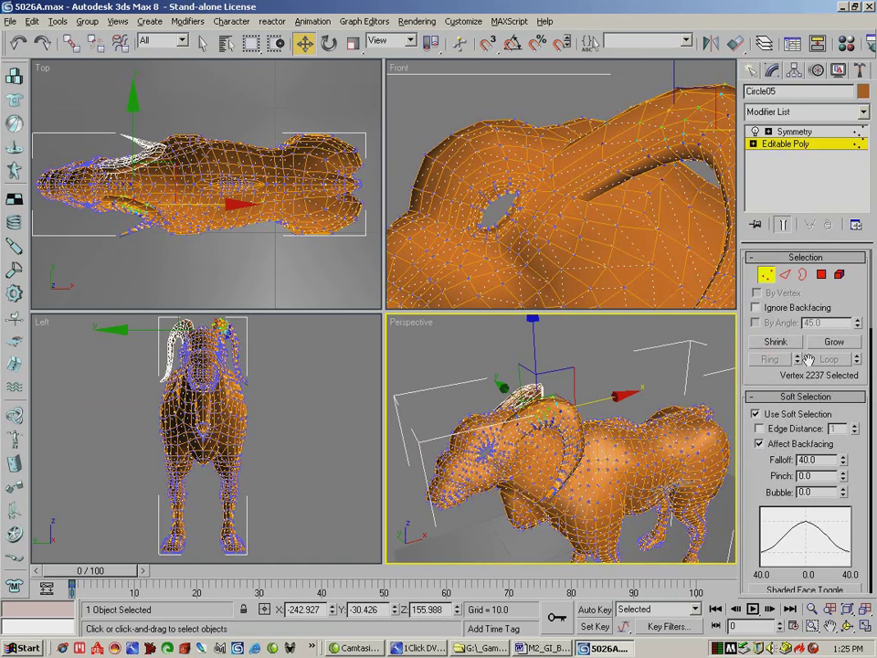
left_click_drag(841, 458, 838, 428)
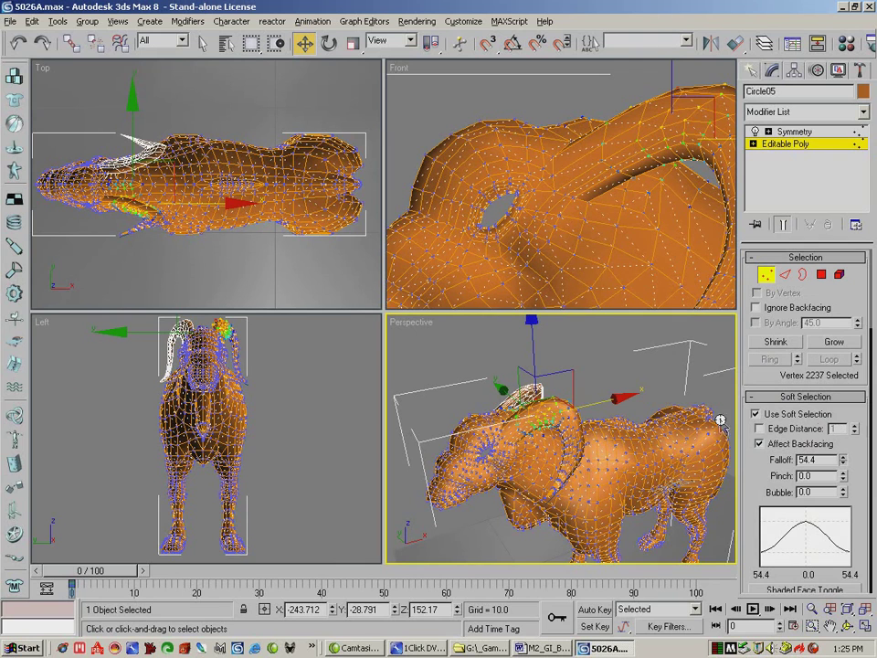
left_click_drag(533, 354, 531, 349)
Select a vertex at the upper base of the horn, reduce the soft selection falloff to 28.832 and raise the vertex.
left_click(498, 421)
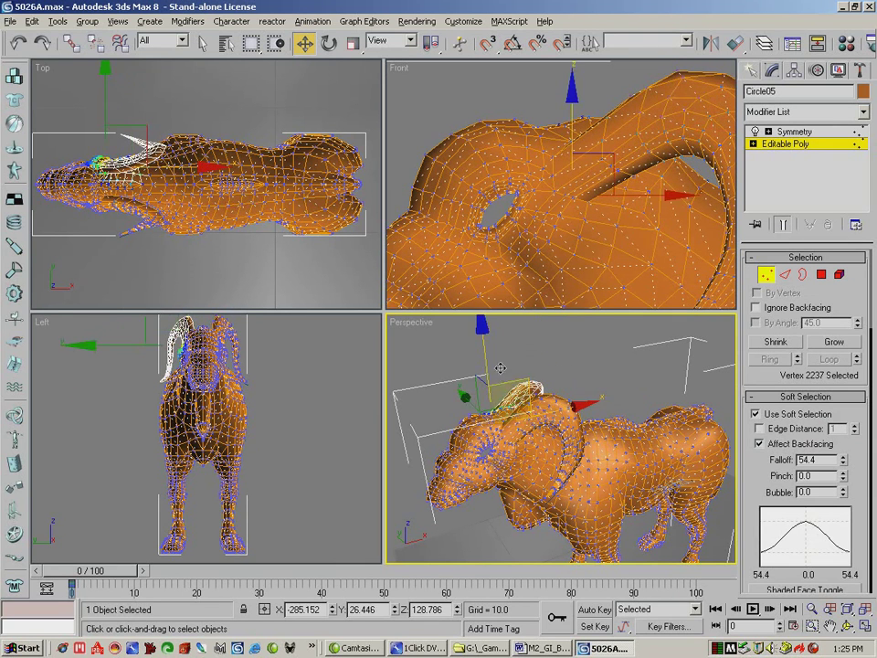
left_click(501, 378)
left_click_drag(502, 378, 503, 376)
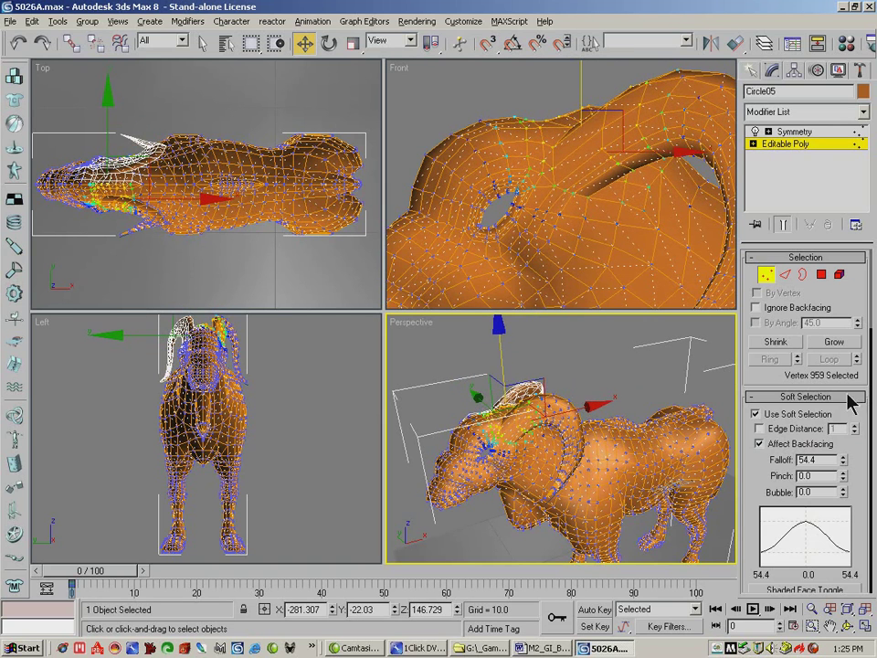
left_click_drag(842, 463, 842, 484)
left_click(506, 364)
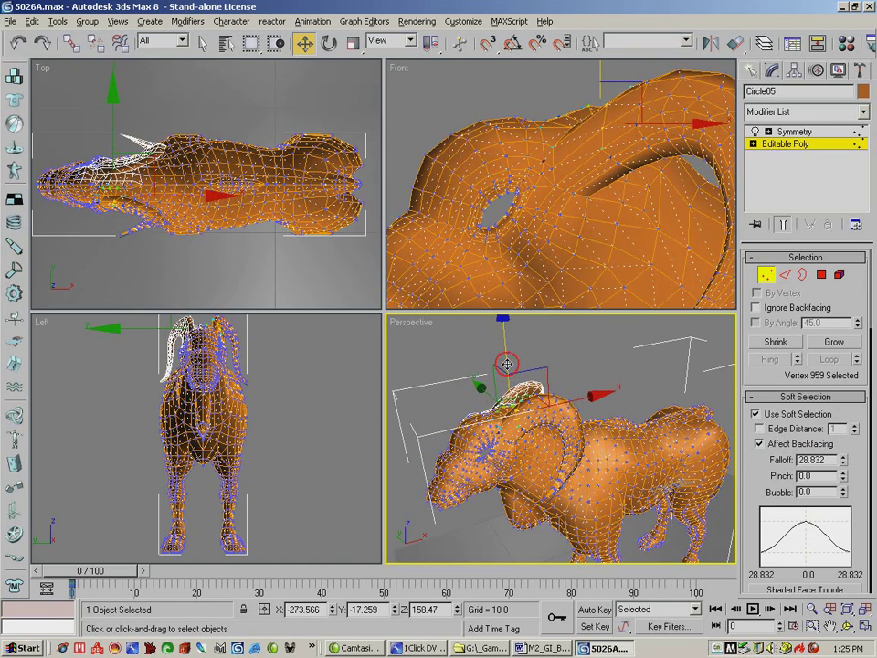
left_click_drag(506, 362, 506, 358)
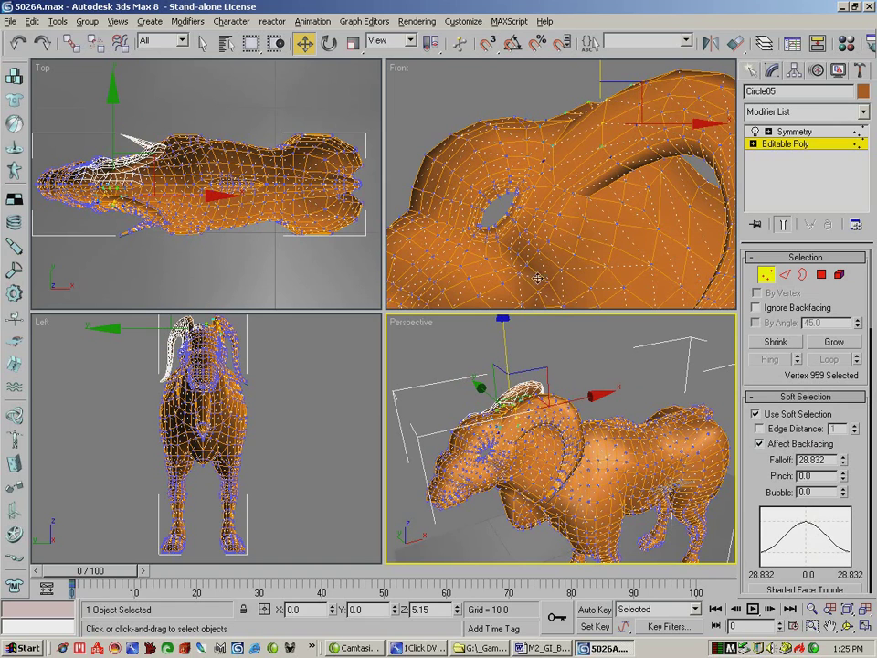
In the Front view, raise a vertex between the eye and the horn base and shift the vertex below it toward the eye.
right_click(560, 156)
left_click(542, 163)
left_click_drag(540, 103, 540, 93)
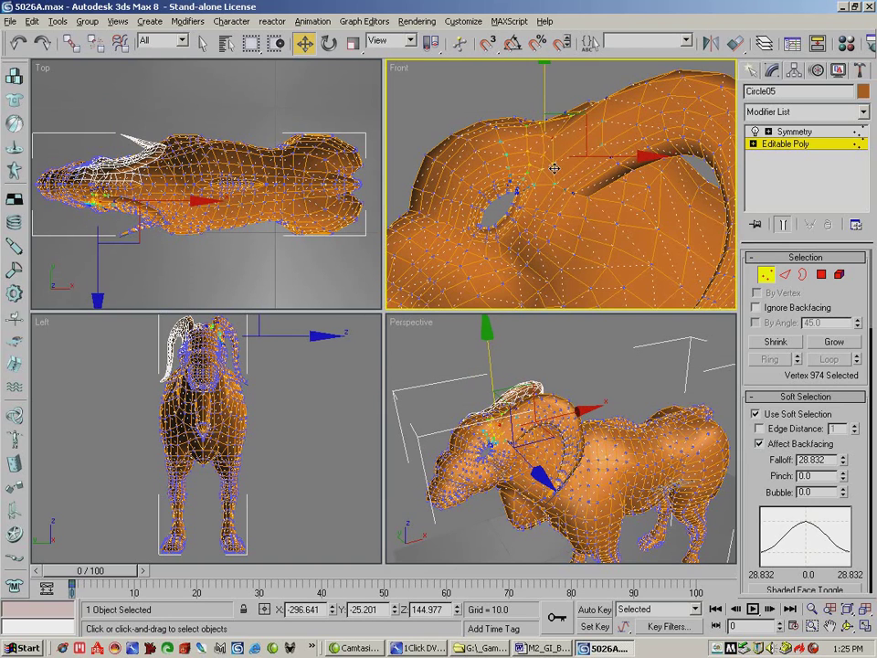
left_click(530, 182)
left_click_drag(594, 181, 581, 179)
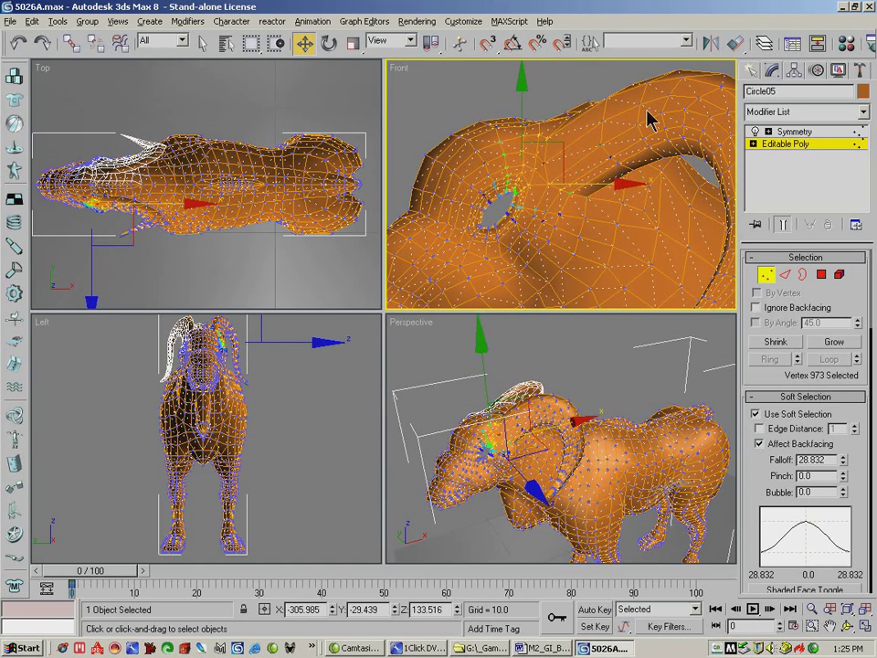
Adjust a vertex on the upper edge of the horn base and move a vertex under the horn base toward the body.
left_click(586, 70)
left_click_drag(584, 67, 588, 69)
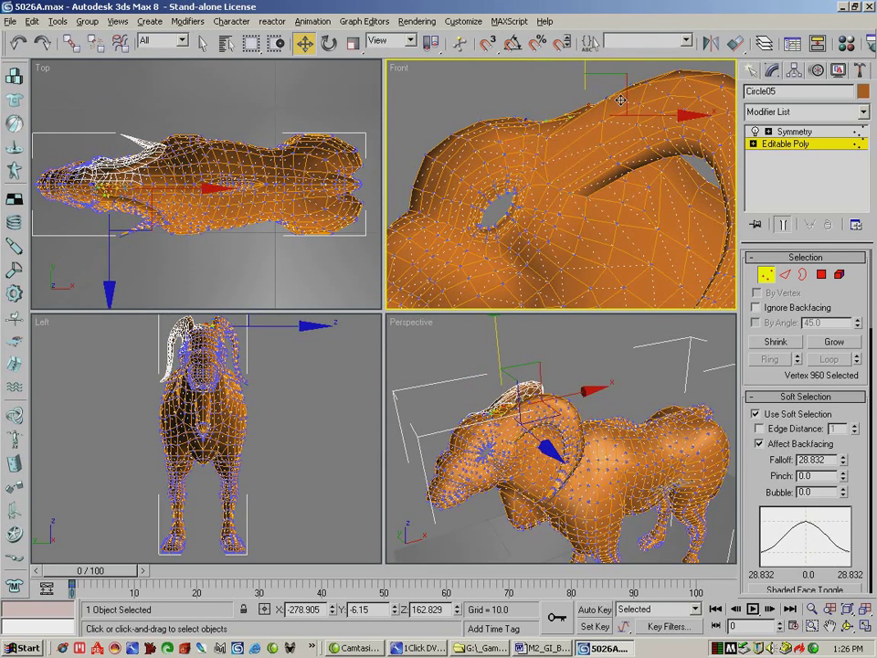
left_click(588, 197)
left_click(577, 196)
left_click_drag(649, 198, 665, 198)
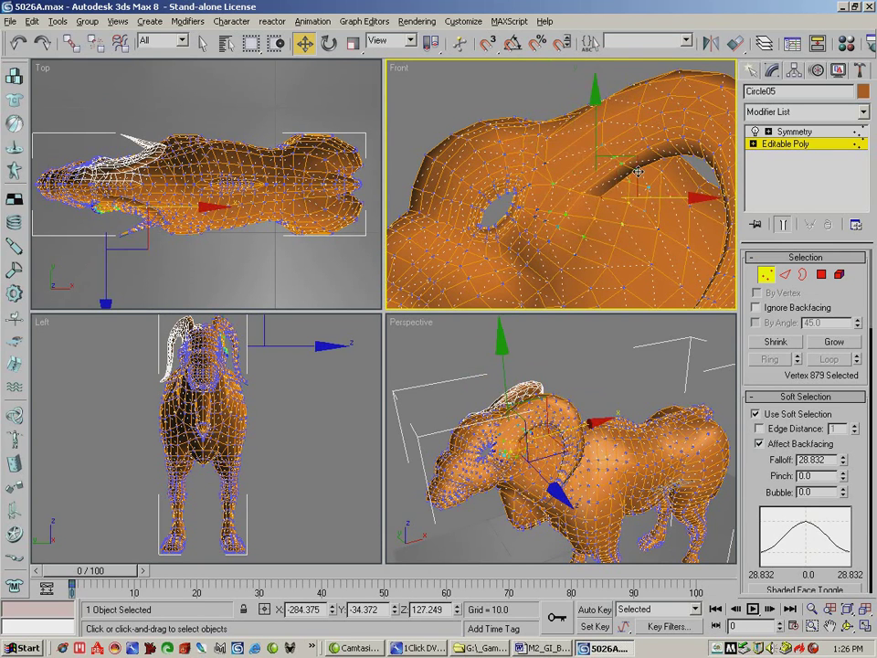
Lower a vertex on the horn's inner curve, lower the one beneath the horn base with a falloff of 24.219, and clear the selection.
left_click(640, 157)
left_click_drag(640, 99, 634, 121)
left_click(599, 197)
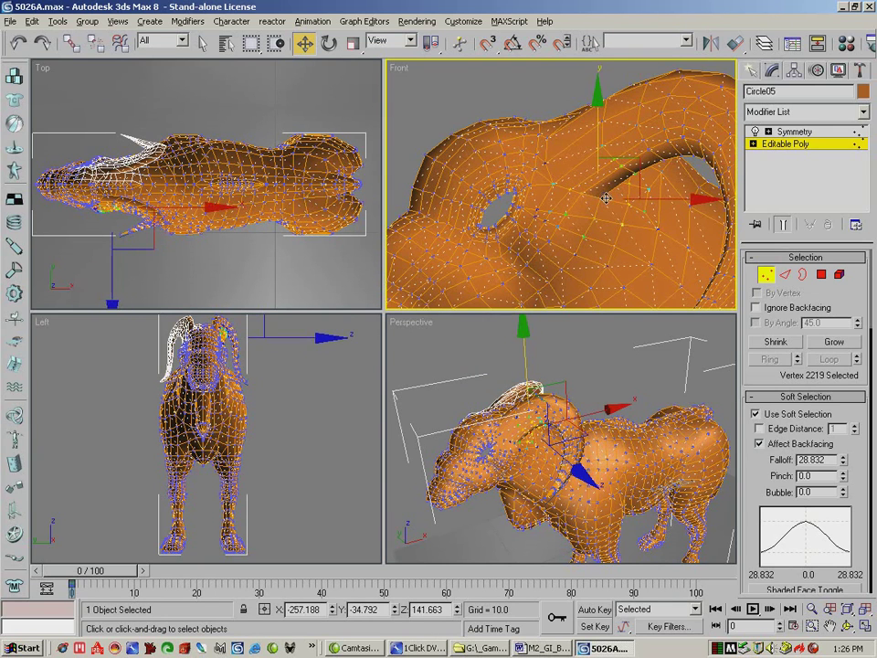
left_click_drag(842, 462, 844, 469)
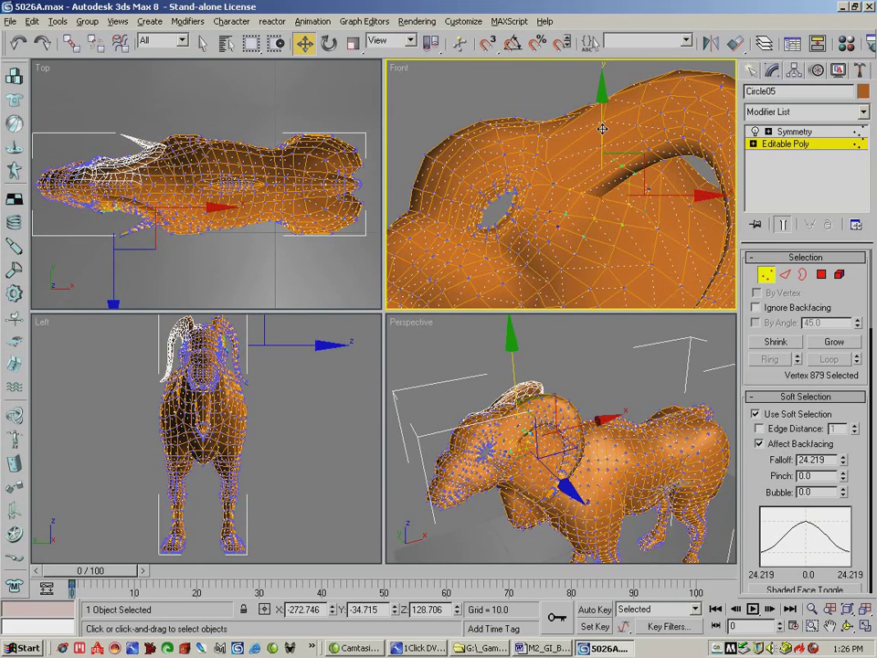
left_click_drag(602, 128, 601, 136)
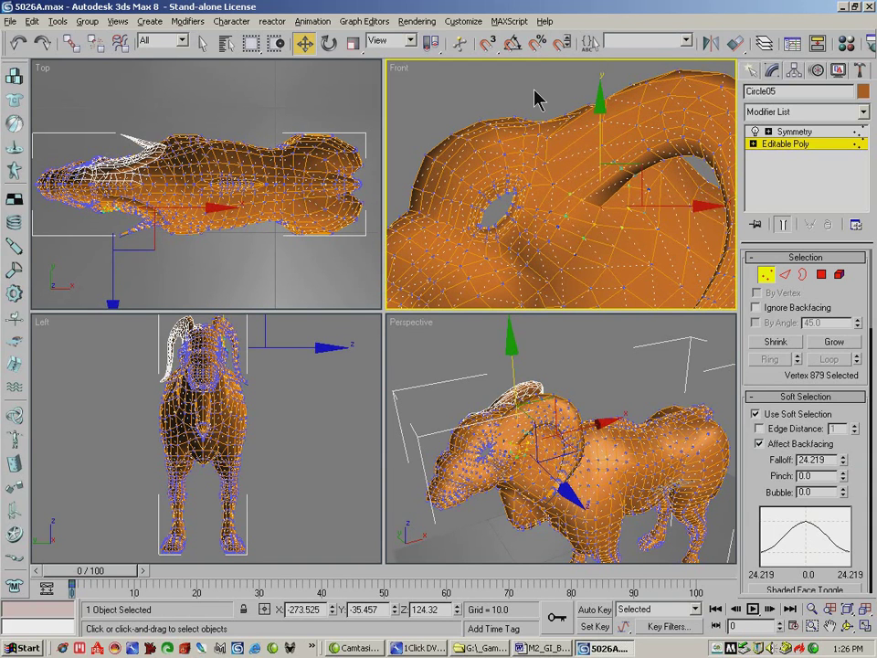
left_click(534, 93)
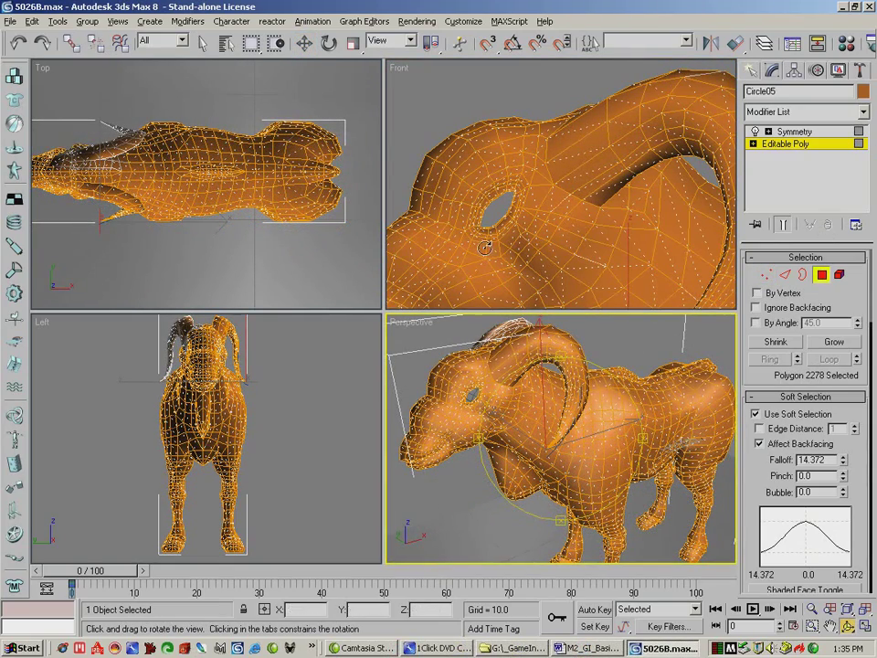
Select the four polygons between the eye and the underside of the horn base in the Perspective view.
left_click(203, 44)
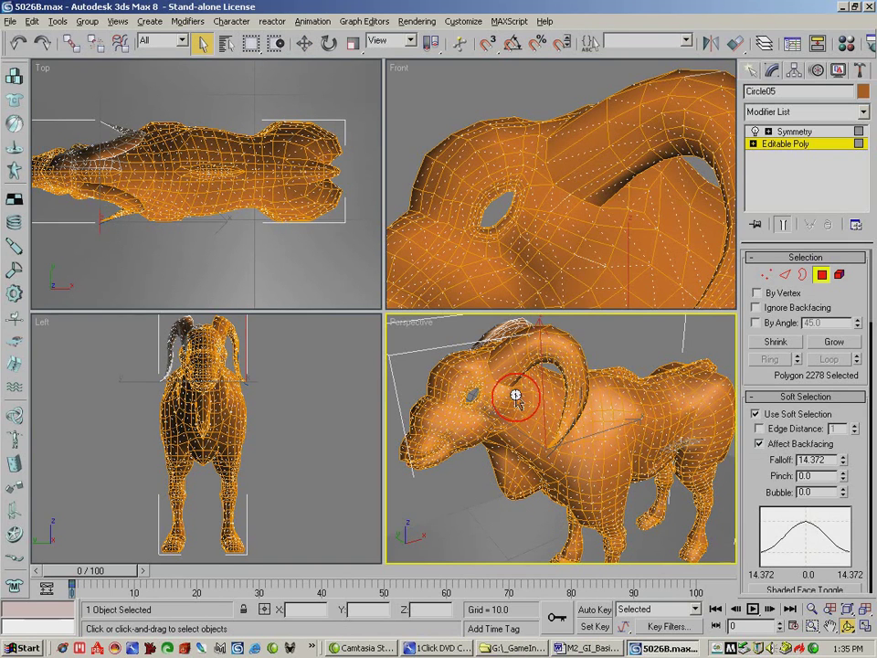
left_click(811, 608)
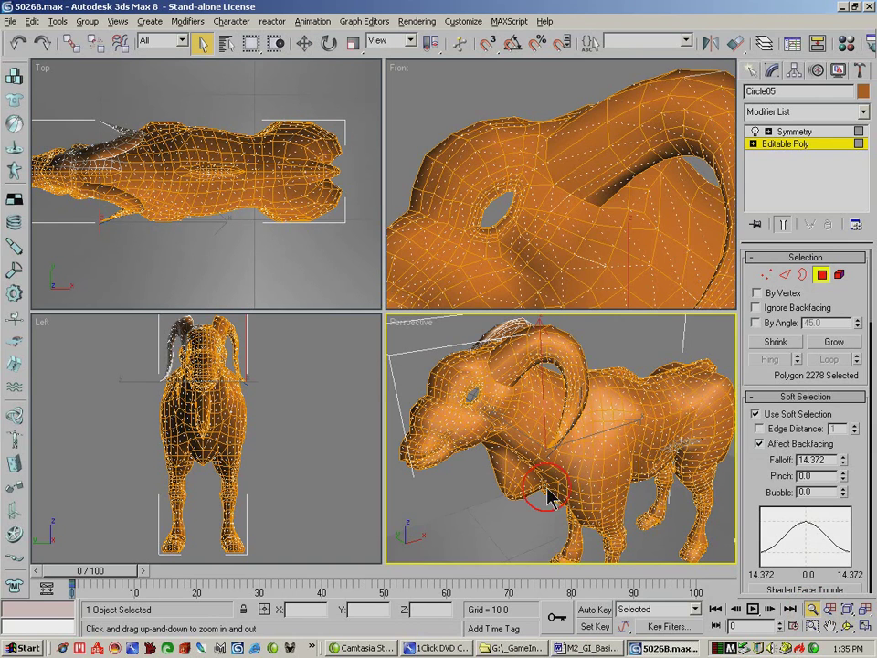
left_click_drag(507, 413, 362, 76)
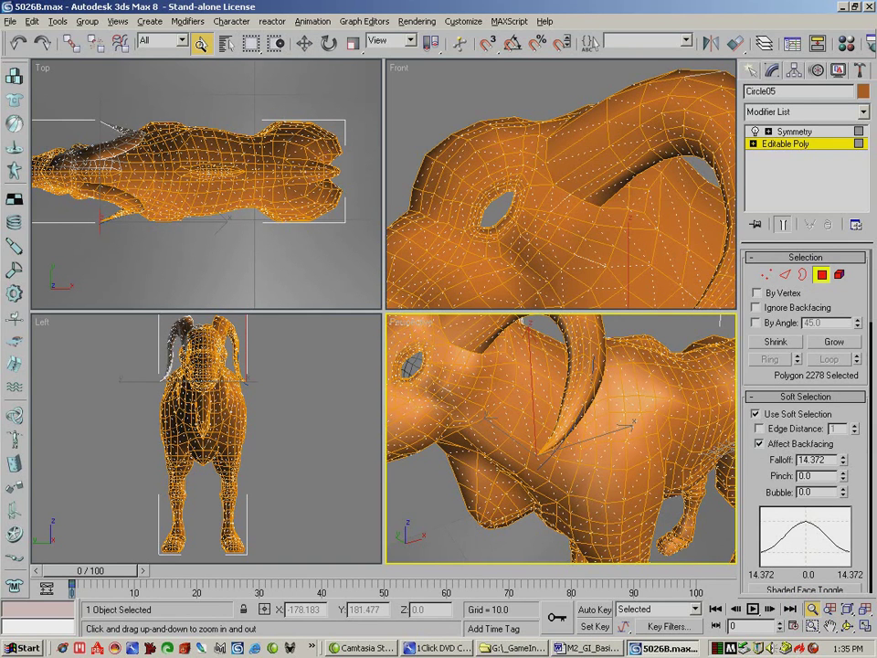
left_click_drag(202, 44, 200, 42)
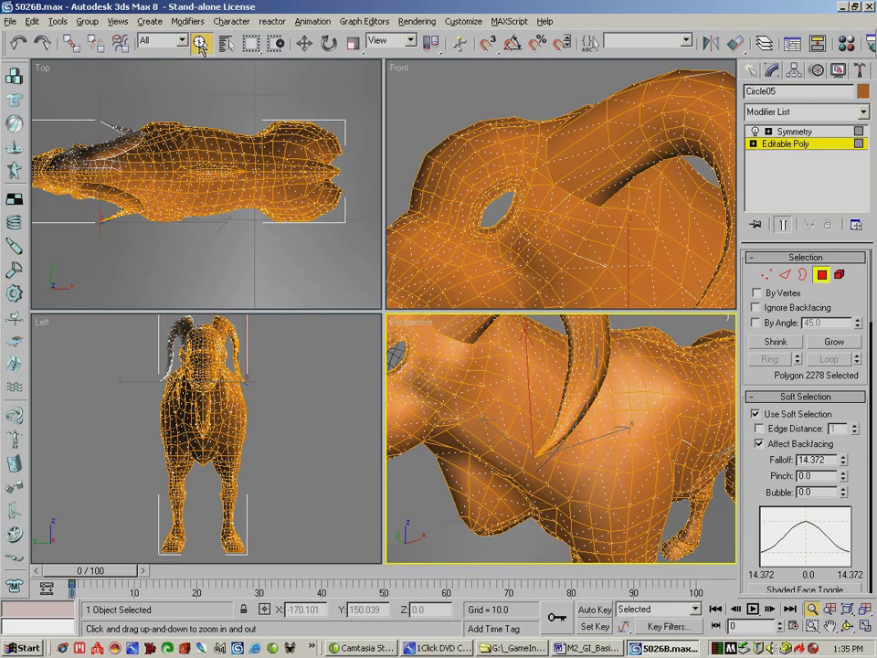
left_click(202, 43)
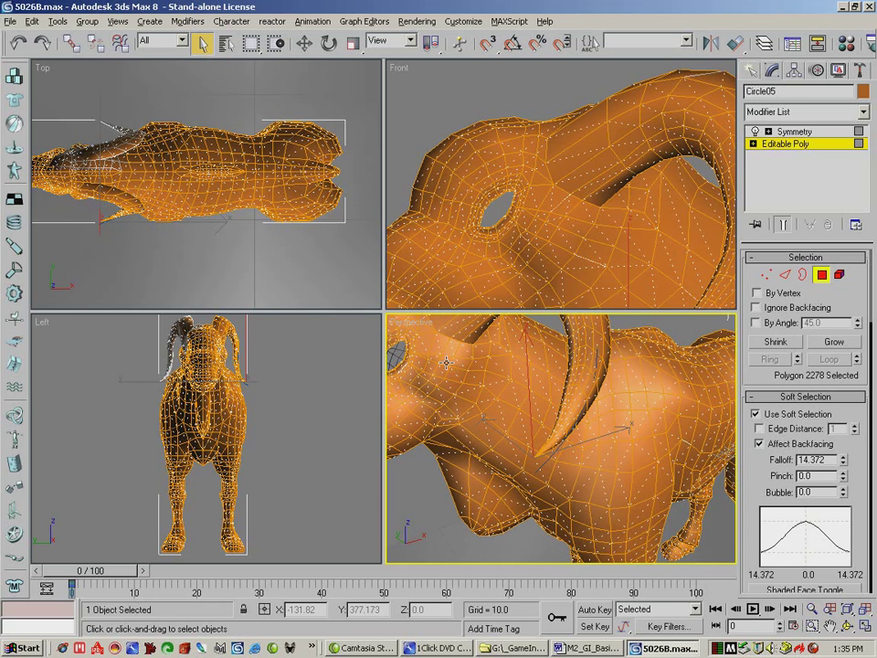
left_click(452, 362)
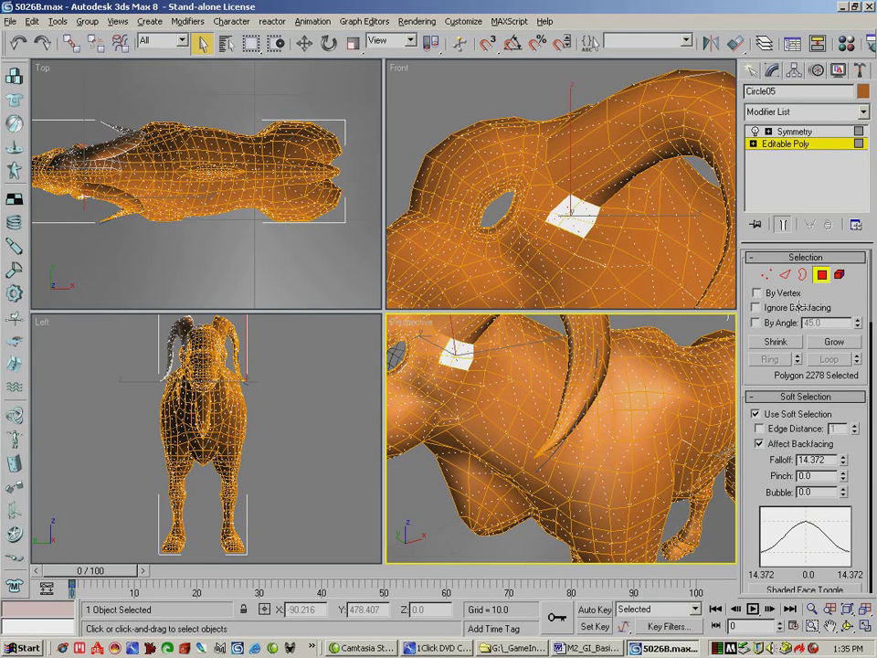
left_click(818, 338)
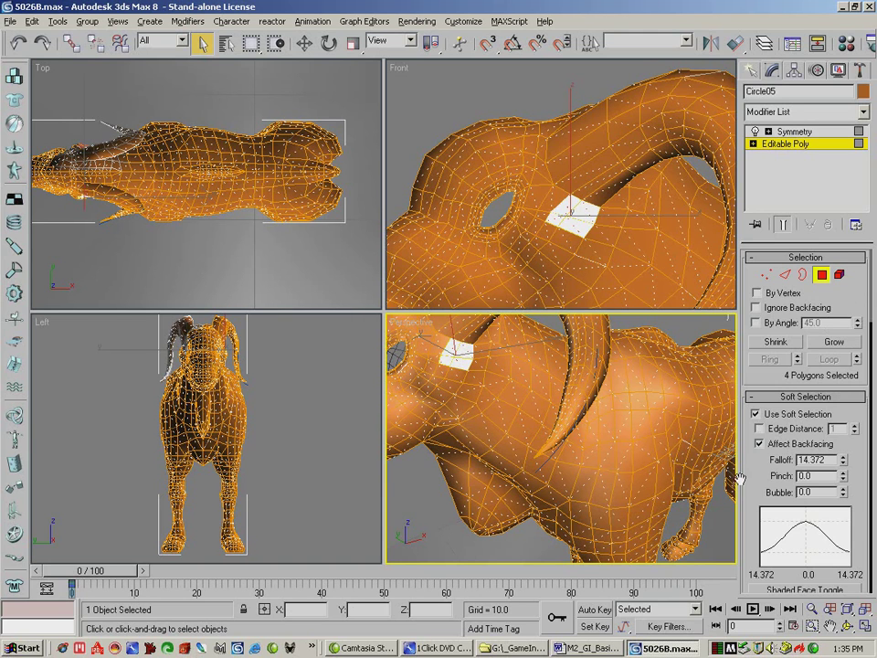
Detach the selected polygons as a separate object named "ears".
scroll(780, 432, "down", 6)
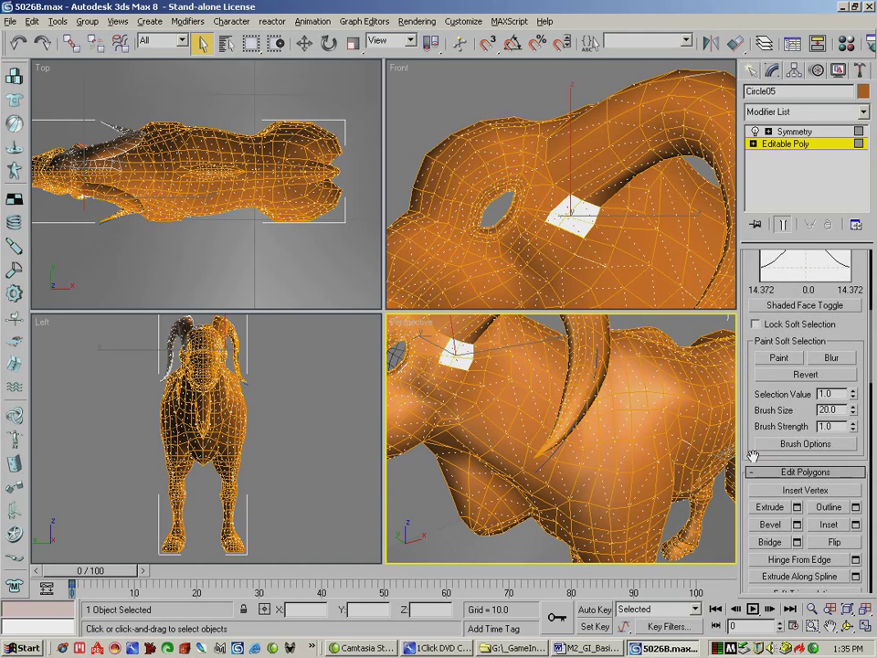
scroll(753, 456, "down", 5)
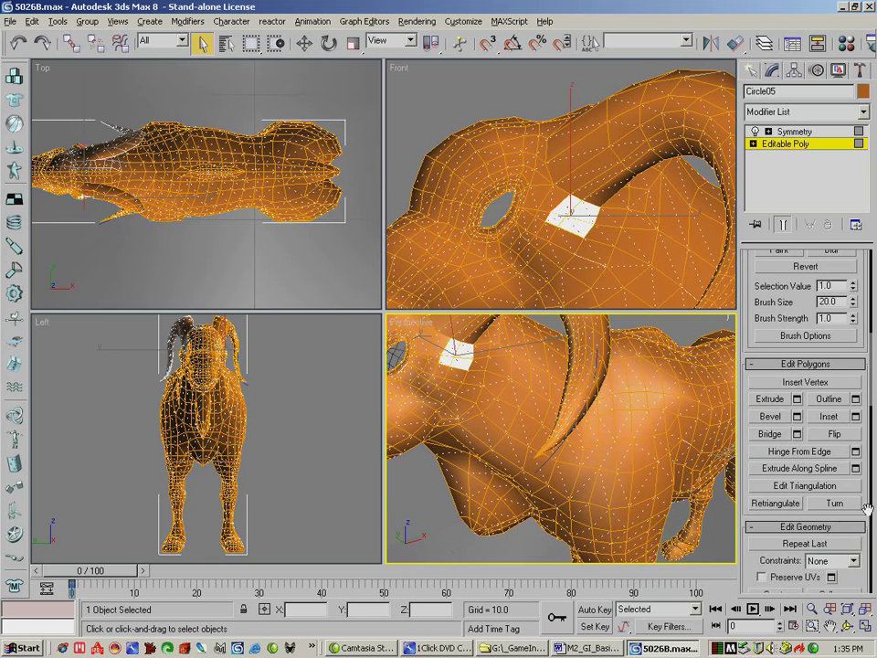
scroll(867, 508, "down", 4)
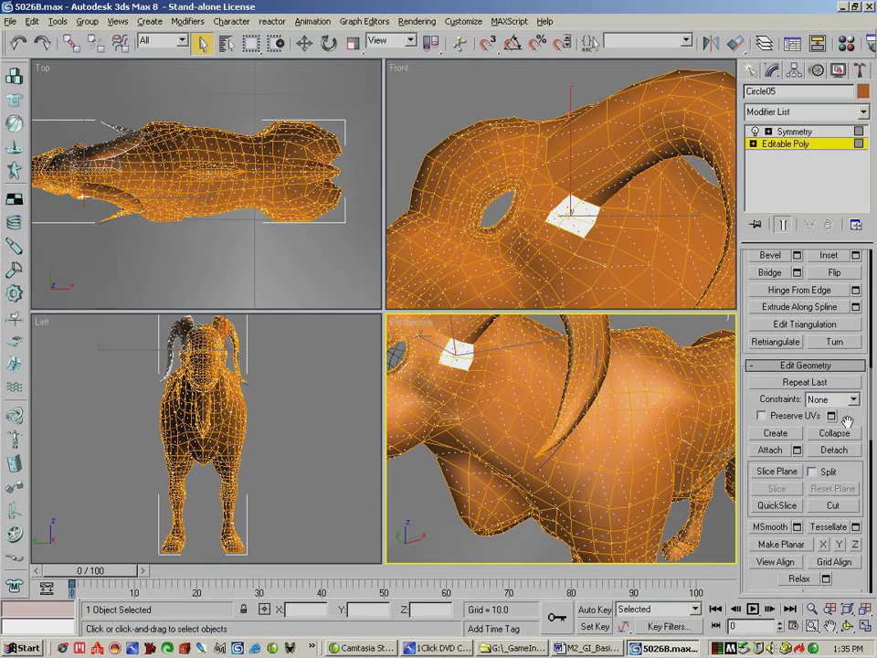
left_click(831, 450)
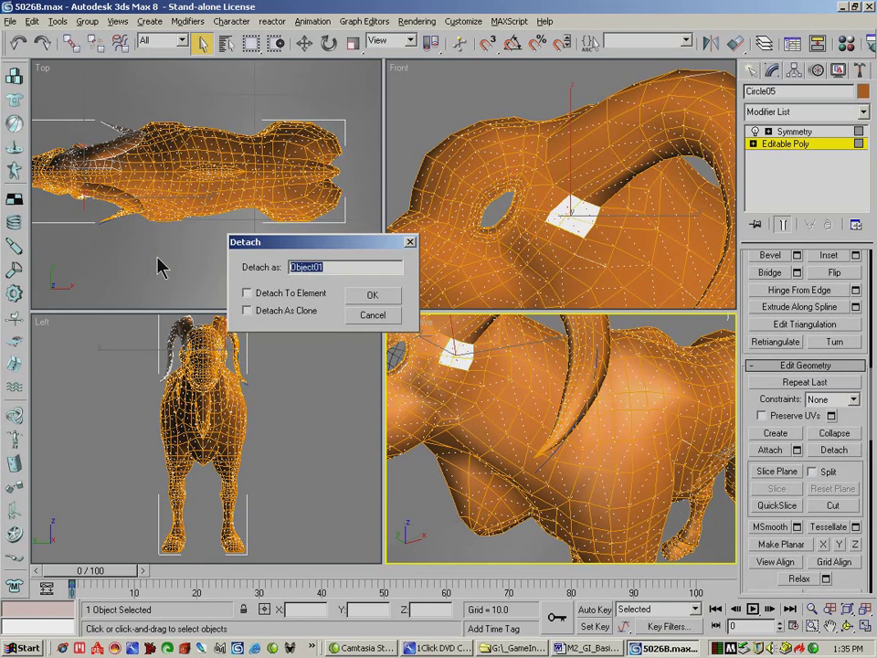
type("ears")
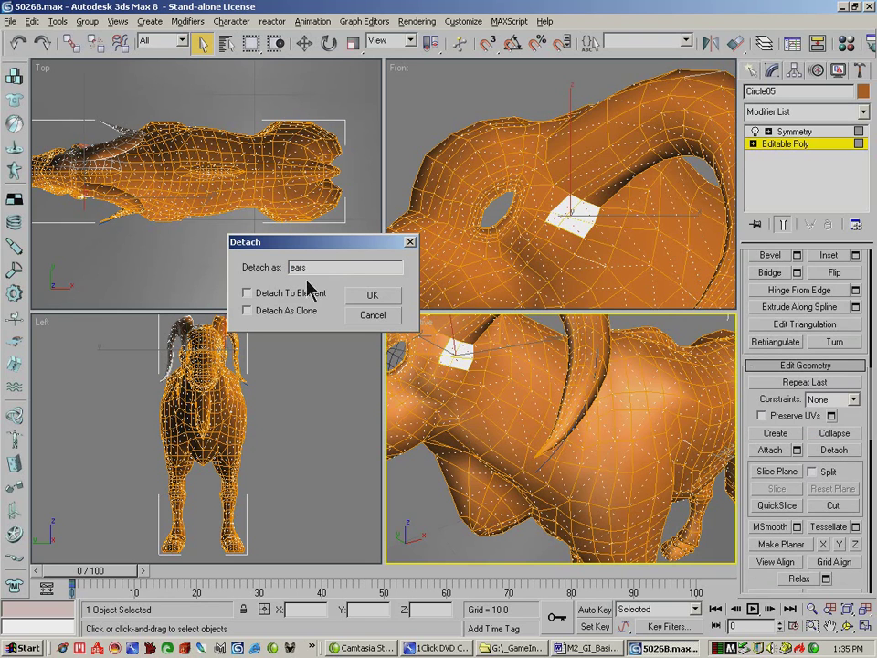
left_click(443, 289)
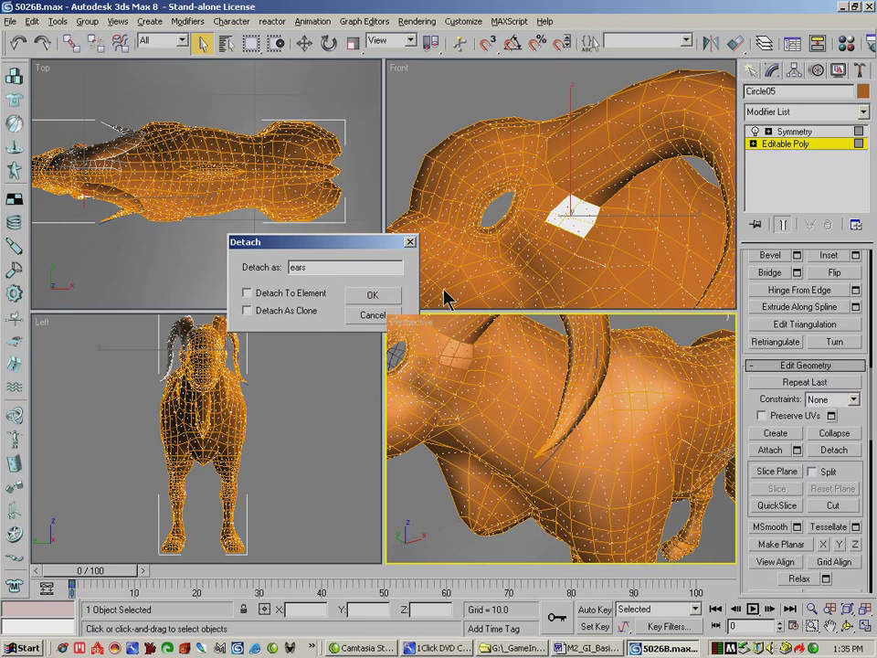
Leave polygon editing and hide the sheep's body and the horn's guide spline, isolating the detached ear patch.
left_click(799, 145)
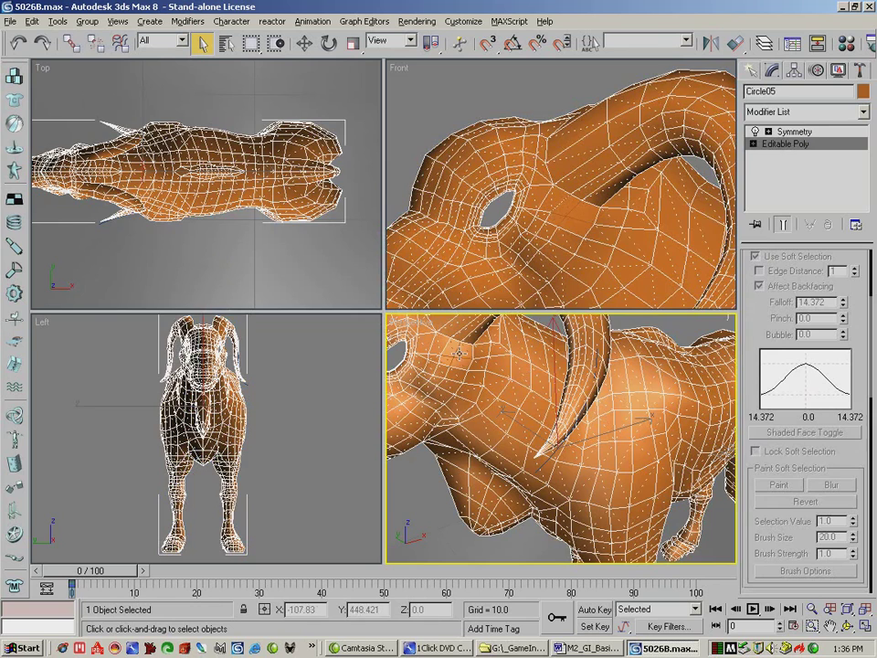
left_click(468, 354)
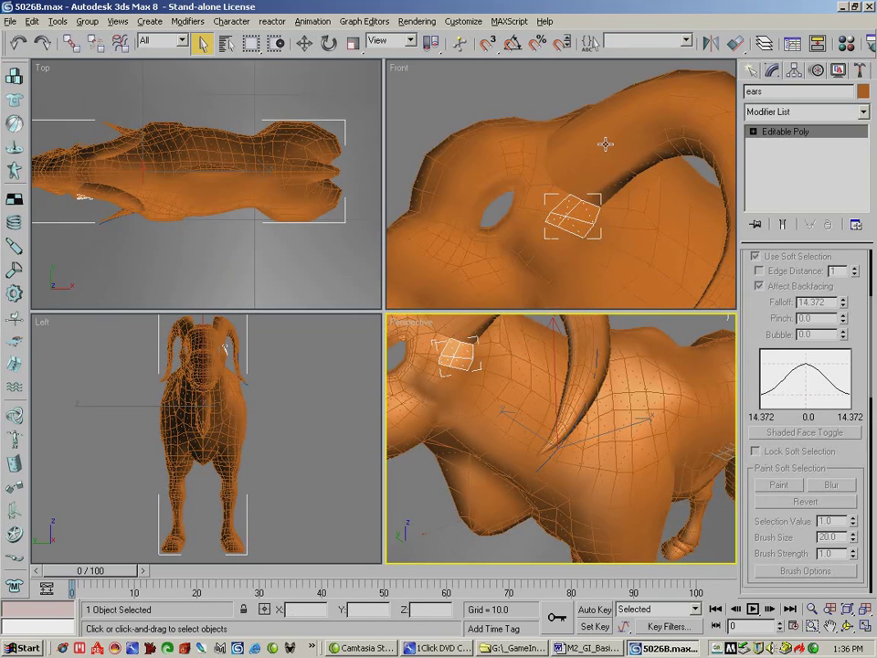
left_click(606, 142)
right_click(604, 127)
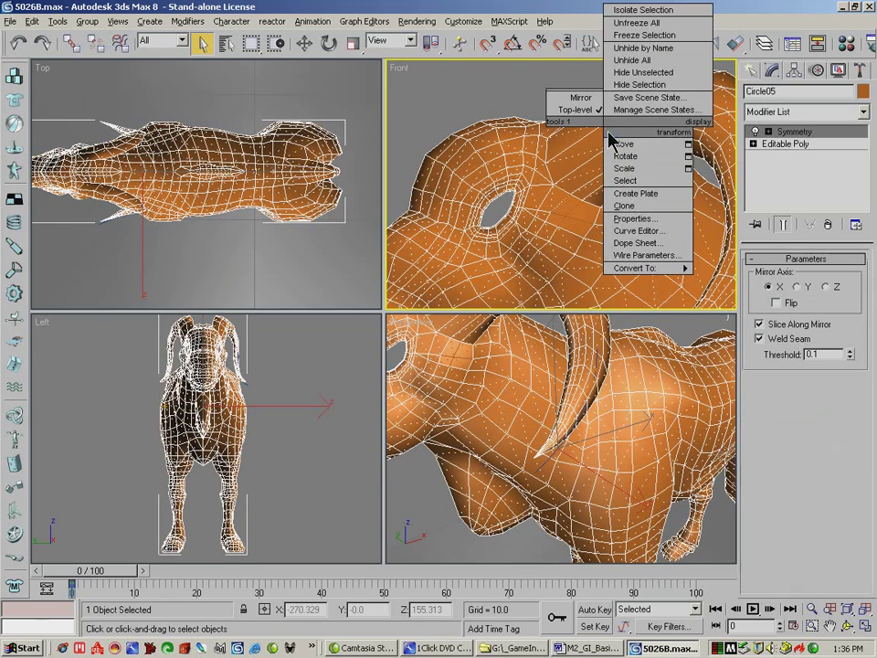
left_click(651, 84)
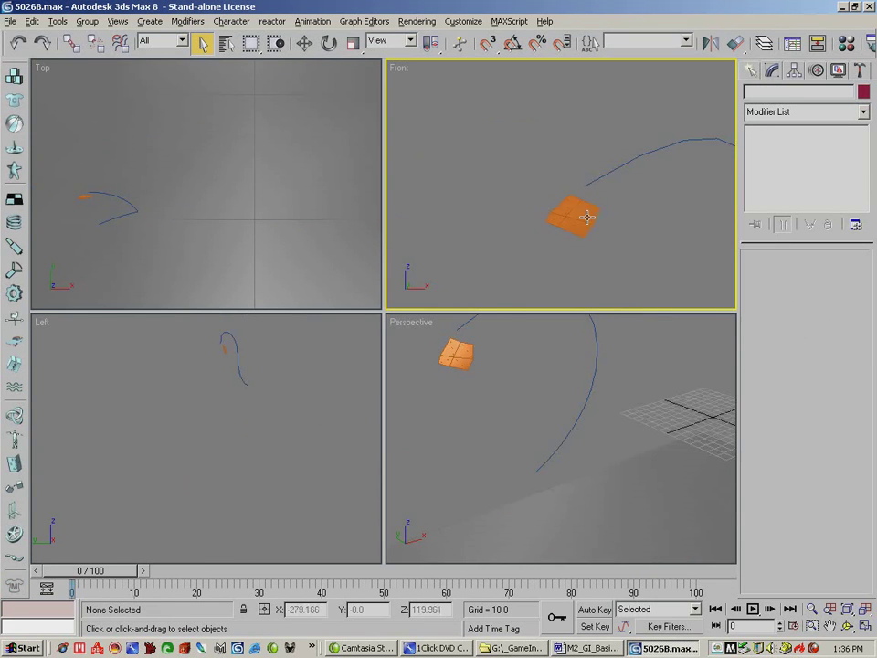
left_click(617, 167)
right_click(618, 171)
left_click(642, 119)
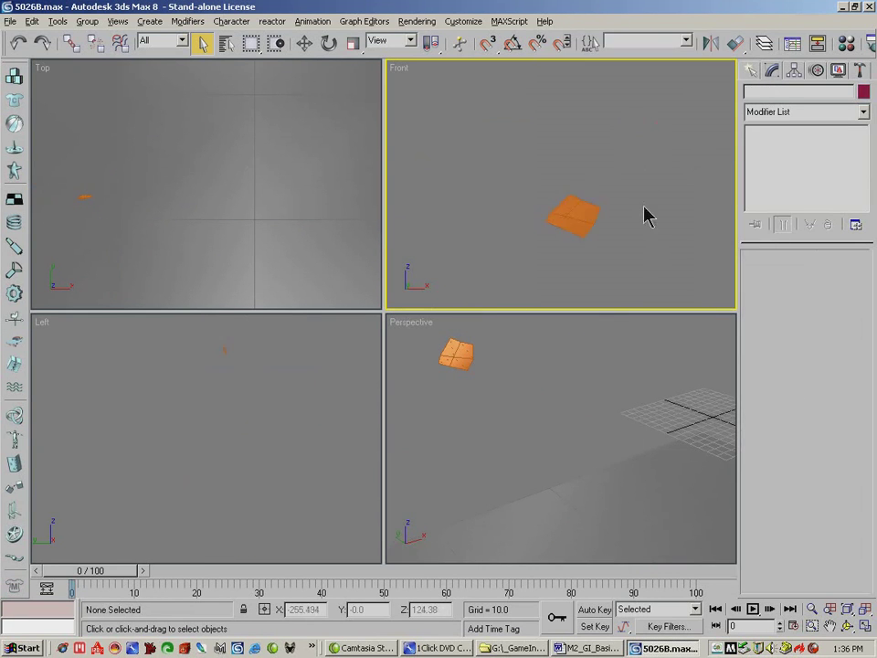
Select the large ground plane in the Perspective view and hide it.
left_click(848, 625)
left_click(524, 394)
mouse_move(524, 394)
left_mouse_down()
mouse_move(543, 403)
mouse_move(593, 401)
mouse_move(535, 396)
left_mouse_up()
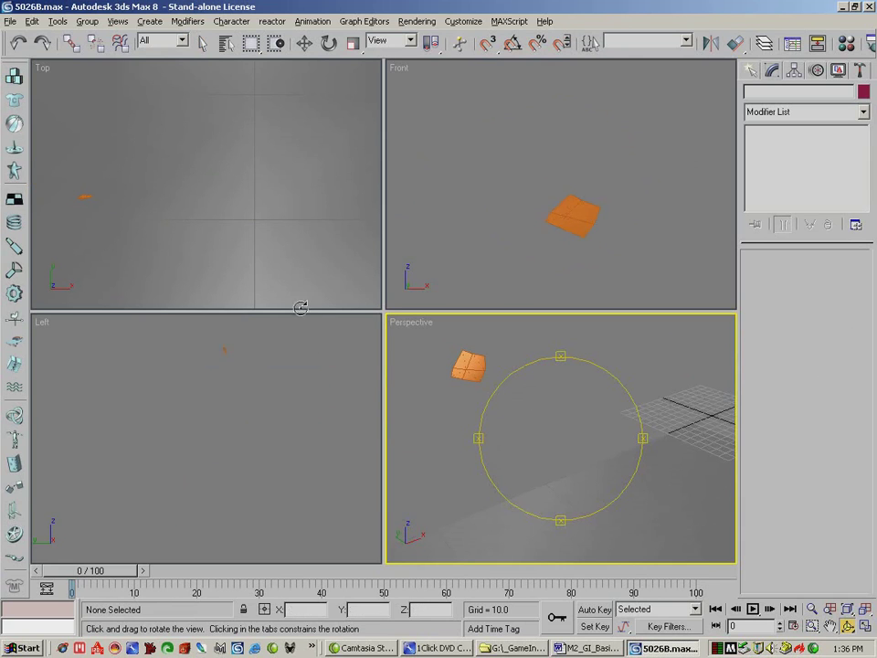
left_click(849, 610)
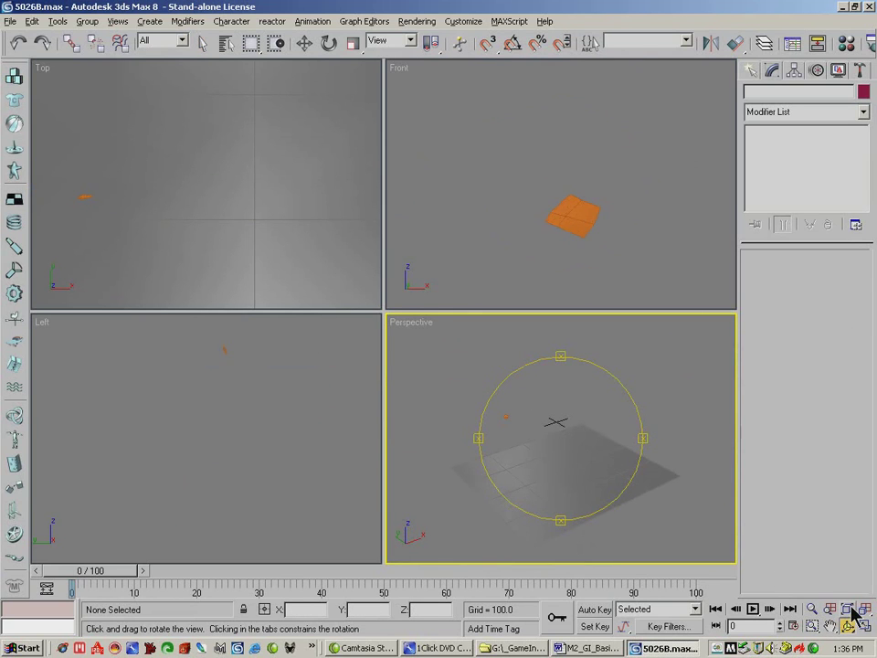
left_click_drag(573, 461, 630, 411)
key("alt+z")
left_click(829, 626)
right_click(327, 71)
left_click(642, 416)
right_click(642, 420)
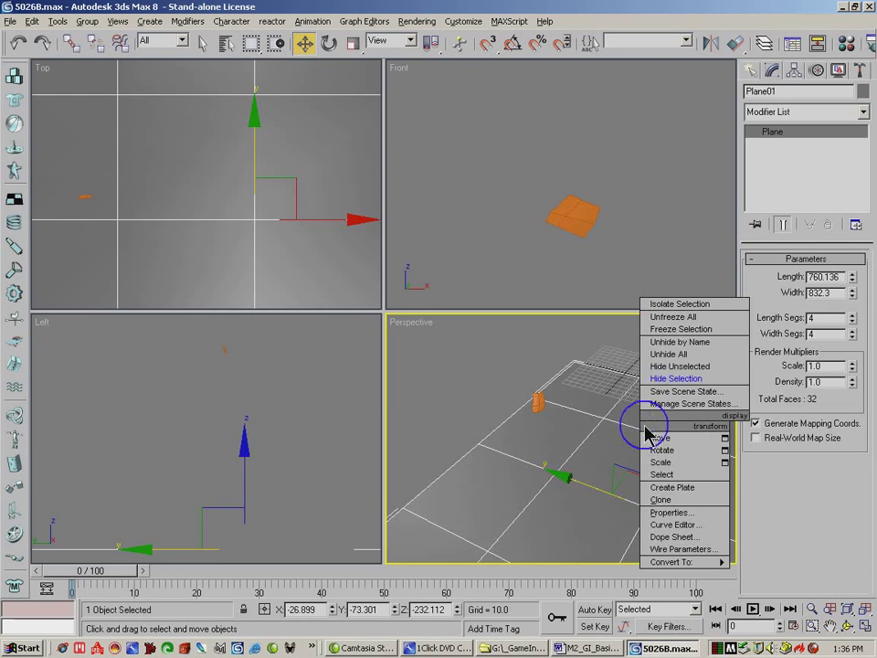
left_click(680, 377)
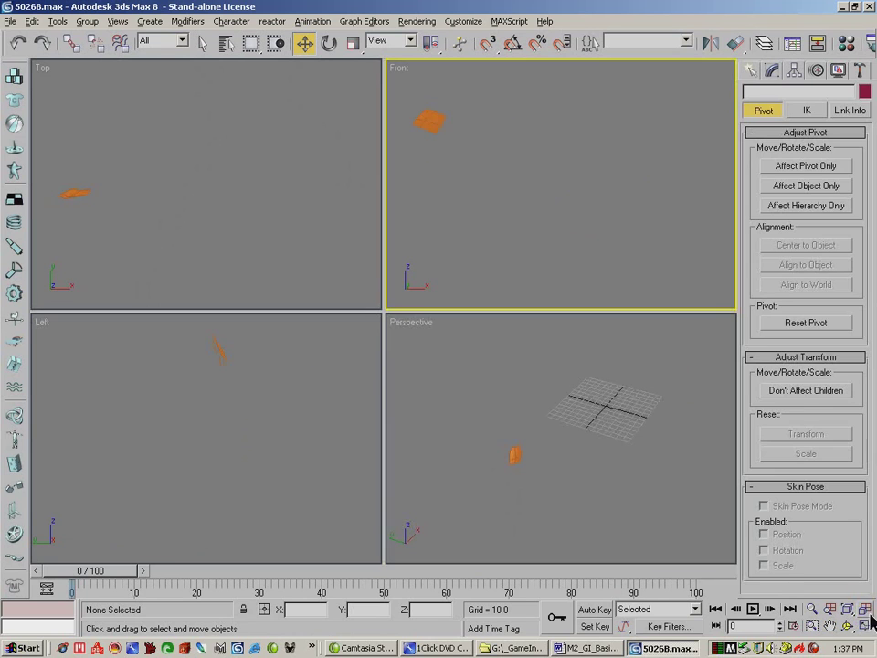
Enlarge the Perspective view around the detached ear patch and select the patch for modification.
left_click(847, 626)
left_click_drag(514, 429, 480, 418)
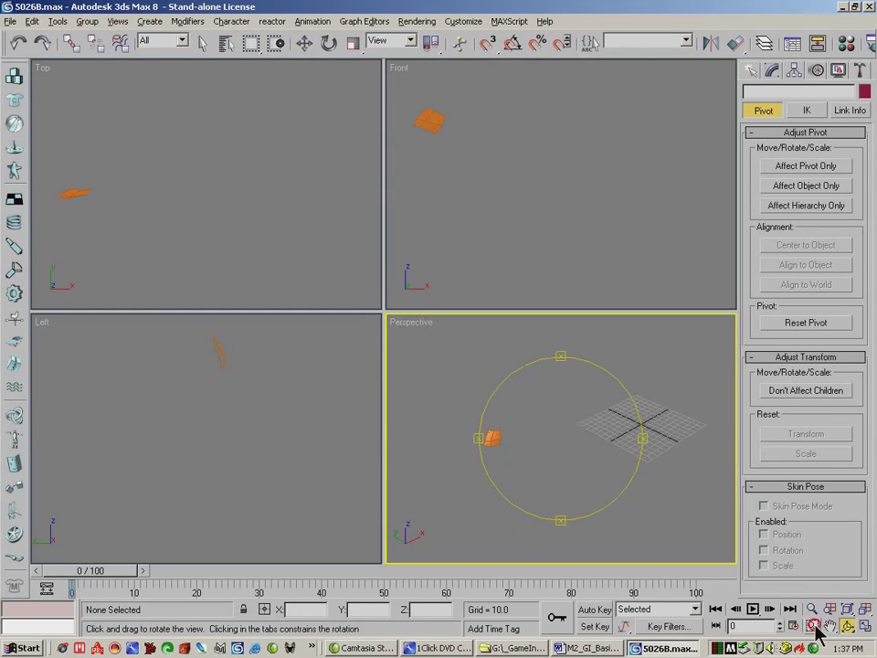
left_click(811, 626)
left_click(864, 626)
left_click_drag(337, 375, 474, 418)
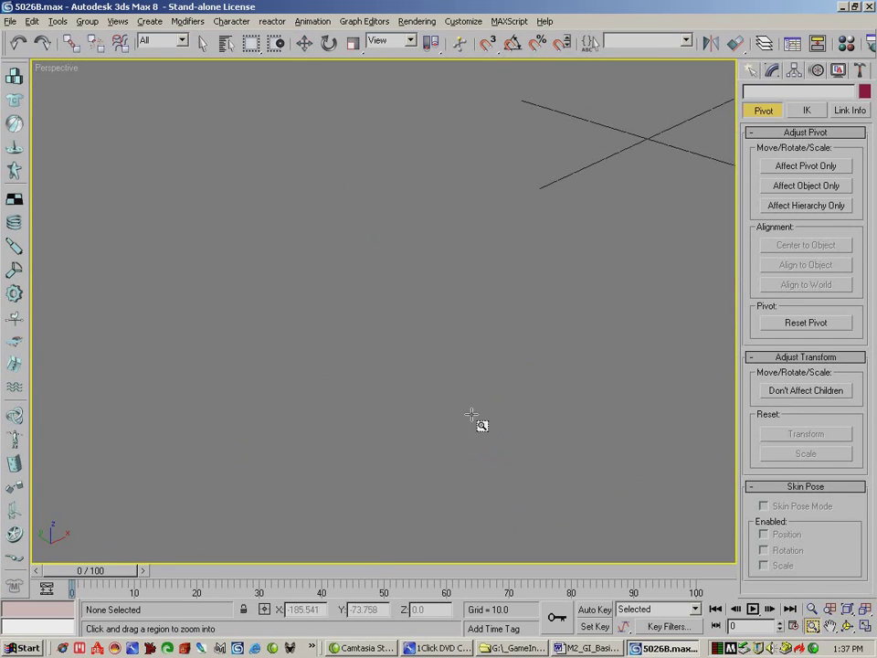
left_click(847, 610)
left_click_drag(374, 404, 103, 172)
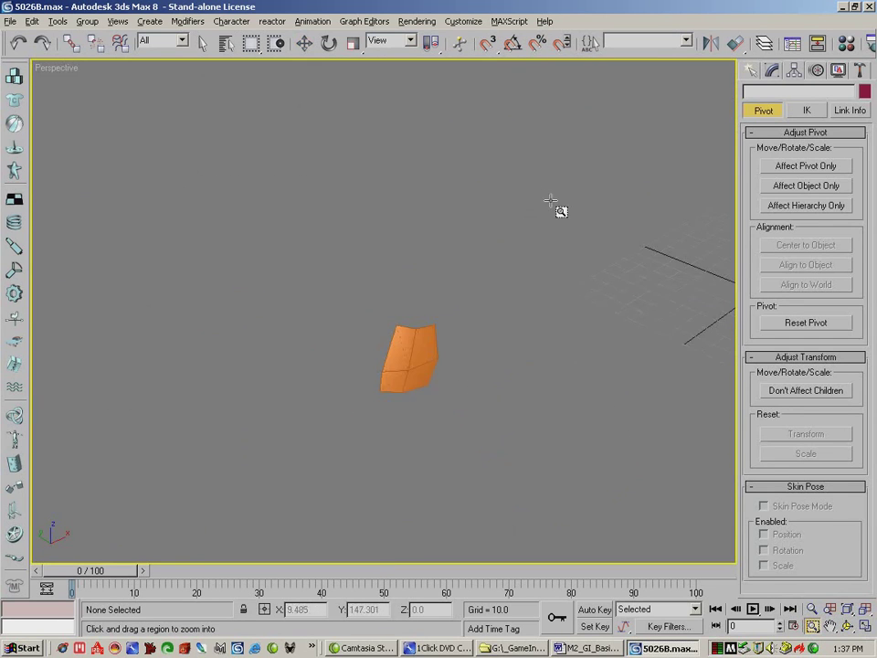
left_click(302, 43)
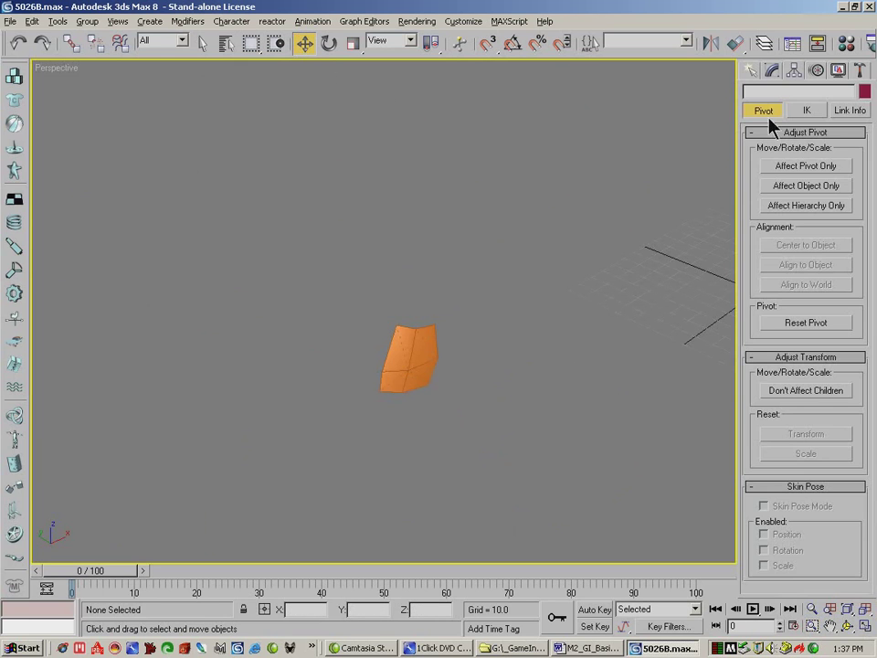
left_click(771, 70)
left_click(399, 359)
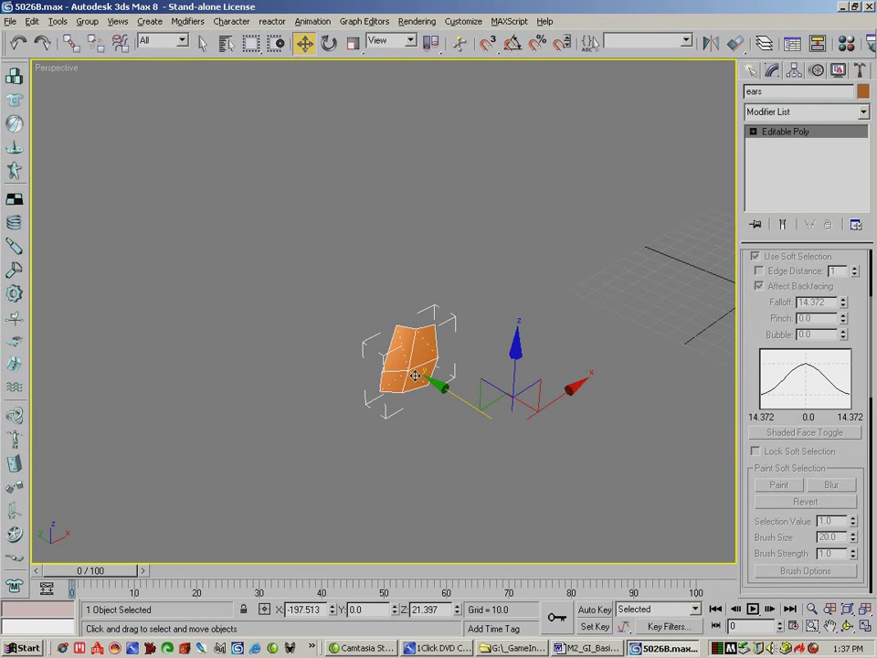
Select all four polygons of the ear patch.
left_click_drag(752, 271, 765, 468)
left_click(822, 276)
left_click(417, 381)
left_click(395, 374, "ctrl")
left_click(424, 341, "ctrl")
left_click(405, 344, "ctrl")
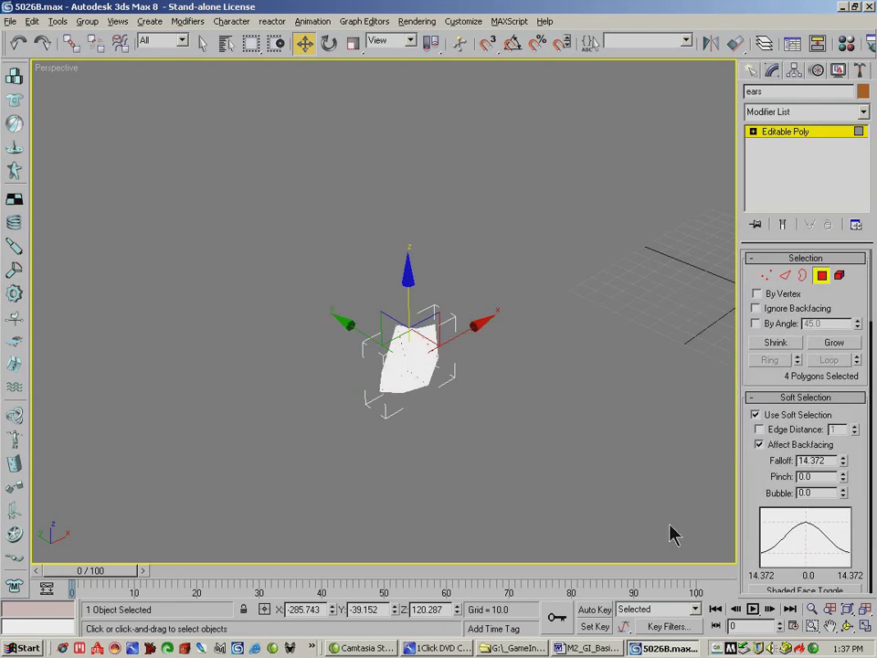
Bevel the four polygons as a group with a height of 6.0 and an outline amount of -1.0.
left_click(848, 627)
left_click_drag(466, 417, 507, 402)
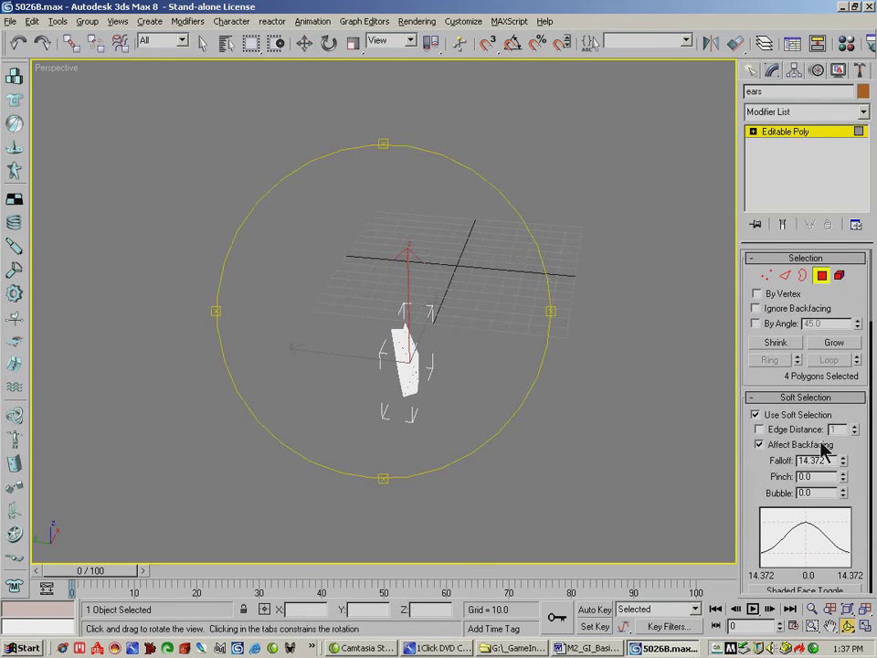
scroll(785, 457, "down", 5)
left_click_drag(750, 514, 746, 366)
left_click(796, 459)
left_click_drag(381, 245, 272, 80)
left_click_drag(328, 116, 326, 145)
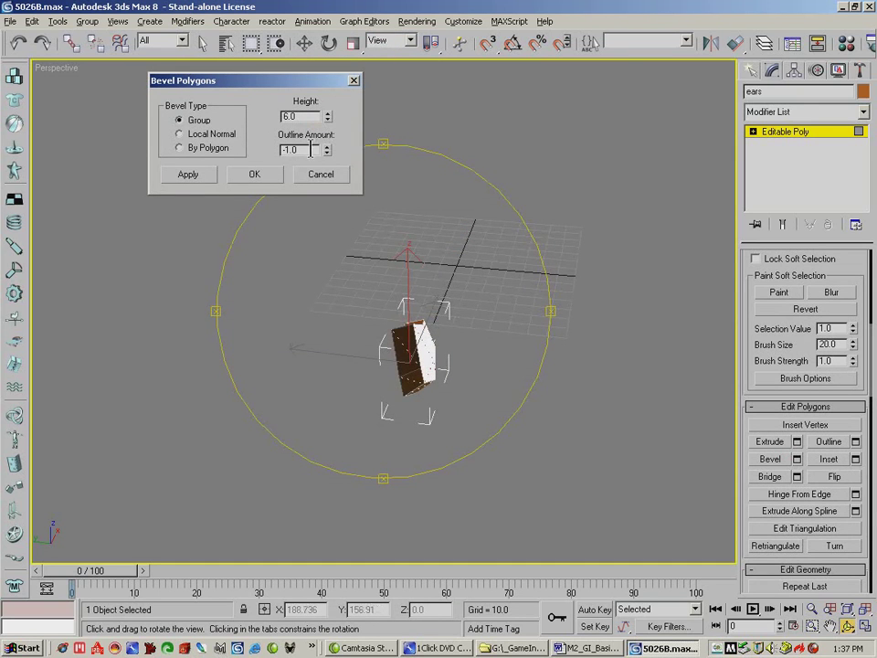
left_click(252, 177)
Switch to vertex editing, select three vertices along the beveled block's upper edge, and turn off soft selection.
left_click_drag(389, 368, 366, 382)
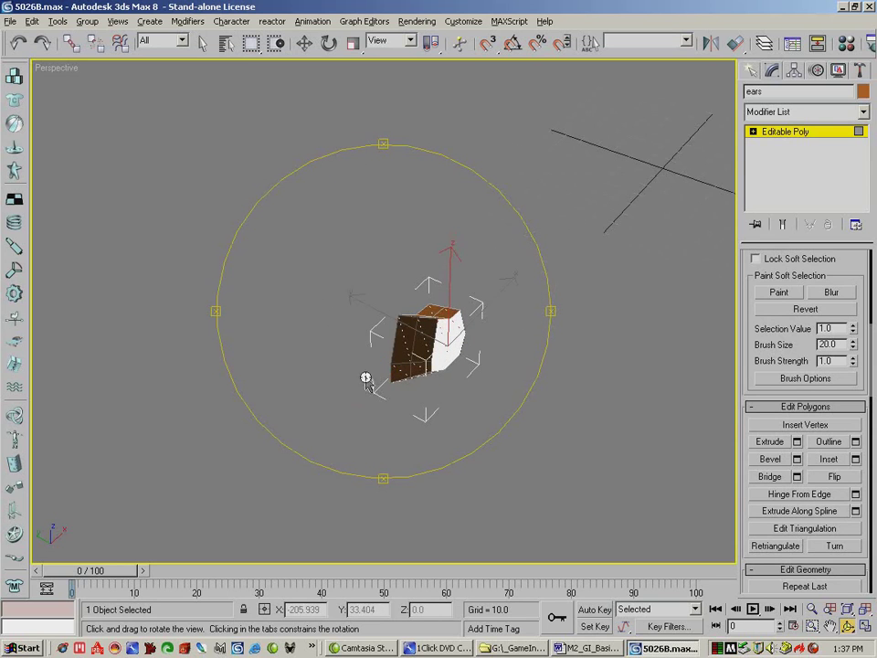
left_click(752, 132)
left_click(787, 181)
left_click(780, 143)
key("w")
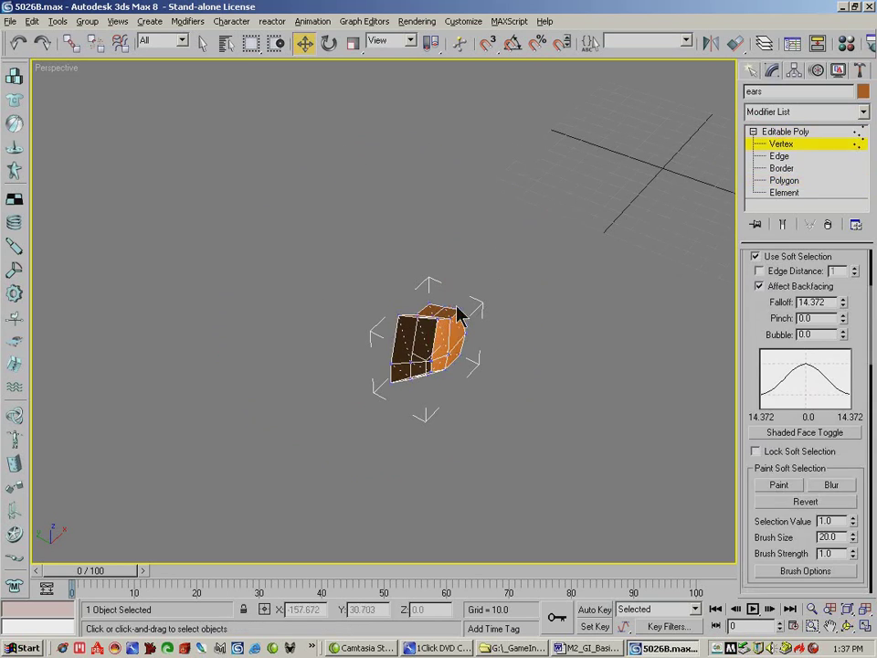
left_click(432, 316, "ctrl")
left_click(416, 313, "ctrl")
scroll(746, 310, "up", 2)
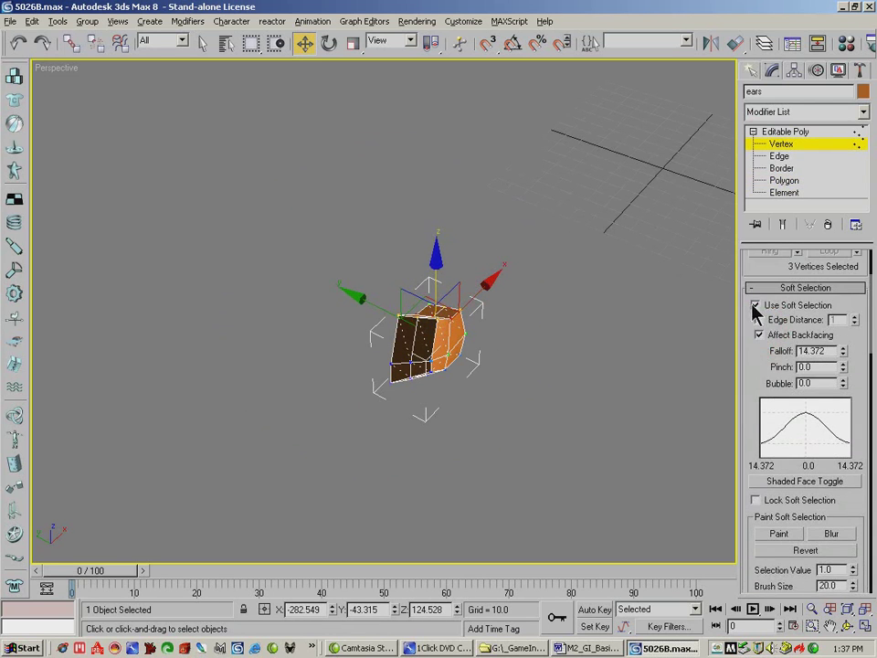
left_click(755, 304)
Try moving the three upper vertices vertically, undo the move, and drop one vertex from the selection.
mouse_move(433, 244)
left_mouse_down()
mouse_move(431, 235)
mouse_move(442, 259)
left_mouse_up()
left_click(18, 42)
left_click(413, 314, "alt")
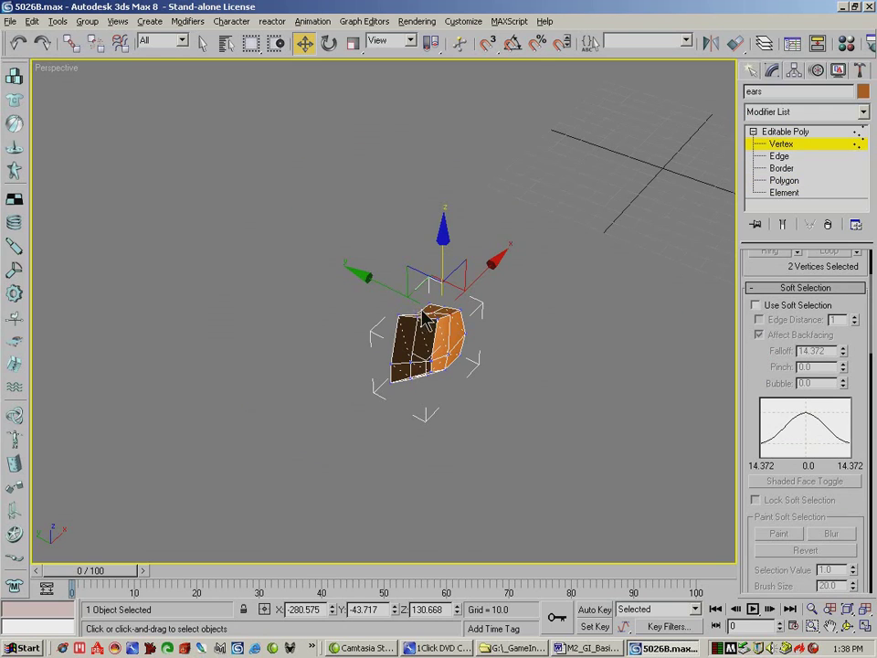
Select two neighbouring vertices on the outer edge of the beveled end and move them inwards.
left_click(847, 626)
left_click_drag(416, 378, 366, 289)
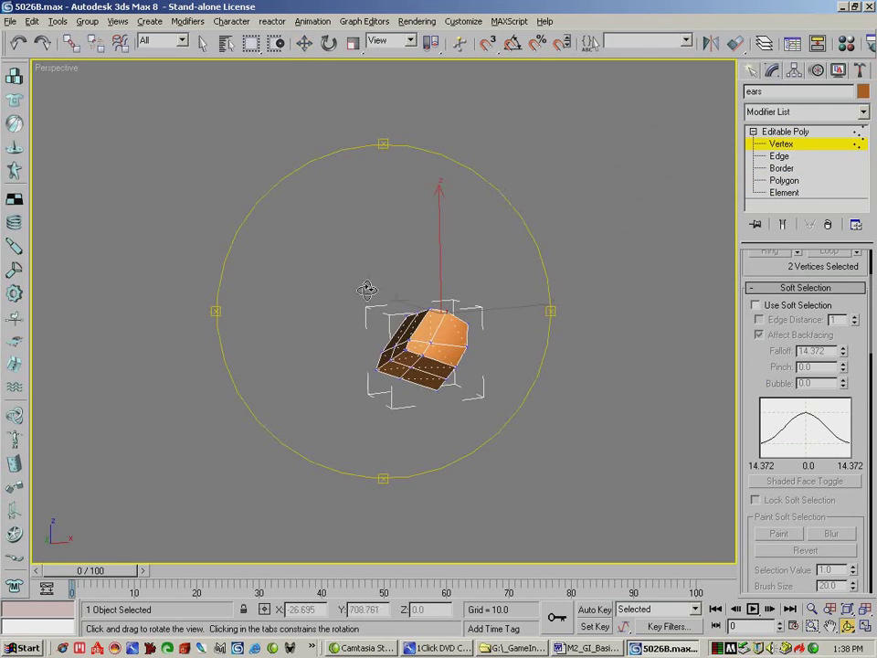
left_click(303, 43)
left_click(392, 359)
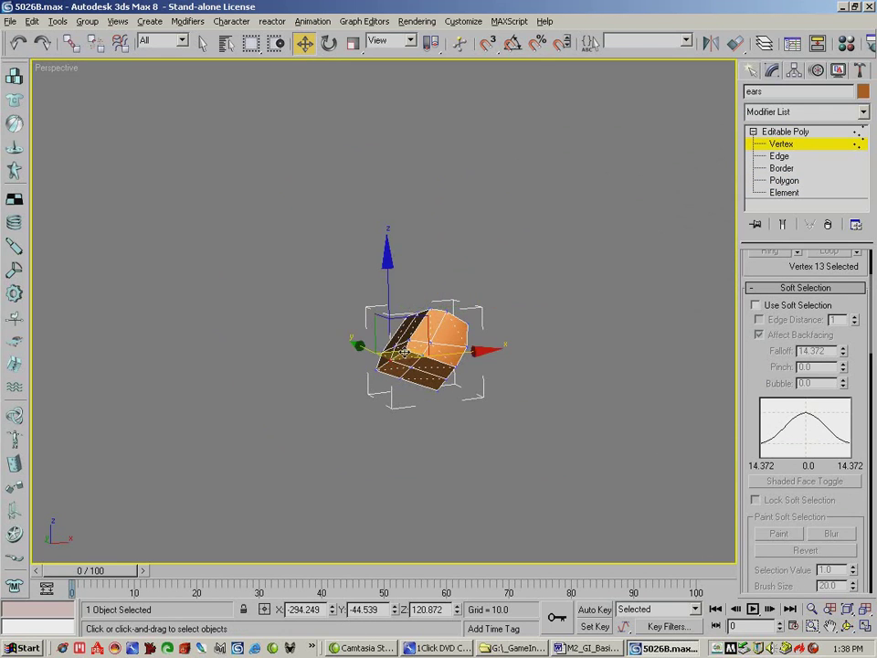
left_click_drag(449, 349, 398, 401)
left_click(848, 625)
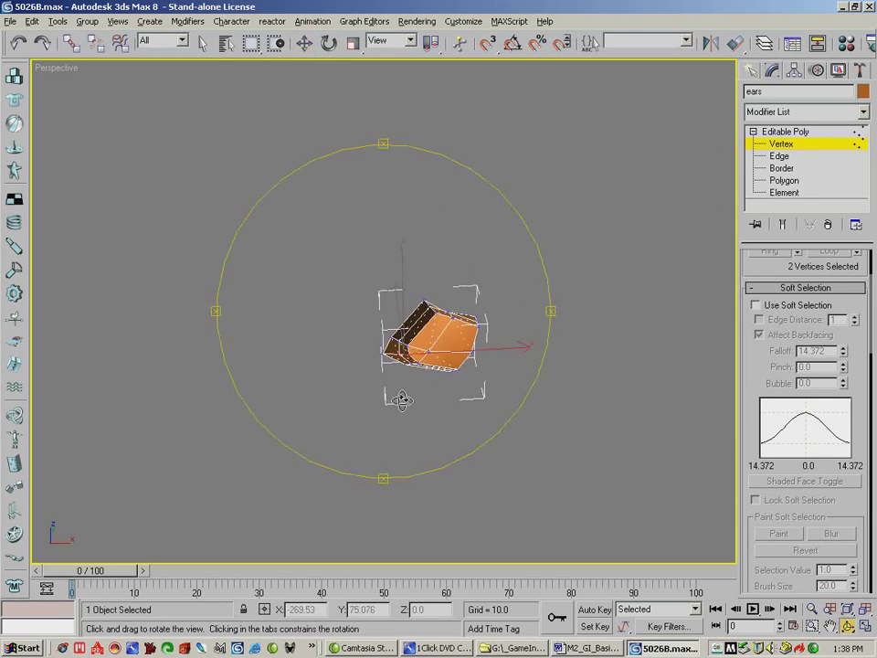
left_click(304, 43)
left_click(408, 345)
left_click(396, 338, "ctrl")
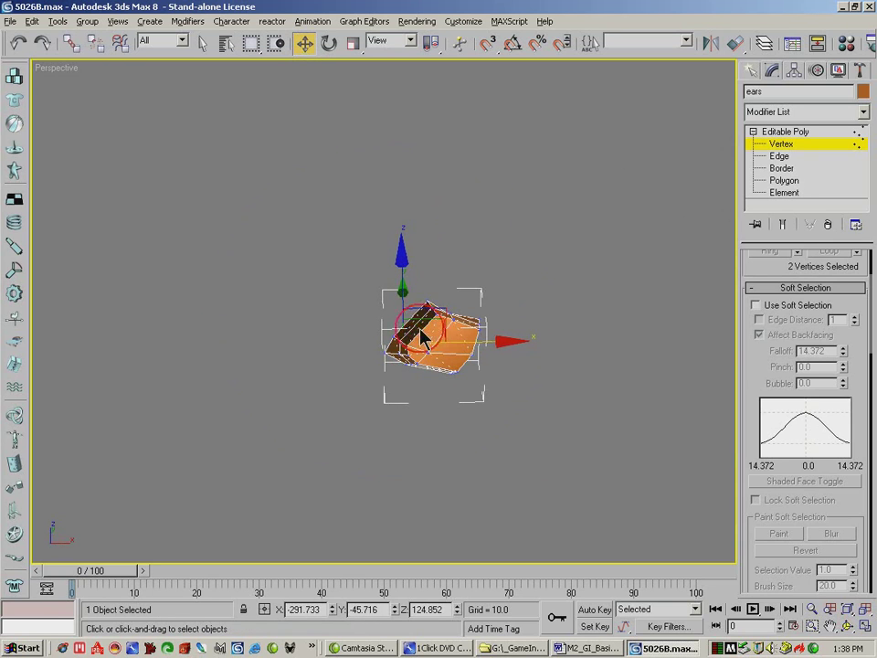
left_click_drag(444, 312, 455, 315)
Select two vertices on the lower edge of the beveled end and shift them slightly to reshape the outline.
left_click(464, 331)
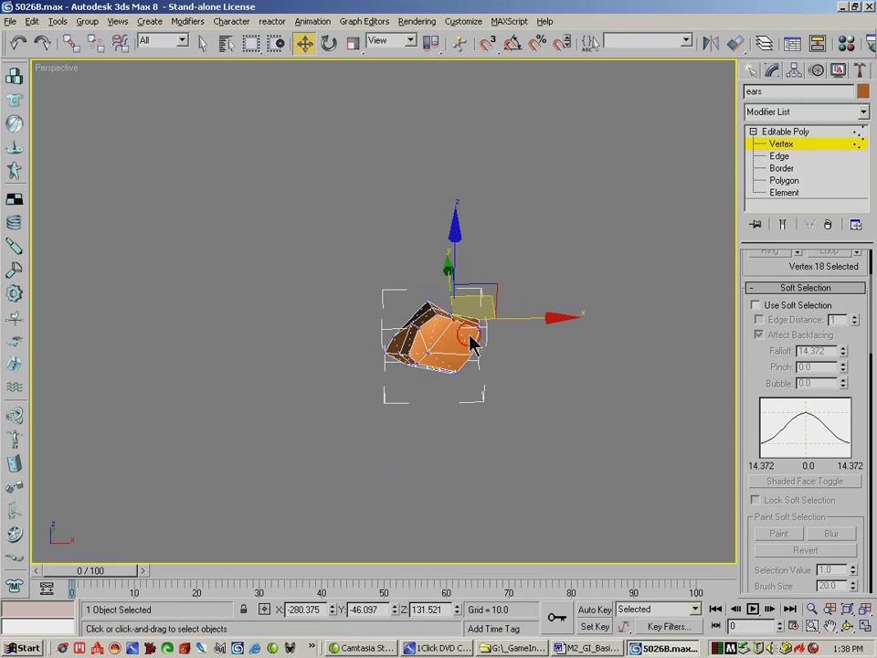
left_click(474, 354)
left_click(849, 624)
left_click_drag(677, 507, 333, 344)
left_click(303, 49)
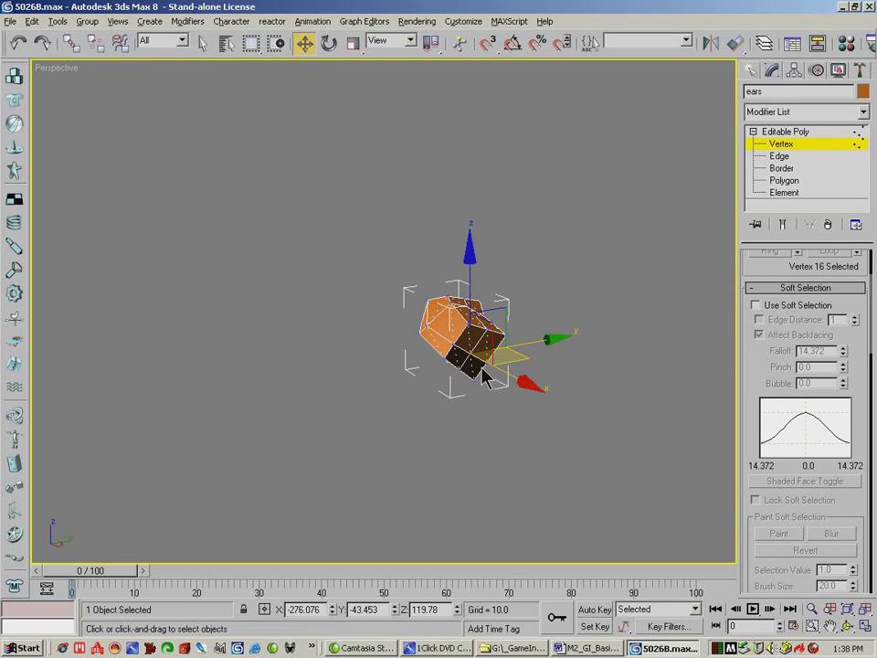
left_click(452, 340, "ctrl")
left_click_drag(499, 306, 501, 300)
Switch to polygon editing with the four end polygons selected, and collapse the soft selection settings.
left_click_drag(514, 369, 584, 299)
left_click(854, 628)
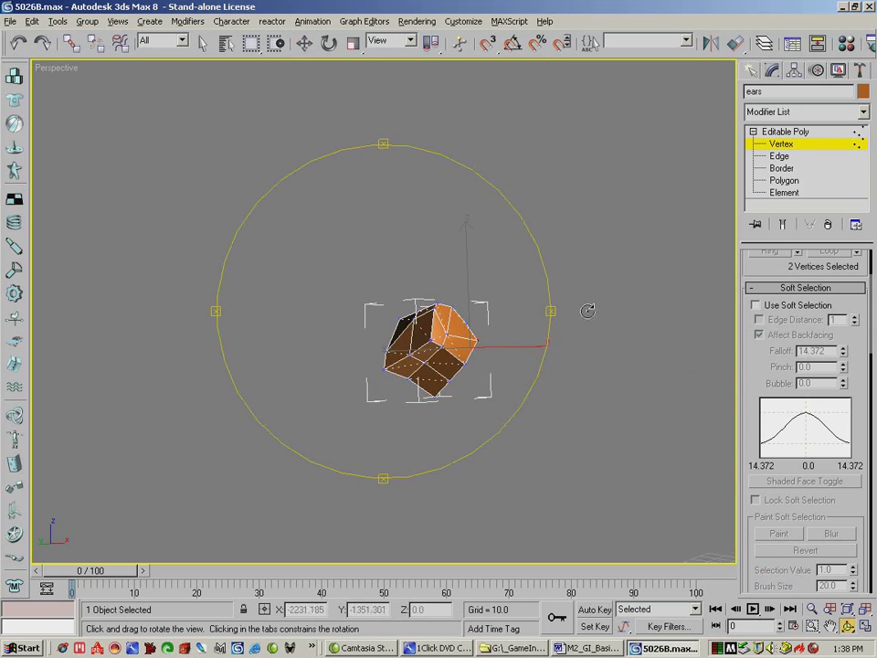
left_click(811, 608)
left_click_drag(512, 364, 514, 384)
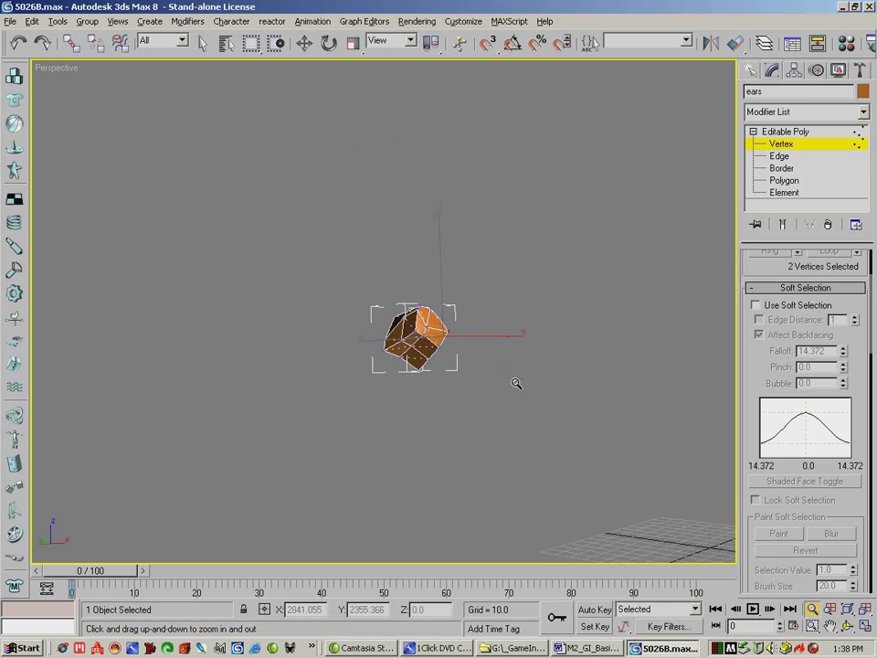
left_click(782, 169)
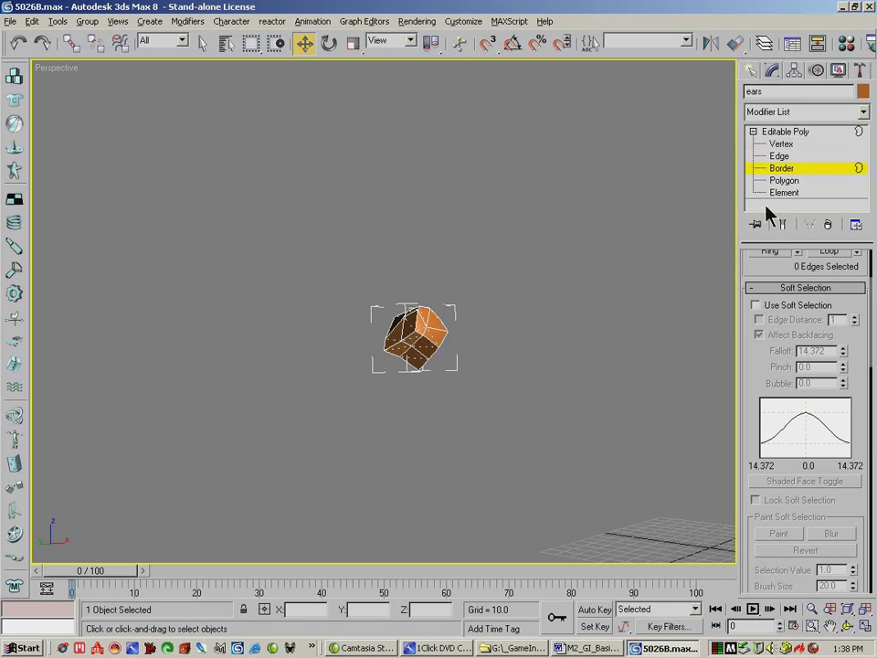
left_click(782, 179)
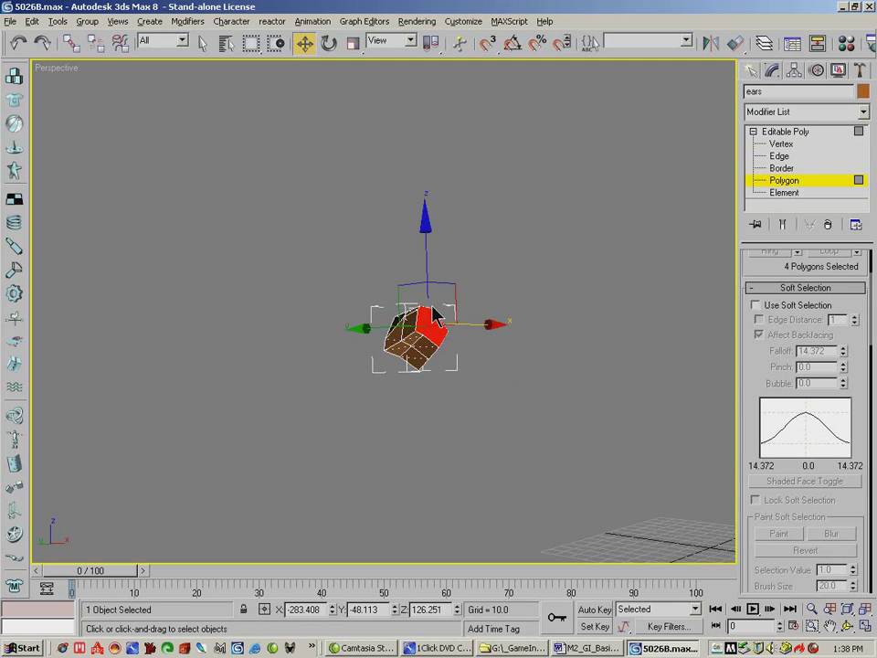
left_click_drag(748, 464, 748, 435)
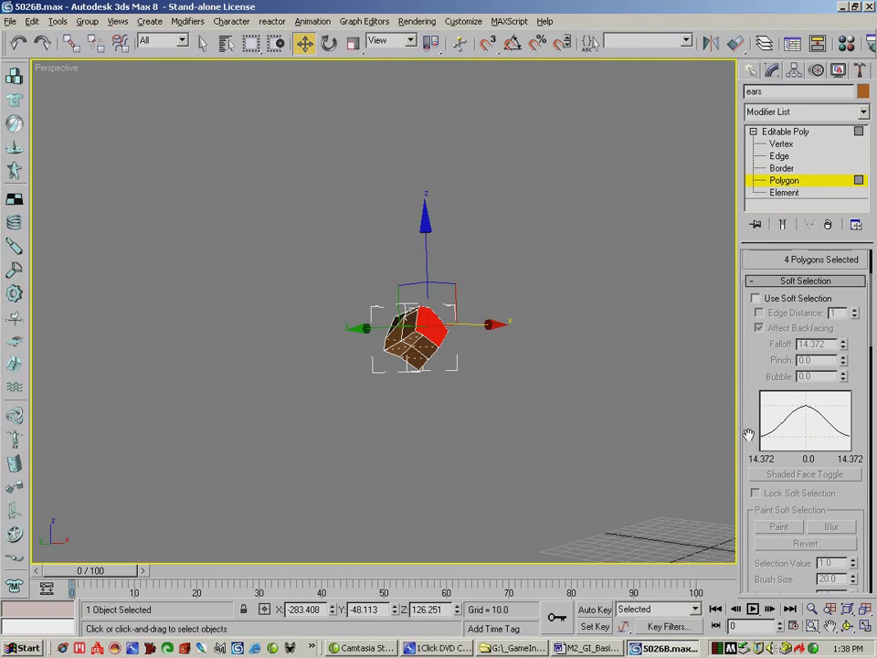
left_click(755, 282)
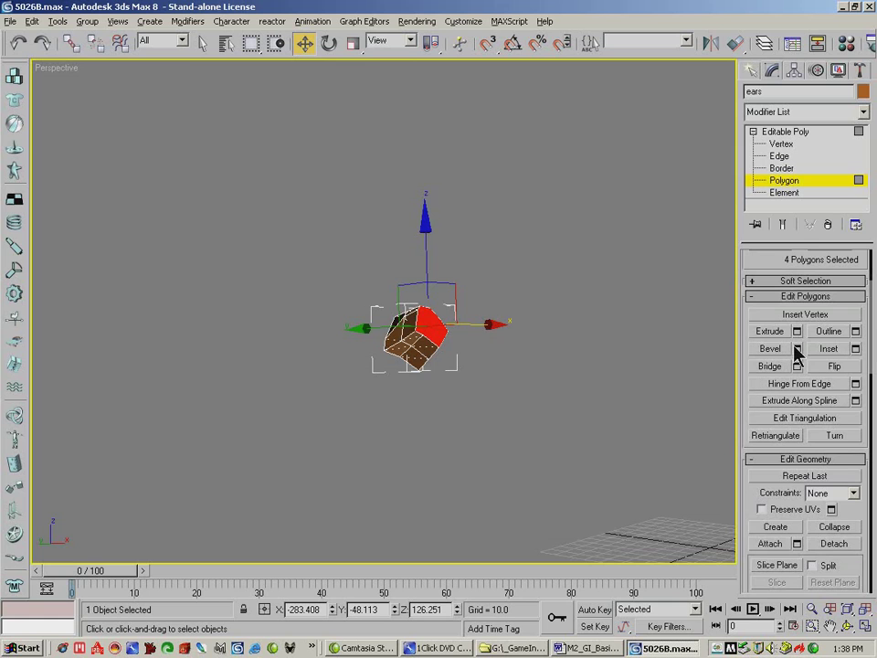
Bevel the four end polygons twice as a group with a height of 13.664 and an outline amount of 3.654.
left_click(796, 349)
left_click_drag(327, 117, 328, 91)
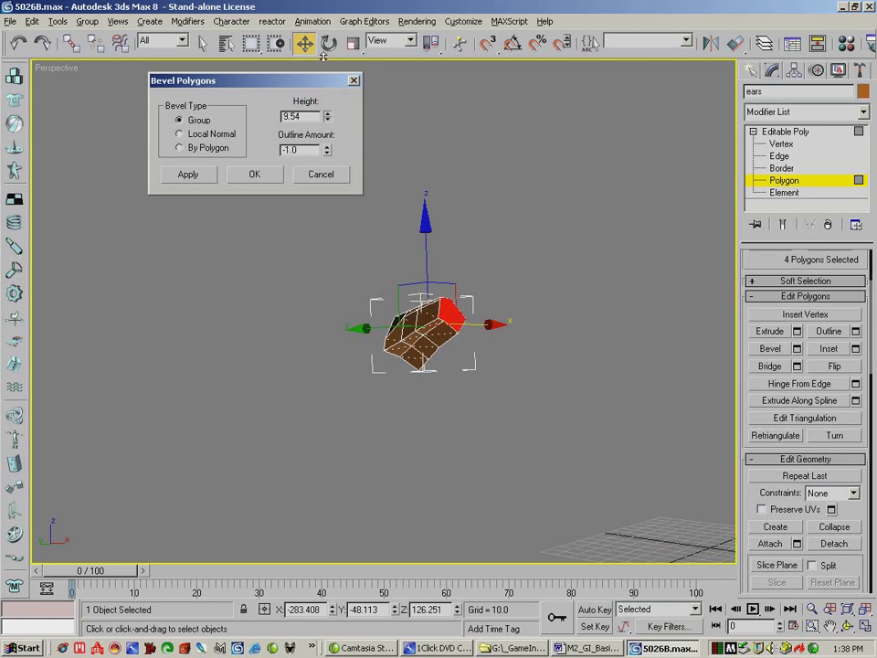
left_click_drag(328, 152, 293, 630)
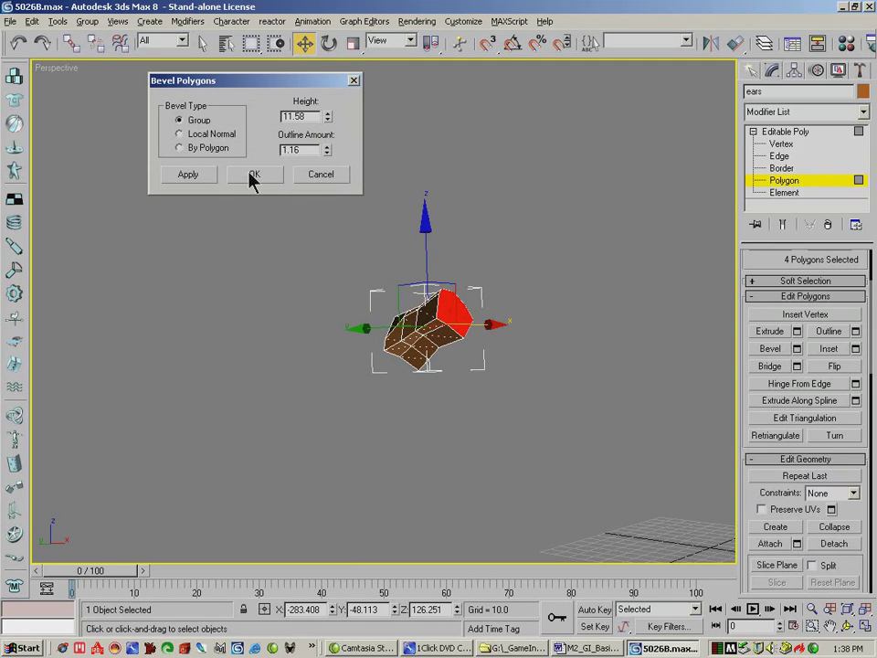
left_click_drag(328, 116, 327, 100)
left_click_drag(330, 144, 304, 646)
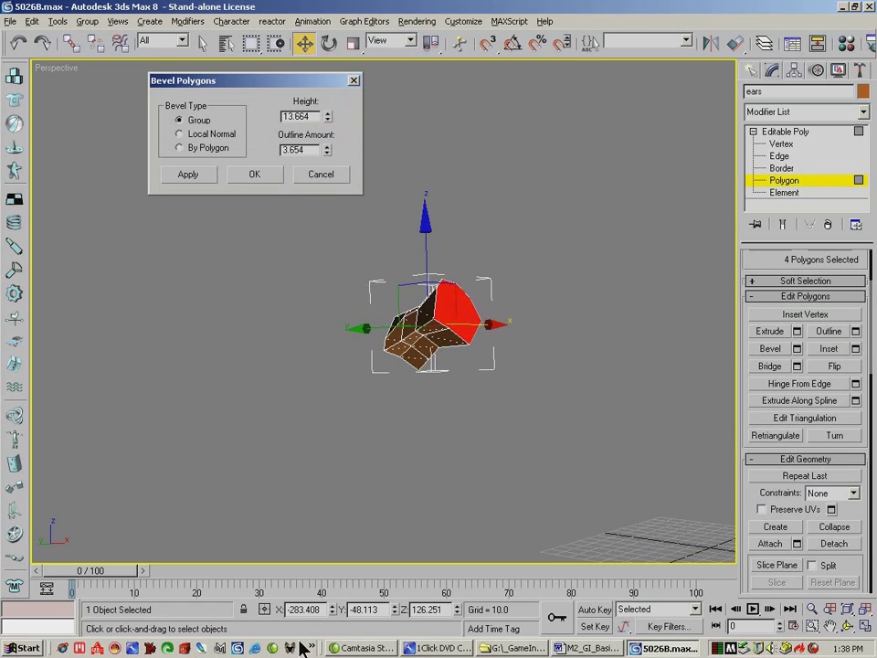
left_click(188, 172)
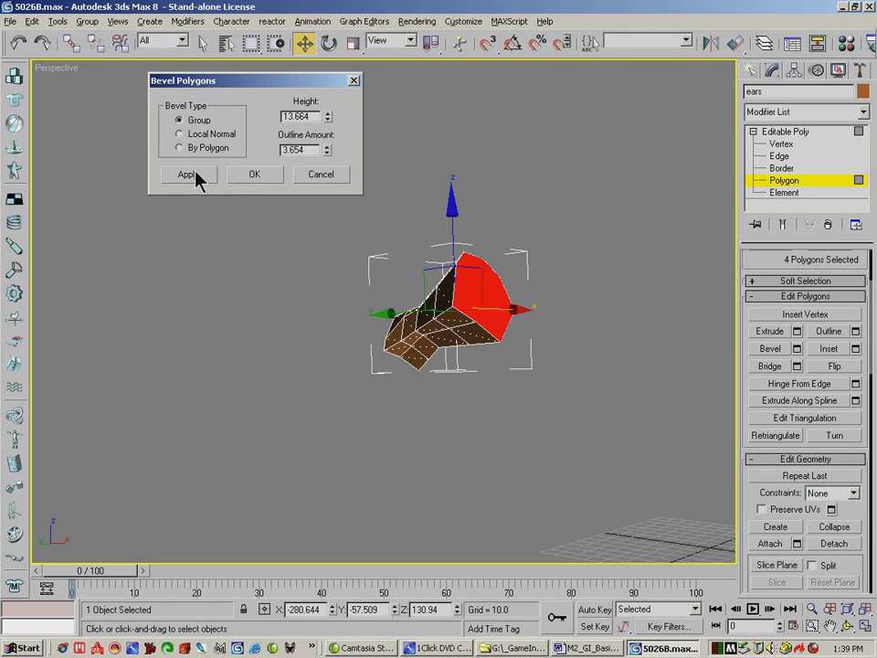
left_click(256, 177)
Switch to vertex editing and move two neighbouring vertices on the flare's underside in the XZ plane to about X -286.5, Z 135.1.
left_click(847, 627)
mouse_move(429, 340)
left_mouse_down()
mouse_move(438, 333)
mouse_move(361, 352)
mouse_move(415, 408)
mouse_move(420, 346)
left_mouse_up()
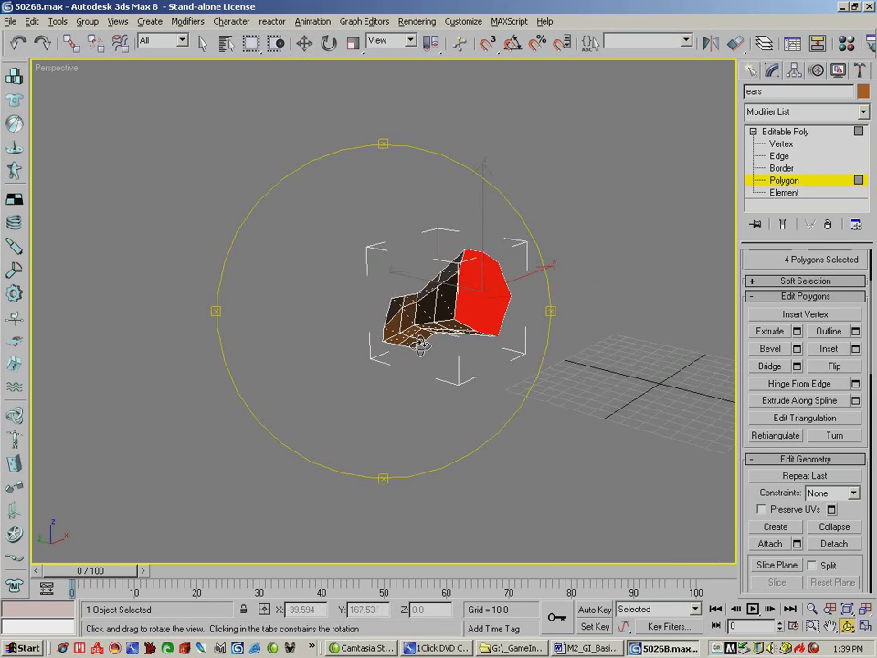
left_click(305, 43)
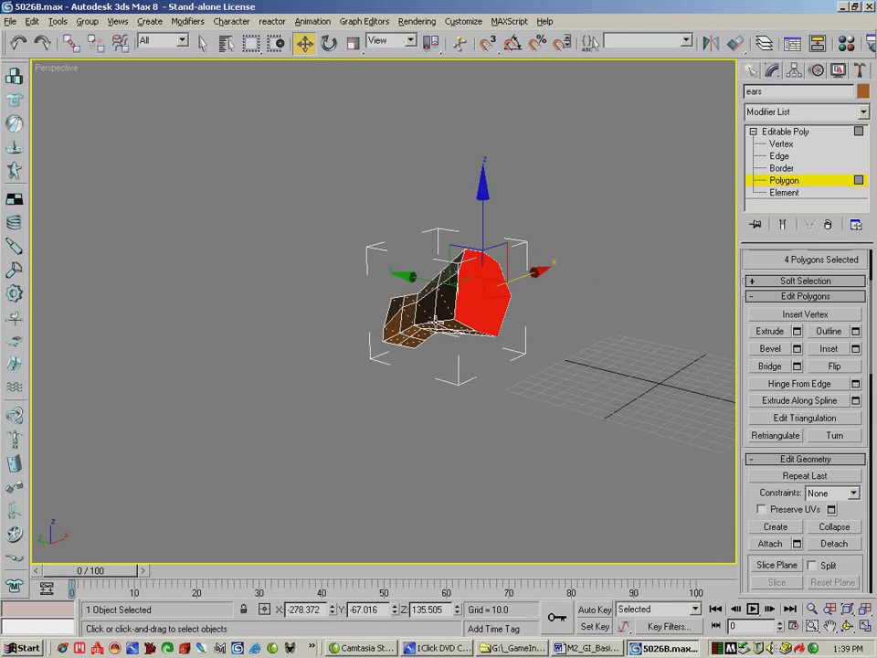
left_click(441, 339)
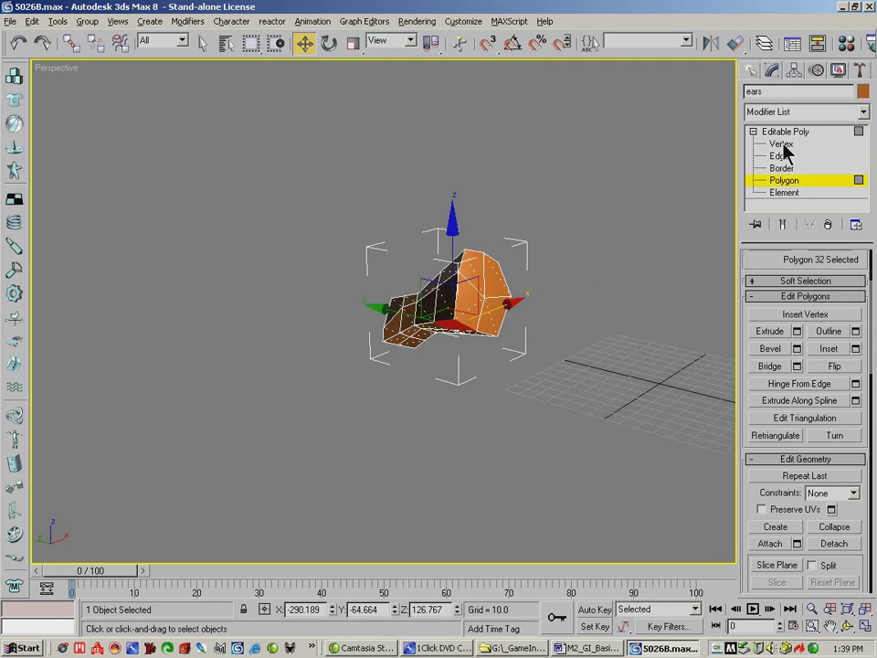
left_click(782, 144)
left_click(436, 321)
left_click(454, 319, "ctrl")
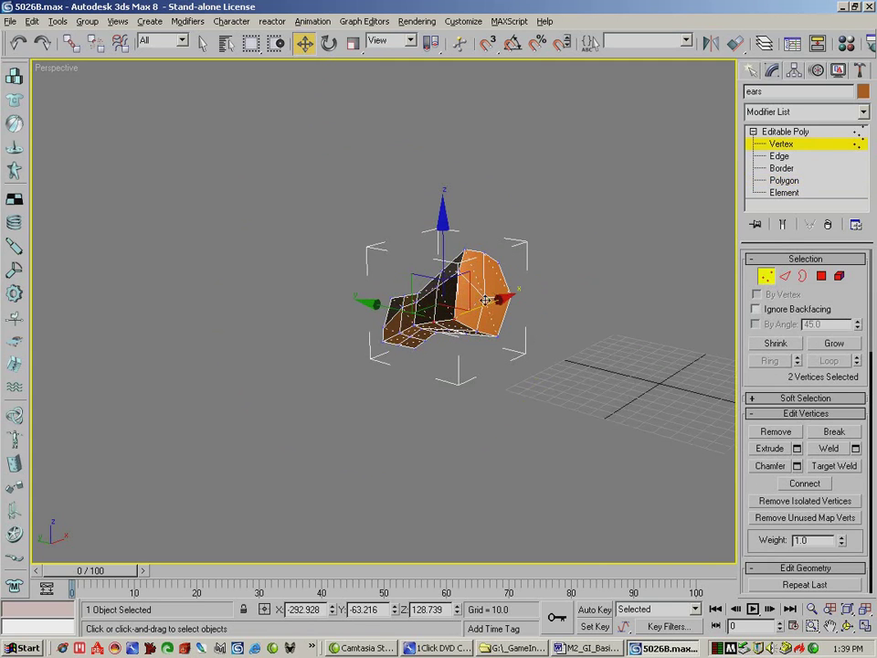
left_click_drag(490, 303, 505, 300)
left_click_drag(454, 252, 456, 271)
left_click_drag(450, 326, 515, 309)
left_click_drag(474, 275, 452, 240)
left_click(465, 296)
left_click(447, 297, "ctrl")
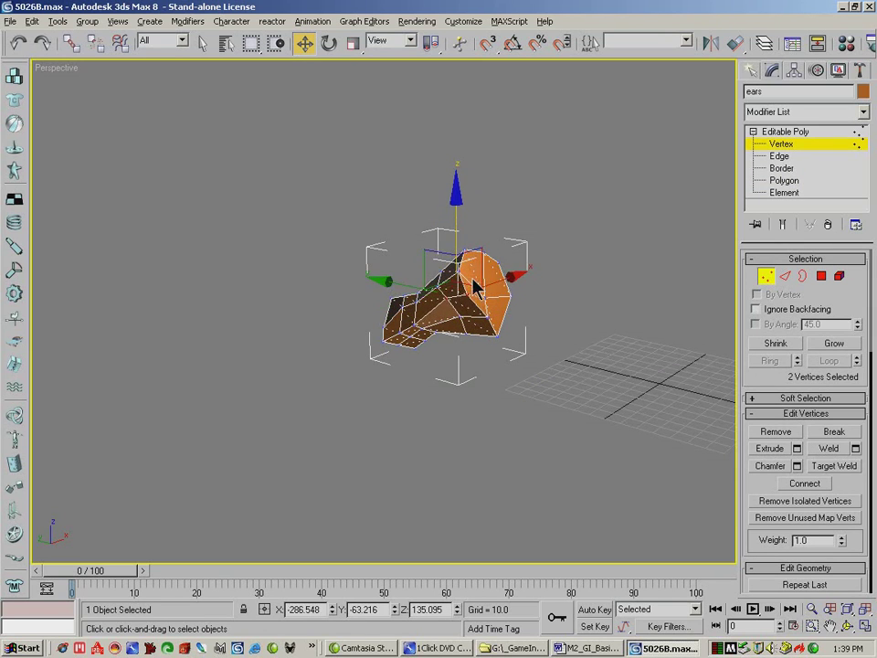
Select two adjacent vertices along the near rim of the ear's wide end and move them along X to about -282.1.
left_click(847, 626)
left_click_drag(457, 347, 414, 279)
left_click(304, 42)
left_click(443, 266)
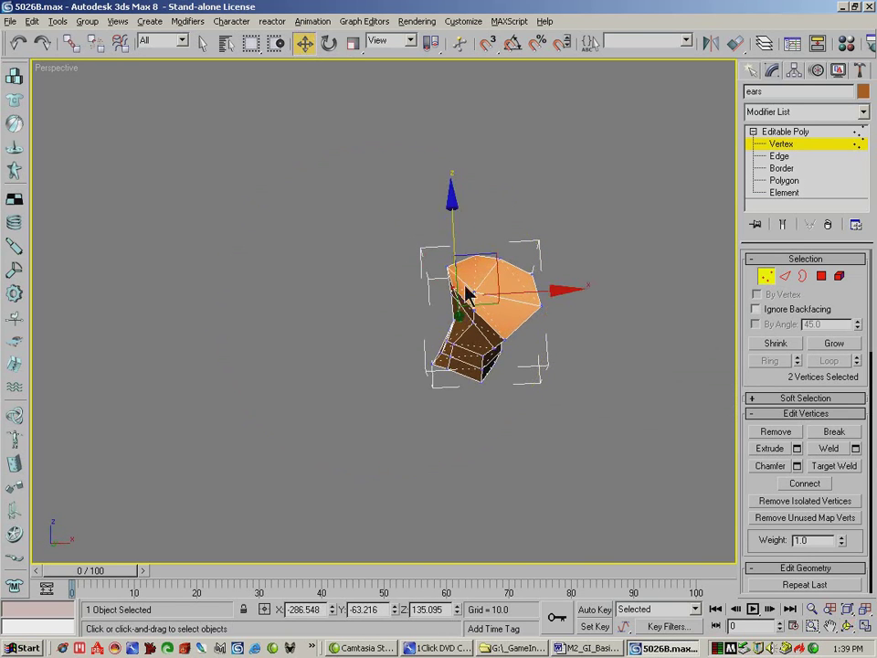
left_click(505, 288, "ctrl")
left_click_drag(526, 289, 541, 290)
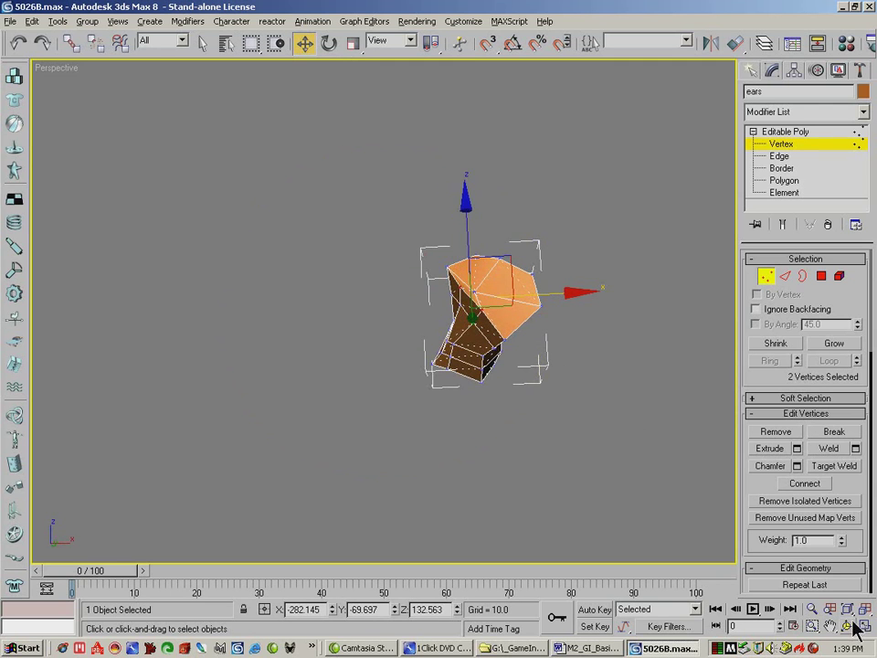
Select two neighbouring vertices on the upper edge behind the wide end and shift them slightly along Y.
left_click(849, 624)
left_click_drag(562, 421, 374, 352)
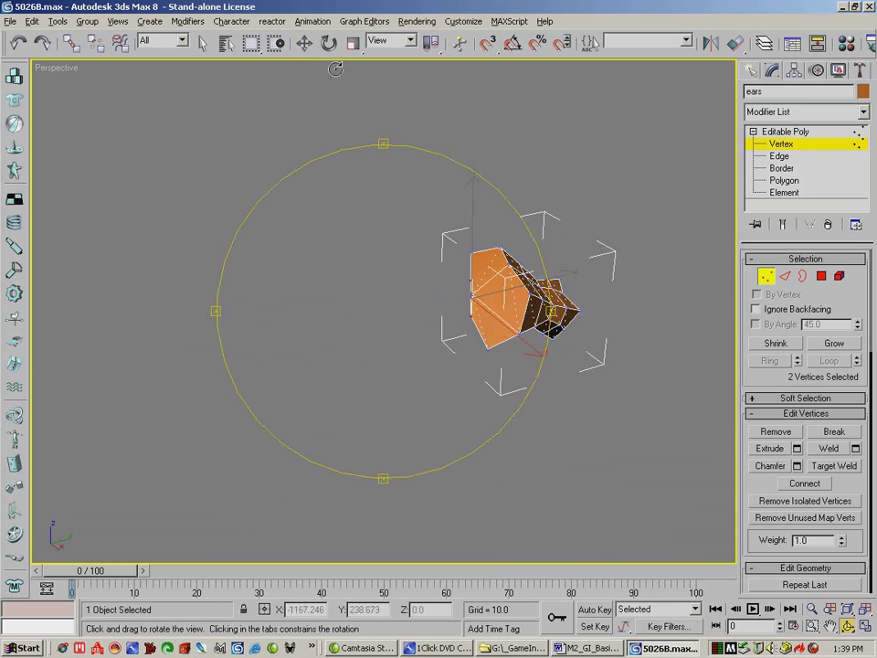
right_click(426, 204)
left_click(522, 278)
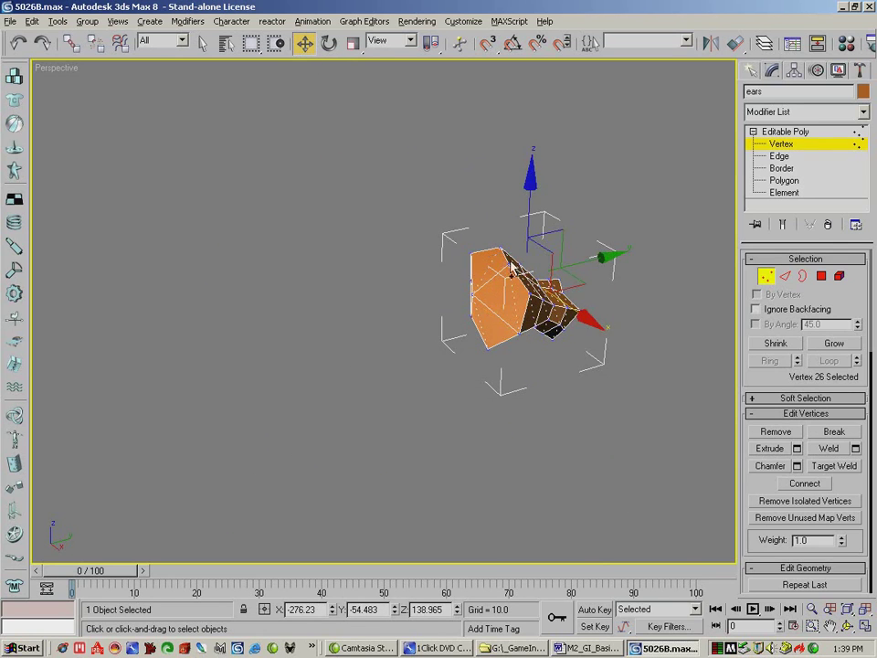
left_click(511, 263, "ctrl")
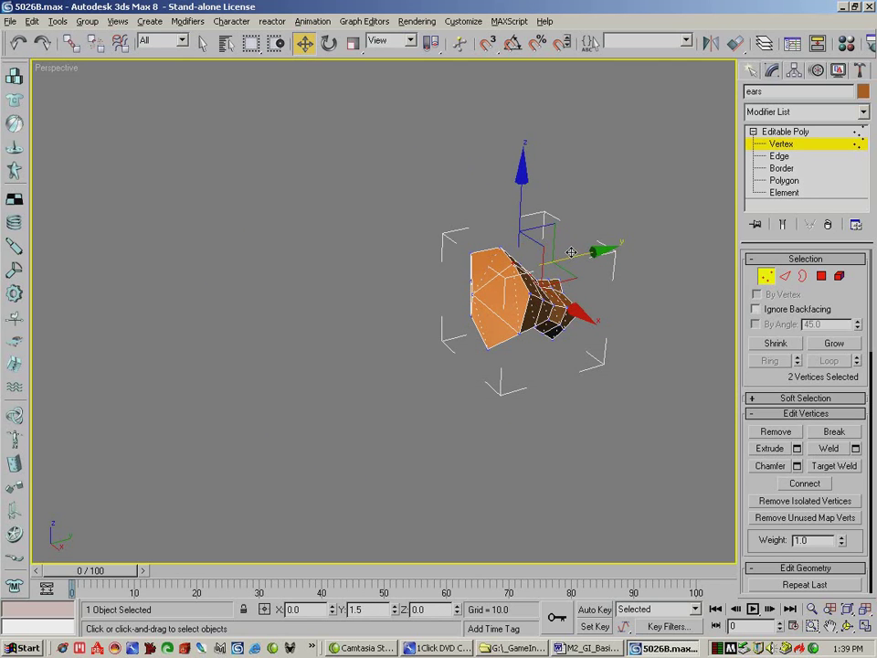
left_click_drag(571, 252, 577, 252)
Move a vertex inside the wide end face, and the neighbouring rim vertex, outward along X.
left_click(848, 628)
left_click_drag(505, 358, 676, 330)
left_click(303, 43)
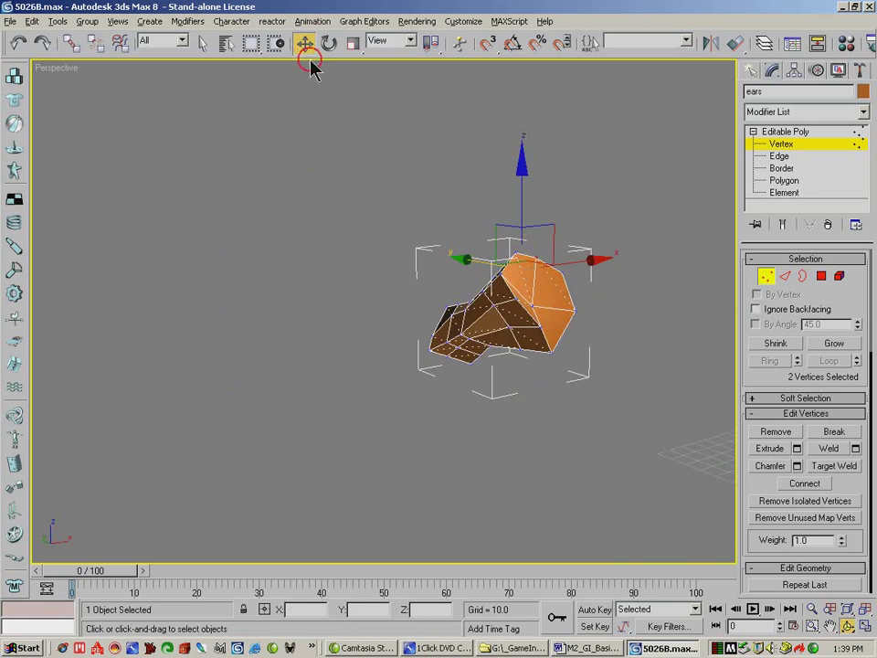
left_click(559, 304)
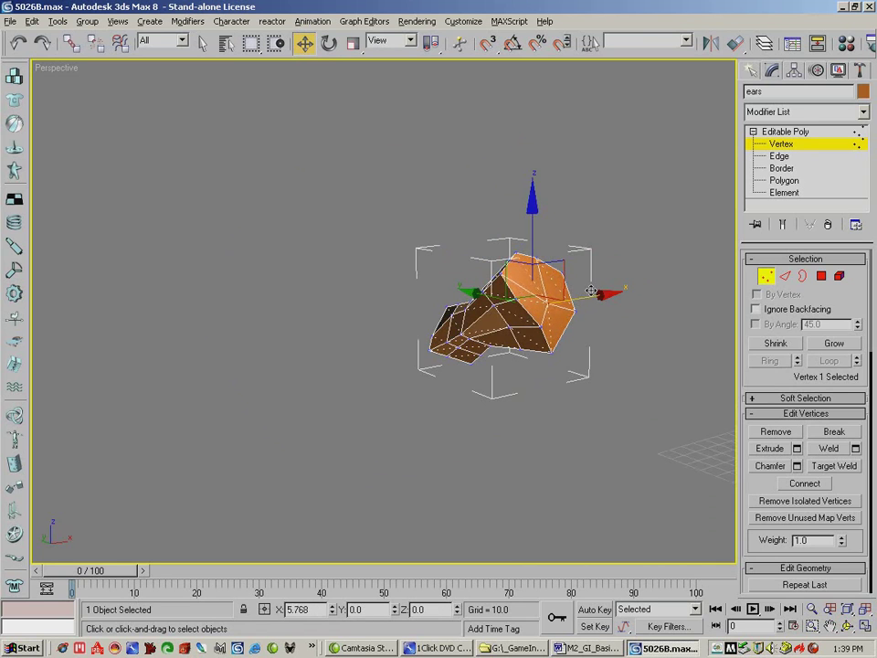
left_click_drag(589, 290, 568, 302)
left_click(514, 299)
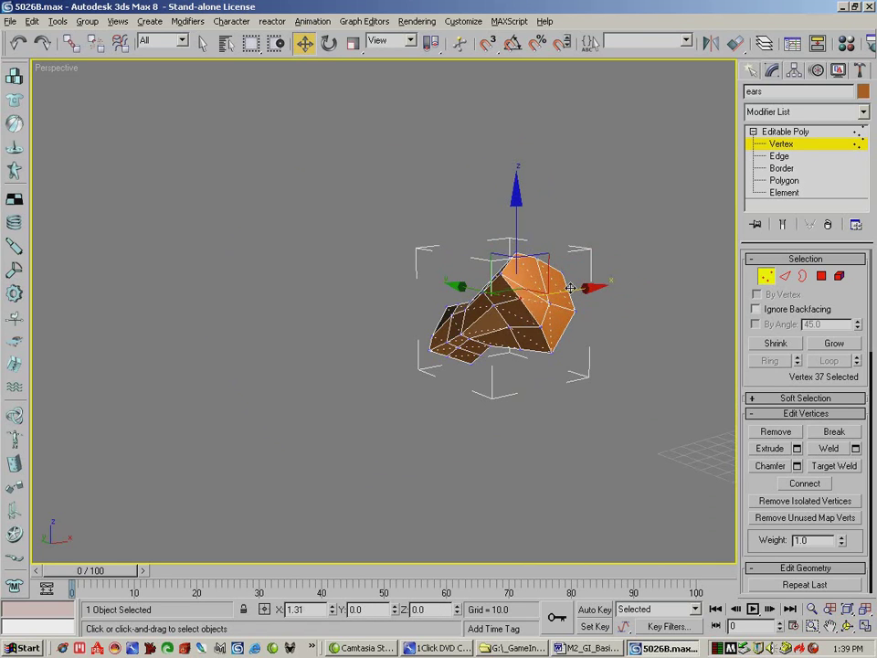
Shift two vertices on the back edge of the wide end along Y, placing the lowest corner vertex at about Y -72.3.
left_click(848, 626)
left_click_drag(602, 365, 474, 394)
left_click(304, 43)
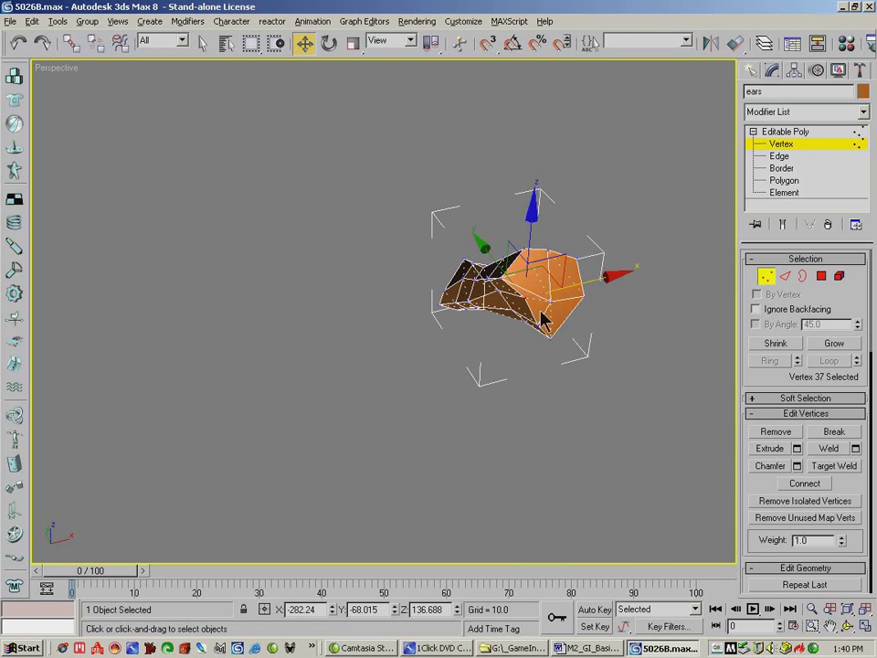
left_click(567, 298)
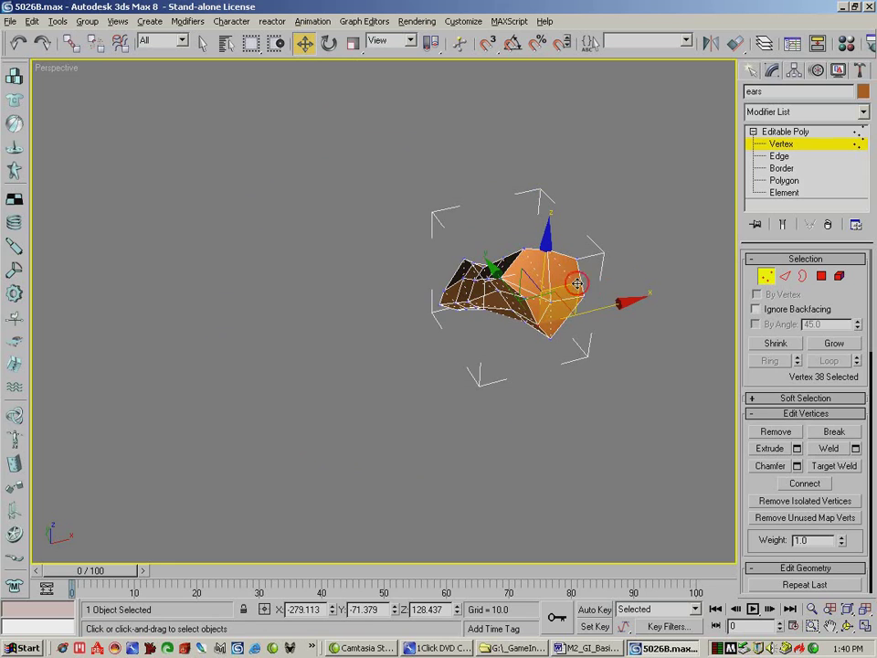
left_click(560, 280)
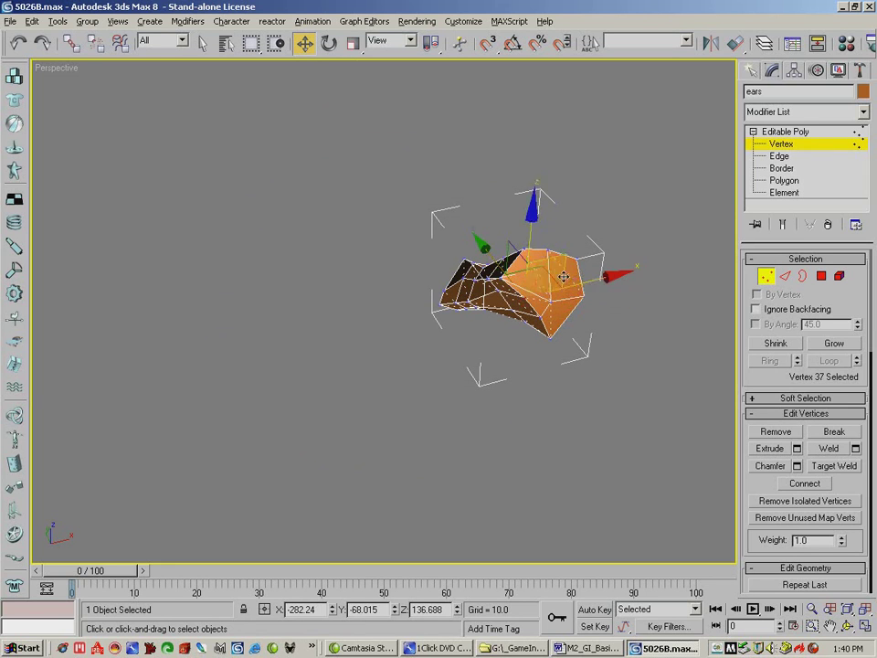
left_click(848, 625)
left_click_drag(548, 274, 263, 105)
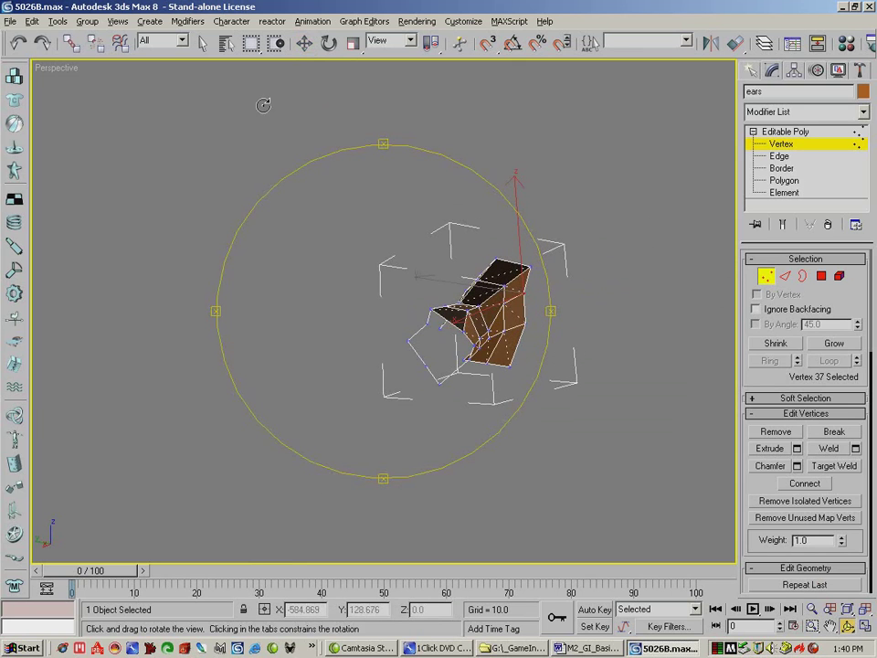
left_click(526, 322)
left_click_drag(464, 316, 454, 313)
left_click(488, 386)
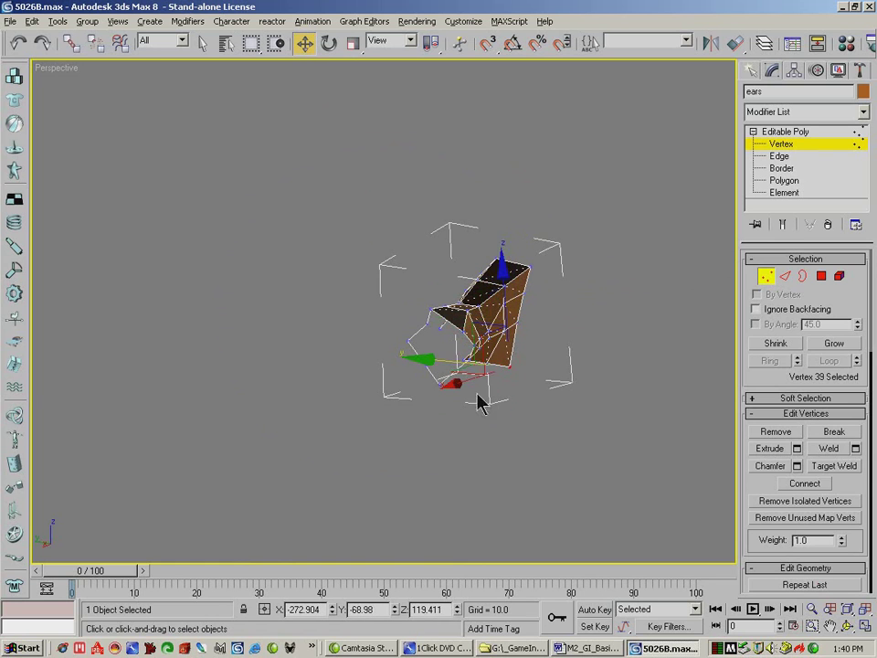
left_click_drag(445, 361, 454, 359)
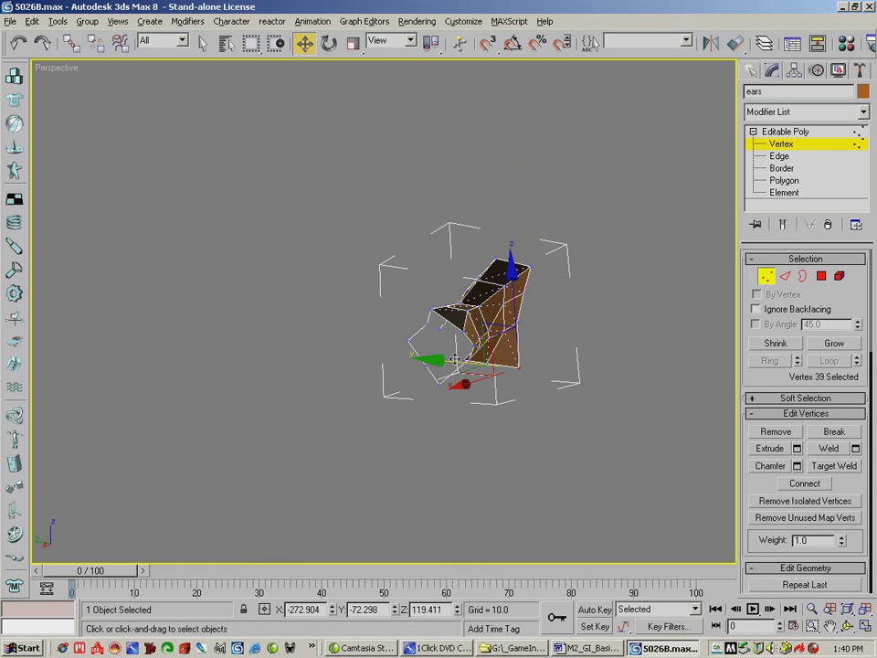
Target-weld the side vertex behind the wide end's rim to the adjacent lower rim vertex.
left_click(847, 625)
left_click_drag(567, 479, 325, 338)
right_click(352, 250)
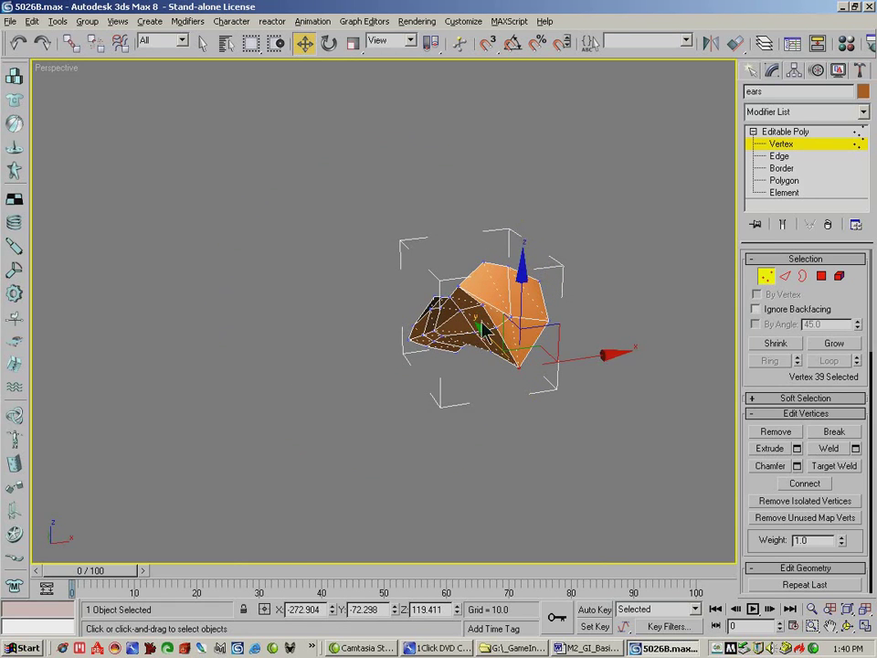
left_click(522, 342)
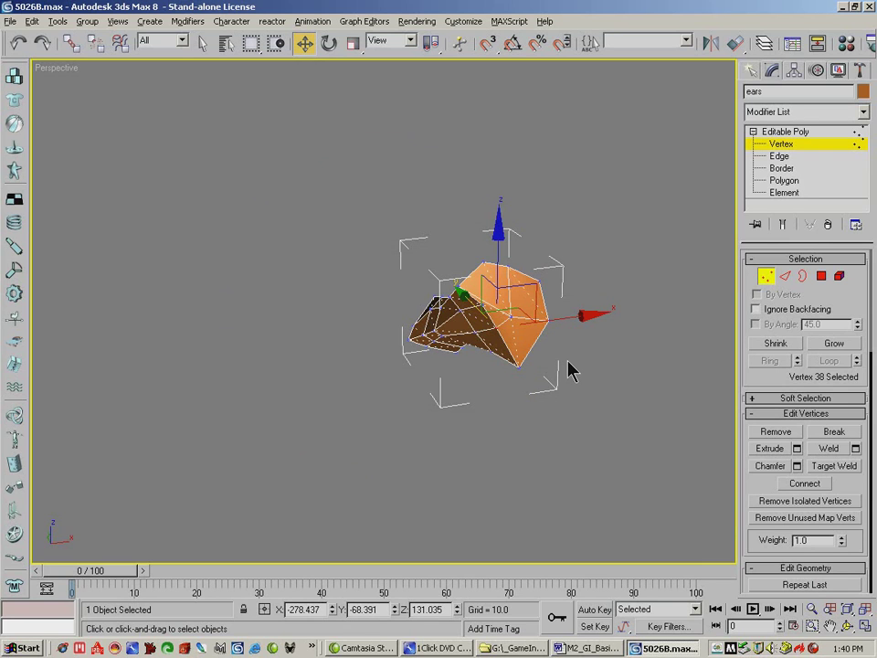
left_click(833, 466)
left_click(481, 307)
left_click(496, 327)
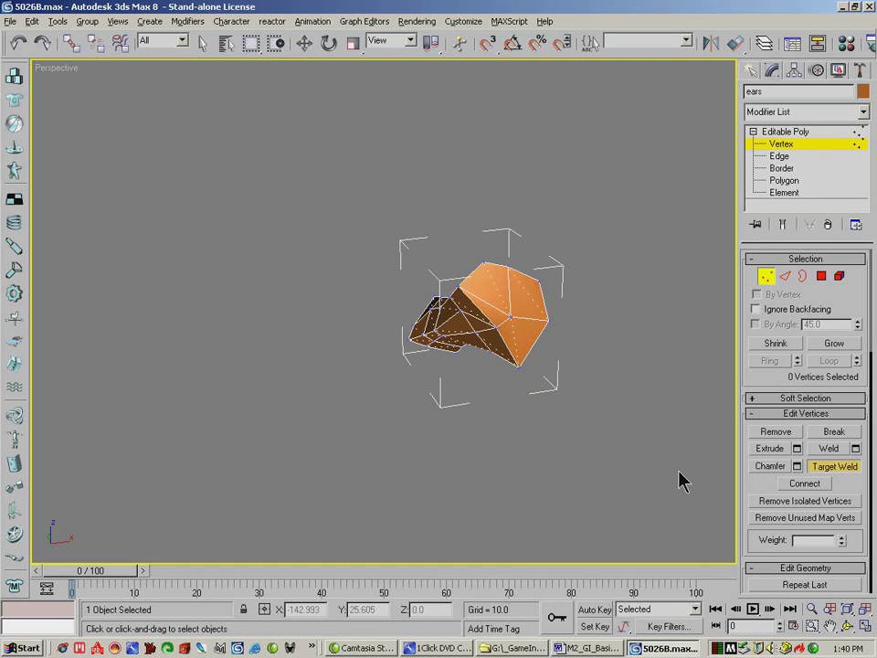
left_click(845, 621)
left_click_drag(570, 294, 393, 193)
left_click(304, 42)
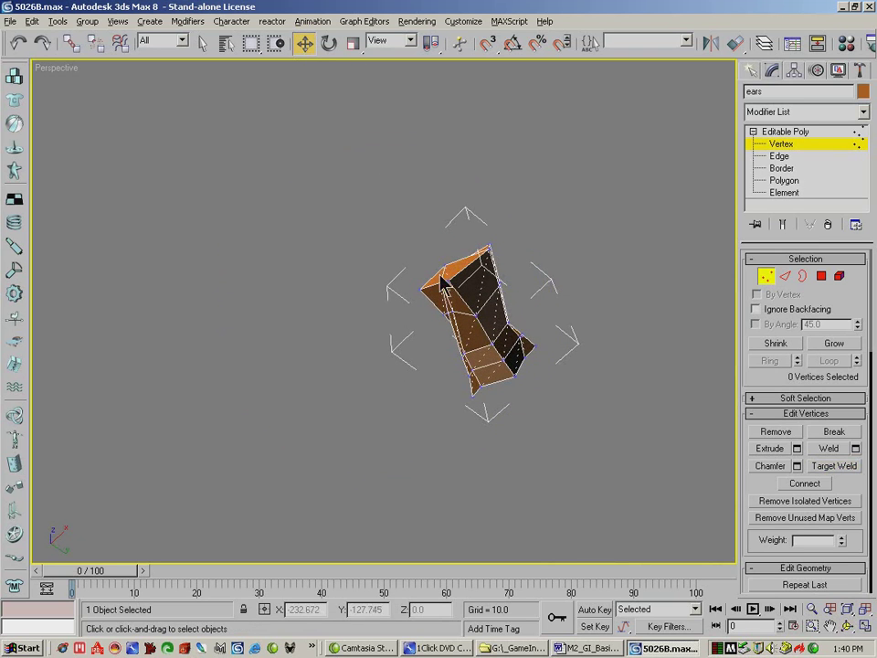
left_click(471, 262)
left_click_drag(505, 330, 782, 329)
left_click(451, 283)
Switch to polygon editing and select the four polygons of the ear's wide end face.
left_click(848, 625)
left_click(821, 275)
key("w")
left_click(438, 242)
left_click(429, 214)
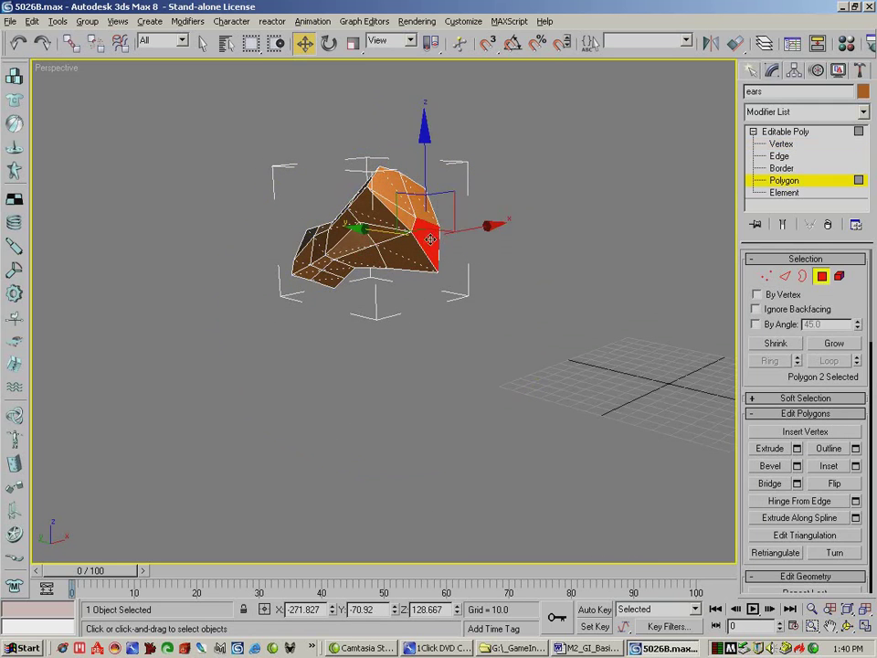
left_click(416, 201, "ctrl")
left_click(405, 190, "ctrl")
left_click(405, 190, "ctrl")
left_click(417, 193, "ctrl")
left_click(402, 191, "ctrl")
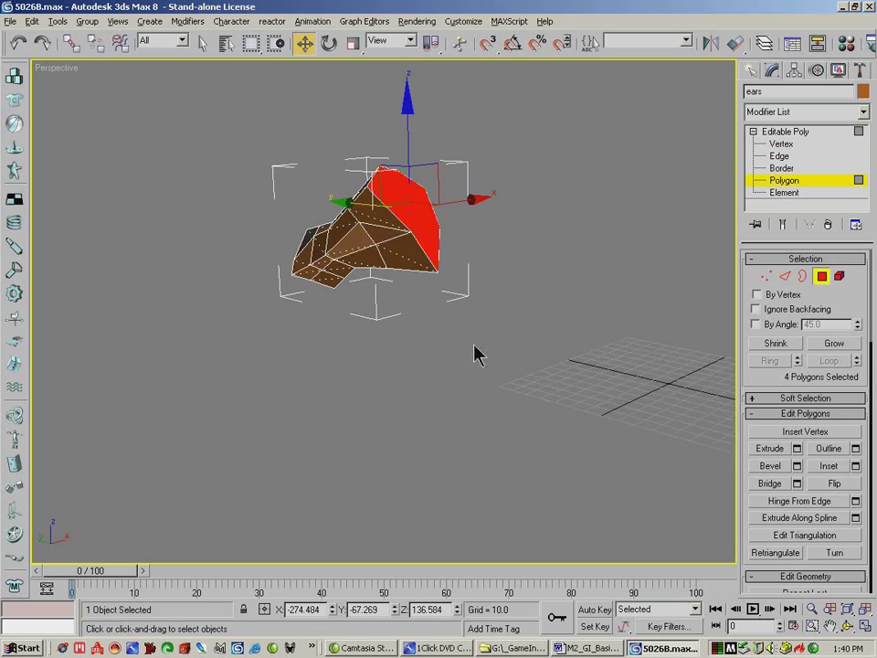
Bevel the four end polygons as a group with a height of 16.397 and an outline amount of 0.475.
left_click(797, 465)
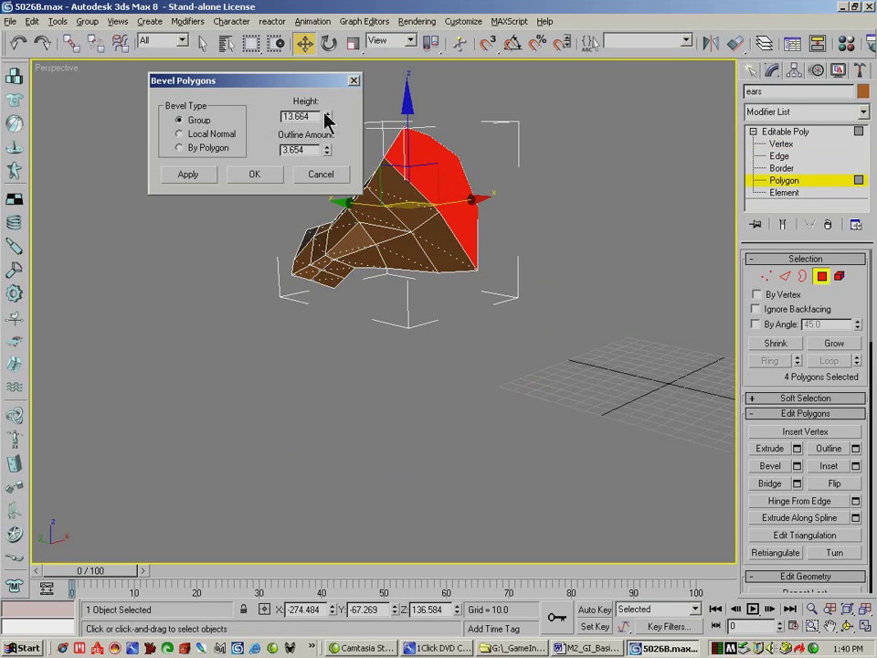
left_click_drag(331, 120, 328, 100)
left_click_drag(327, 153, 343, 221)
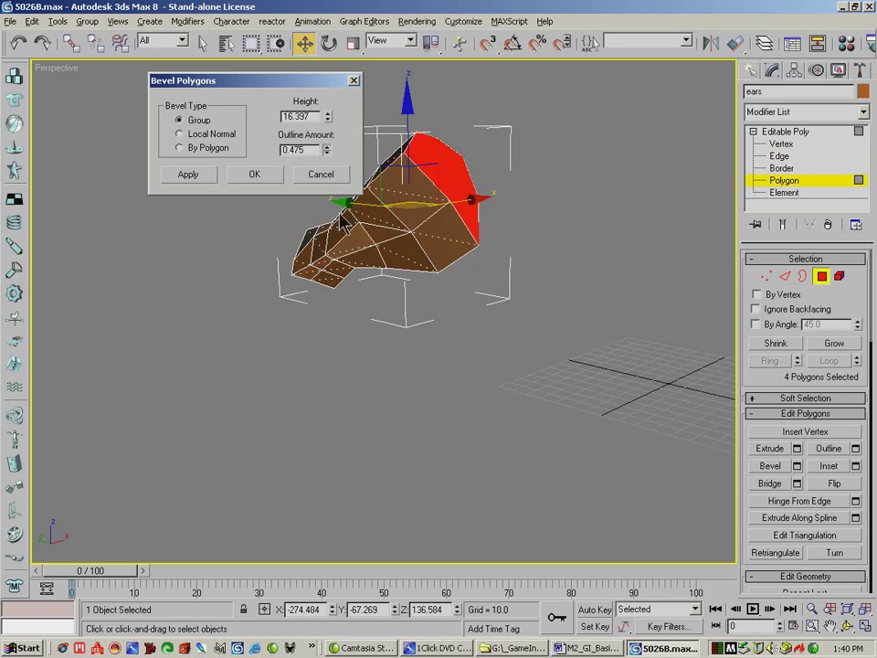
left_click(253, 176)
Move the four beveled end polygons along X to about -280.7 to start bending the ear.
left_click(847, 626)
left_click_drag(475, 333, 352, 202)
left_click(304, 43)
left_click_drag(511, 175, 499, 176)
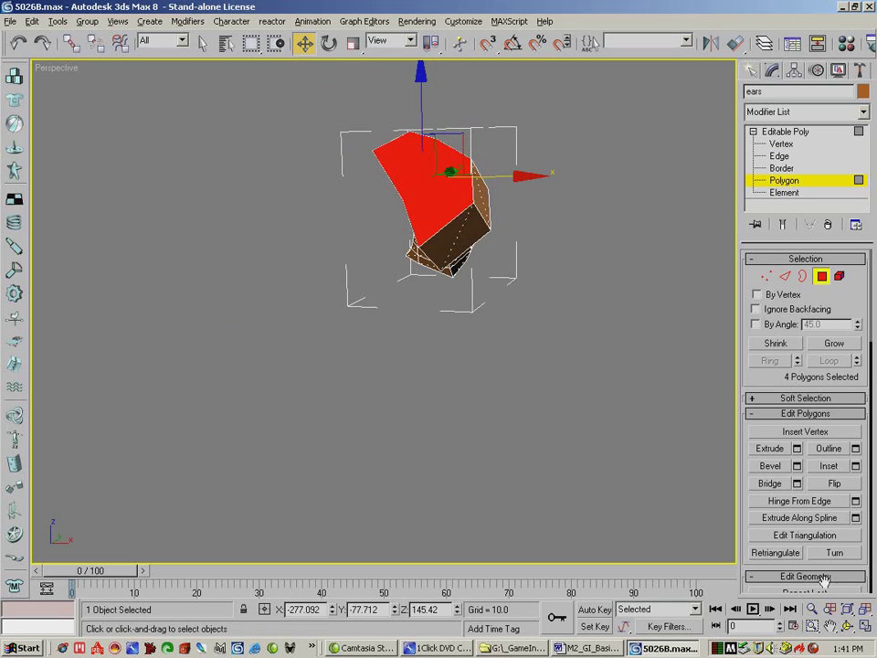
left_click(851, 625)
left_click_drag(438, 309, 594, 319)
key("w")
left_click_drag(371, 139, 370, 221)
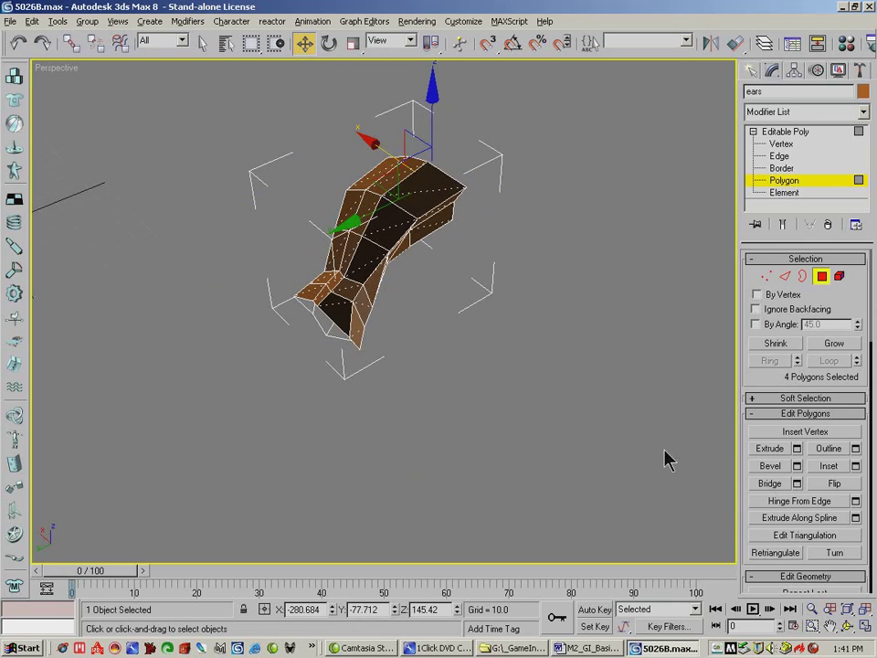
Move the four end polygons outward and down in the YZ plane to about Y -80.6, Z 143.
left_click(847, 626)
left_click_drag(444, 296, 353, 148)
left_click(305, 44)
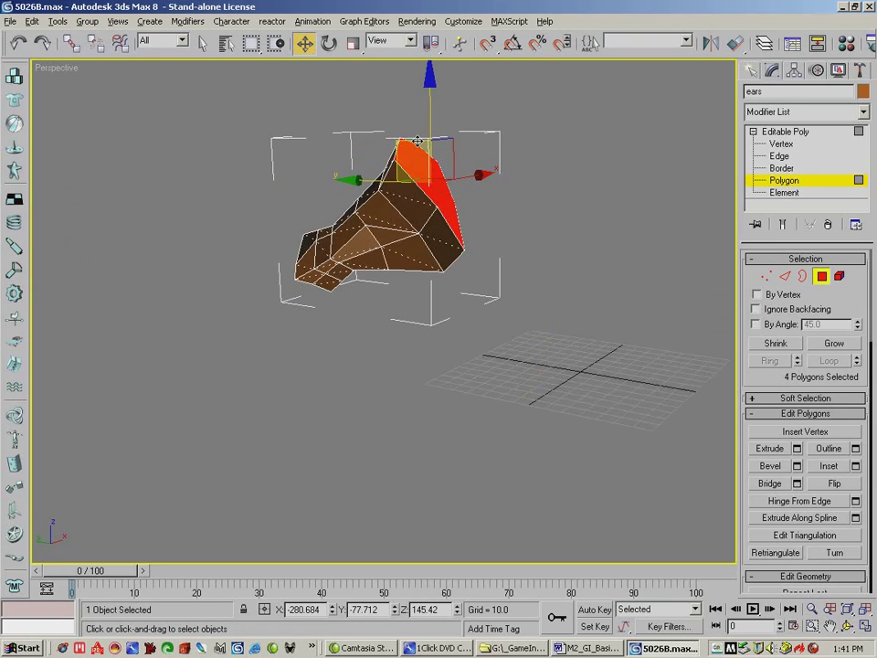
left_click_drag(418, 141, 425, 149)
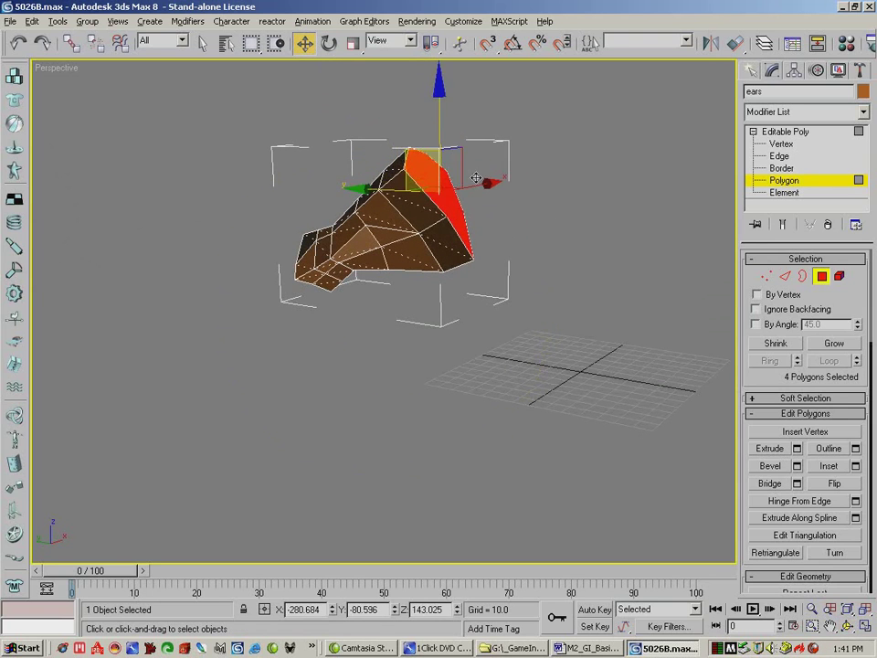
Bevel the four end polygons once more as a group with an adjusted height to lengthen the ear.
left_click(796, 466)
left_click_drag(327, 116, 311, 319)
left_click(254, 173)
Curve the ear by moving the four end polygons in the XZ plane to about X -289.1, Z 145.4.
left_click(846, 628)
right_click(429, 125)
left_click_drag(512, 133, 498, 142)
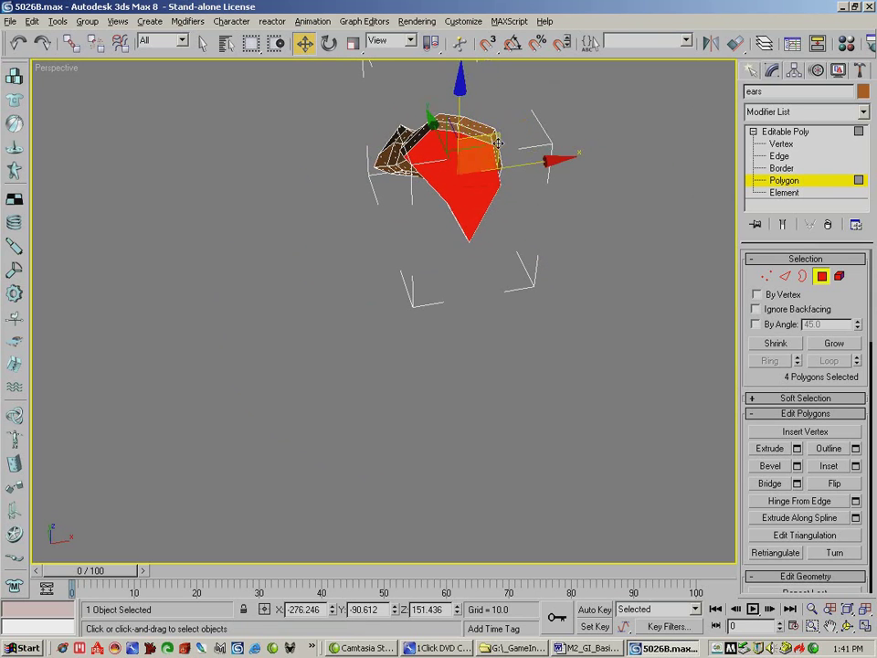
left_click(847, 626)
left_click_drag(509, 411, 583, 265)
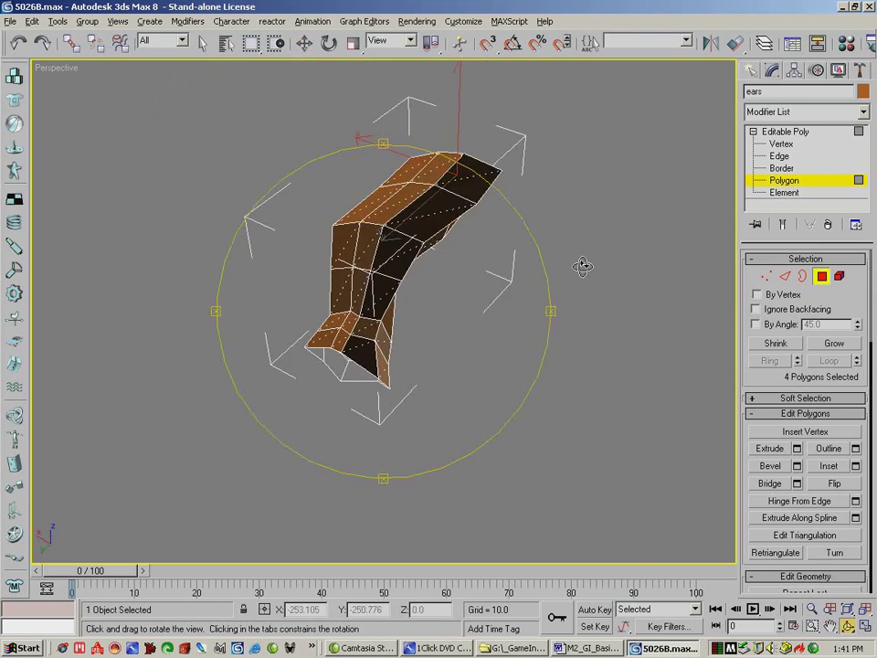
left_click(304, 43)
left_click_drag(443, 137, 464, 152)
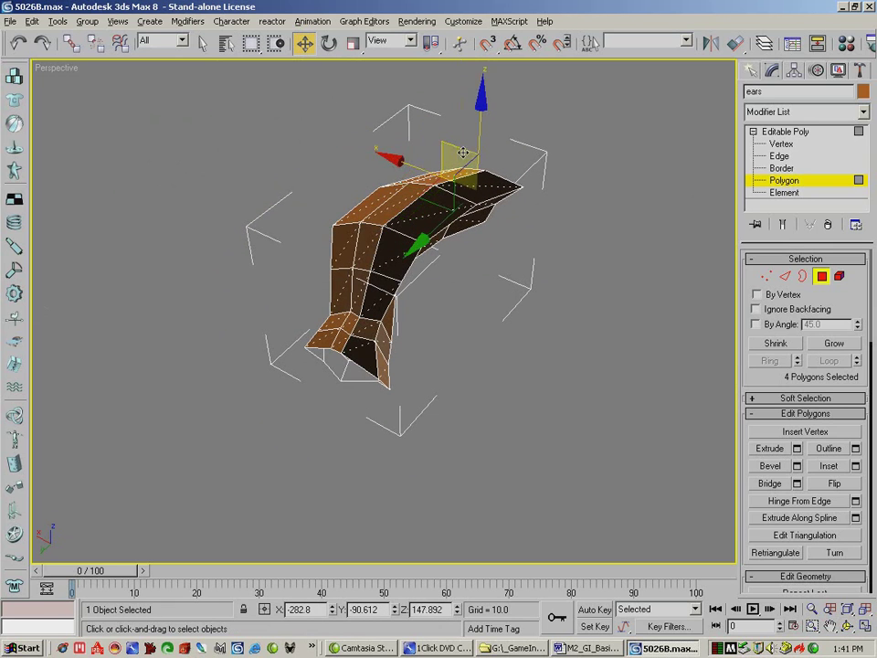
Round the ear's end by moving its four upper vertices in the YZ plane, and its lower corner vertex to about Y -98, Z 131.6.
left_click(849, 625)
mouse_move(356, 251)
left_mouse_down()
mouse_move(251, 226)
mouse_move(243, 208)
mouse_move(279, 188)
mouse_move(293, 196)
mouse_move(321, 252)
mouse_move(337, 249)
mouse_move(318, 254)
mouse_move(364, 248)
left_mouse_up()
left_click(304, 44)
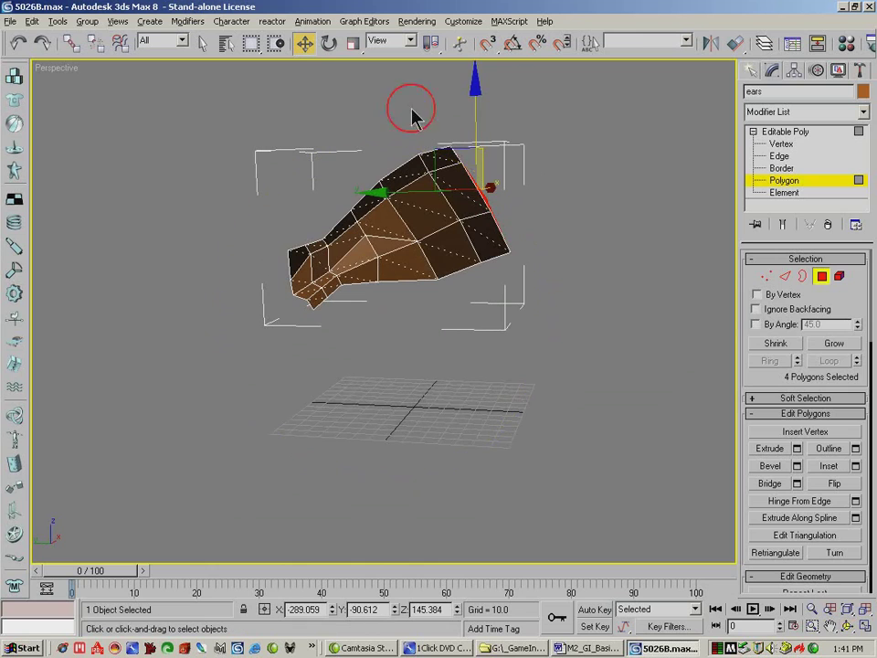
left_click(764, 276)
left_click(463, 166, "ctrl")
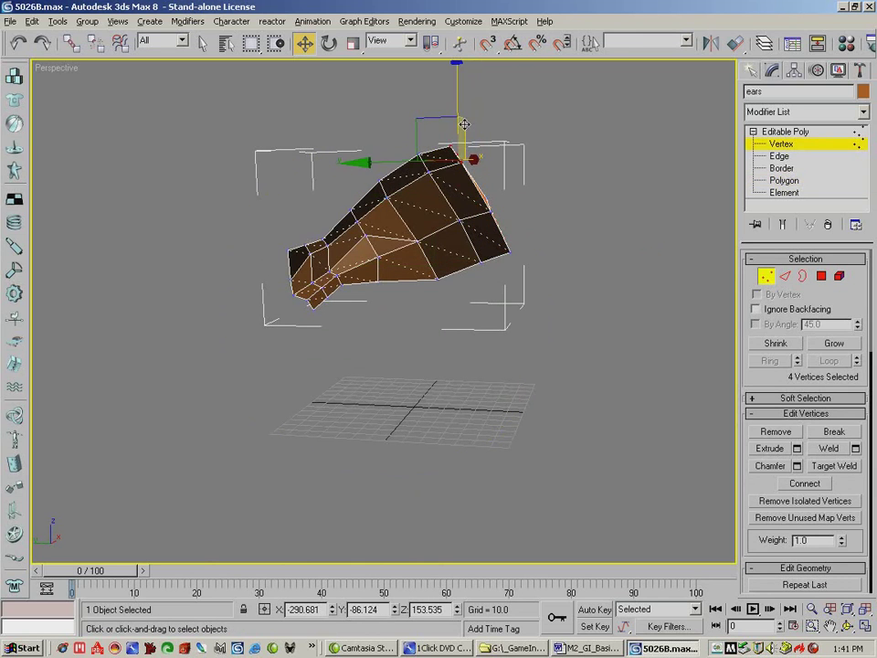
left_click_drag(445, 118, 455, 128)
left_click_drag(525, 236, 497, 263)
left_click_drag(498, 212, 493, 200)
Select the three vertices across the ear just behind its end and move them in the XZ plane.
left_click(849, 625)
left_click_drag(375, 300, 286, 177)
left_click(304, 43)
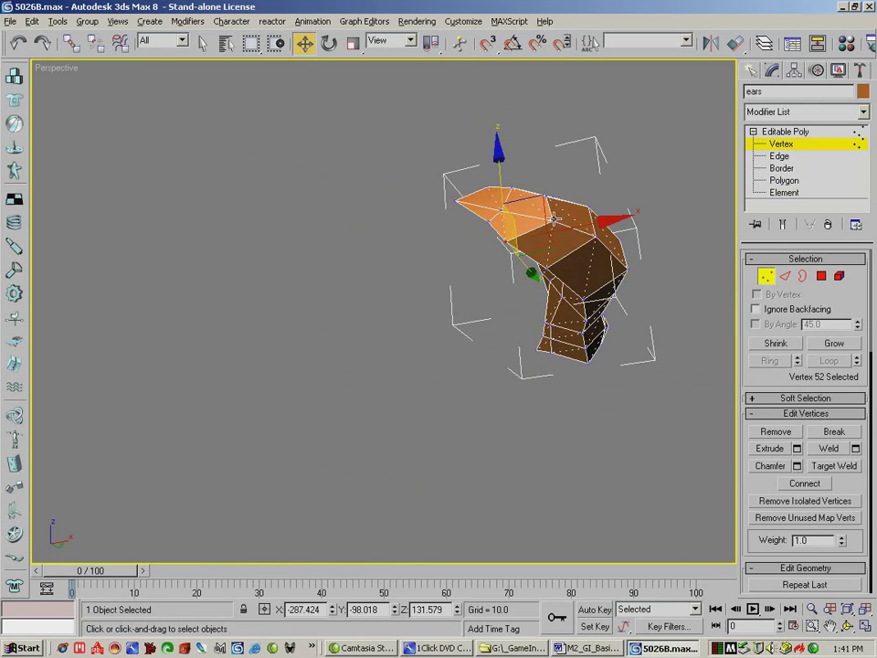
left_click(552, 221)
left_click(546, 195, "ctrl")
left_click(559, 194, "ctrl")
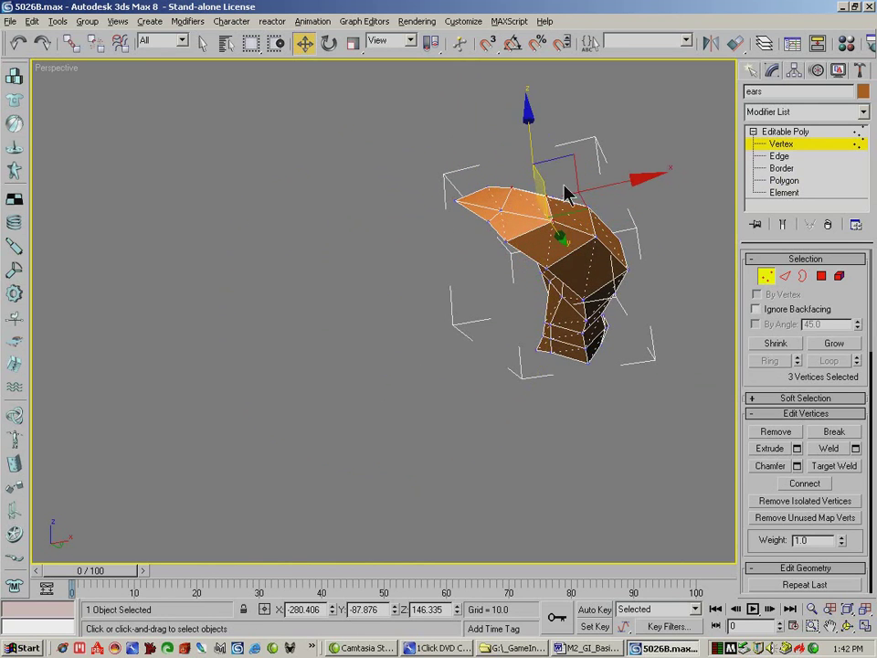
left_click_drag(567, 158, 515, 143)
Select the upper corner vertex at the ear's end and nudge it to refine the tip's outline.
left_click(487, 186)
left_click(858, 636)
left_click_drag(650, 388, 685, 330)
left_click(304, 43)
left_click_drag(437, 176, 445, 178)
mouse_move(506, 160)
left_mouse_down()
mouse_move(473, 191)
mouse_move(445, 174)
mouse_move(456, 174)
mouse_move(456, 211)
mouse_move(258, 192)
mouse_move(190, 211)
mouse_move(257, 98)
left_mouse_up()
left_click(490, 214)
left_click(848, 625)
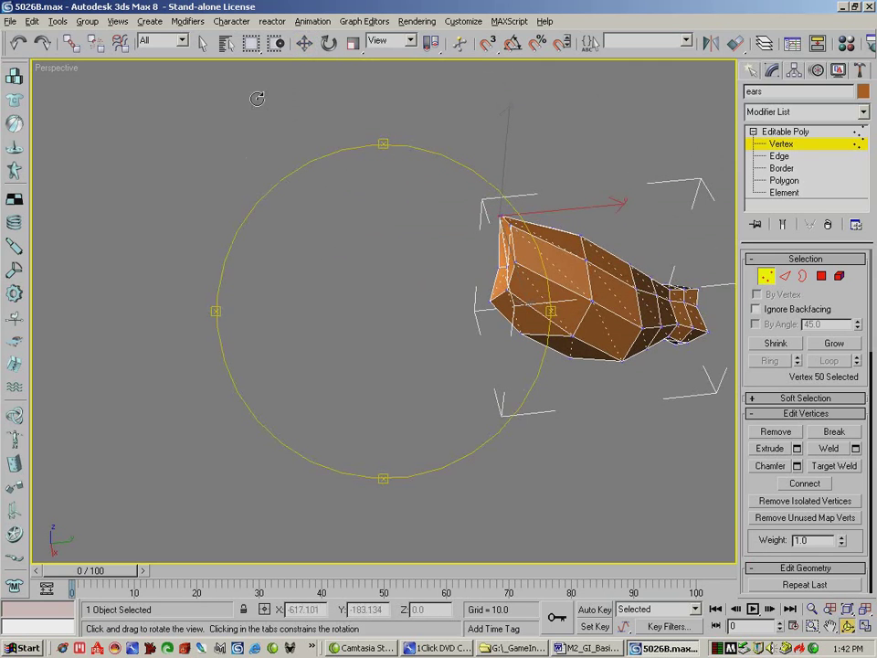
Move two vertices in the middle of the ear's end in the YZ plane to about Y -97.6, Z 150.4.
left_click(305, 43)
left_click(505, 294)
left_click(523, 277)
left_click(516, 262, "ctrl")
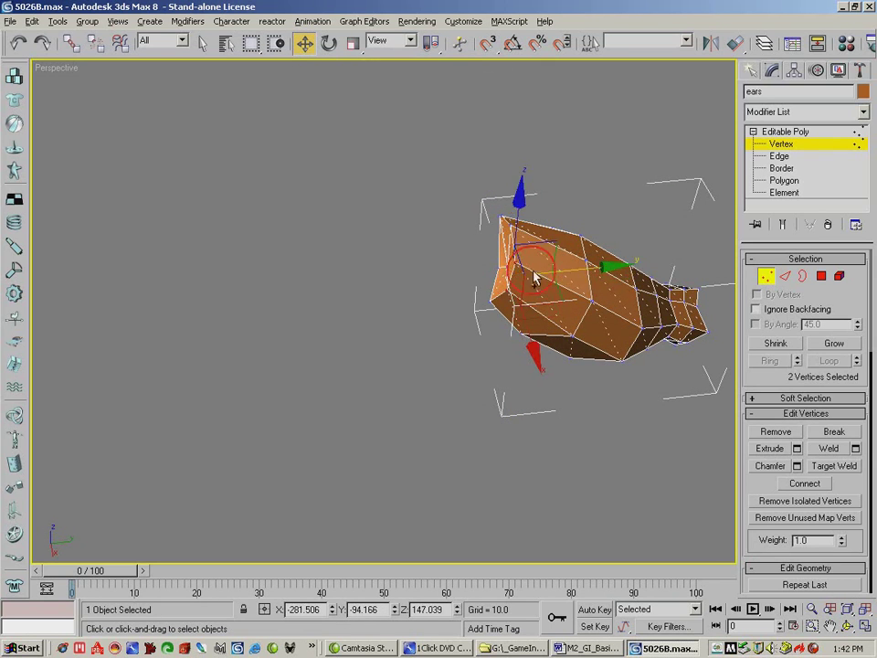
left_click_drag(552, 250, 545, 244)
Rotate the nine end vertices about Z and shift them in the YZ plane to continue the ear's curve.
left_click(846, 626)
left_click_drag(534, 368, 519, 216)
left_click(304, 42)
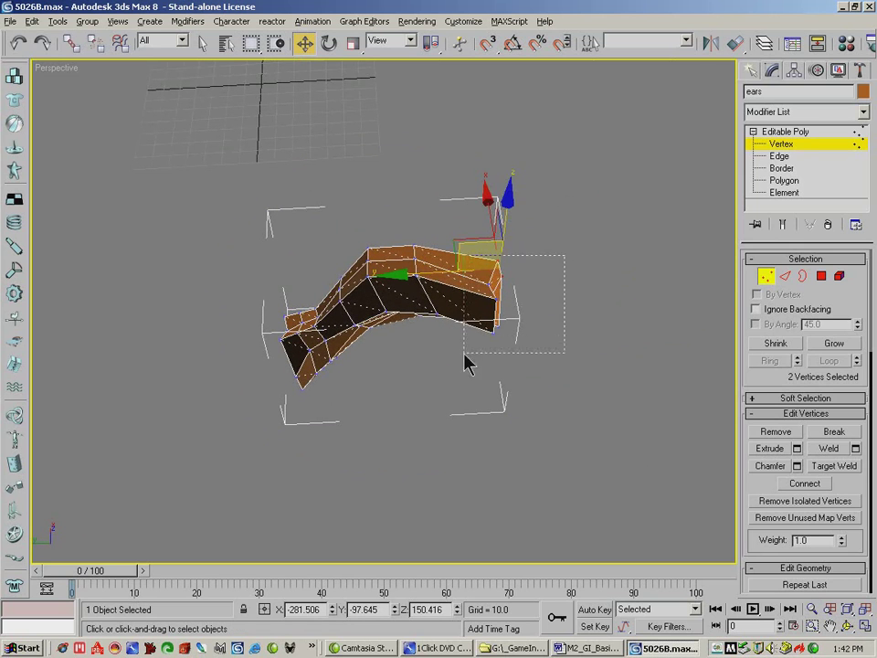
left_click_drag(468, 345, 467, 345)
left_click(329, 44)
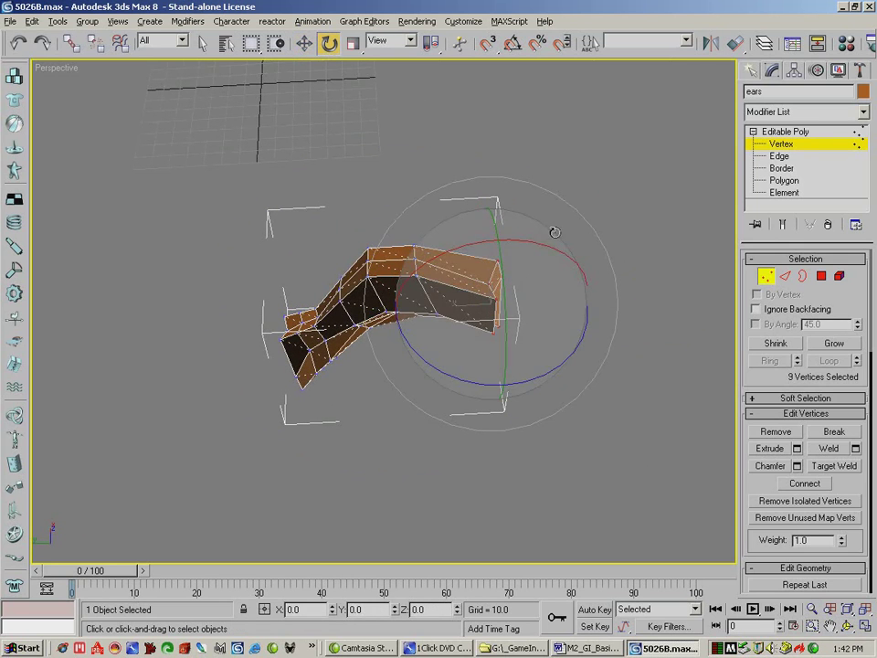
left_click_drag(570, 355, 530, 365)
left_click(304, 43)
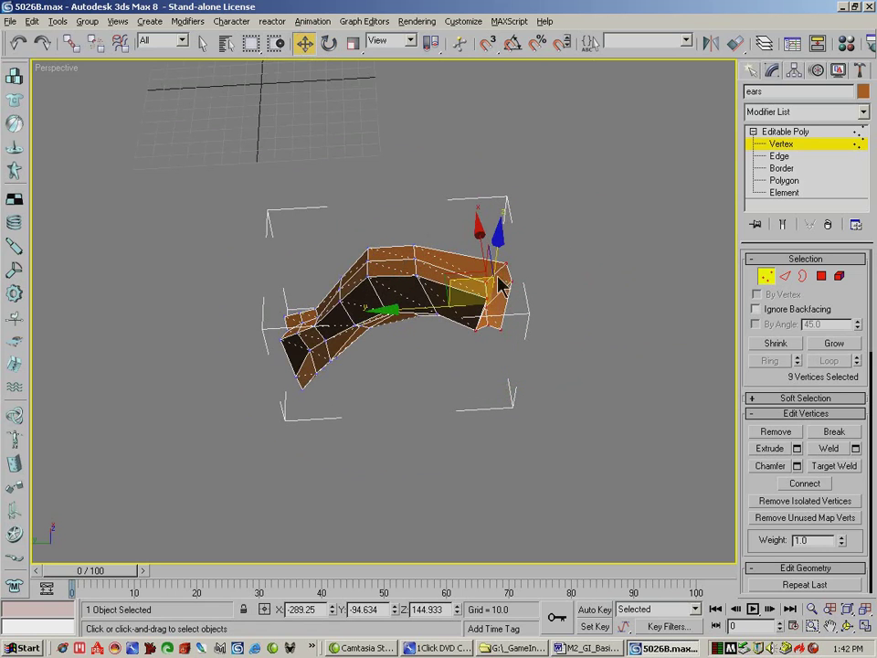
left_click_drag(475, 274, 460, 267)
Nudge a single vertex near the ear's end in the XY plane by about X -1, Y -3.5.
left_click(436, 273)
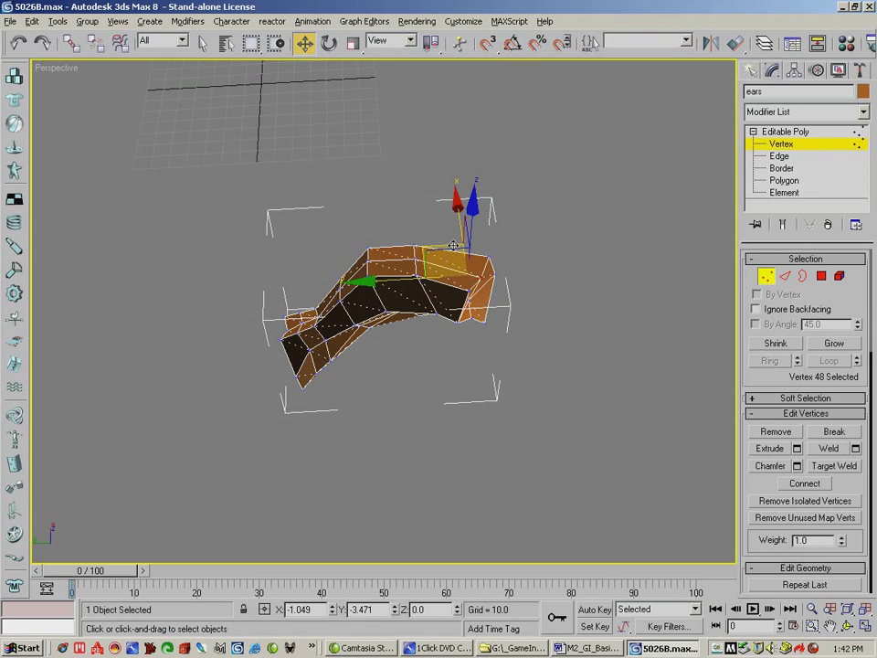
left_click_drag(447, 244, 463, 282)
left_click(449, 270)
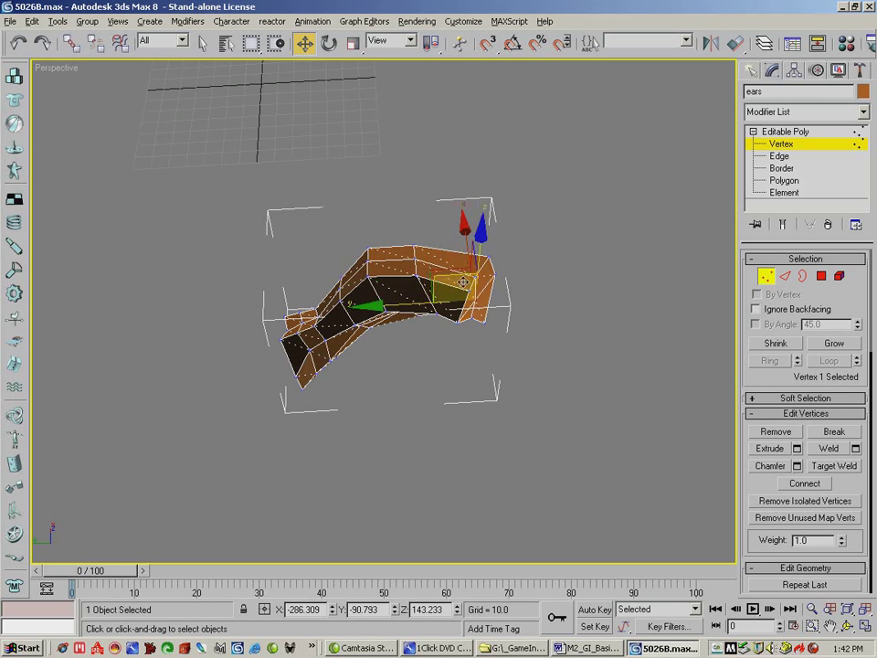
Bevel the four end polygons as a group with height 15.577 and outline amount -5.805 to taper the ear's tip.
left_click(849, 623)
left_click_drag(454, 323, 490, 251)
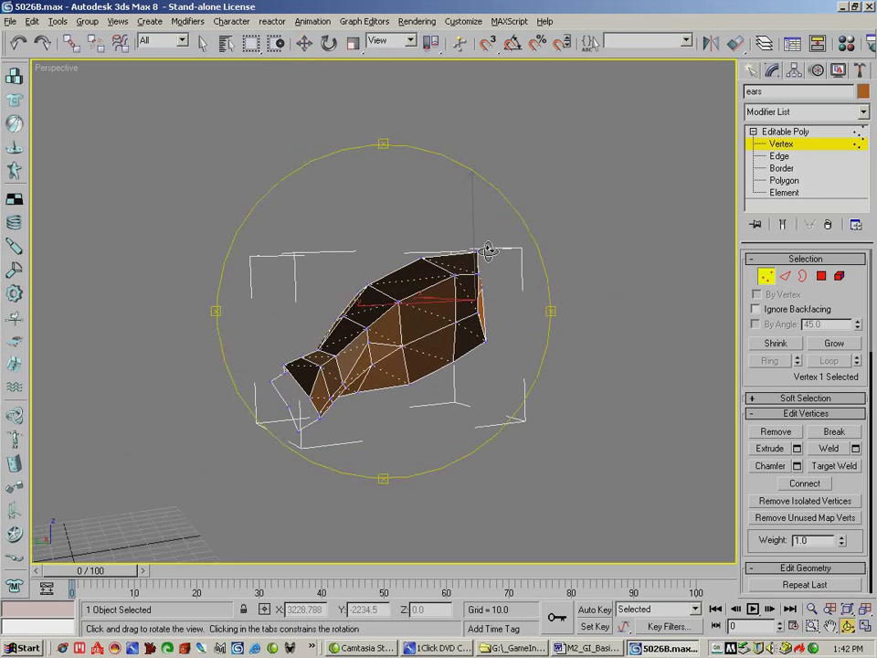
left_click(821, 275)
right_click(687, 279)
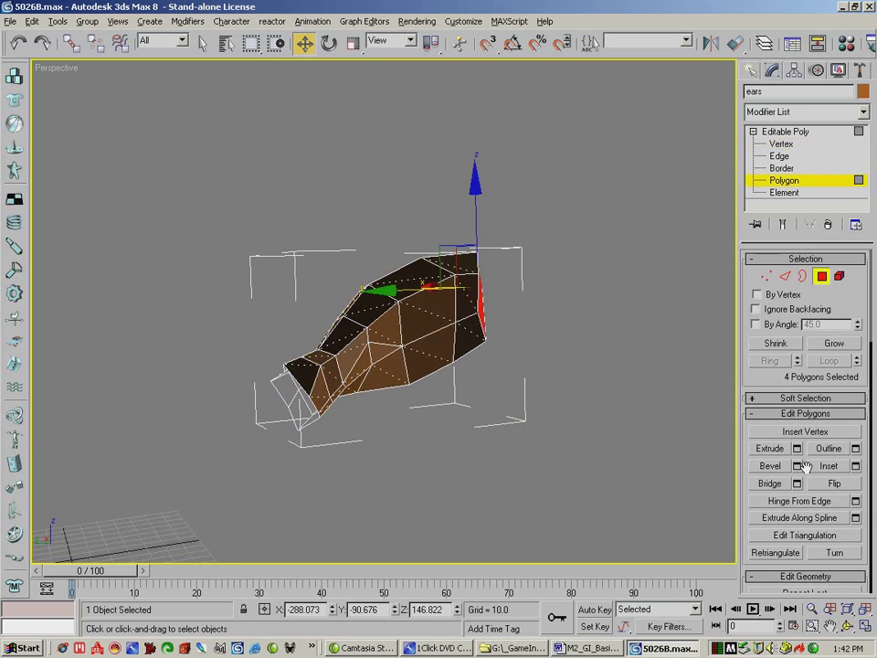
left_click(796, 466)
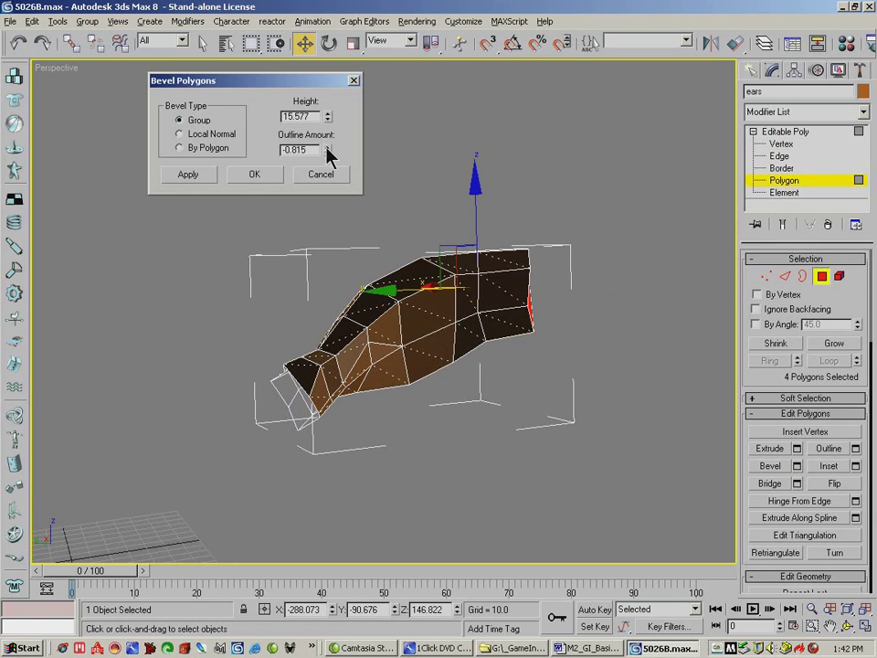
left_click_drag(326, 149, 391, 526)
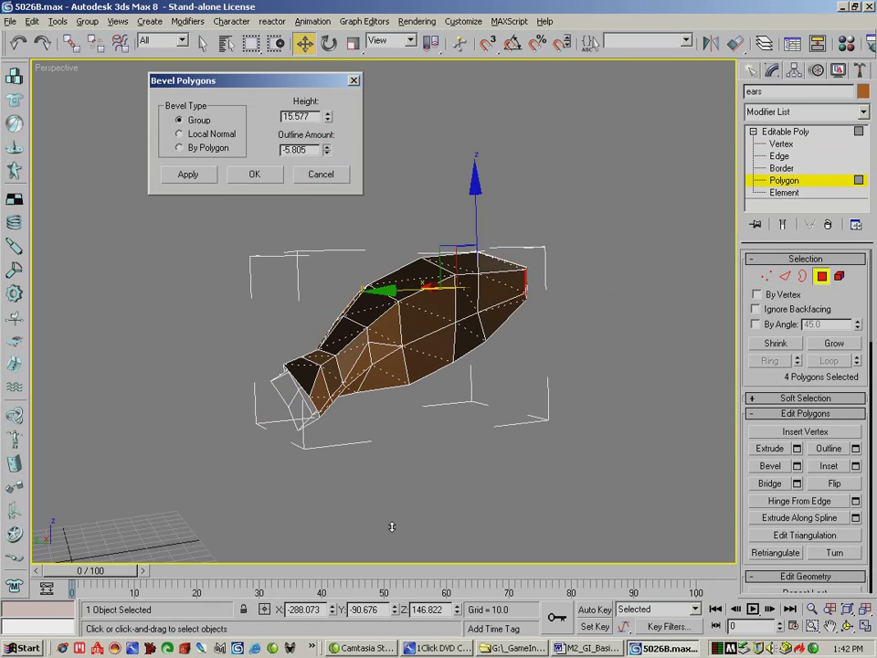
left_click(847, 627)
left_click_drag(427, 336, 398, 340)
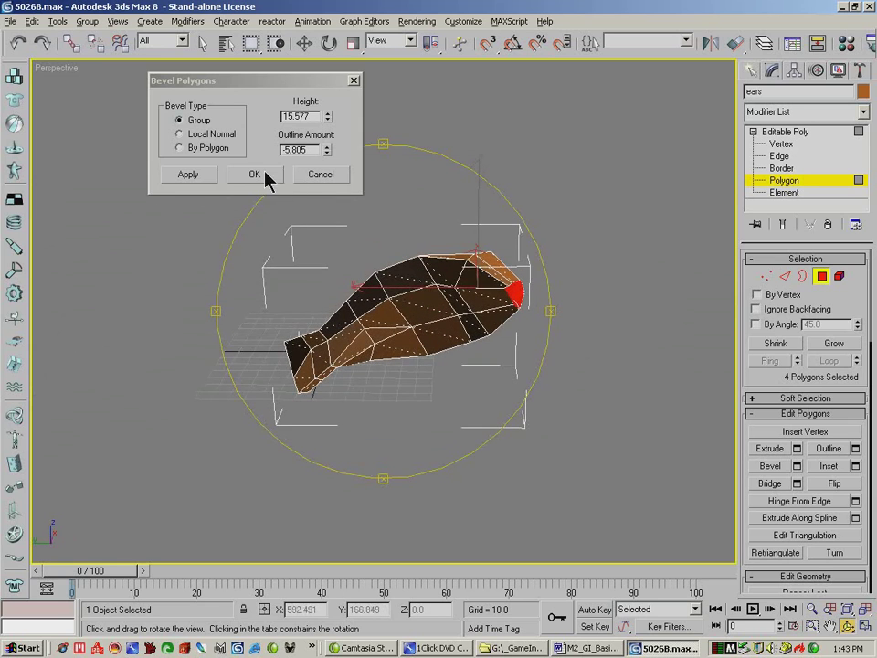
left_click(274, 178)
Move the inner vertex just behind the tapered tip in the YZ plane to about Y -85.8, Z 152.5.
left_click_drag(504, 338, 462, 342)
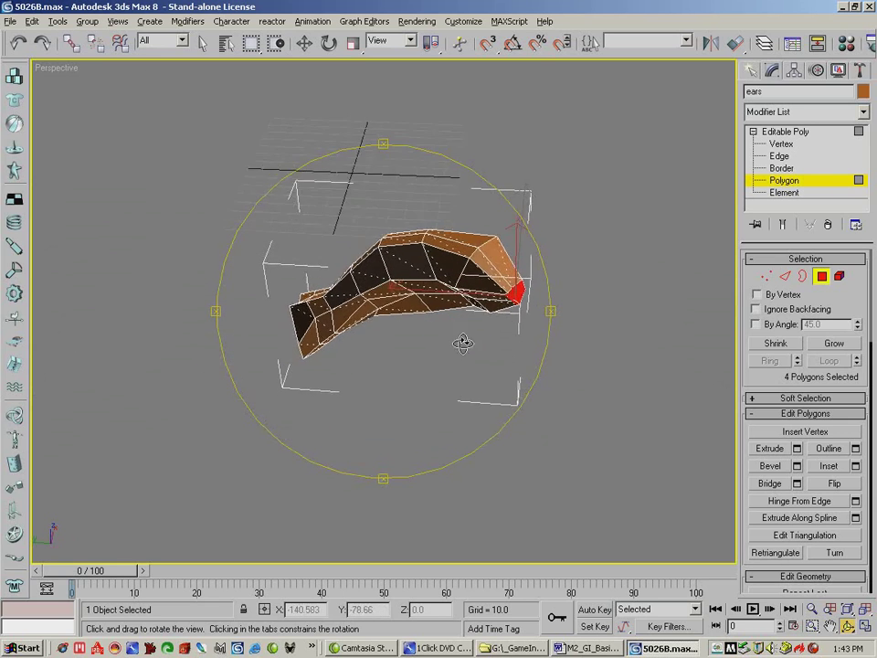
left_click(766, 275)
key("w")
left_click(453, 288)
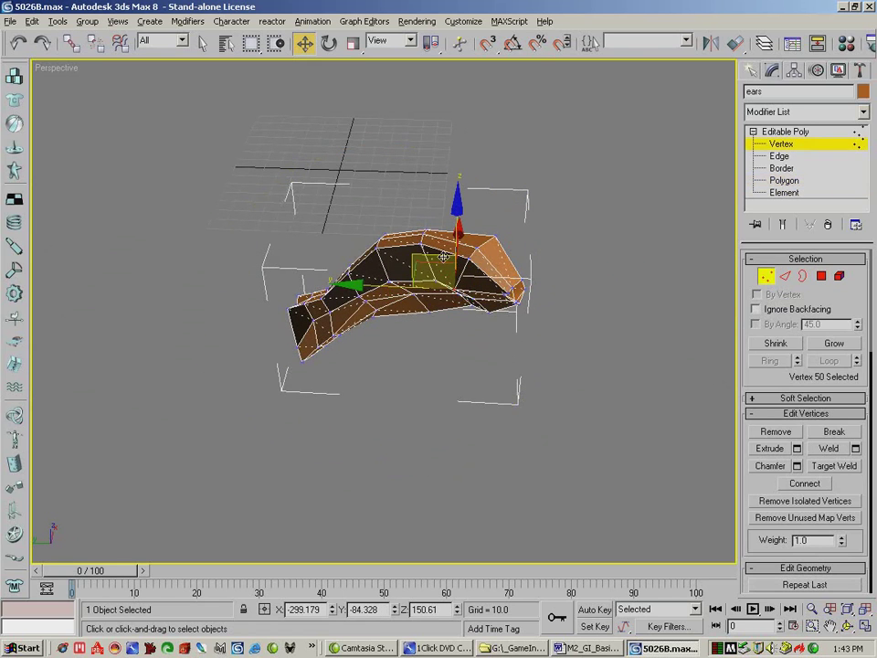
left_click_drag(448, 251, 450, 250)
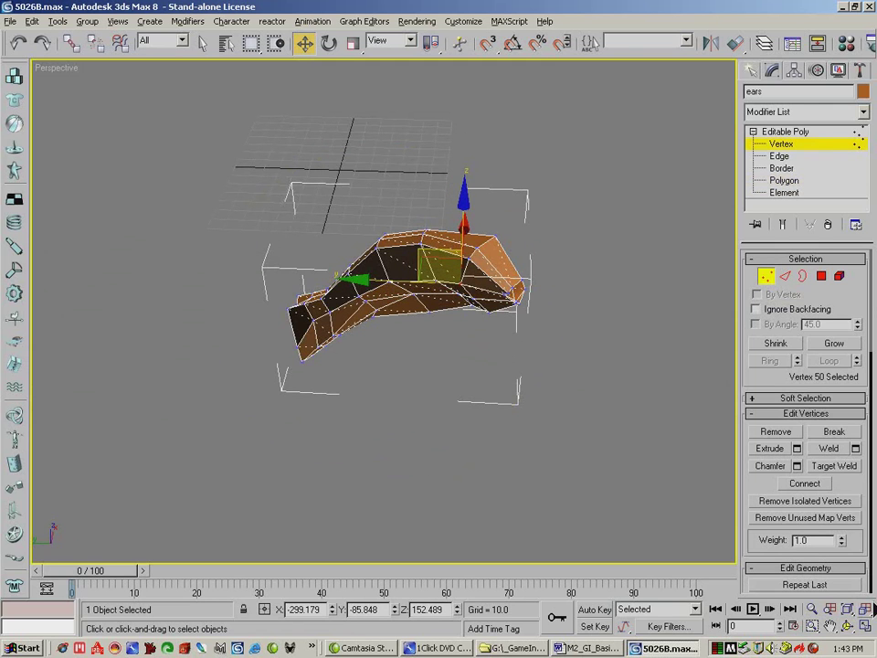
Merge neighbouring vertices at the ear's tip with Target Weld to simplify the tip.
left_click(847, 626)
left_click_drag(456, 310, 391, 255)
left_click(843, 465)
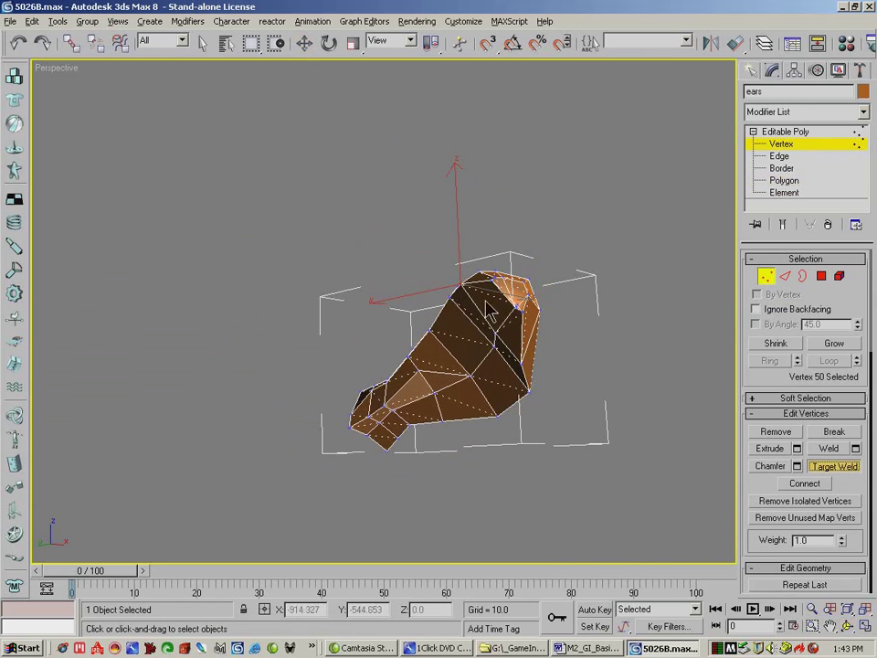
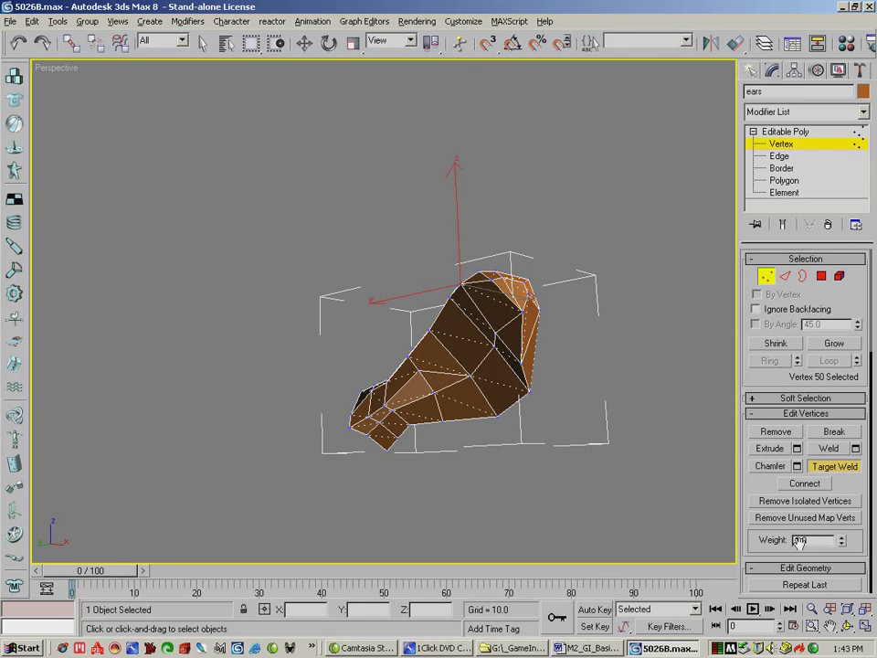
Move the two inner vertices nearest the tip one by one toward the ear's lower edge, the second to about Y -85.2, Z 128.7.
left_click(849, 628)
left_click_drag(494, 333, 577, 328)
left_click_drag(595, 341, 598, 291)
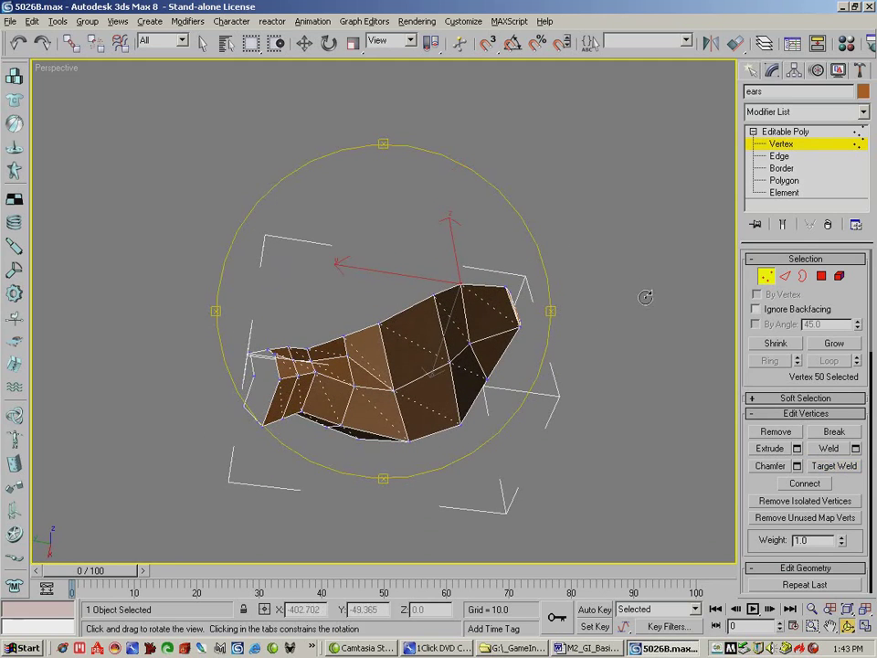
left_click(304, 43)
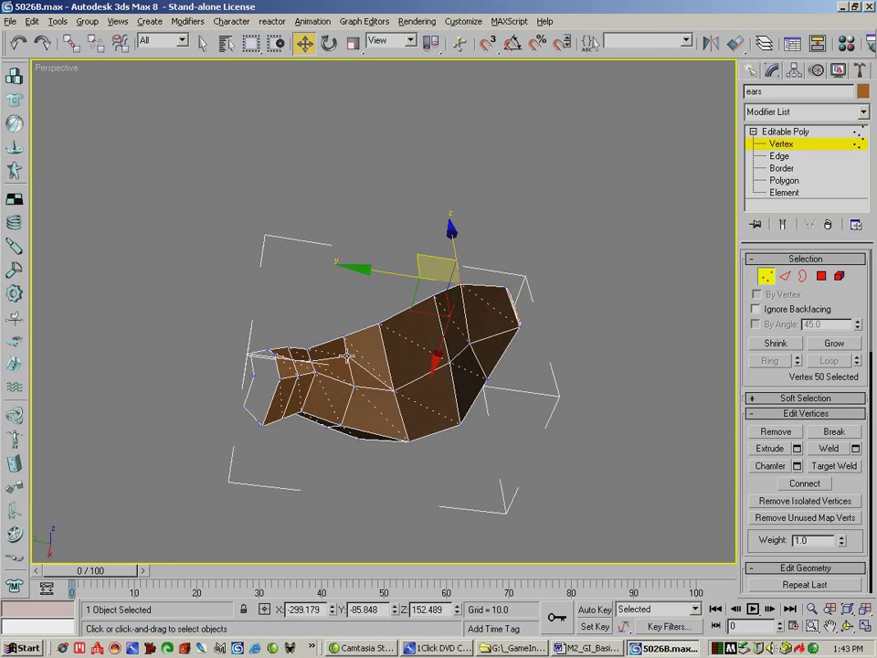
left_click(485, 363)
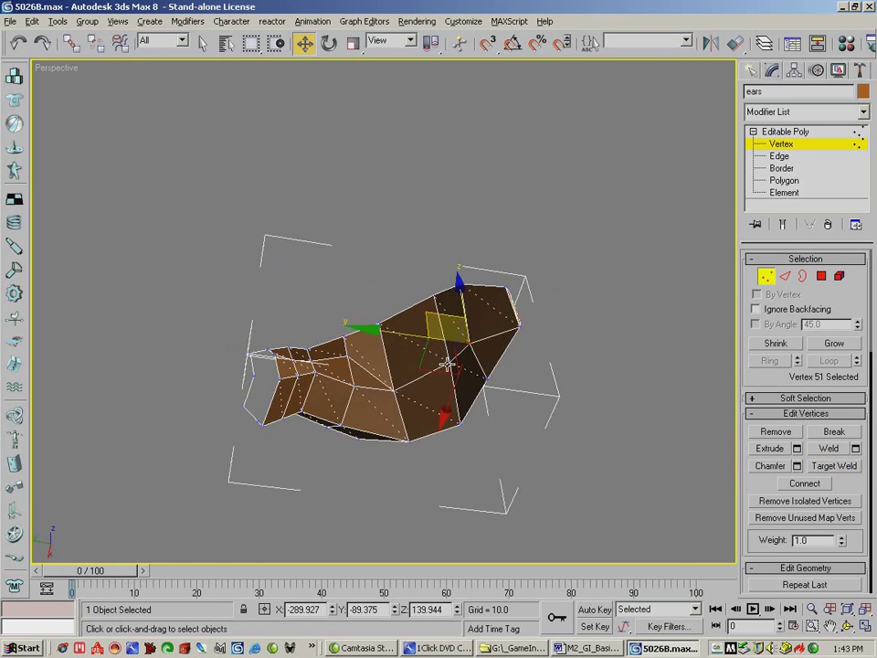
left_click(847, 626)
left_click_drag(427, 324, 423, 388)
left_click(304, 43)
left_click(445, 289)
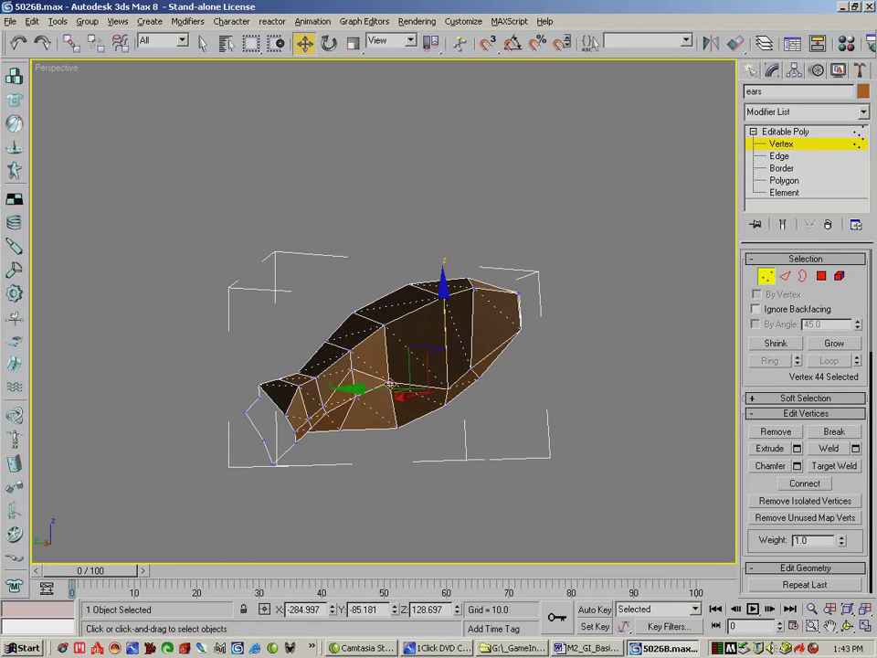
Reposition the remaining inner vertices nearer the ear's base to widen the inner surface.
left_click(390, 383)
left_click_drag(387, 332, 352, 356)
left_click(354, 353)
Select three vertices along the ear's lower edge and move them along X by about -3.6.
left_click(844, 627)
left_click_drag(415, 370, 288, 379)
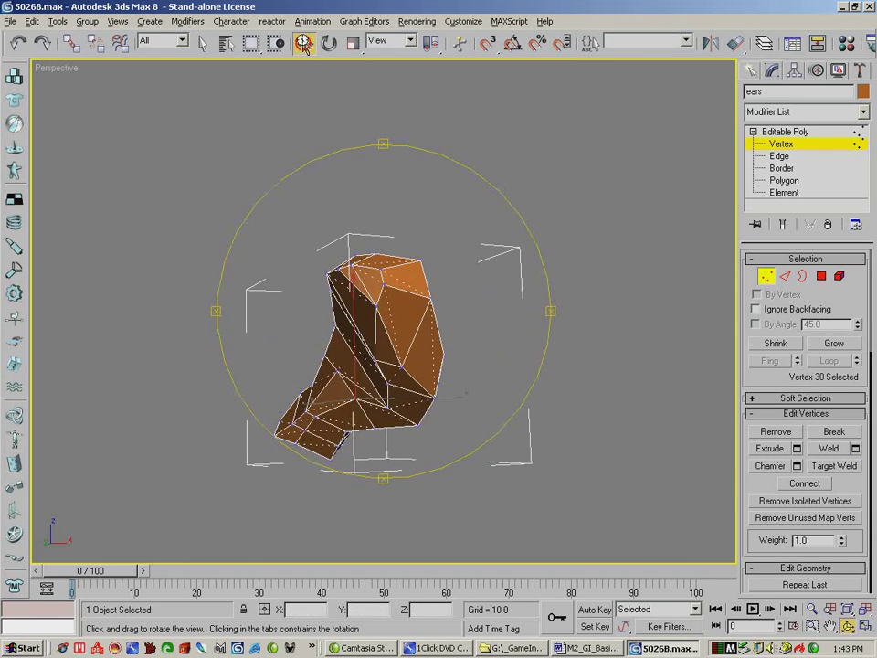
left_click(303, 43)
left_click(415, 425)
left_click(376, 430, "ctrl")
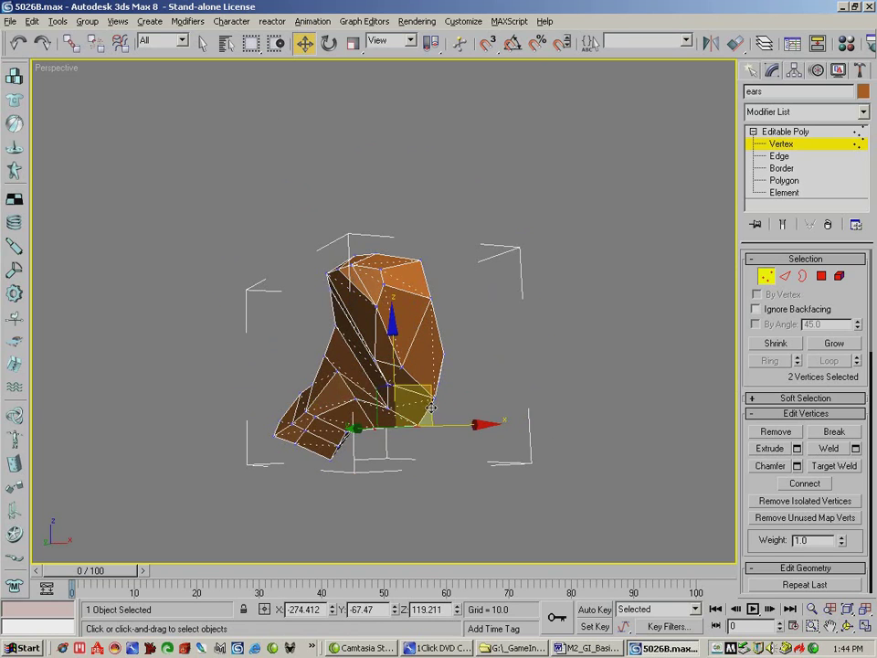
left_click(434, 397, "ctrl")
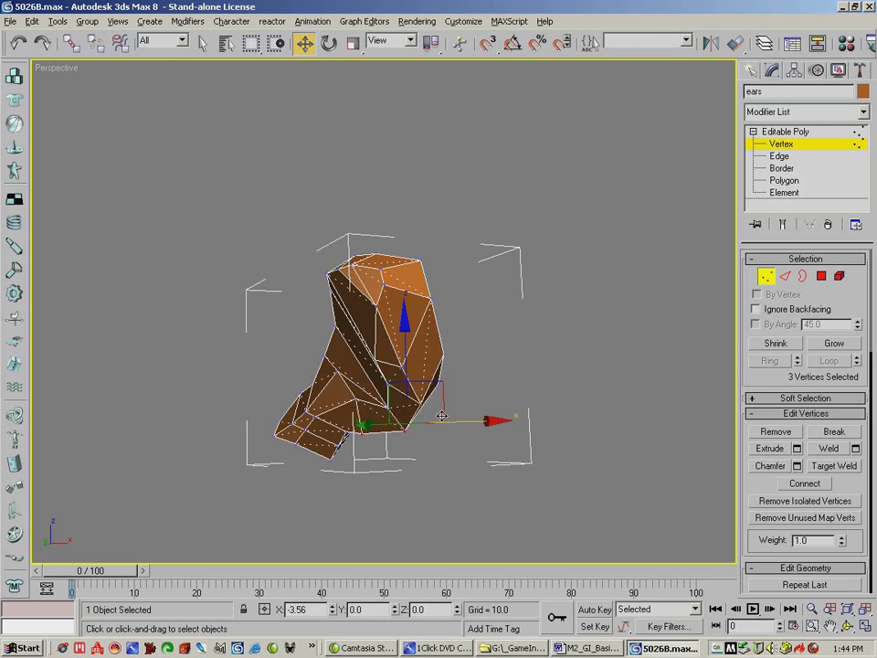
left_click_drag(444, 413, 433, 415)
Bevel the seven polygons of the ear's inner surface inward as a group, with height about -3.38 and outline amount about -2.99.
left_click(848, 627)
mouse_move(399, 373)
left_mouse_down()
mouse_move(564, 361)
mouse_move(548, 289)
mouse_move(501, 337)
mouse_move(501, 354)
mouse_move(525, 367)
mouse_move(518, 352)
mouse_move(470, 366)
mouse_move(577, 366)
mouse_move(472, 344)
mouse_move(468, 310)
mouse_move(469, 364)
mouse_move(408, 359)
mouse_move(392, 372)
mouse_move(402, 365)
left_mouse_up()
left_click(821, 275)
key("w")
left_click(433, 319)
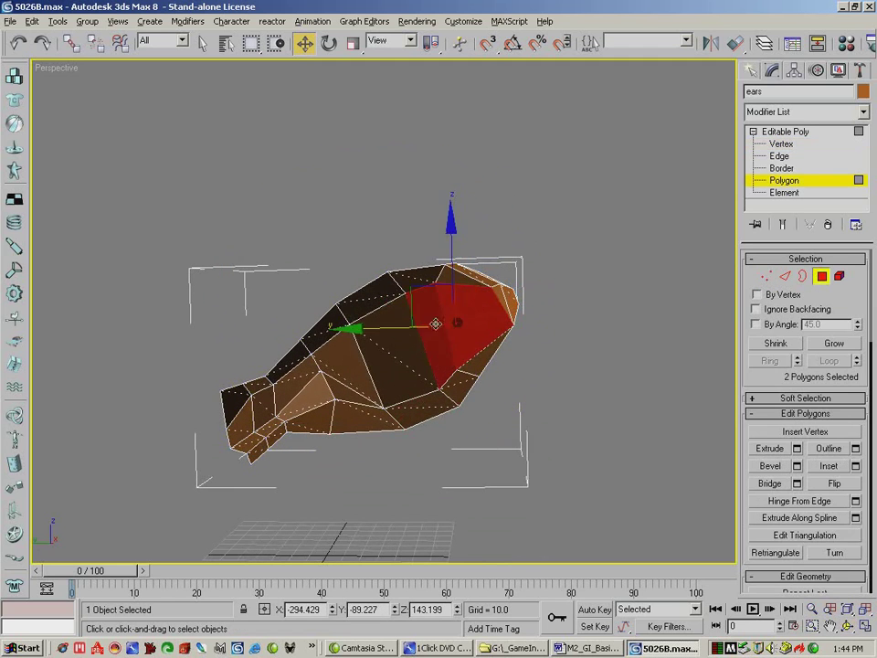
left_click(372, 358, "ctrl")
left_click(322, 385, "ctrl")
left_click(326, 398, "ctrl")
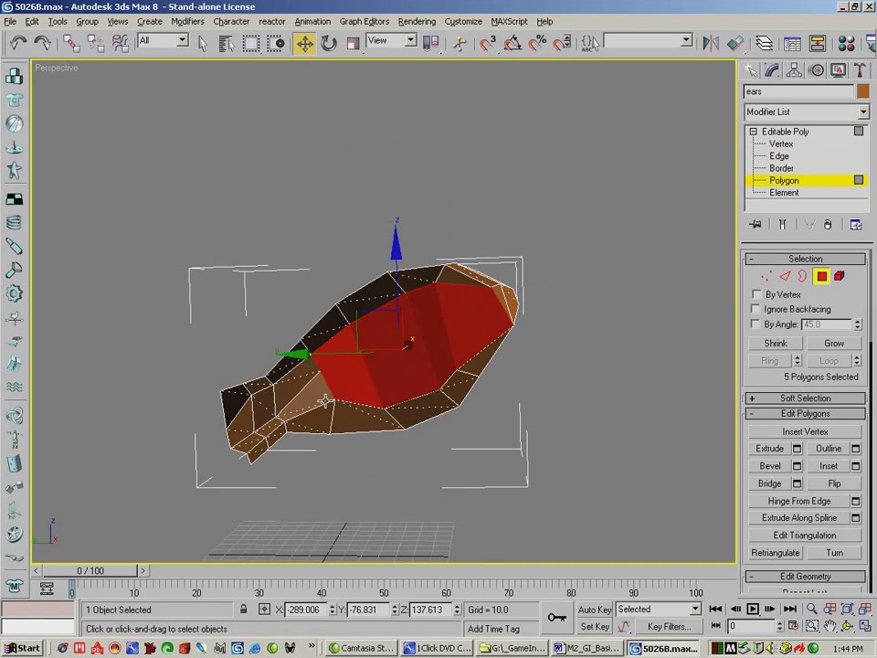
left_click(298, 390, "ctrl")
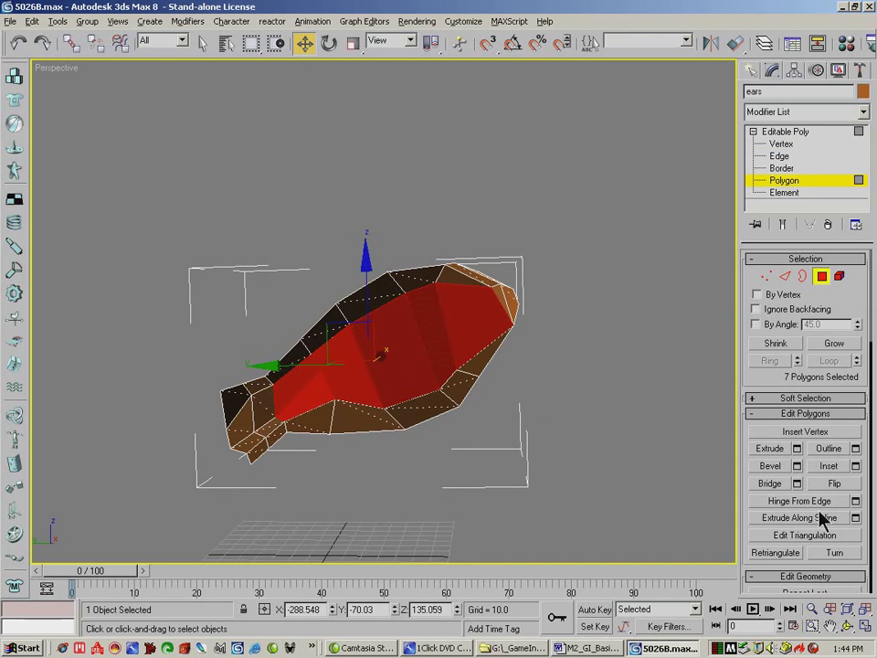
left_click(791, 465)
left_click_drag(329, 121, 341, 197)
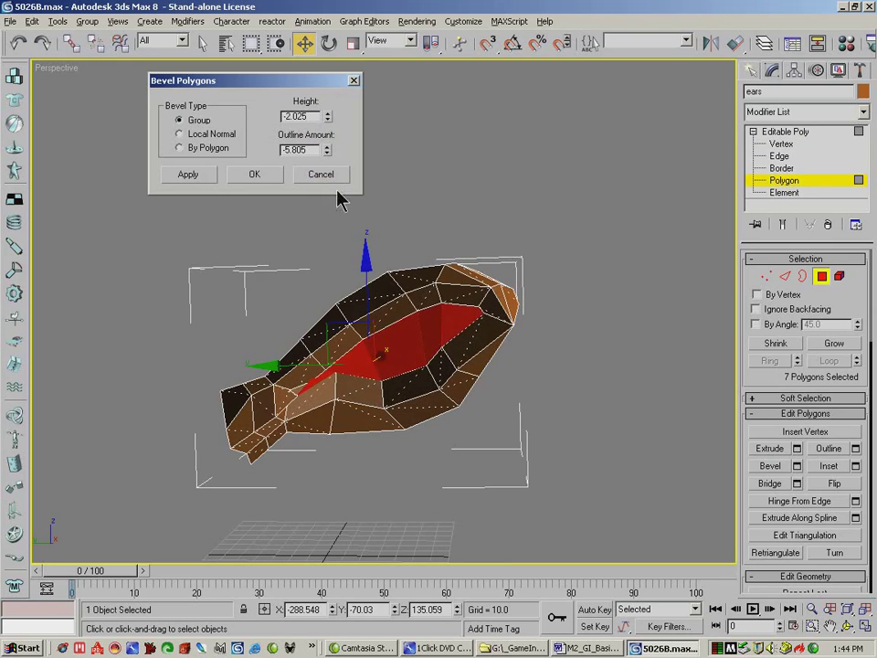
left_click_drag(331, 157, 321, 117)
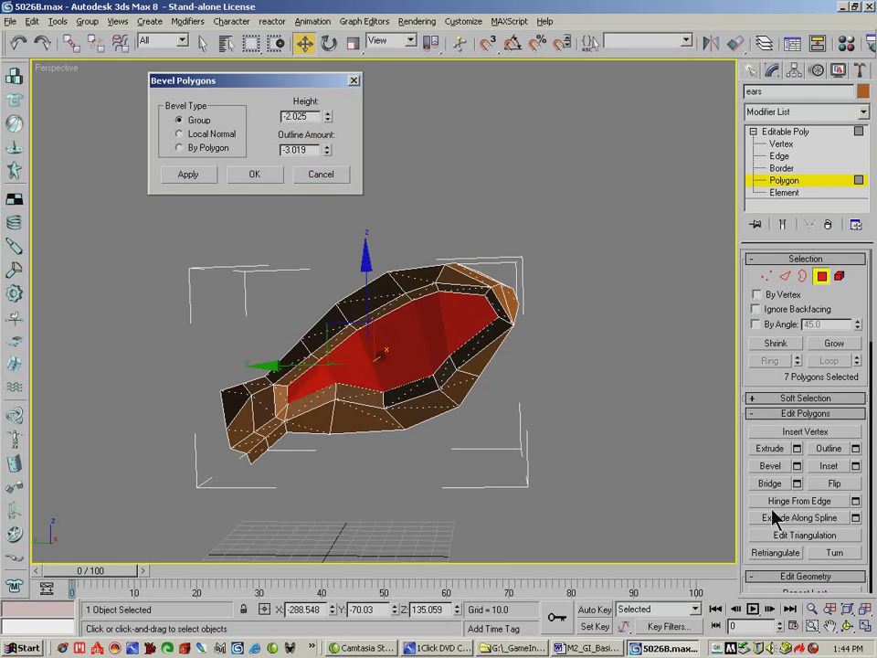
left_click(844, 627)
left_click_drag(375, 347, 347, 249)
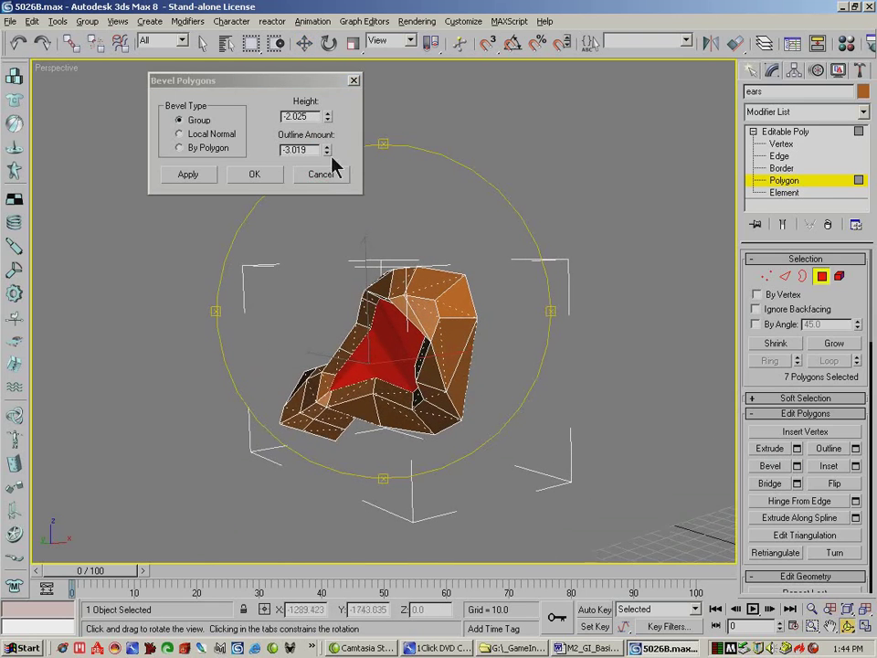
left_click_drag(326, 145, 326, 142)
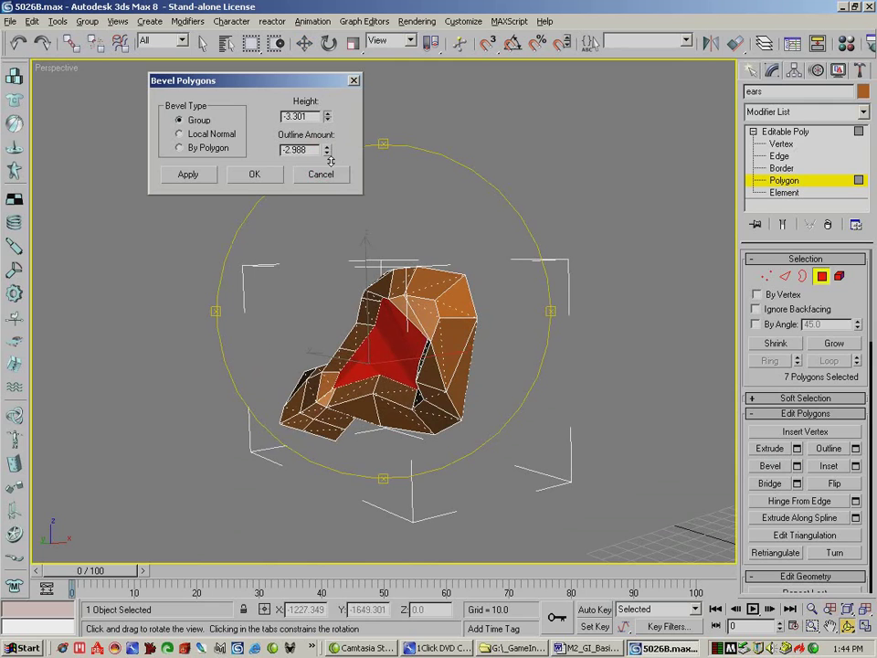
left_click(208, 173)
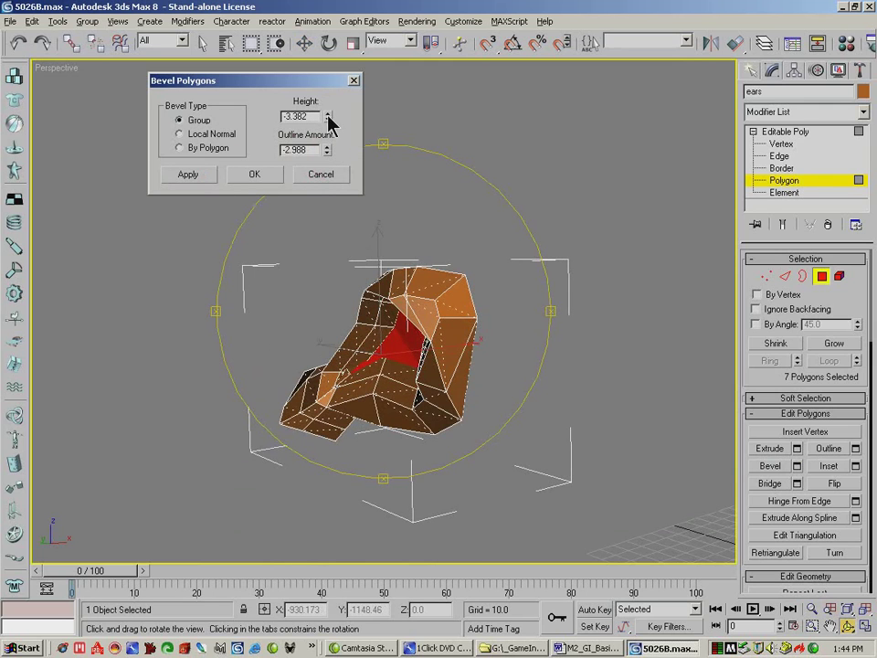
Bevel the same inner polygons a second time with height -3.382 and outline amount -1.106.
left_click_drag(319, 282, 400, 289)
left_click_drag(327, 151, 327, 116)
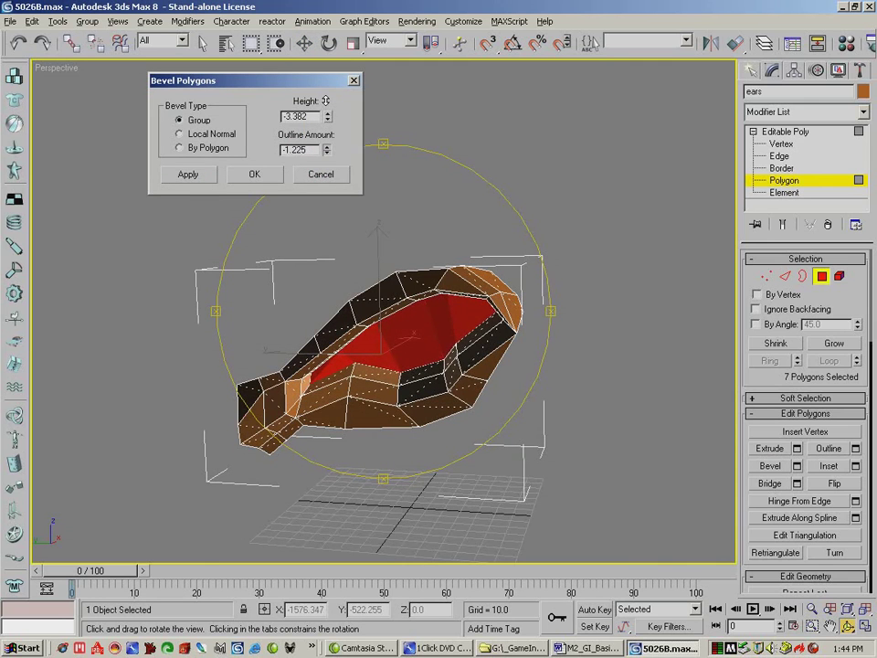
left_click_drag(354, 153, 413, 302)
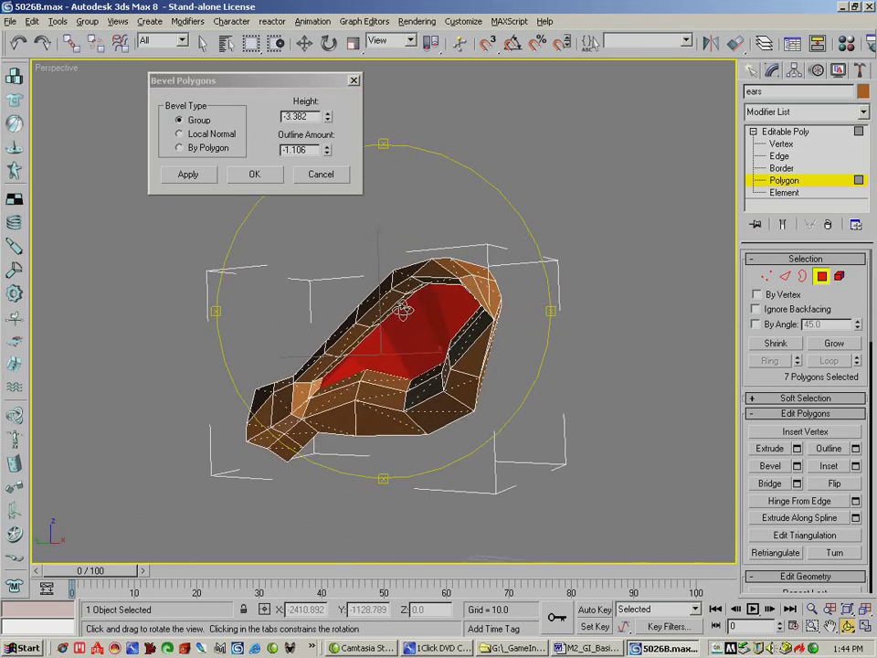
left_click(254, 174)
Examine the beveled hollow up close around the ear's base.
left_click_drag(440, 359, 398, 360)
left_click_drag(375, 423, 490, 429)
left_click_drag(610, 461, 154, 249)
left_click(812, 626)
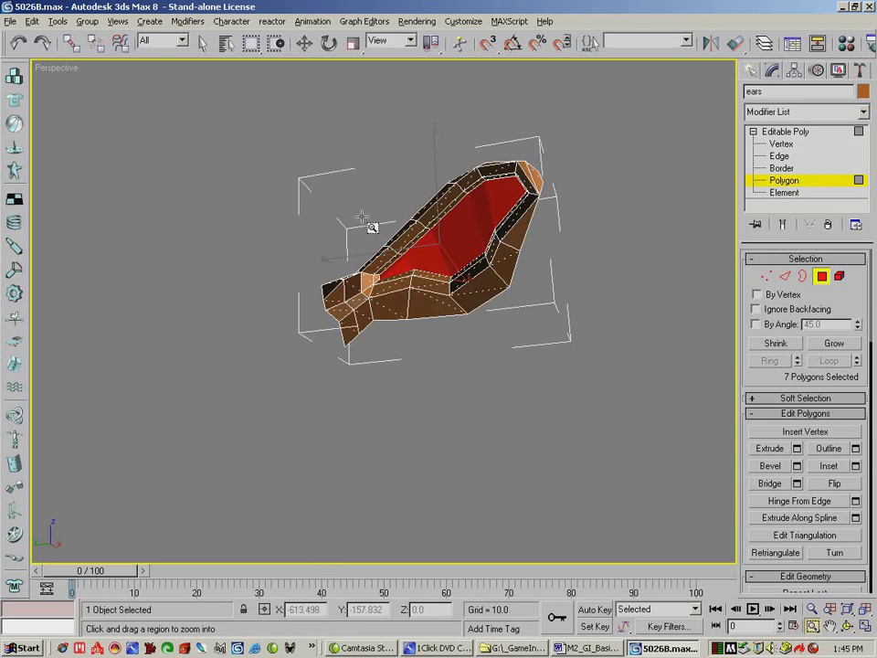
left_click_drag(375, 248, 456, 311)
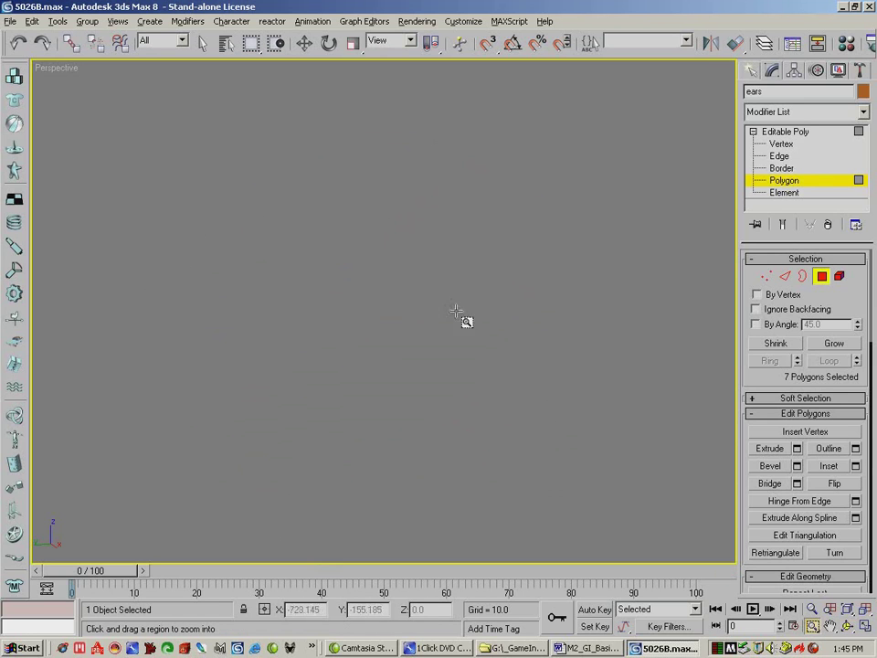
left_click(845, 609)
left_click_drag(334, 261, 248, 154)
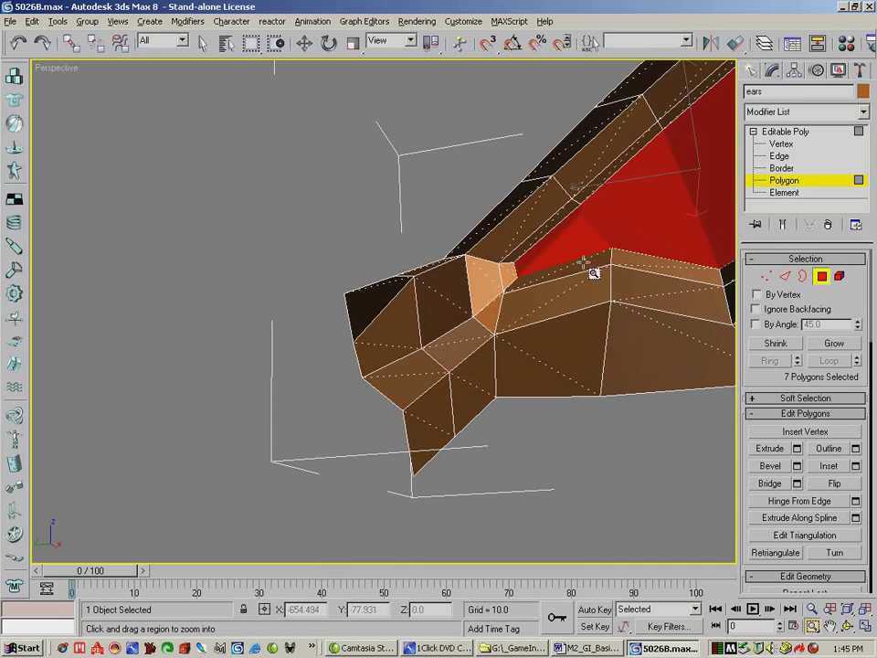
left_click(765, 276)
key("w")
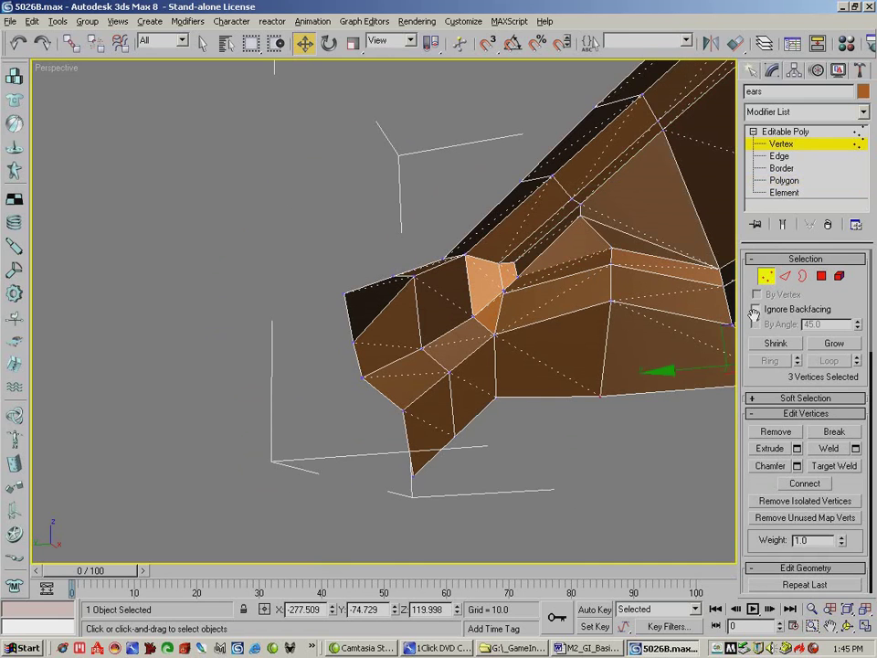
left_click(846, 625)
mouse_move(512, 225)
left_mouse_down()
mouse_move(505, 245)
mouse_move(488, 253)
mouse_move(432, 255)
mouse_move(482, 223)
mouse_move(501, 223)
left_mouse_up()
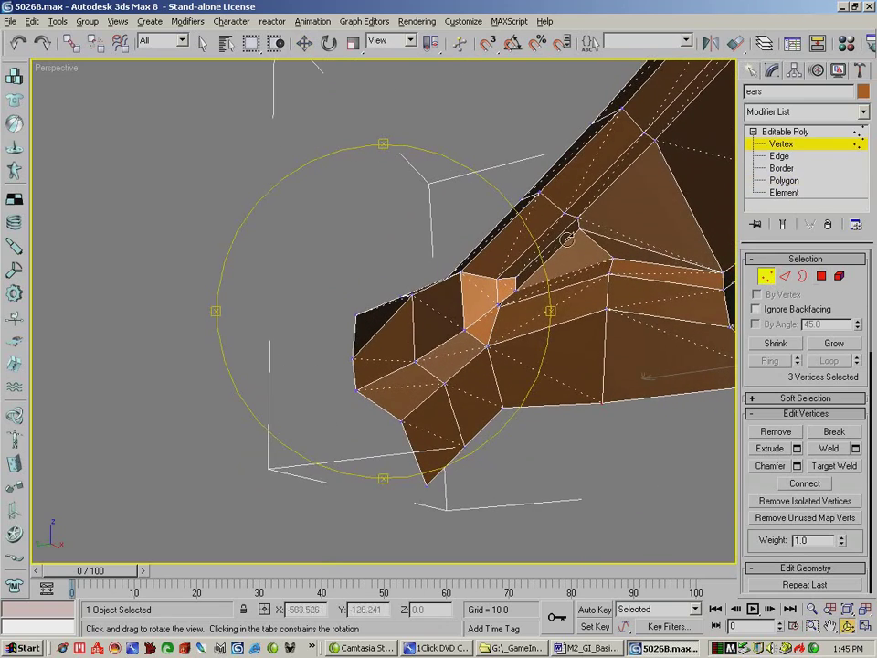
Try to turn an edge on the hollow's surface near the ear's base.
left_click(787, 276)
left_click_drag(863, 551, 859, 482)
left_click(843, 510)
left_click(633, 253)
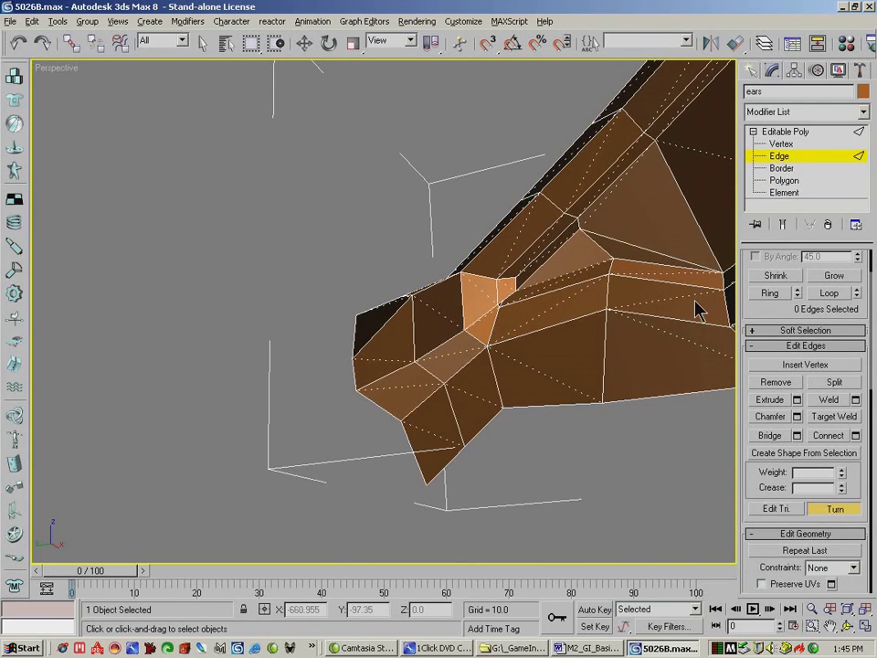
Move the inner vertex in the hollow's lower corner toward the tip along X to about -283.6.
left_click(829, 627)
left_click_drag(622, 243, 441, 310)
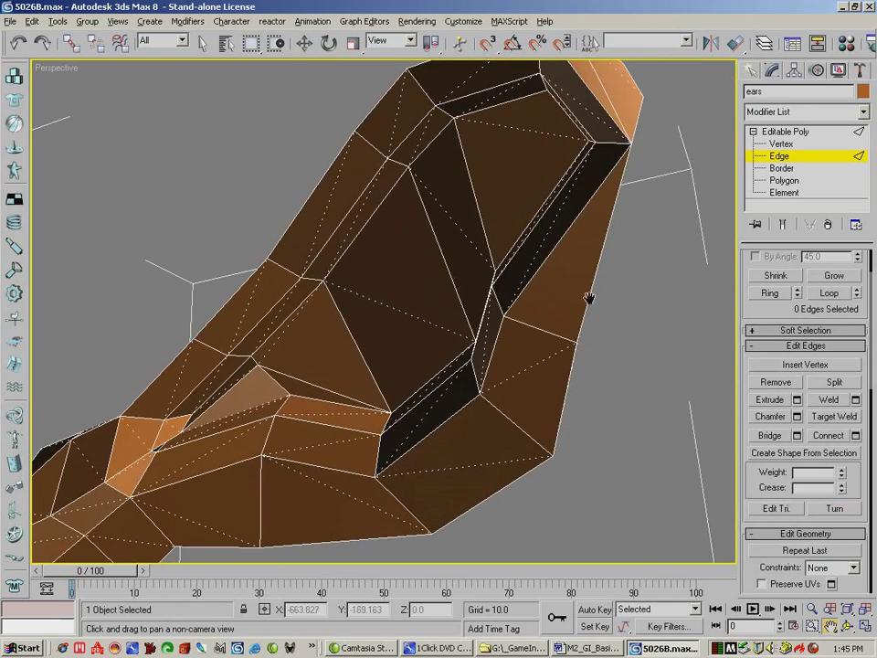
left_click(848, 627)
left_click_drag(453, 254, 437, 287)
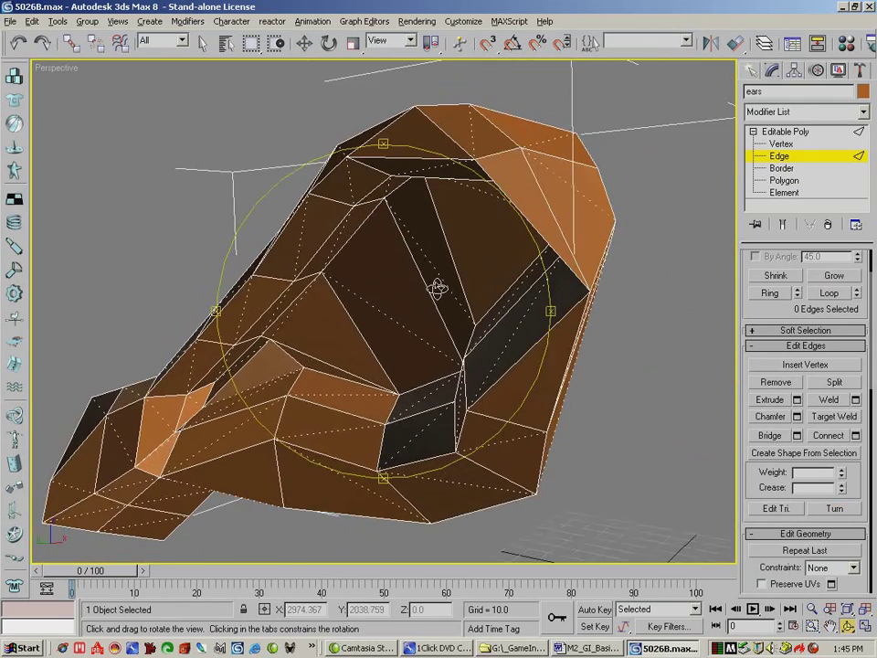
left_click(201, 43)
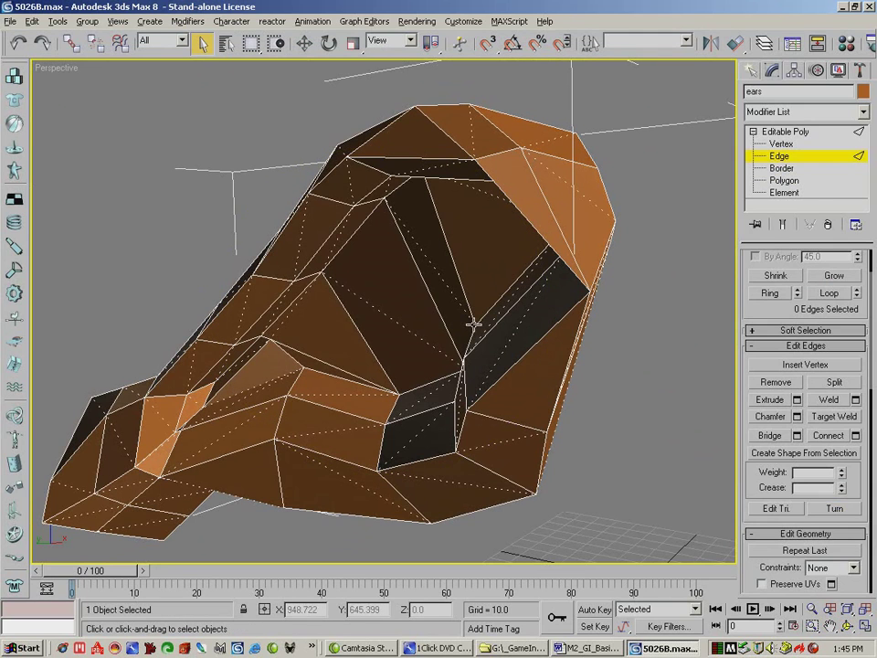
left_click(782, 144)
left_click(476, 324)
left_click(304, 45)
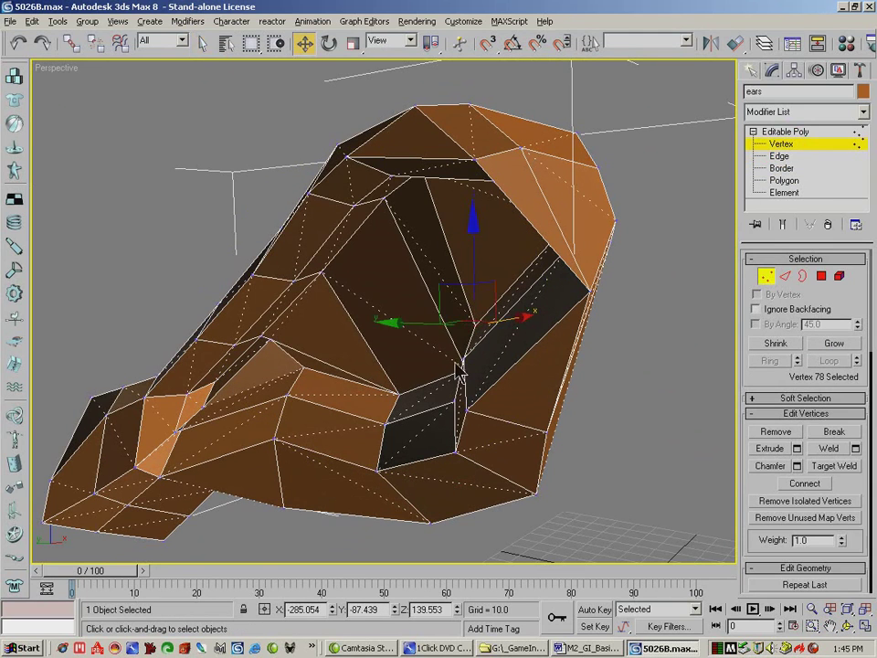
left_click_drag(508, 323, 516, 329)
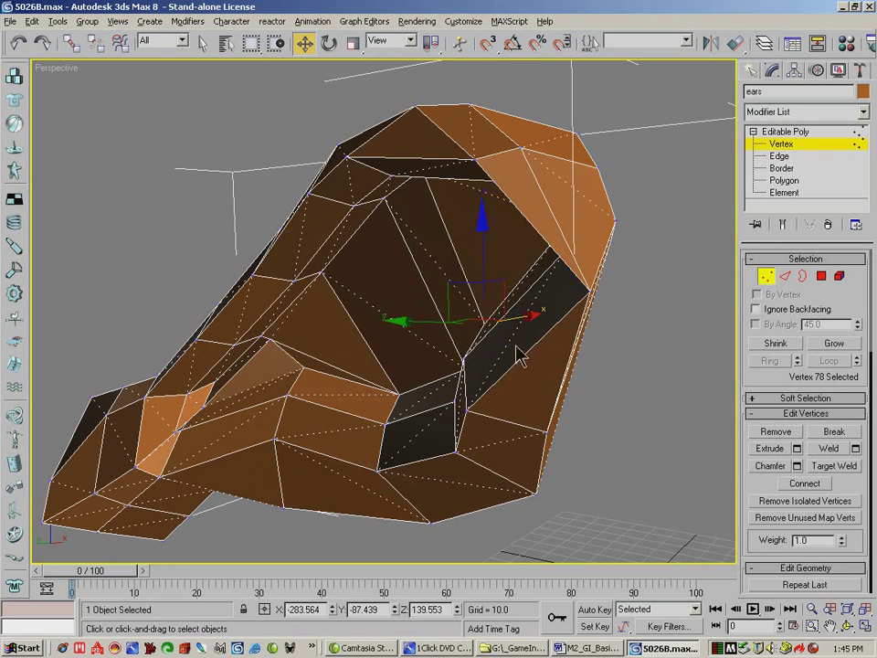
Reposition the neighbouring vertices along the hollow's lower side, placing the one nearest the base at about X -274.2, Y -71.7, Z 133.1.
left_click(454, 398)
left_click_drag(453, 360, 494, 332)
left_click(846, 628)
left_click(306, 45)
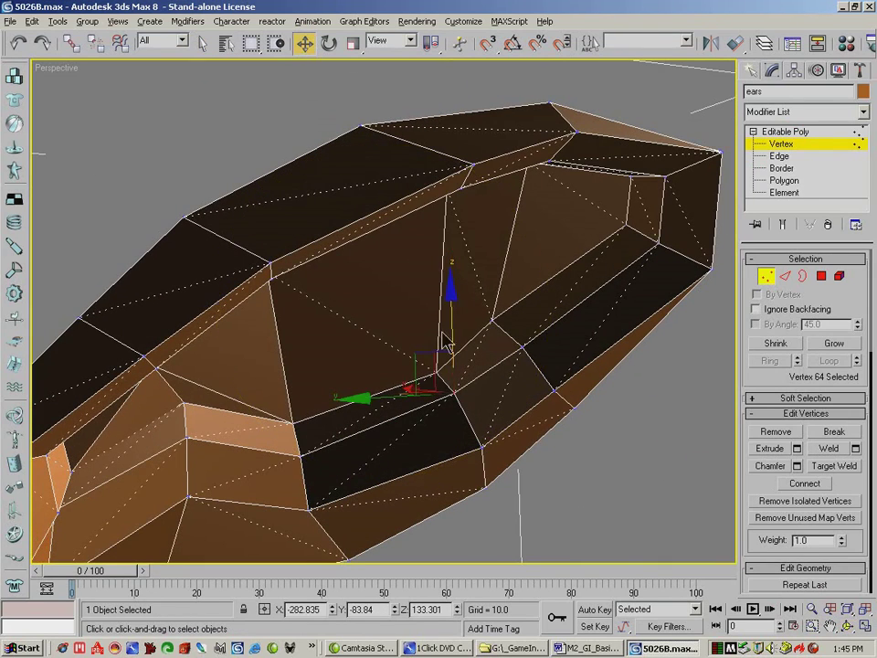
left_click(435, 369)
left_click_drag(433, 320, 433, 285)
left_click(302, 420)
left_click_drag(290, 361, 308, 356)
Select two middle vertices on the hollow's lower wall and move them to about Y -65.7, Z 128.0.
left_click(811, 607)
left_click_drag(445, 315, 593, 366)
left_click(850, 624)
left_click_drag(615, 477, 339, 312)
left_click(304, 44)
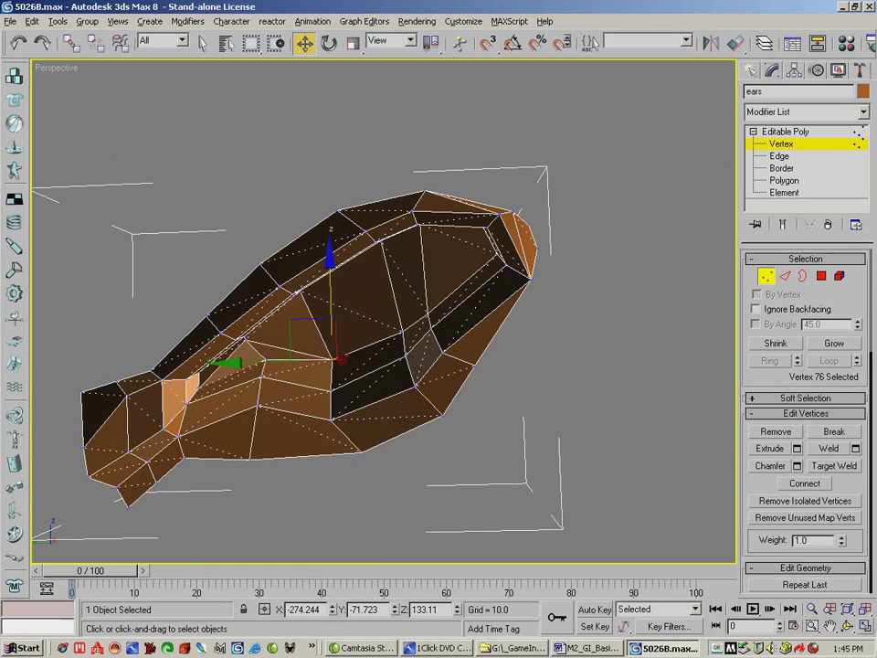
left_click(851, 626)
left_click_drag(366, 312, 299, 313)
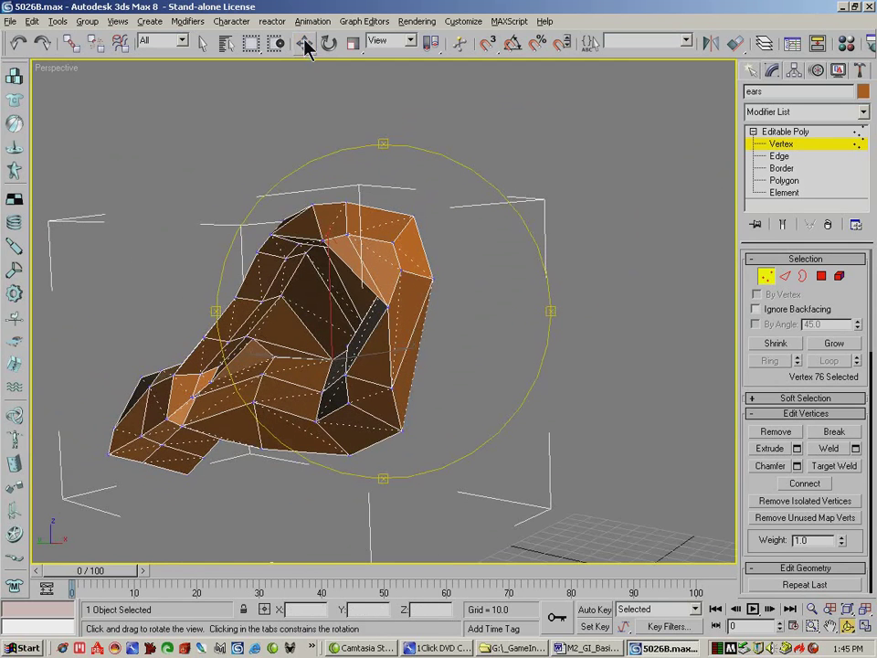
left_click(306, 46)
left_click(263, 374)
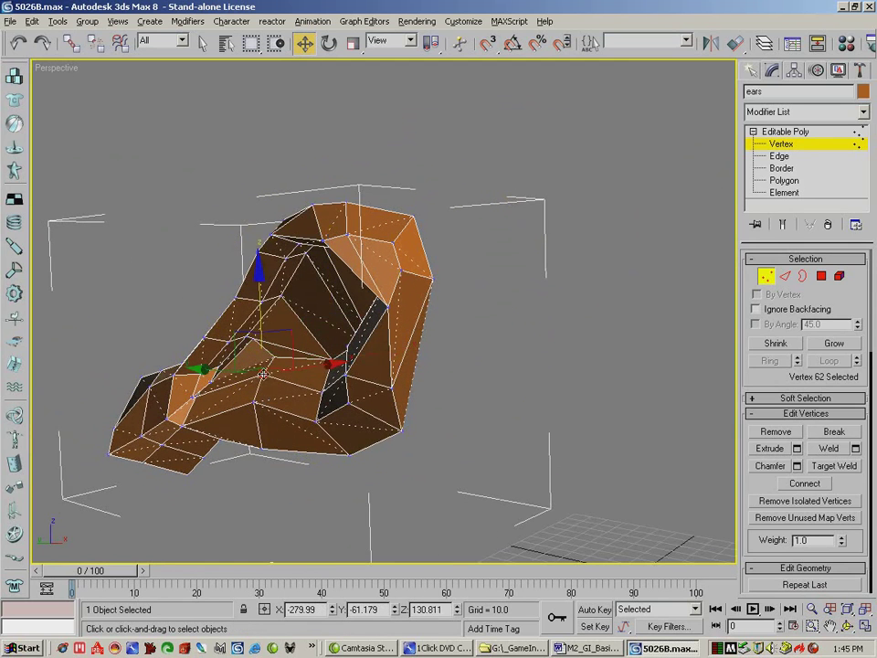
left_click(323, 390, "ctrl")
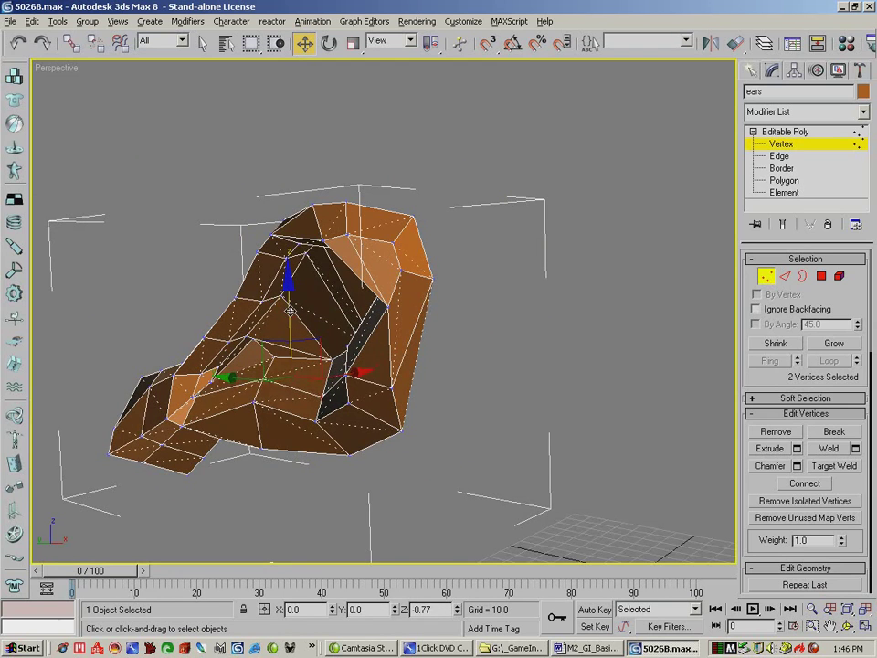
left_click_drag(290, 312, 291, 315)
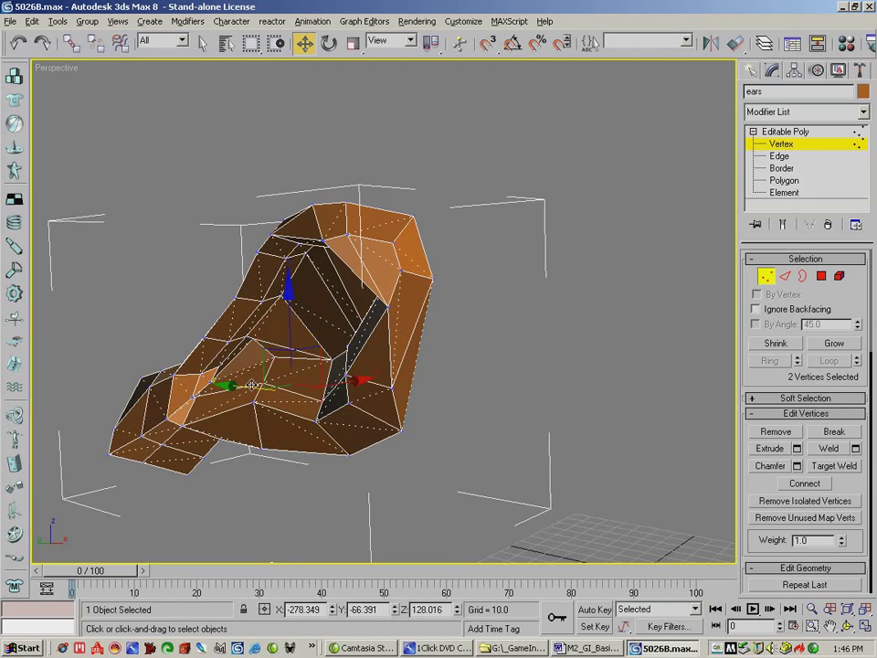
left_click_drag(248, 385, 245, 385)
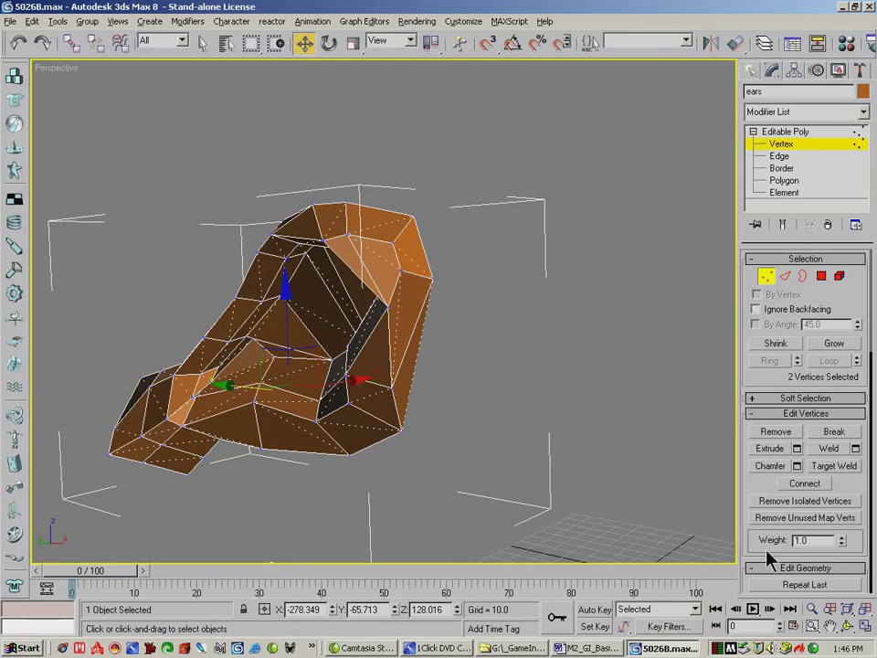
Merge the innermost vertex at the hollow's base end into the adjacent rim vertex with Target Weld.
middle_click_drag(249, 385, 385, 333, "alt")
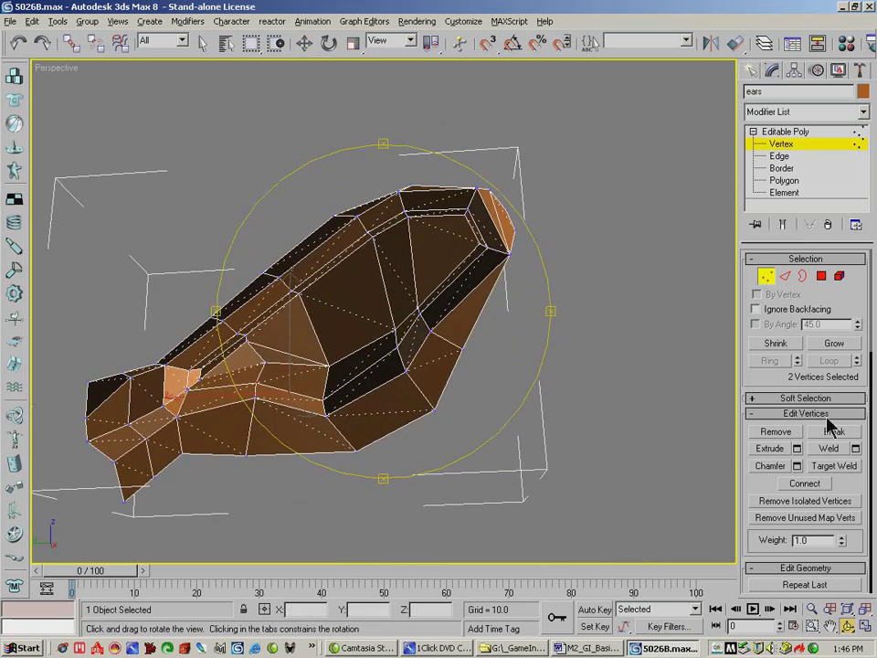
left_click(834, 465)
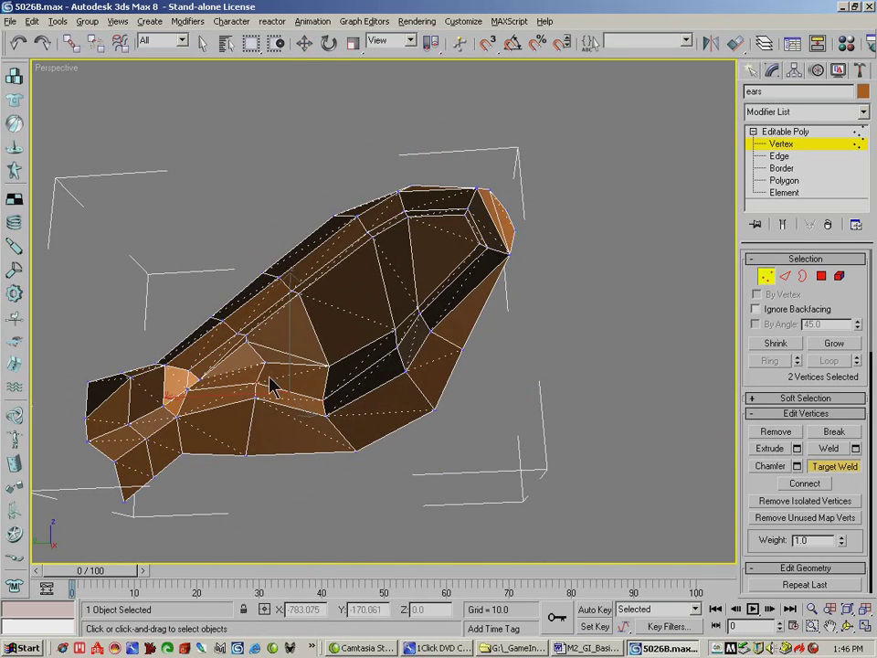
left_click(189, 371)
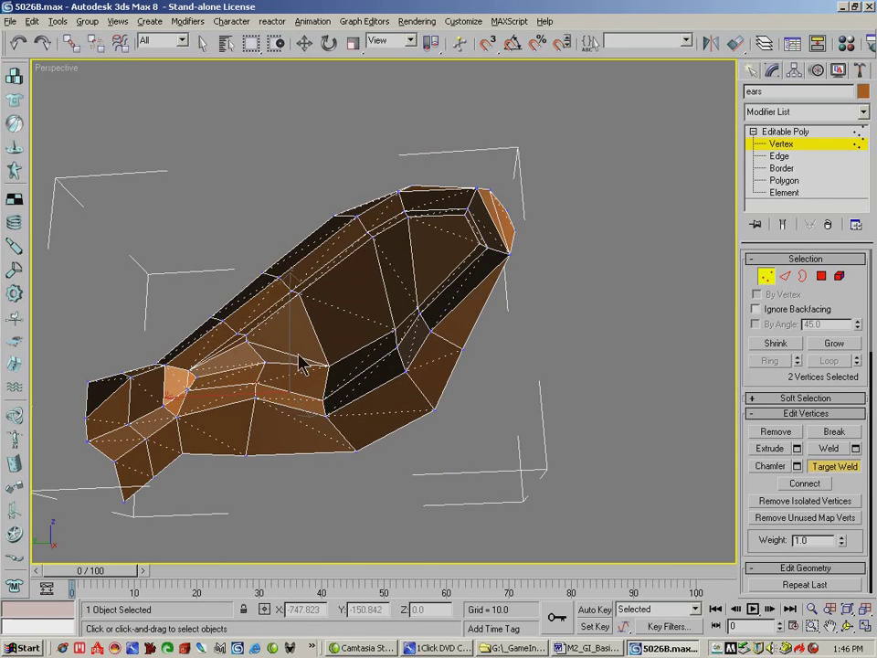
Move the lower rim vertex at the hollow's base end to about X -286.1, Y -53.7, Z 127.1.
left_click(847, 625)
left_click_drag(333, 361, 311, 373)
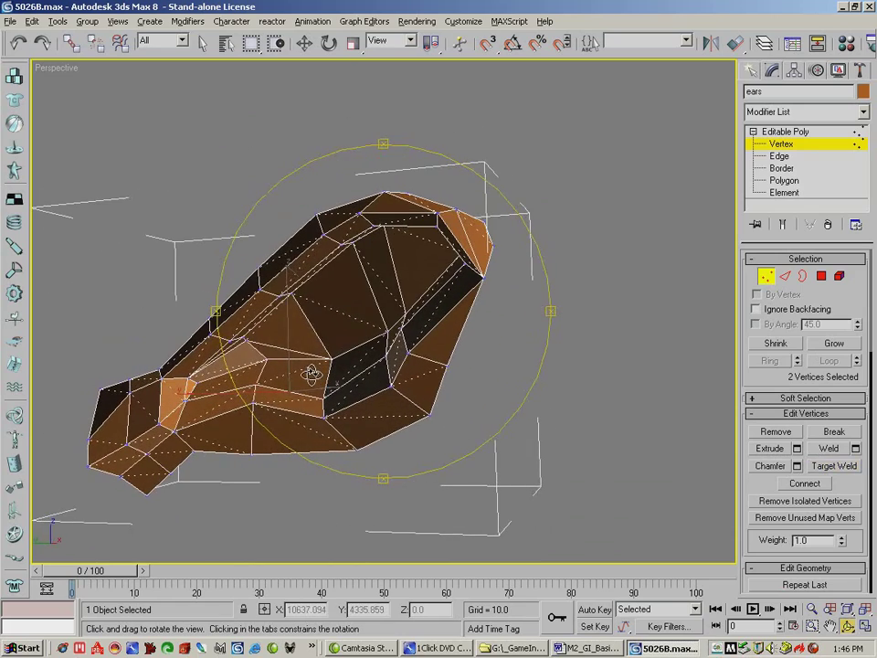
left_click(304, 42)
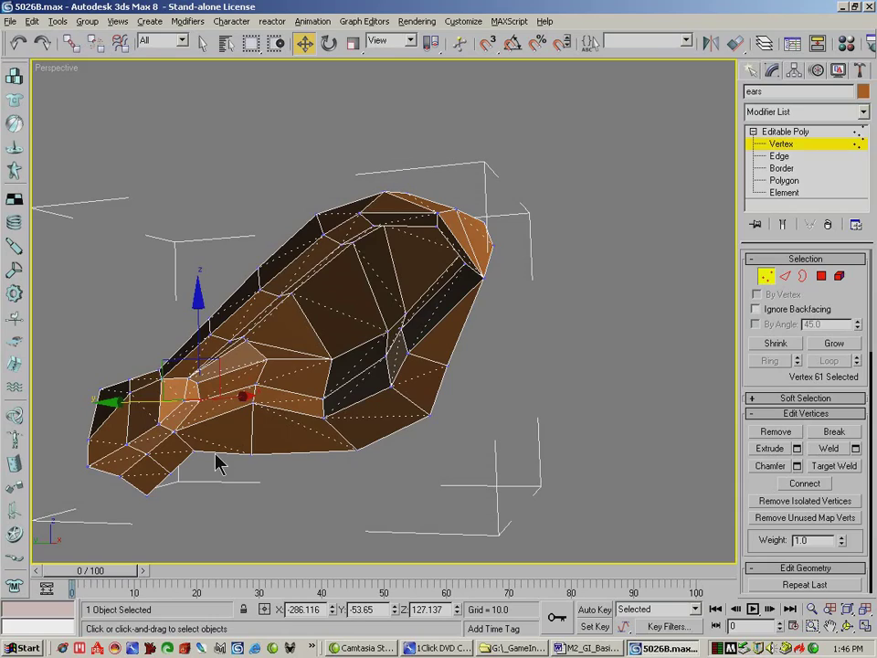
Connect the two long edges bordering the hollow's outer wall near the ear tip with a new edge across the wall.
left_click(846, 627)
left_click_drag(384, 265, 335, 346)
left_click_drag(331, 337, 501, 299)
left_click_drag(427, 271, 467, 267)
left_click(785, 276)
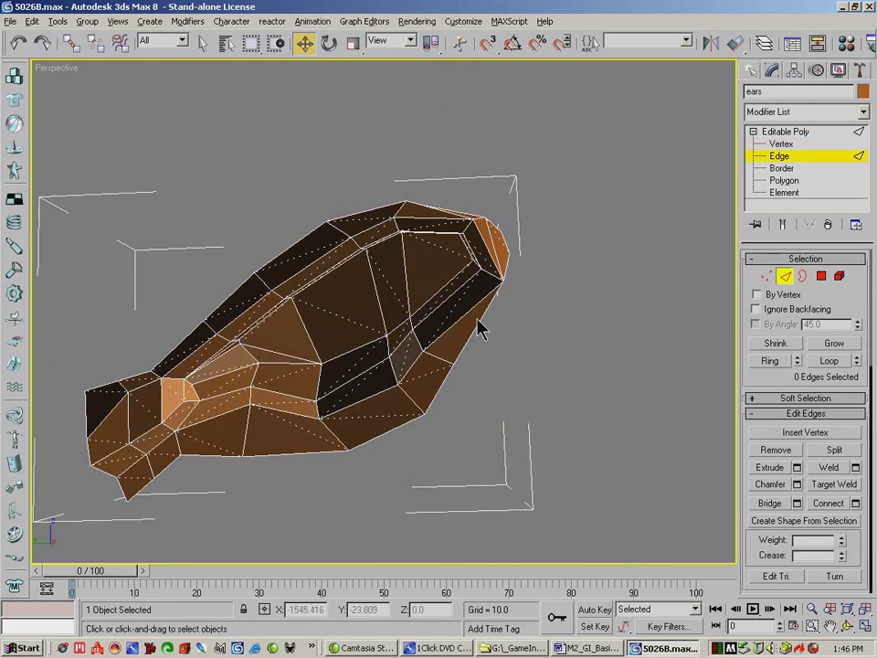
left_click(469, 286)
left_click(463, 284, "ctrl")
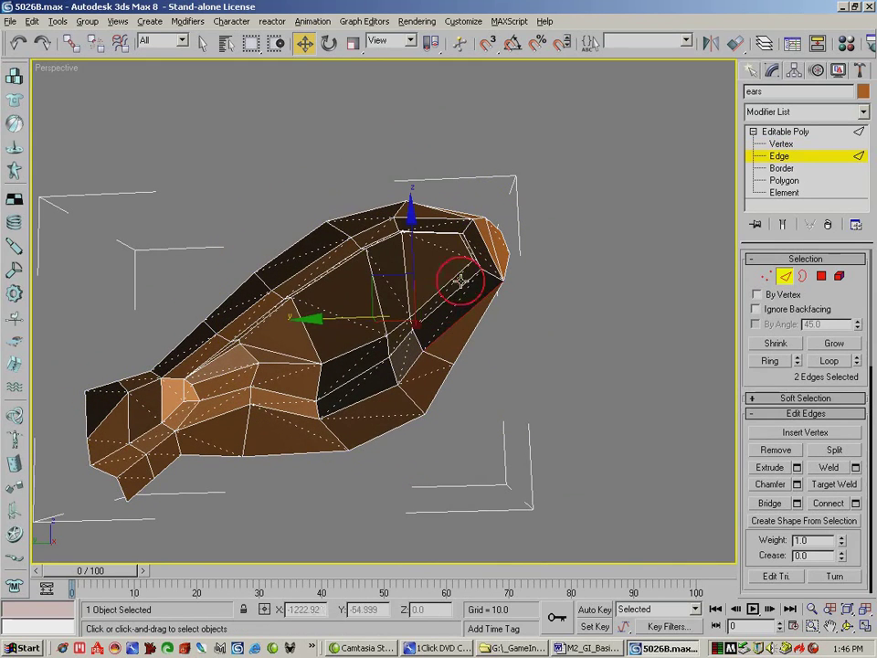
left_click(465, 281)
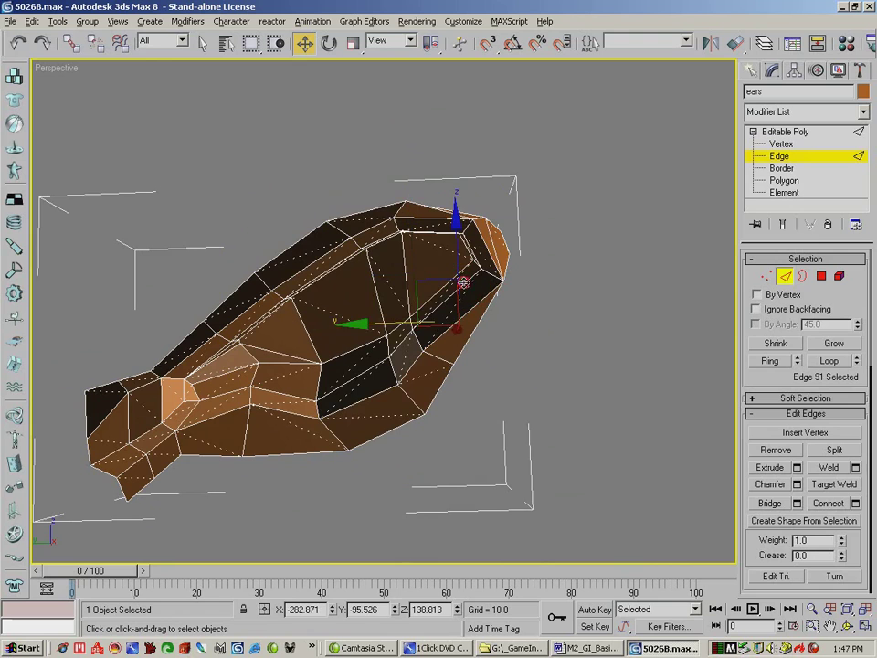
left_click(484, 295, "ctrl")
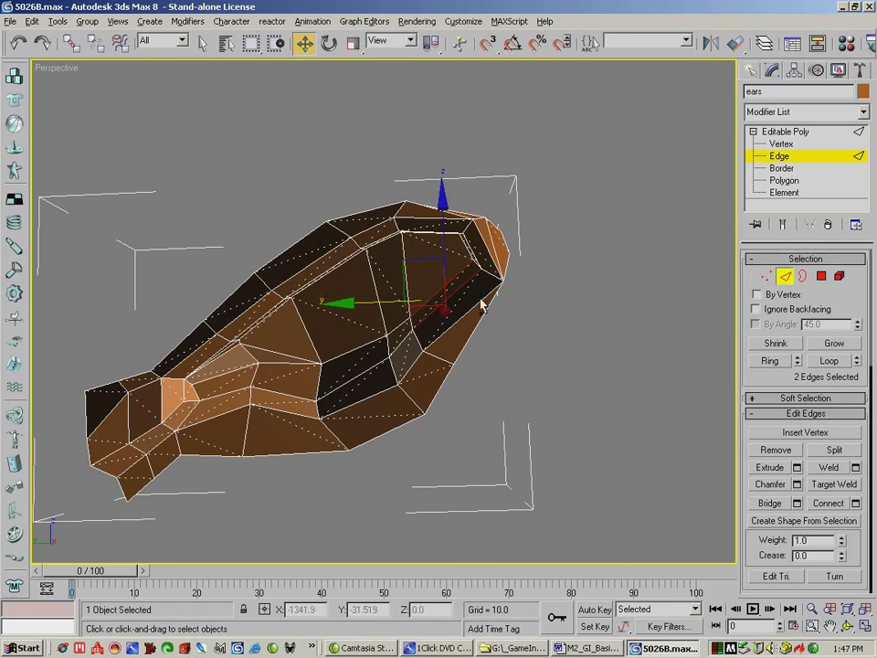
left_click(478, 302, "ctrl")
left_click(829, 504)
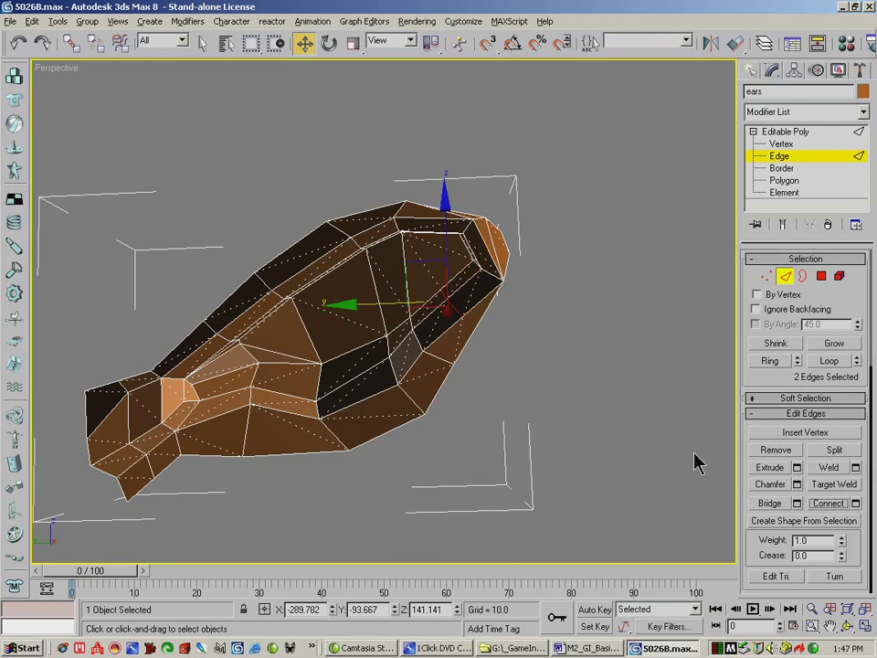
Move the newly connected edges near the tip to about X -289.1, Y -96.2, Z 140.2.
left_click(849, 626)
left_click_drag(429, 342, 407, 289)
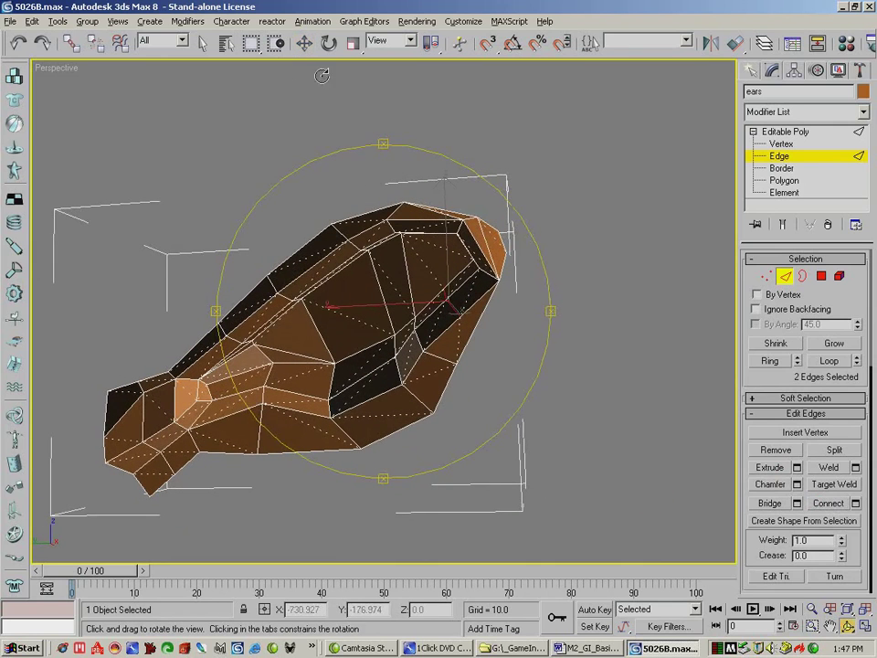
left_click(301, 43)
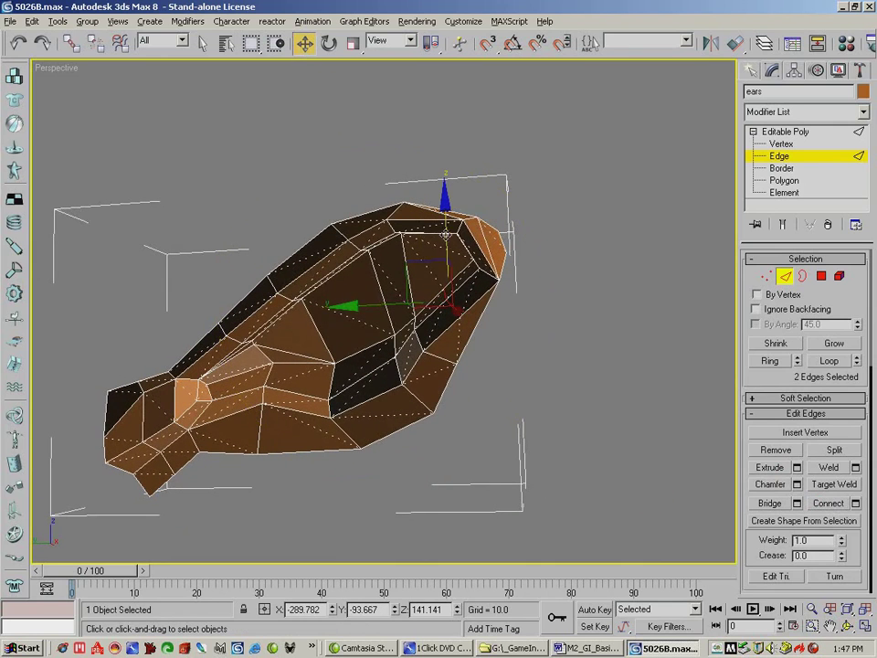
left_click_drag(426, 260, 441, 263)
Cut an edge across the ear's outer face from the new rim vertex near the tip to the nearest back-side vertex.
left_click(846, 626)
left_click_drag(475, 375, 571, 330)
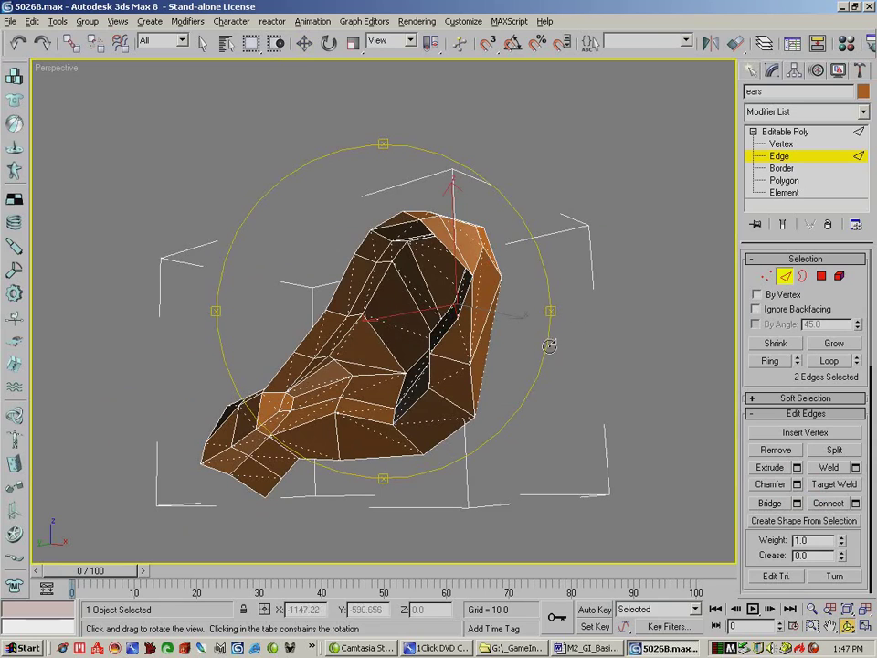
left_click_drag(855, 551, 853, 371)
left_click(833, 562)
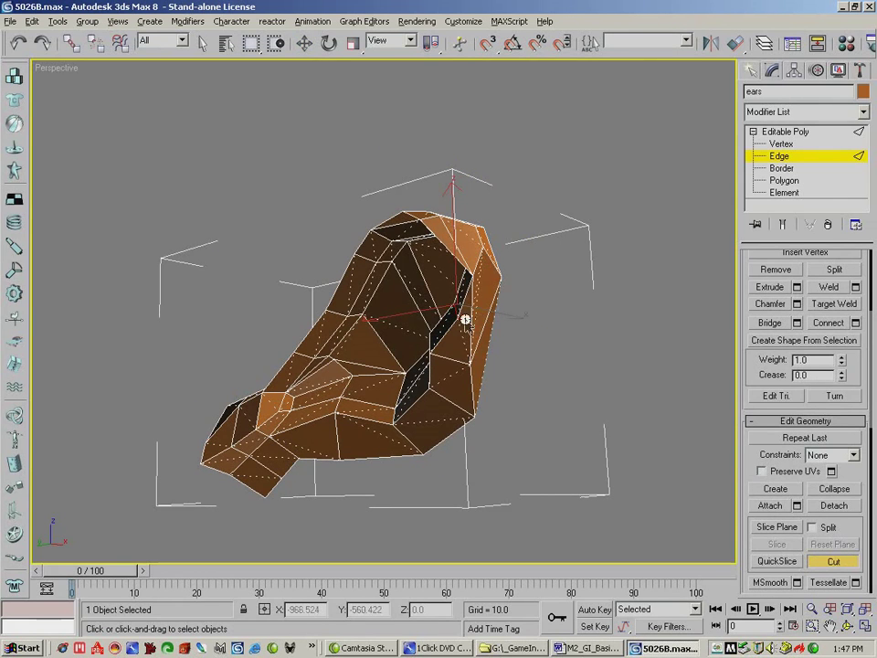
right_click(553, 354)
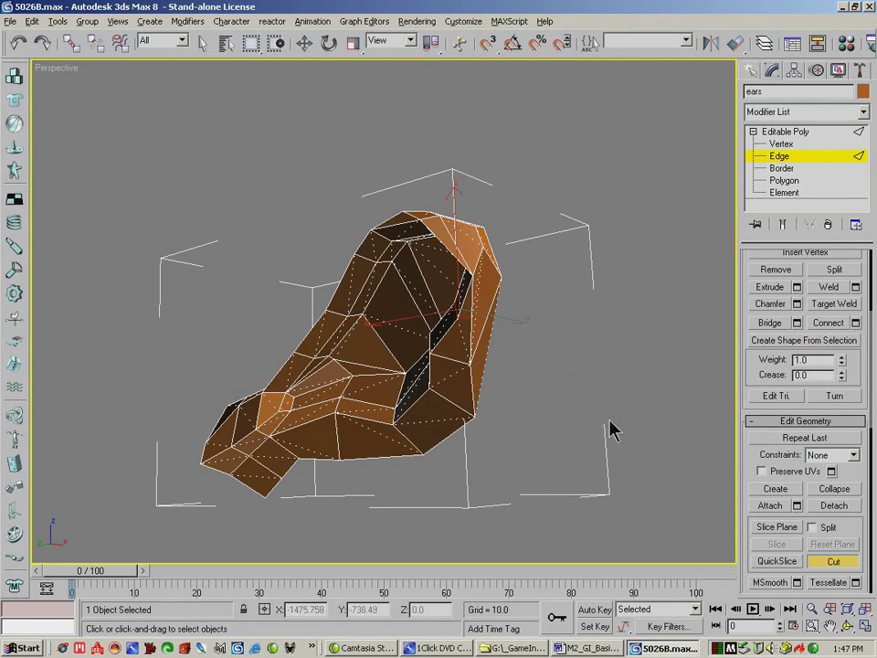
left_click(847, 626)
left_click_drag(466, 335, 512, 366)
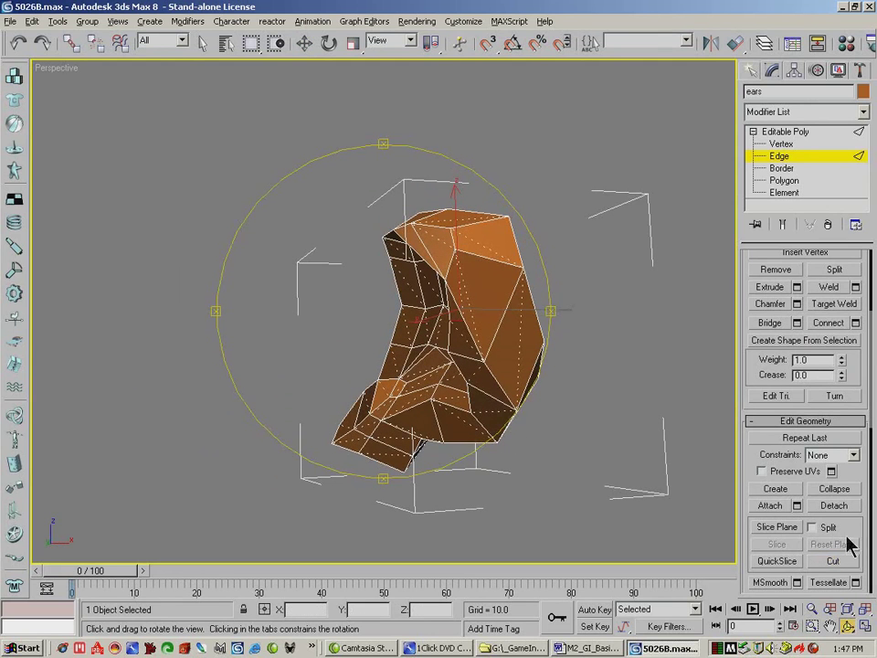
left_click(839, 563)
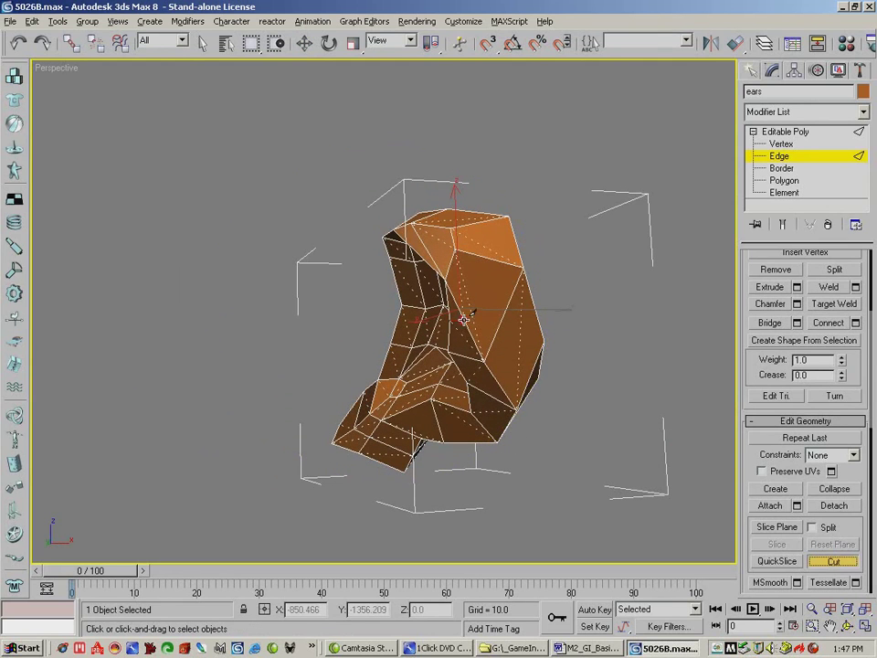
left_click(523, 267)
right_click(570, 275)
Select the two vertices at the new rim point near the tip and reposition them to round out the rim.
left_click(853, 628)
left_click_drag(429, 338, 483, 198)
left_click(304, 43)
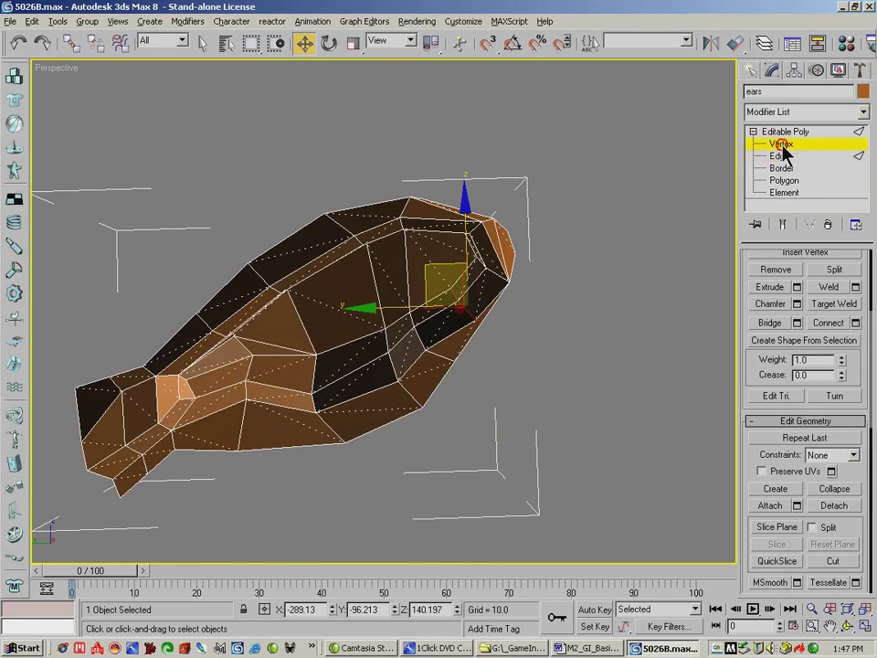
left_click(781, 144)
left_click_drag(468, 327, 456, 334)
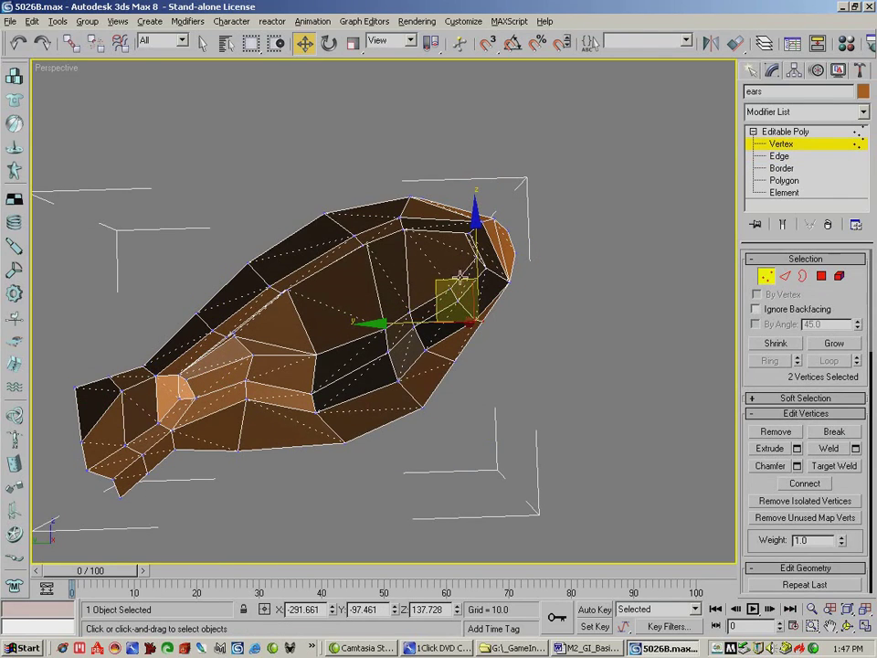
left_click_drag(455, 283, 462, 287)
Adjust the cut edge on the ear's outer side and shift the adjoining rim edge to about X -282.9, Y -96.8, Z 138.8.
left_click(847, 626)
left_click_drag(392, 297, 285, 329)
left_click(785, 275)
left_click(532, 304)
left_click(516, 293)
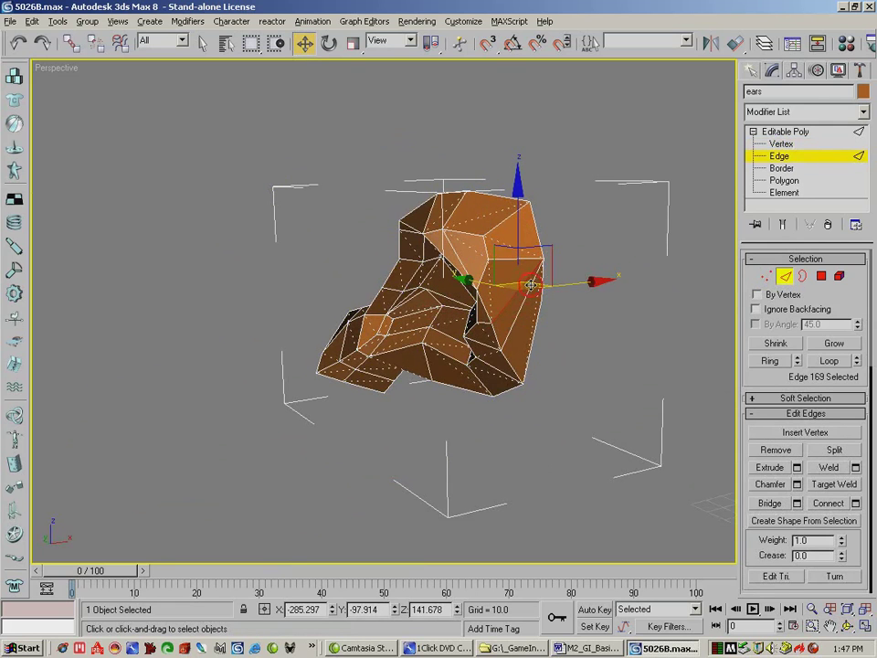
left_click_drag(534, 286, 577, 319)
left_click(848, 627)
left_click_drag(524, 427, 493, 246)
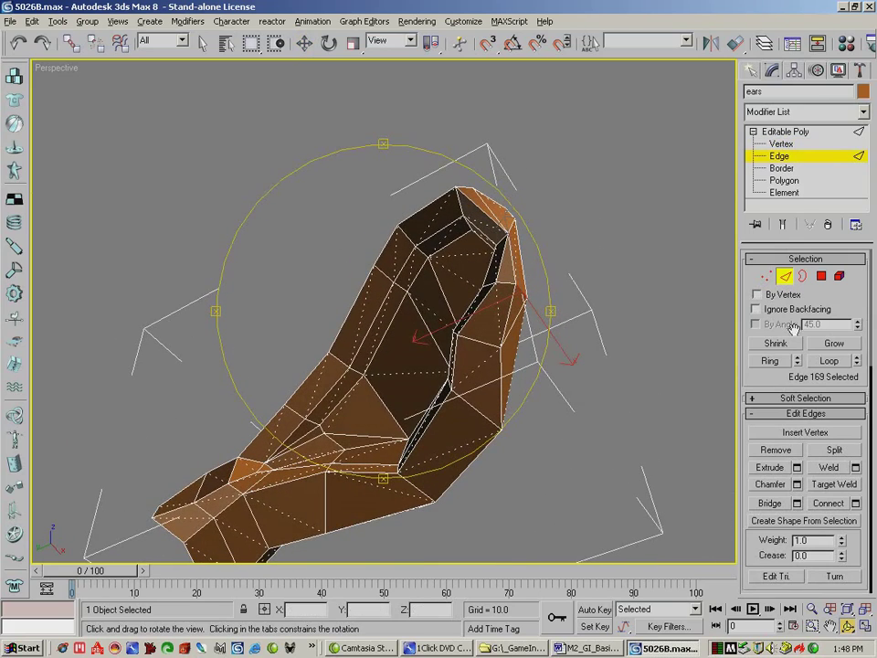
left_click(305, 43)
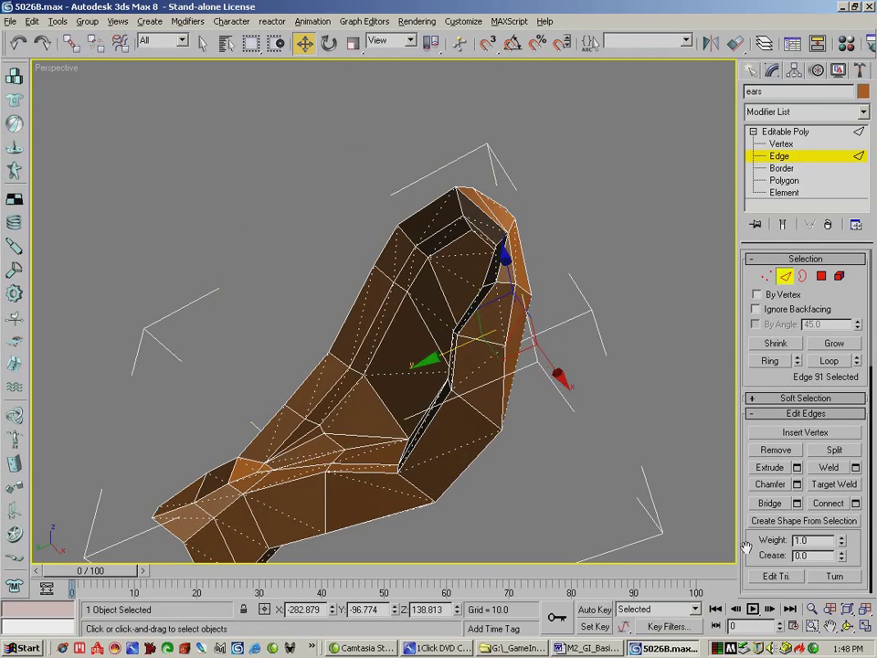
Select the two protruding vertices on the ear's back side and move them inward to about X -265.6, Y -63.9, Z 135.3.
left_click(848, 626)
left_click_drag(413, 359, 702, 409)
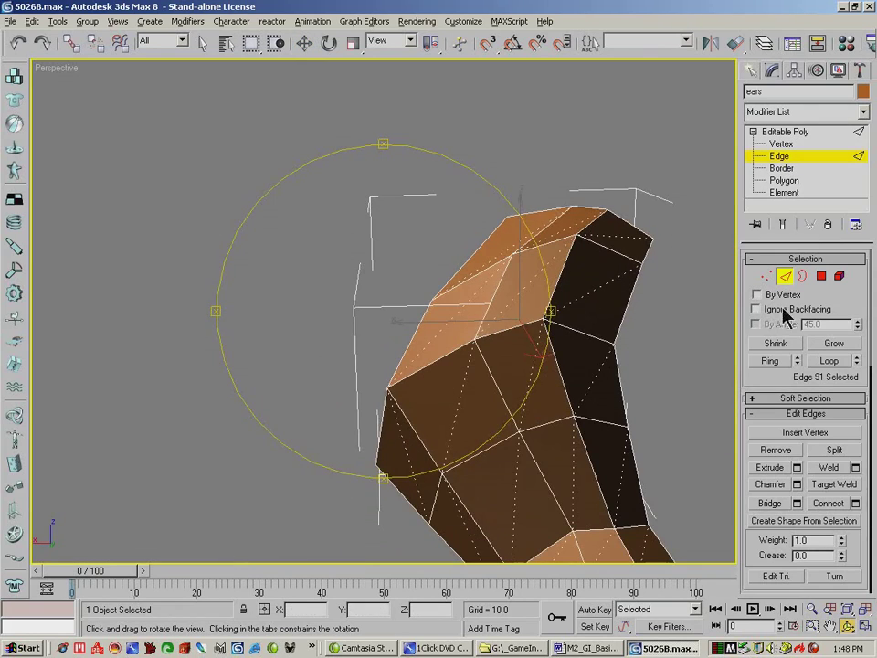
left_click(766, 276)
left_click_drag(311, 366, 349, 430)
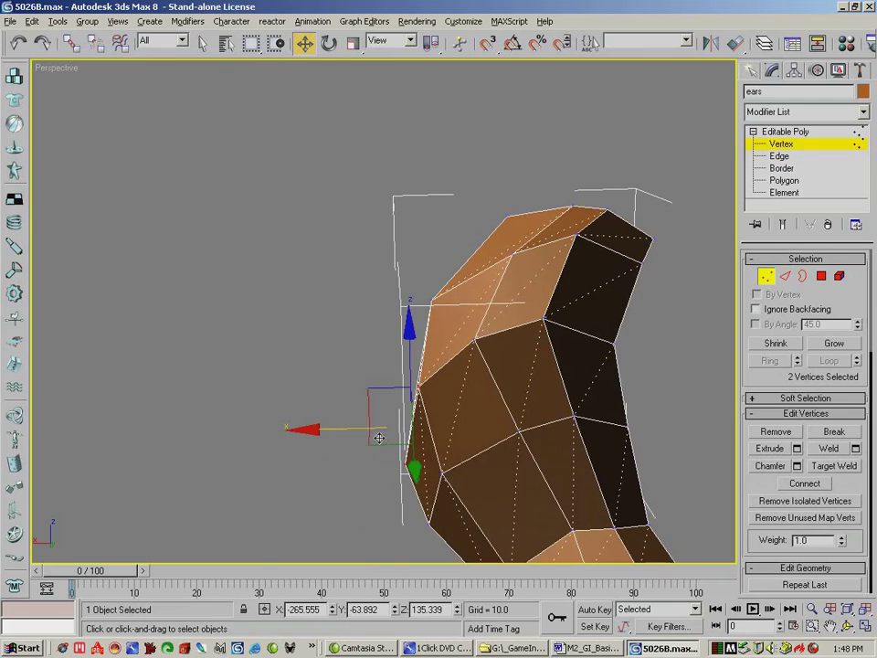
Leave vertex editing on the ear and unhide all objects in the scene.
left_click(848, 627)
left_click_drag(524, 342, 353, 297)
left_click(852, 608)
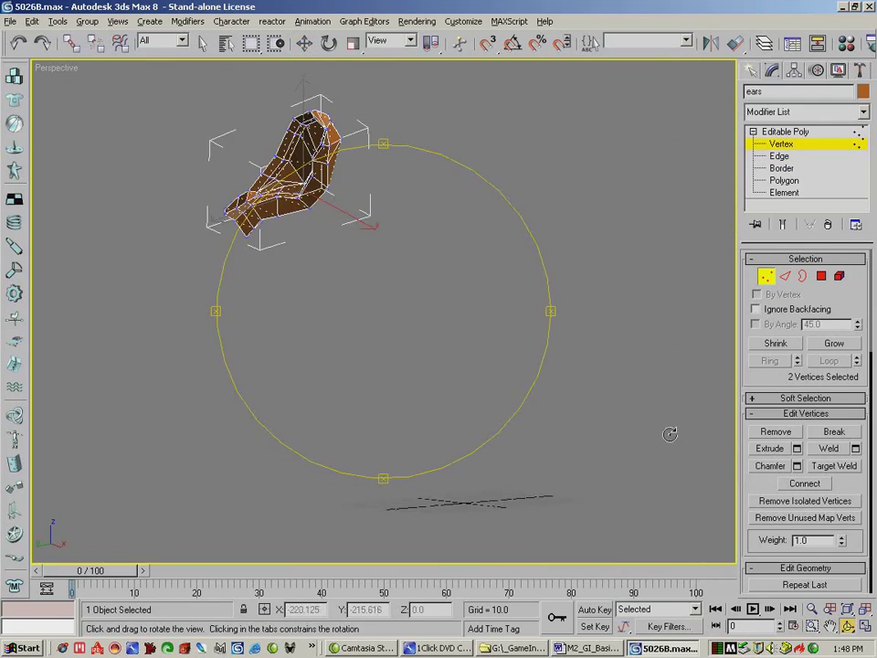
left_click(811, 609)
left_click_drag(481, 279, 500, 328)
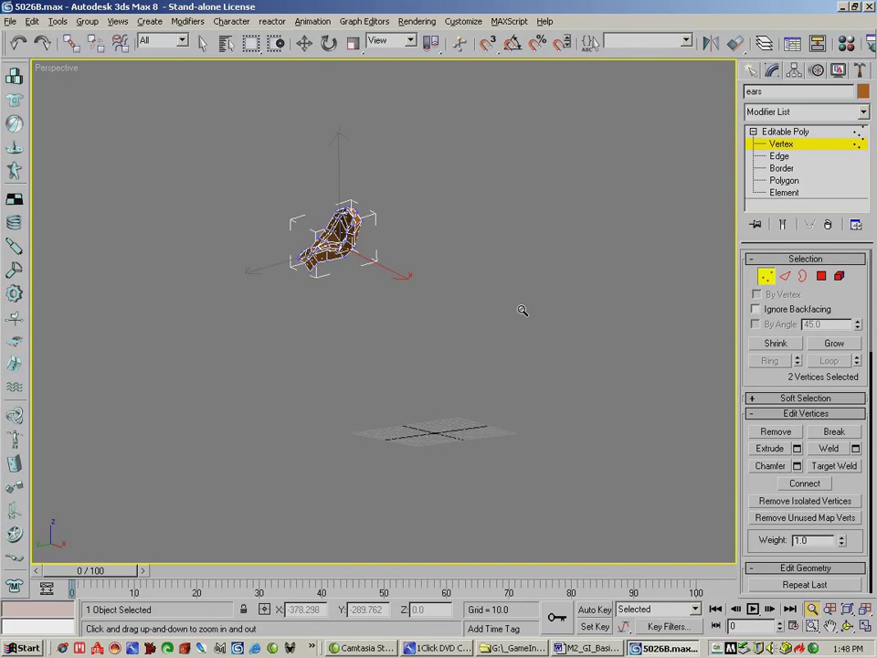
left_click(765, 276)
key("w")
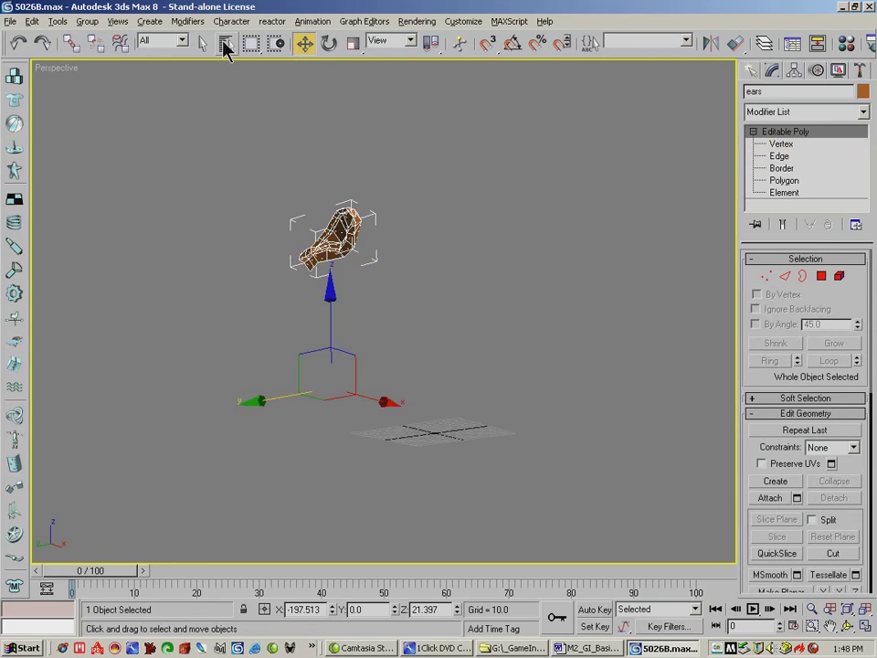
right_click(507, 177)
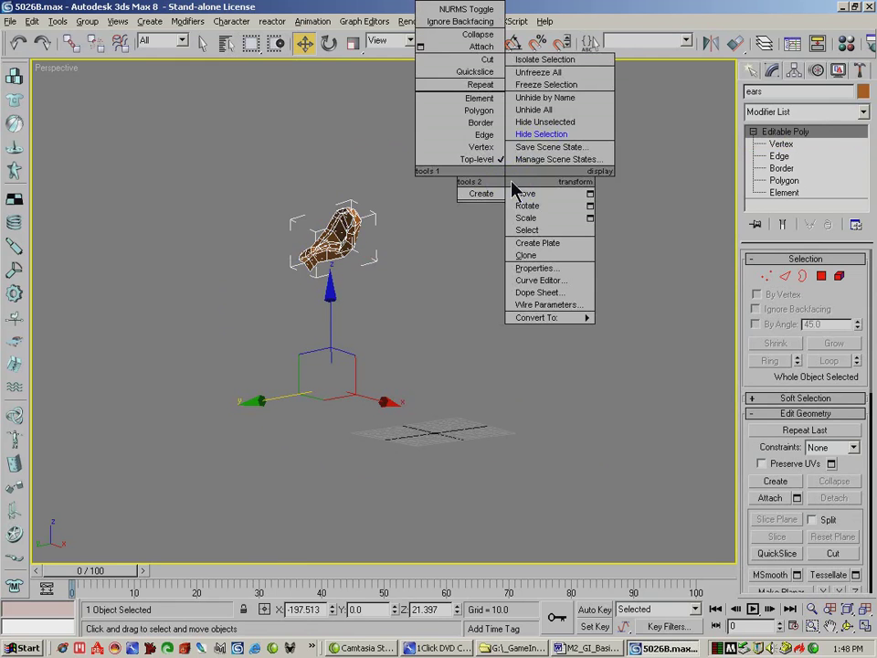
left_click(535, 110)
Delete the yellow leg-shaped object behind the sheep's body.
left_click(847, 625)
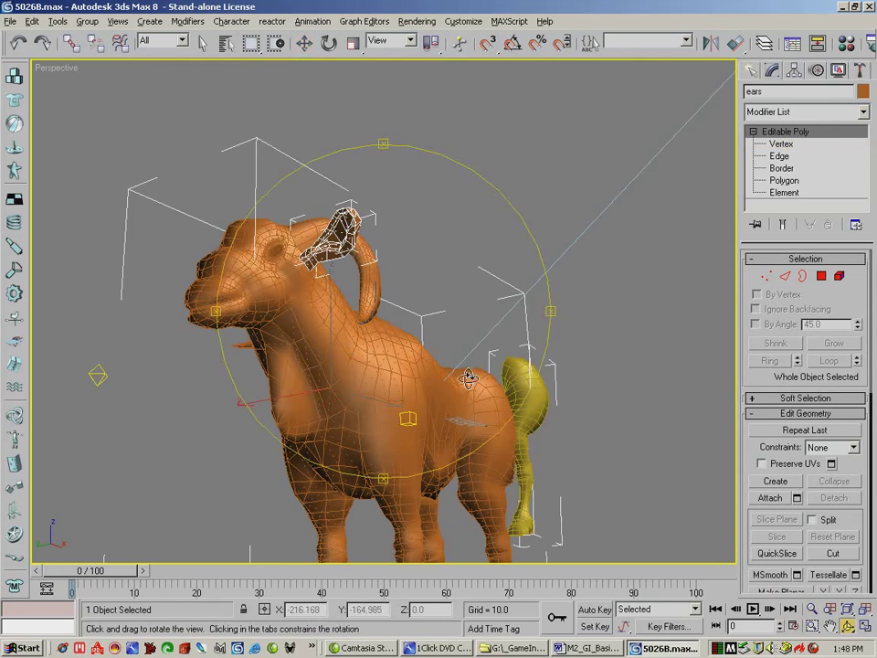
left_click_drag(260, 229, 328, 126)
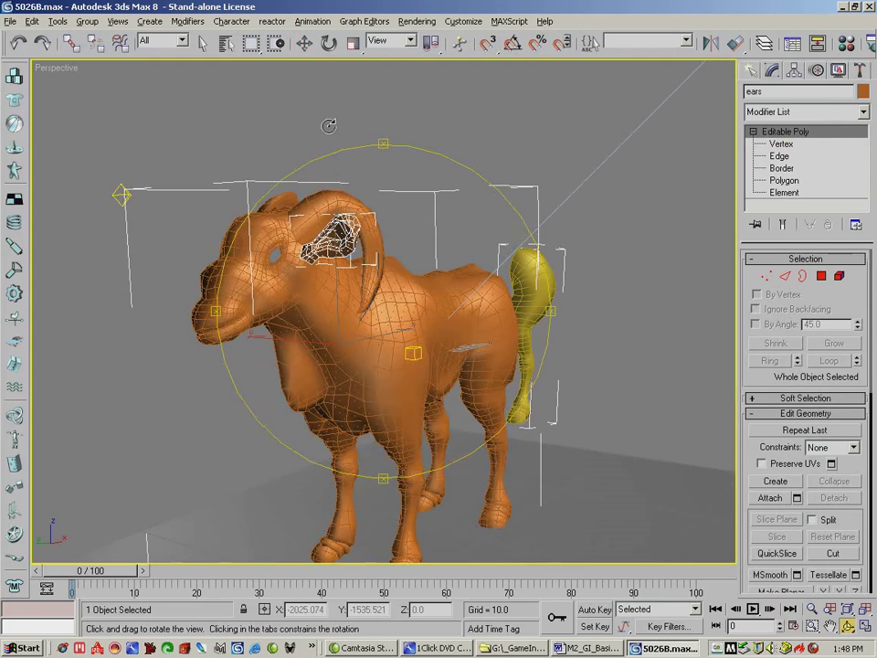
left_click(304, 43)
left_click(540, 290)
key("Delete")
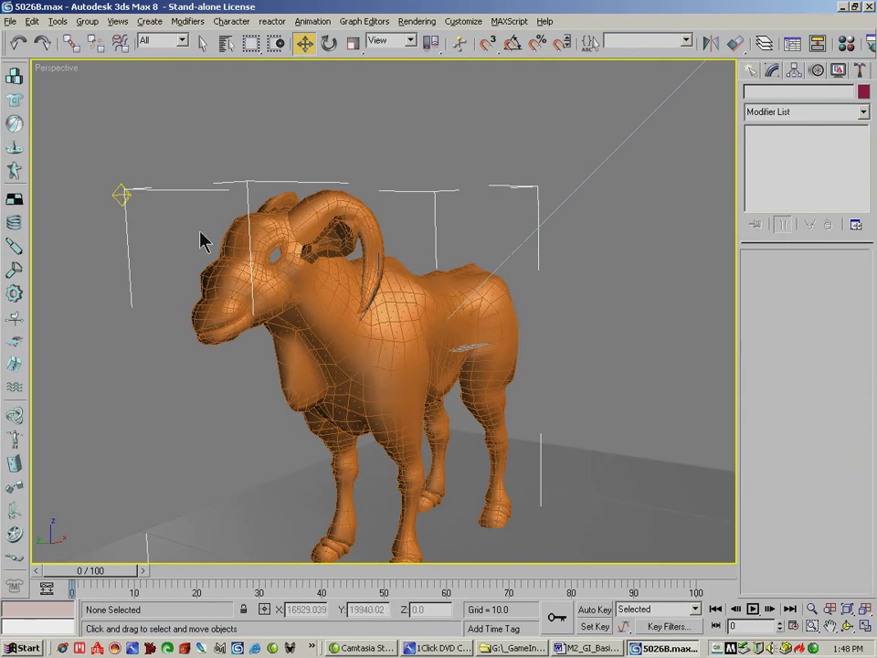
Select a vertex at the ear's tip and enable soft selection with a falloff of 72.002.
left_click(849, 627)
left_click_drag(329, 315, 356, 303)
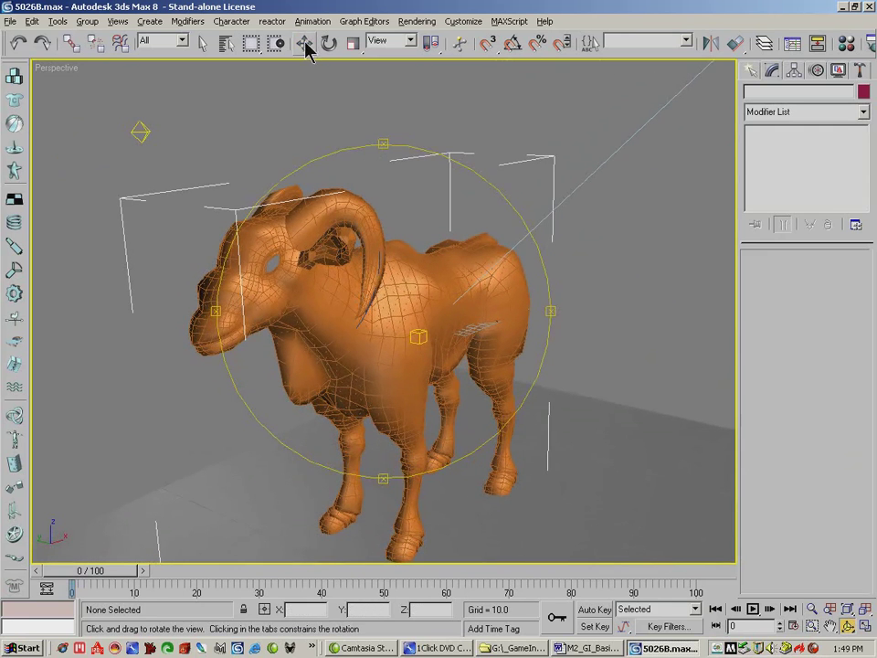
left_click(305, 43)
left_click(347, 232)
left_click(782, 275)
left_click(765, 275)
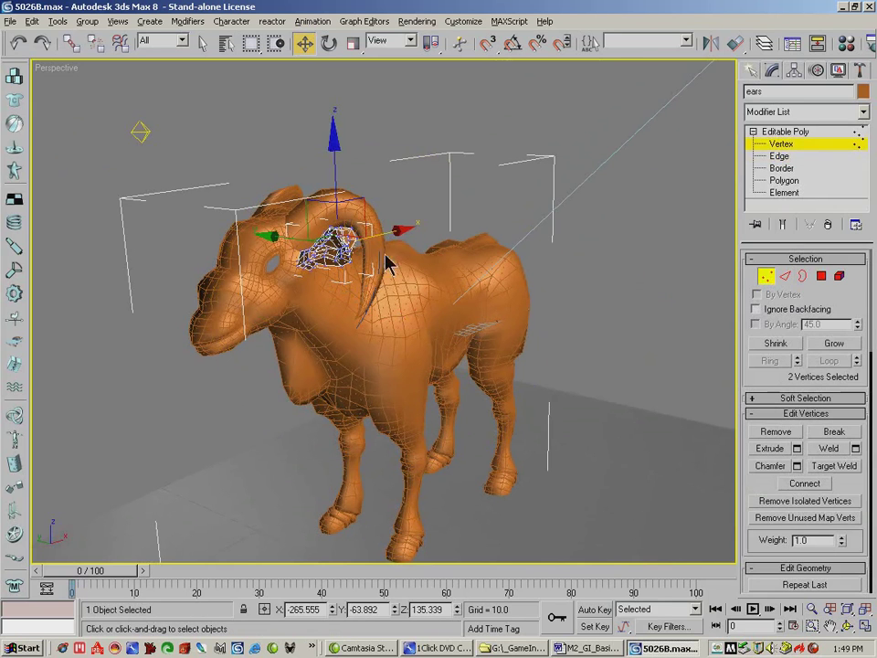
left_click(349, 233)
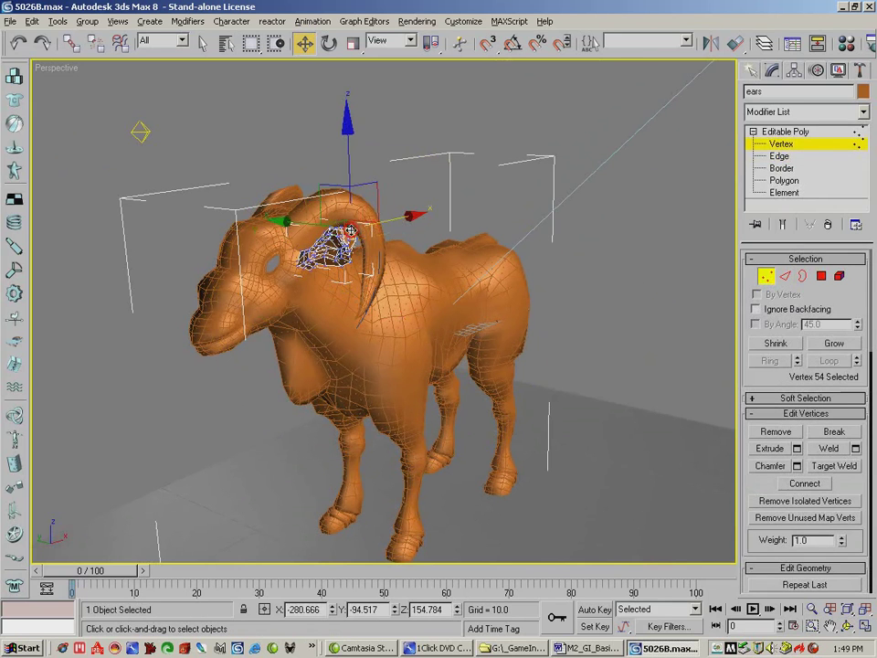
left_click(792, 399)
left_click(777, 308)
left_click_drag(841, 322, 761, 10)
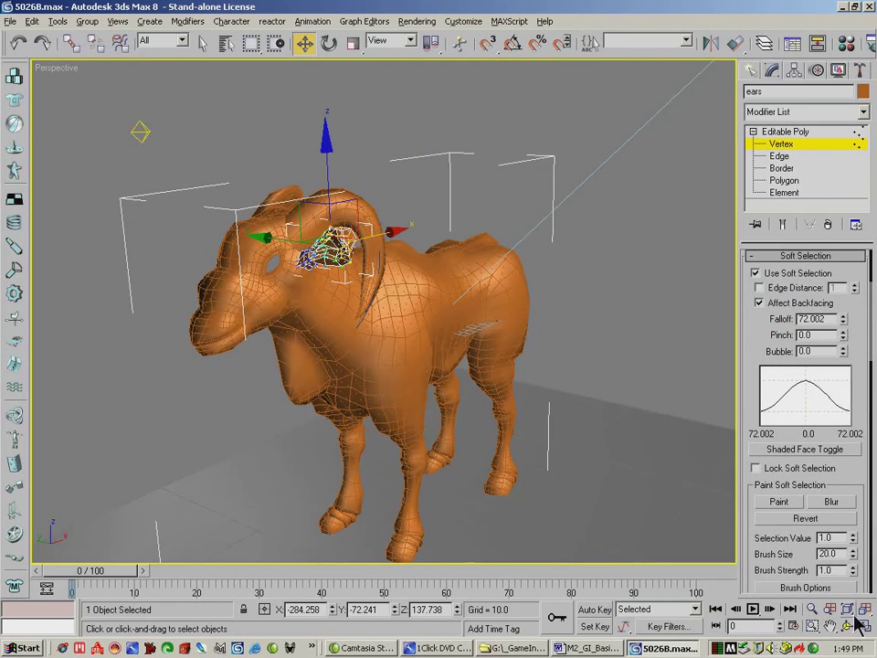
Rotate the soft-selected ear tip about 13.4° around Z and shift it slightly toward the head.
left_click(849, 625)
left_click_drag(471, 297, 265, 325)
left_click(332, 51)
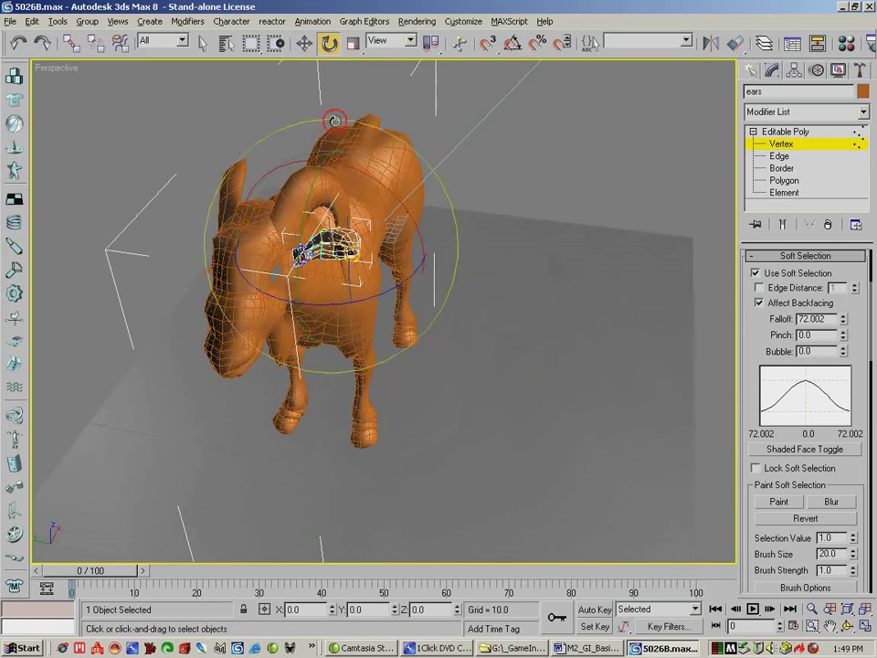
left_click_drag(365, 300, 383, 298)
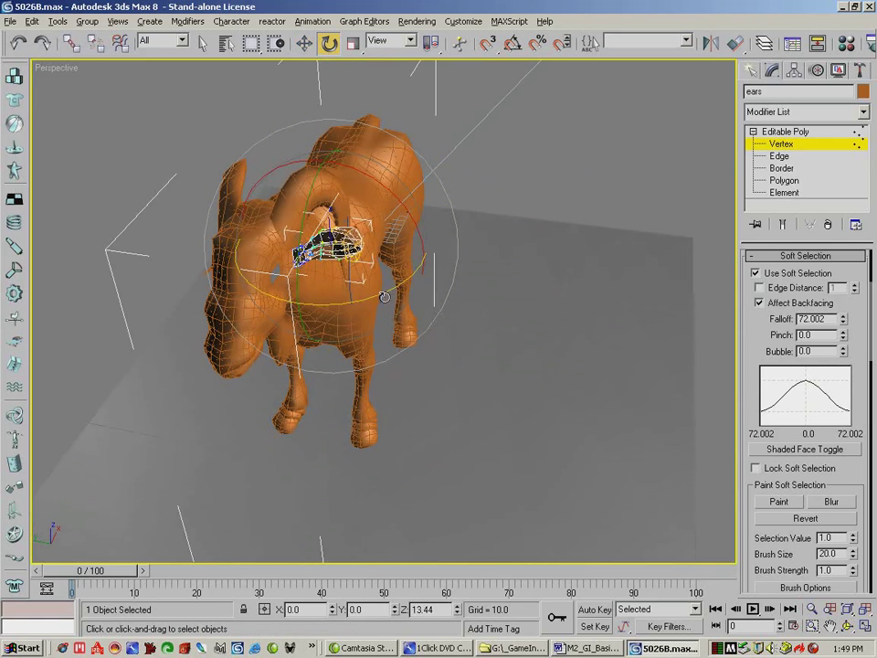
left_click(305, 43)
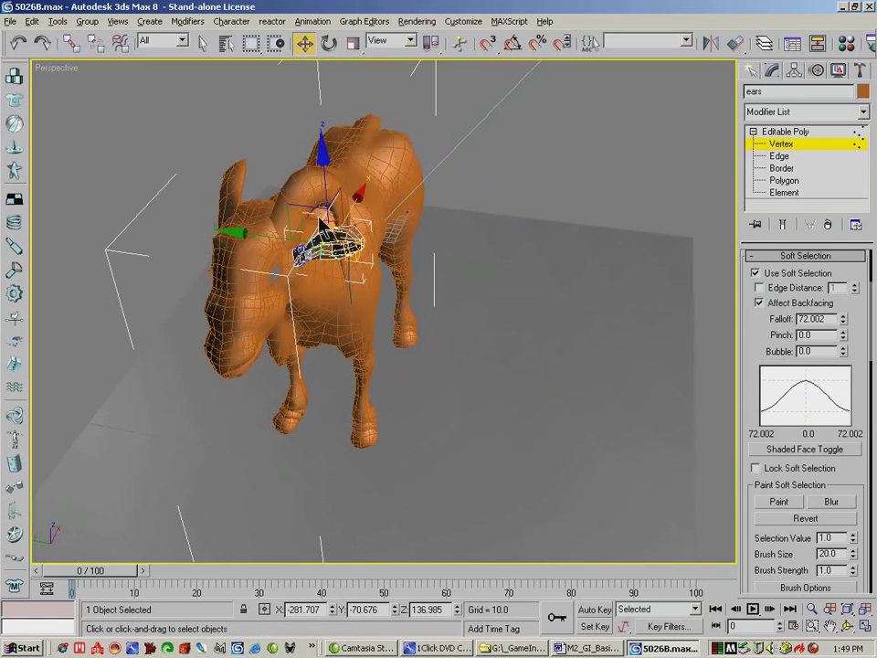
left_click_drag(319, 212, 309, 216)
Set the soft-selection falloff to 91.443 and rotate the selected ear tip about 3.5° around Z.
left_click_drag(842, 315, 834, 288)
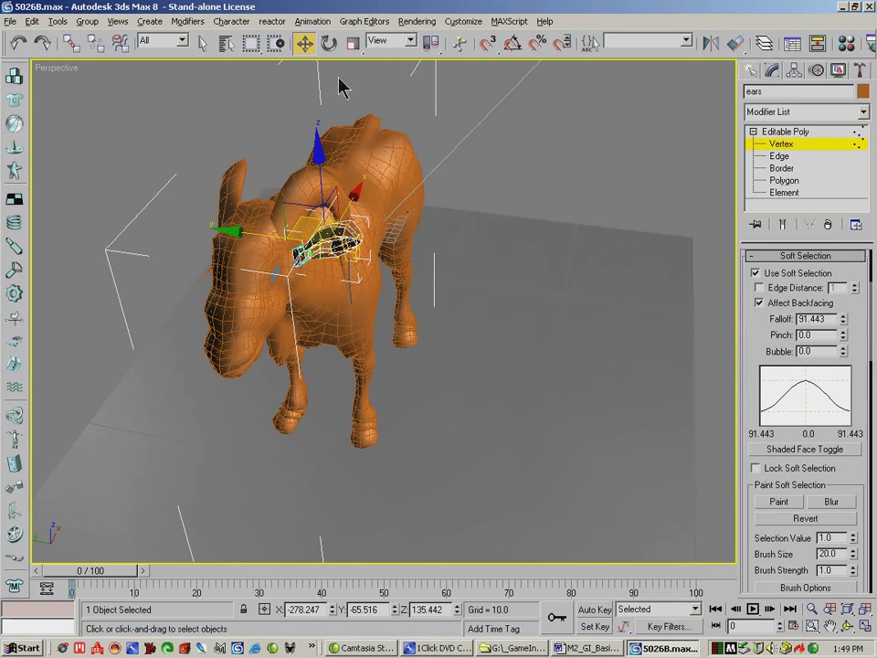
key("e")
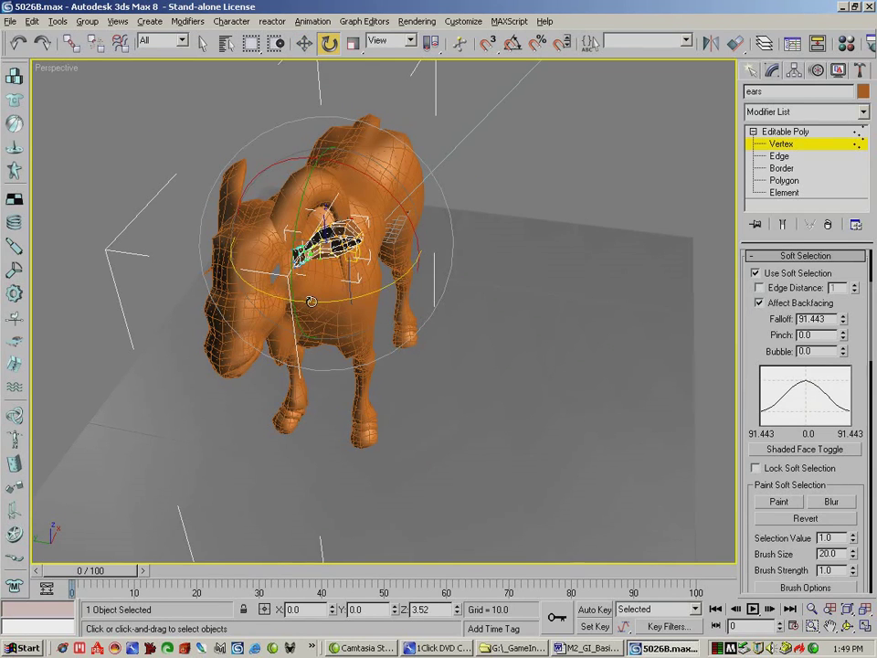
left_click_drag(311, 301, 313, 301)
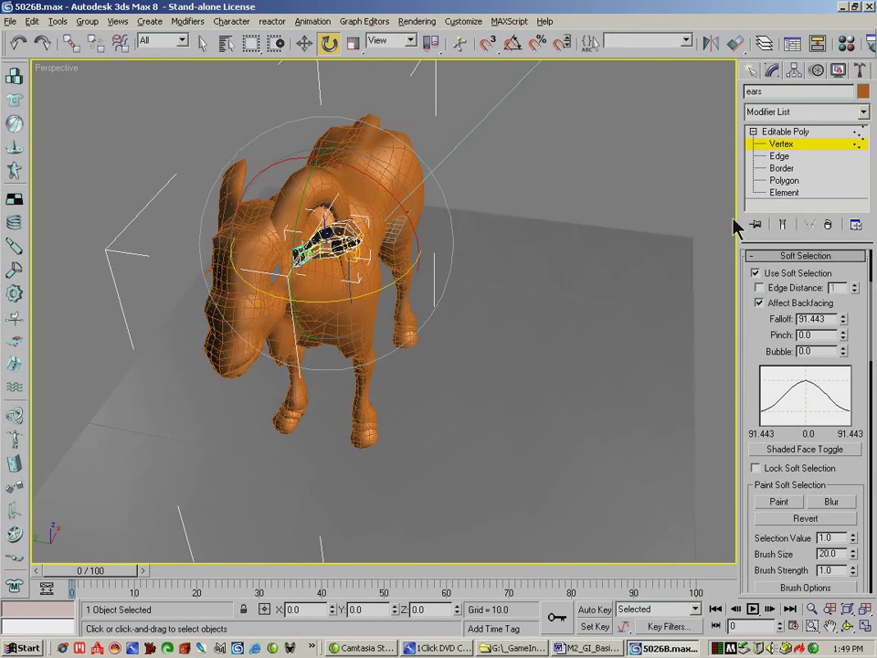
Leave vertex editing, rotate the whole ear around Z to about -52.6°, and move it against the side of the head.
left_click(772, 144)
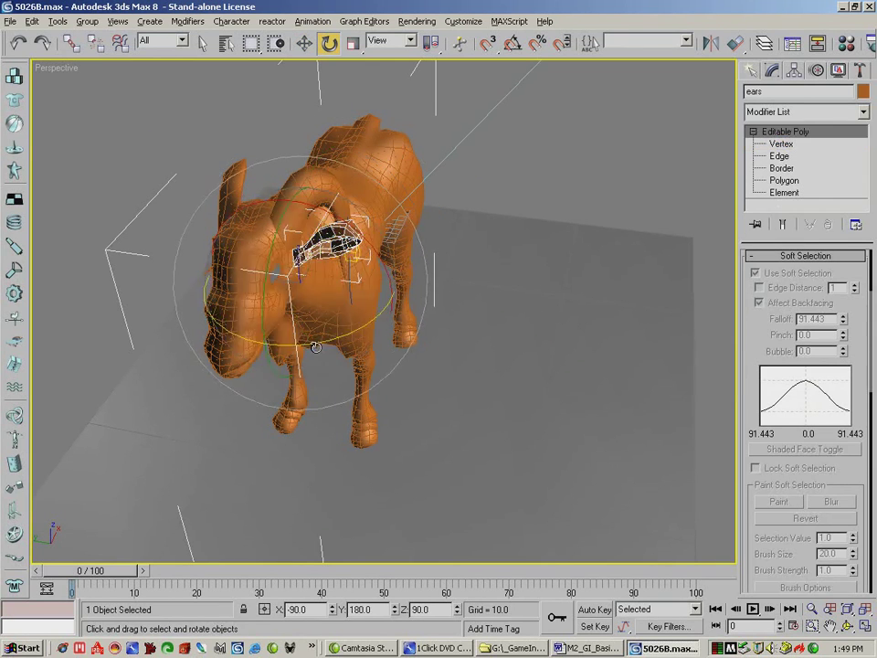
left_click_drag(315, 346, 372, 340)
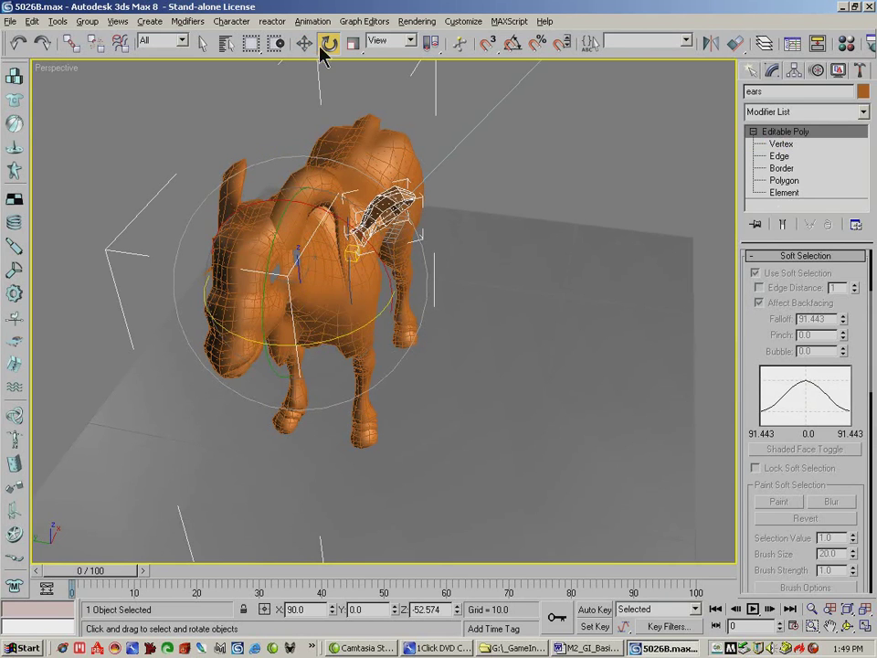
key("w")
left_click_drag(254, 277, 218, 277)
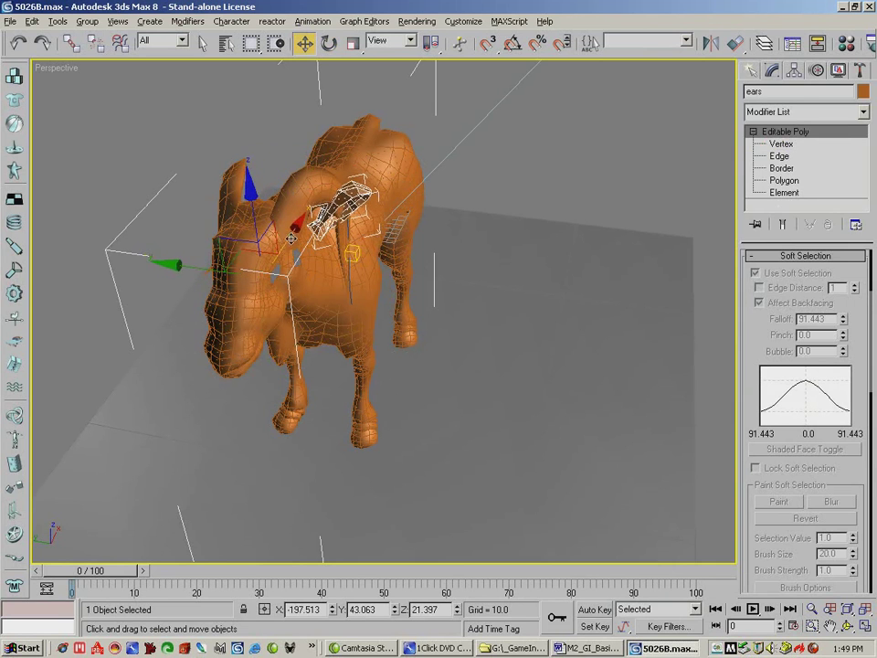
left_click_drag(281, 239, 262, 261)
Scale the ear uniformly to about 92%.
left_click(847, 628)
left_click_drag(313, 328, 328, 298)
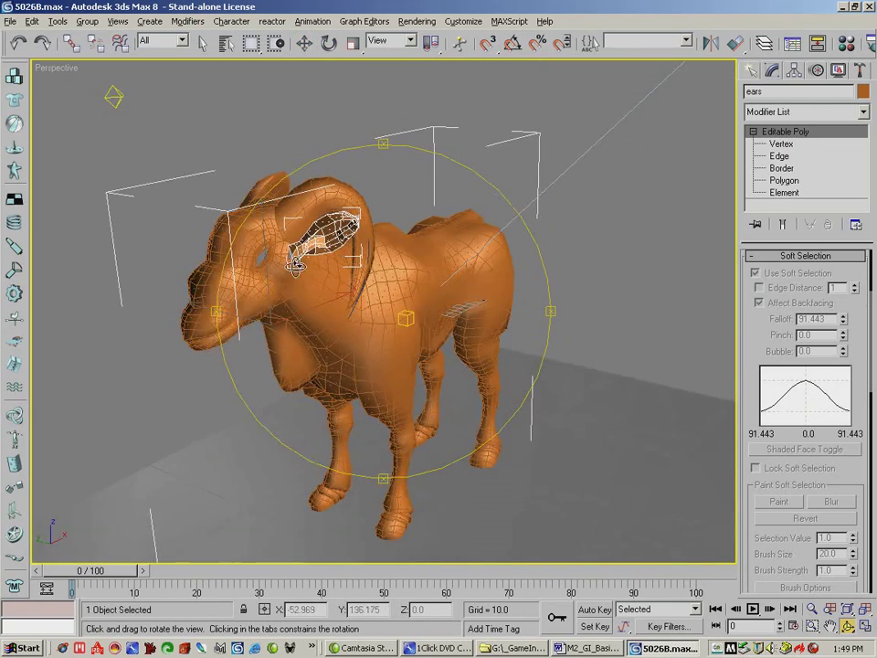
left_click(352, 43)
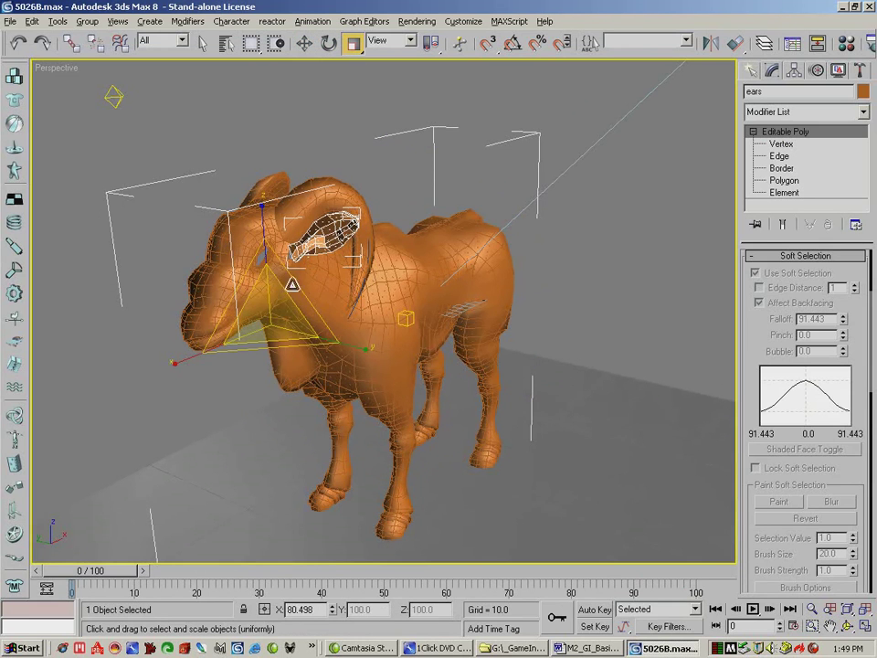
left_click(280, 292)
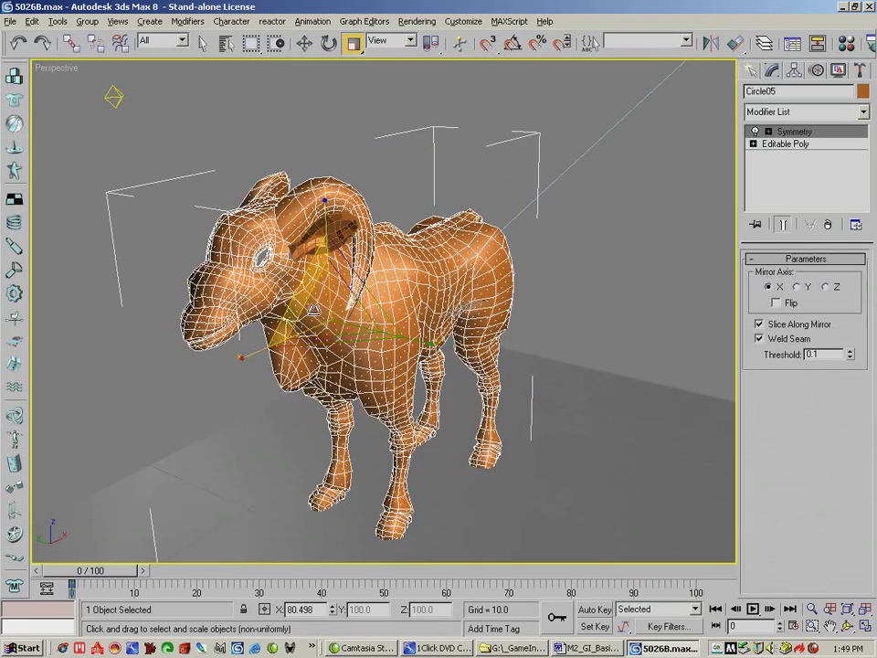
left_click(343, 224)
left_click_drag(270, 302, 269, 308)
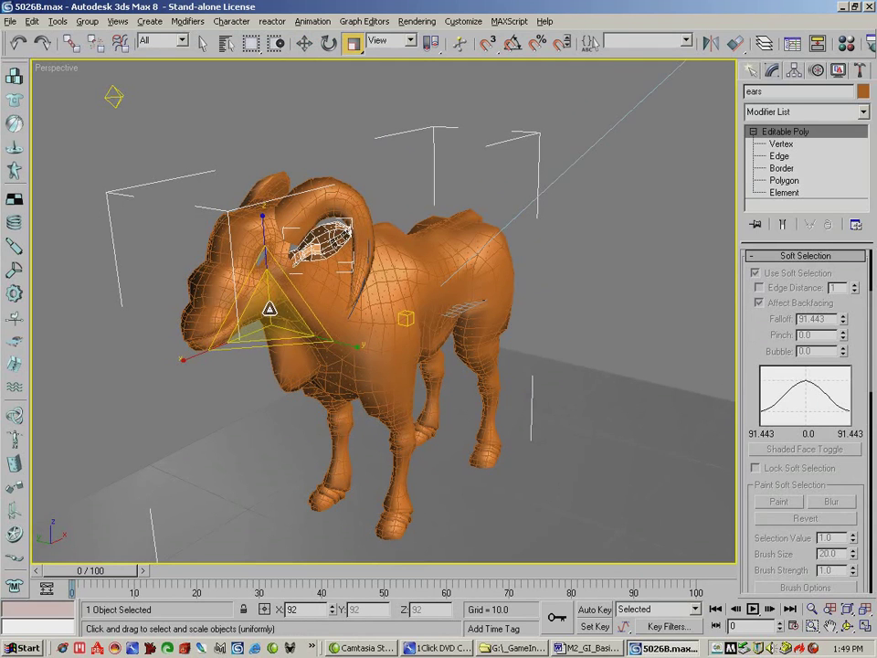
Raise the ear to Z 29.117 and shift it about -8.2 units along Y toward the opening behind the eye.
left_click(304, 43)
left_click_drag(263, 238, 264, 231)
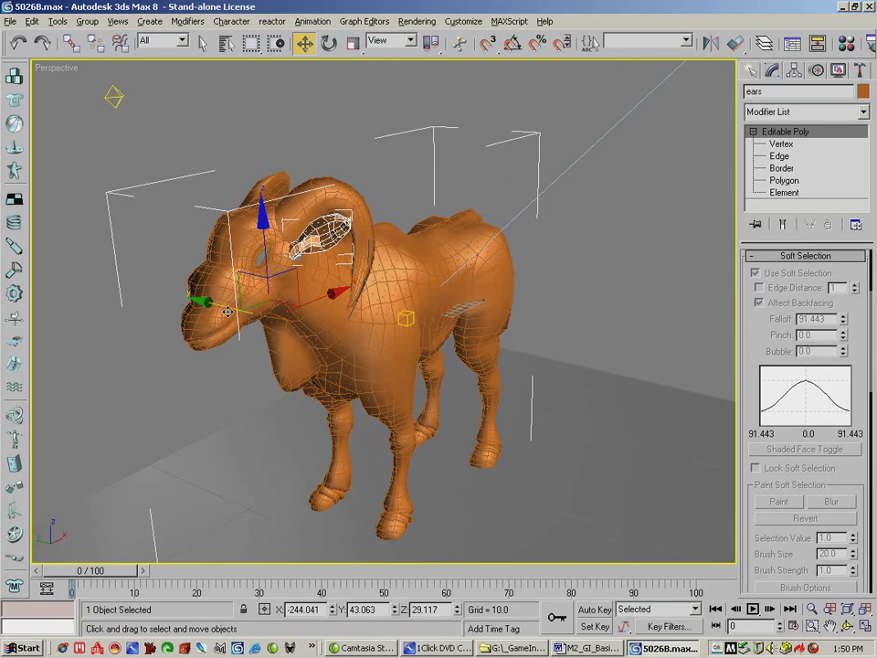
left_click_drag(226, 307, 233, 311)
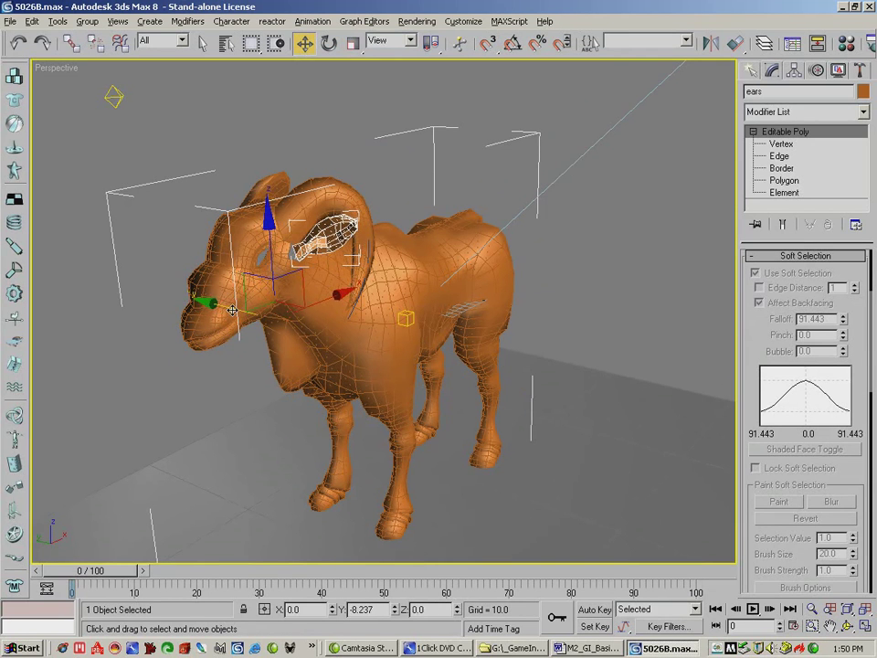
Collapse the sheep body's modifier stack, including Symmetry, into a plain Editable Poly.
left_click(811, 627)
left_click_drag(386, 370, 230, 184)
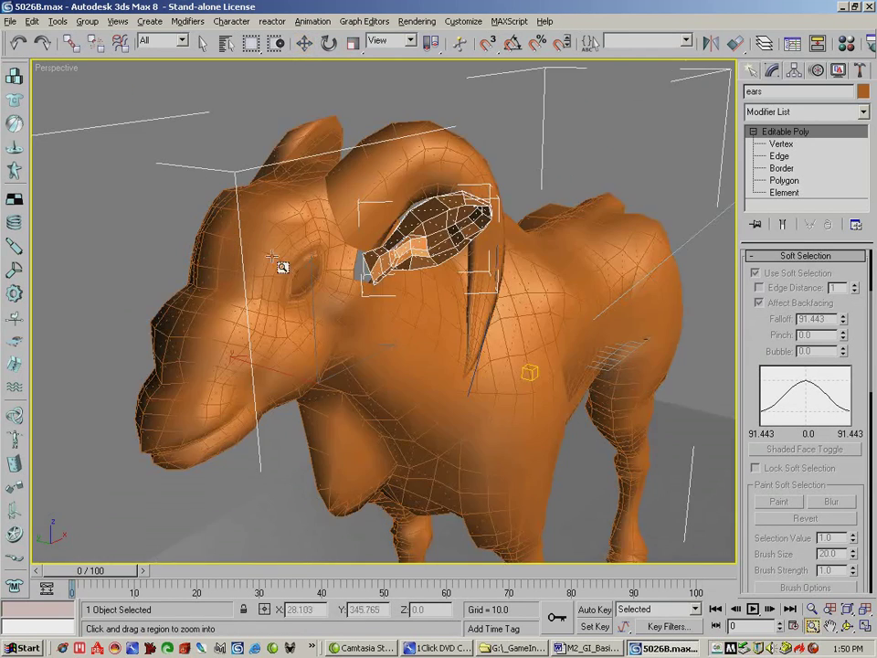
left_click(771, 609)
left_click_drag(392, 374, 402, 299)
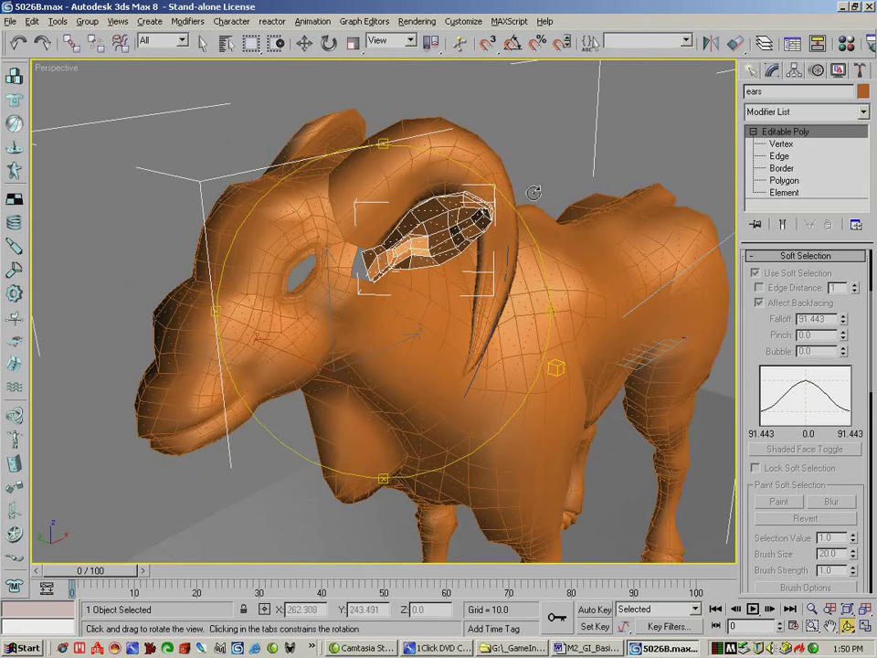
left_click(306, 43)
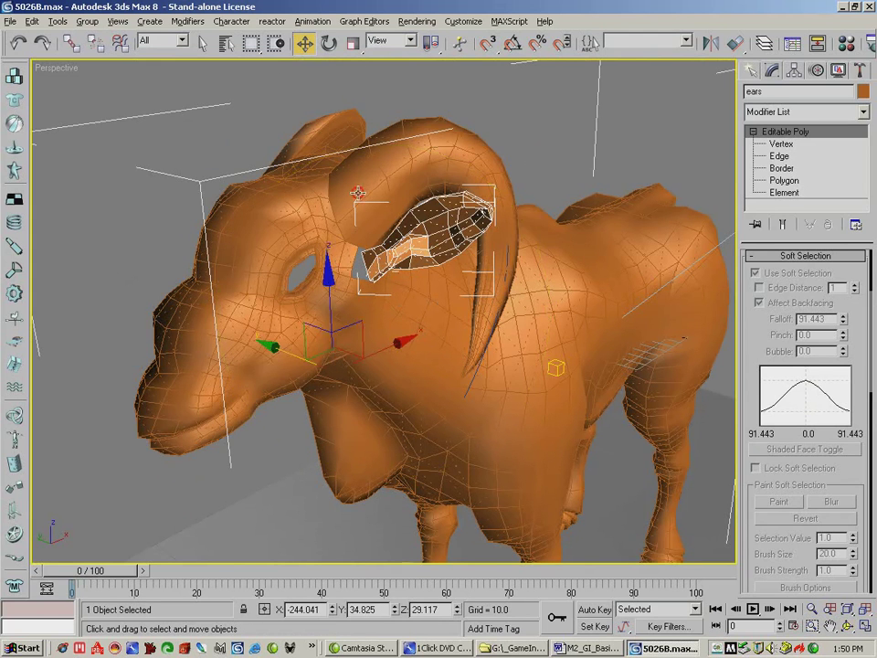
left_click(478, 225)
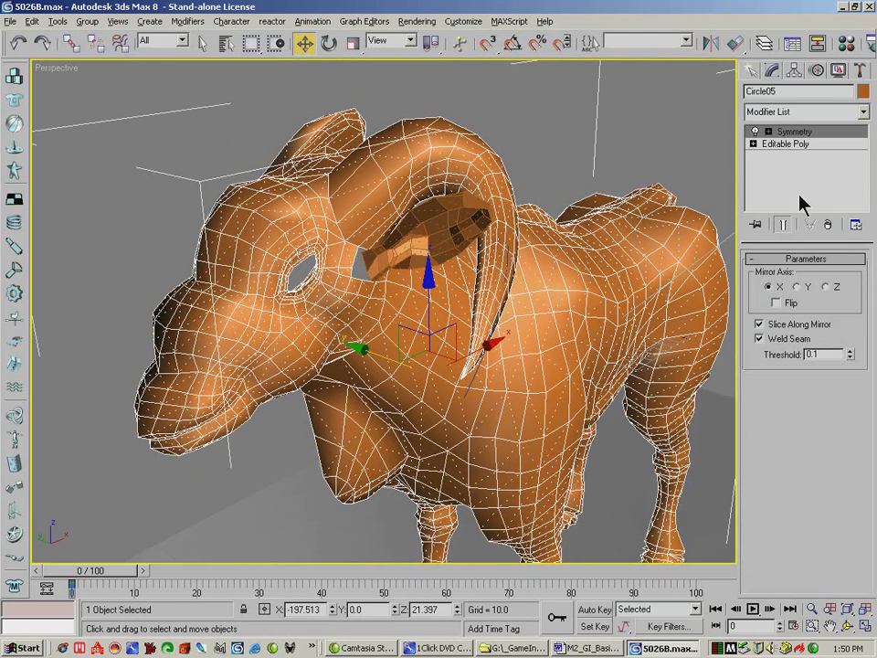
right_click(797, 137)
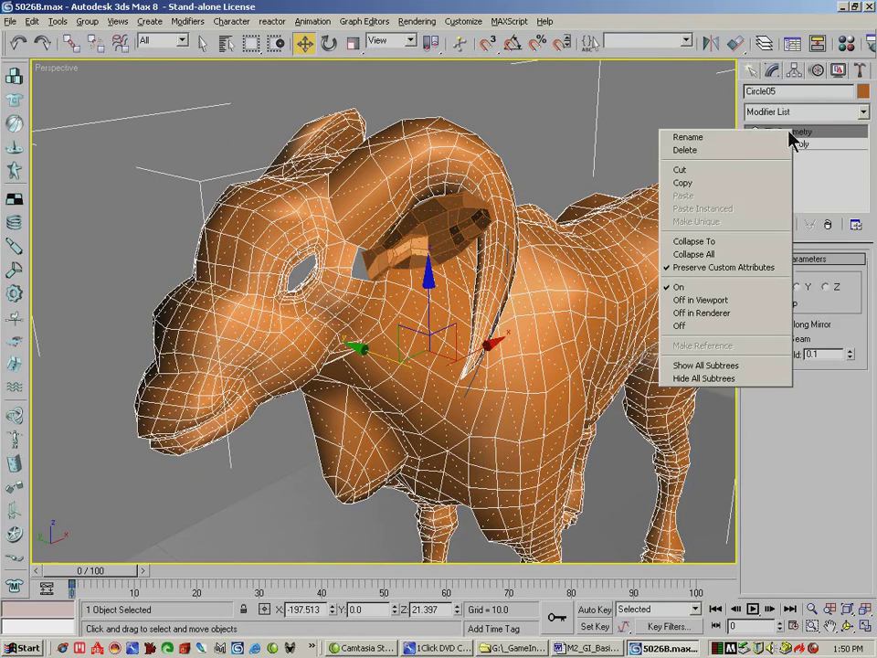
left_click(714, 253)
left_click(511, 363)
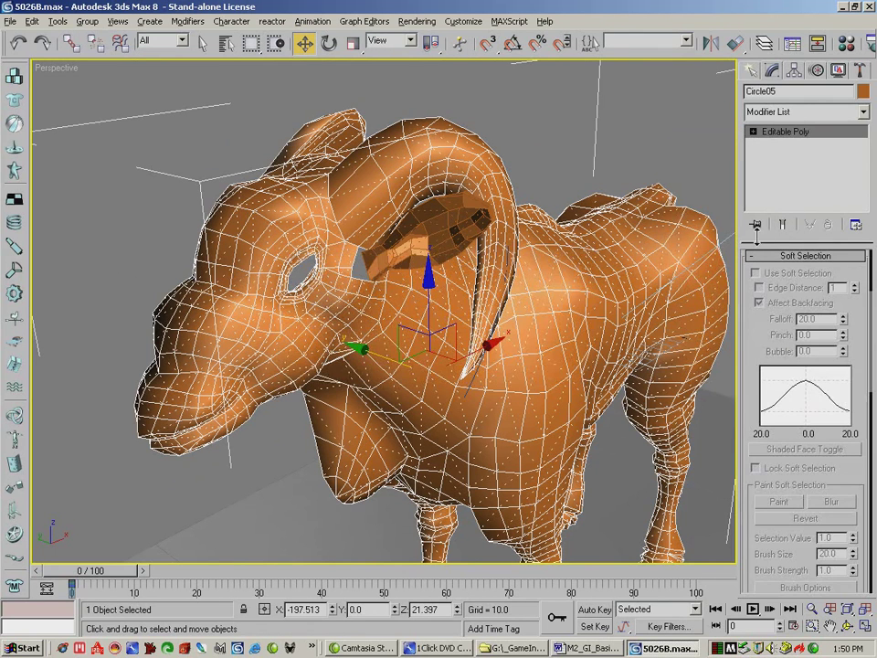
Attach the ear object to the sheep's body mesh.
left_click_drag(762, 355, 767, 202)
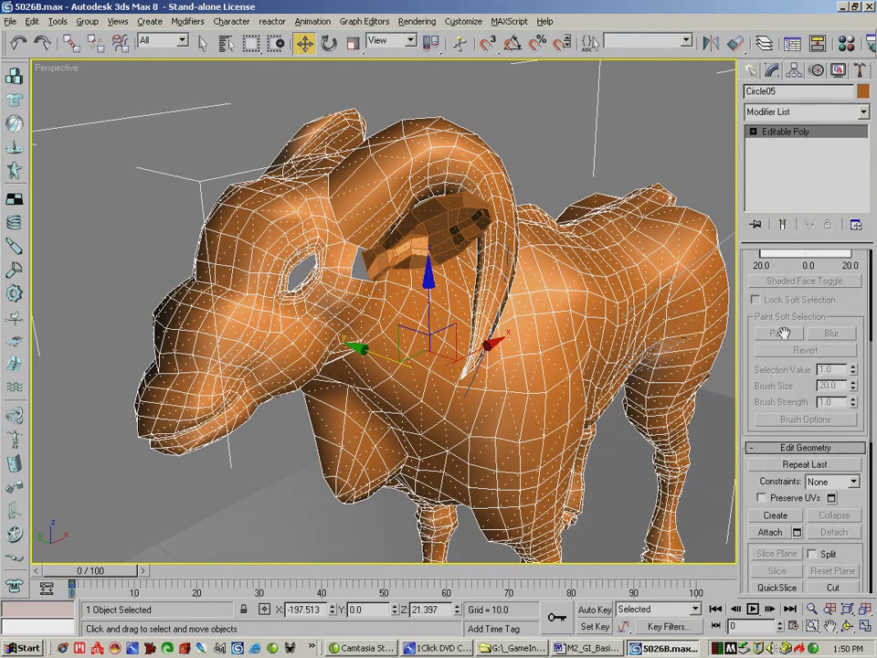
left_click(769, 532)
left_click(447, 213)
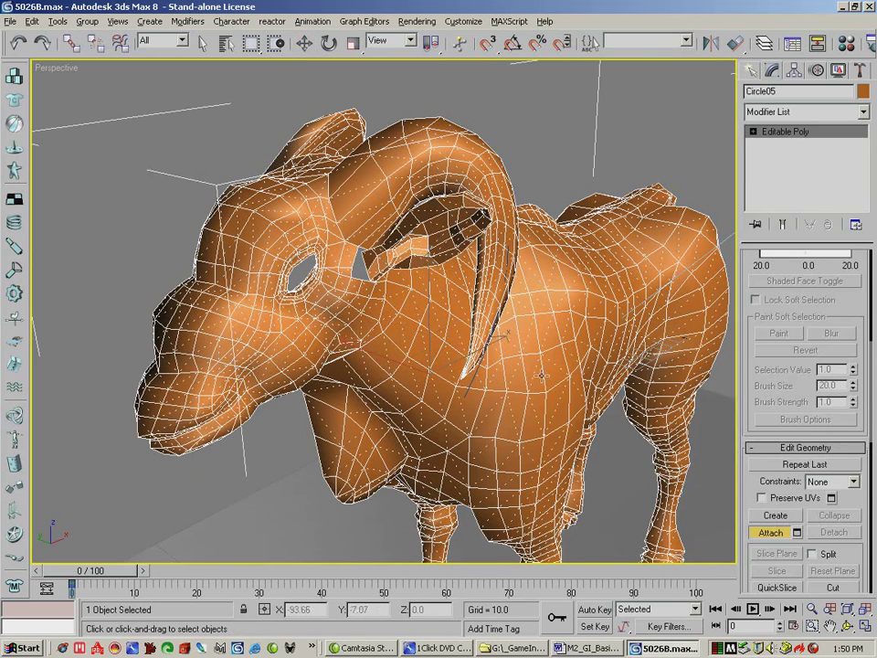
Target-weld two ear-base vertices to the front edge and front lower corner of the ear opening in the head.
left_click(814, 626)
left_click_drag(421, 317, 328, 224)
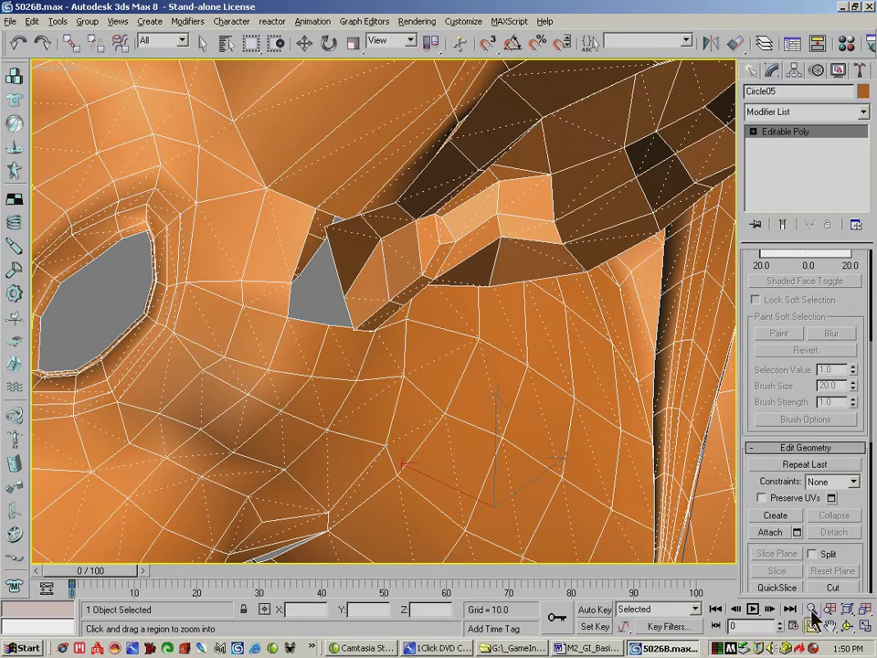
left_click(847, 626)
left_click_drag(516, 348, 419, 293)
left_click_drag(772, 260, 789, 366)
left_click(765, 272)
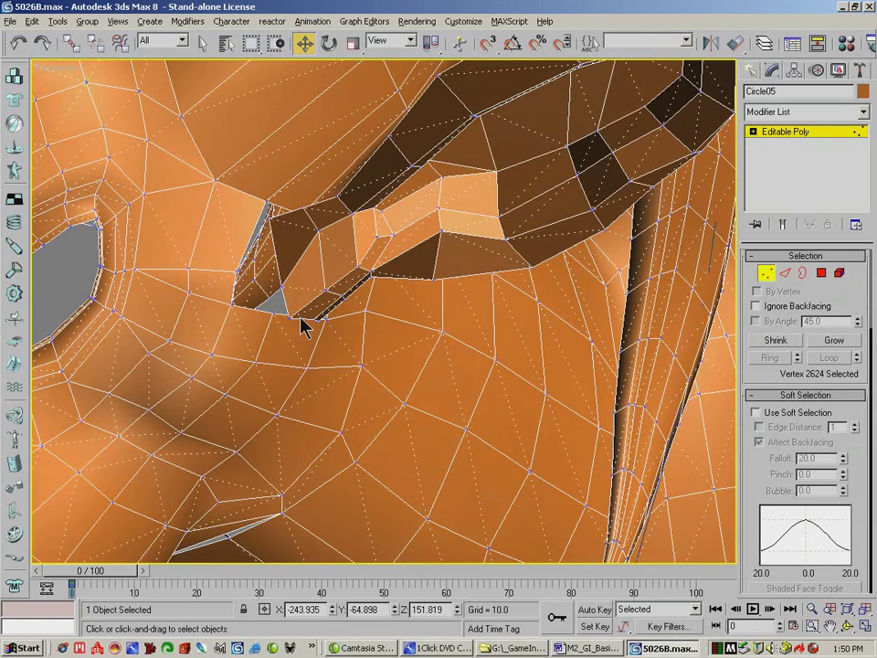
left_click(283, 288)
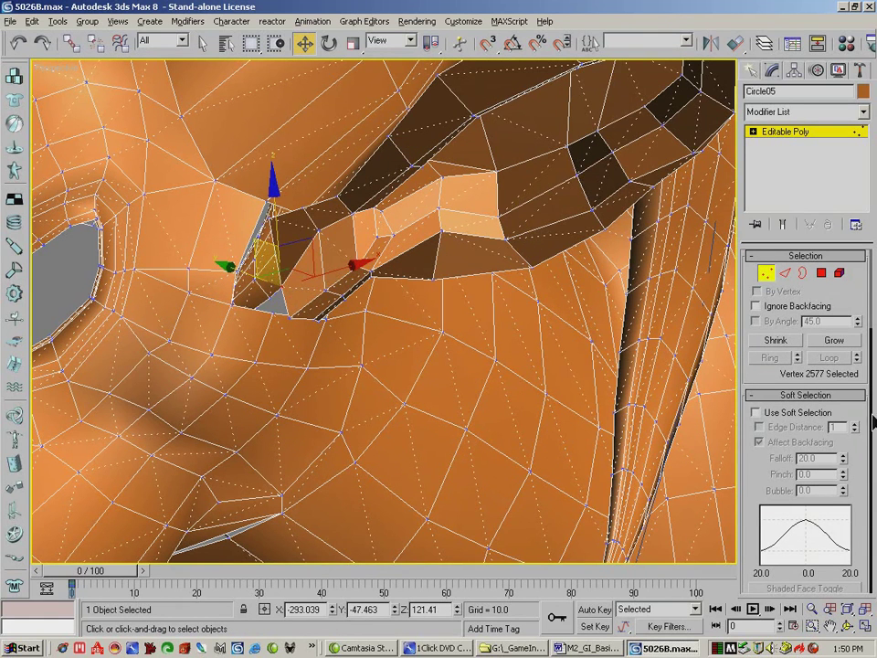
scroll(862, 416, "down", 5)
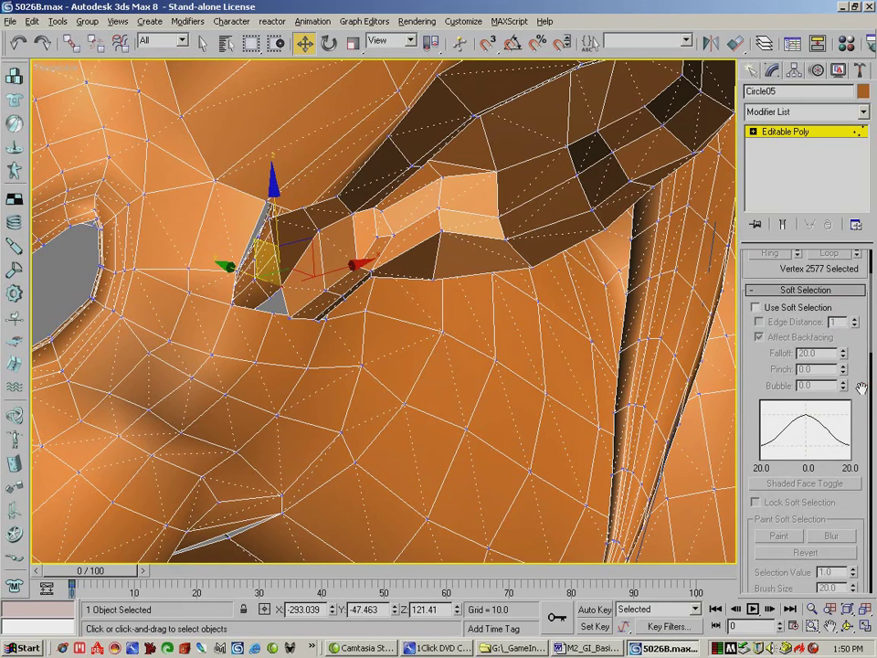
left_click_drag(853, 418, 853, 277)
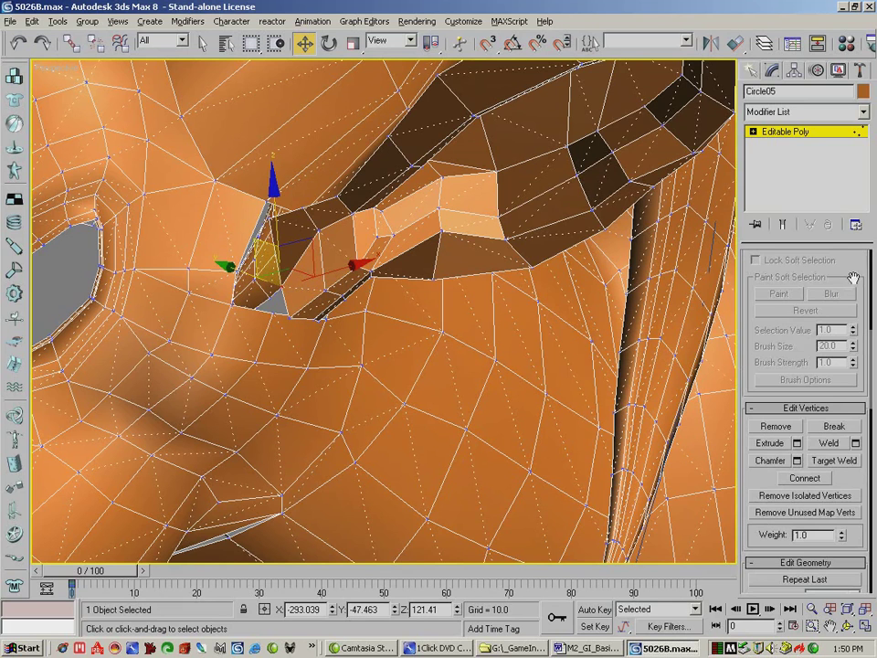
left_click(834, 460)
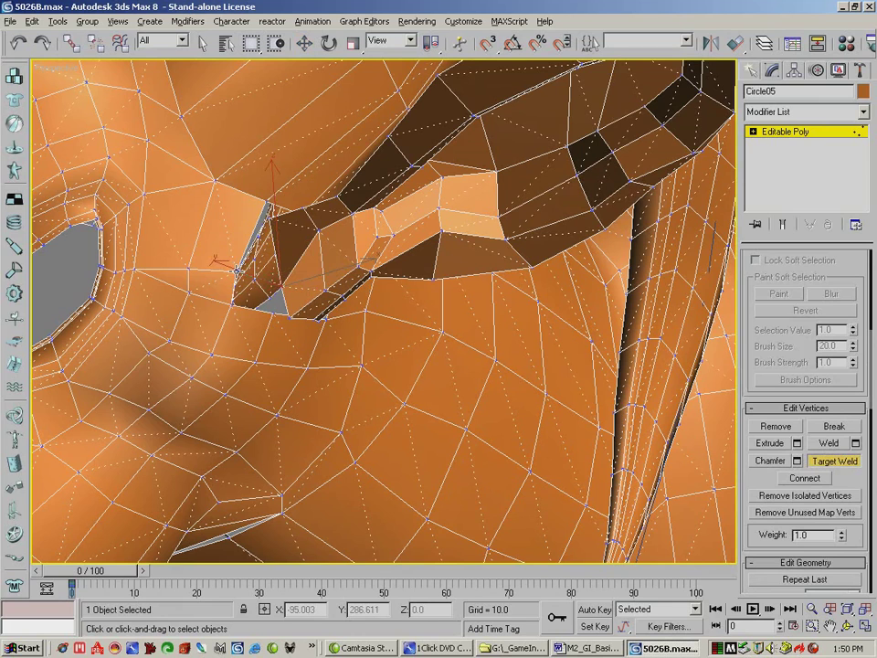
left_click(236, 271)
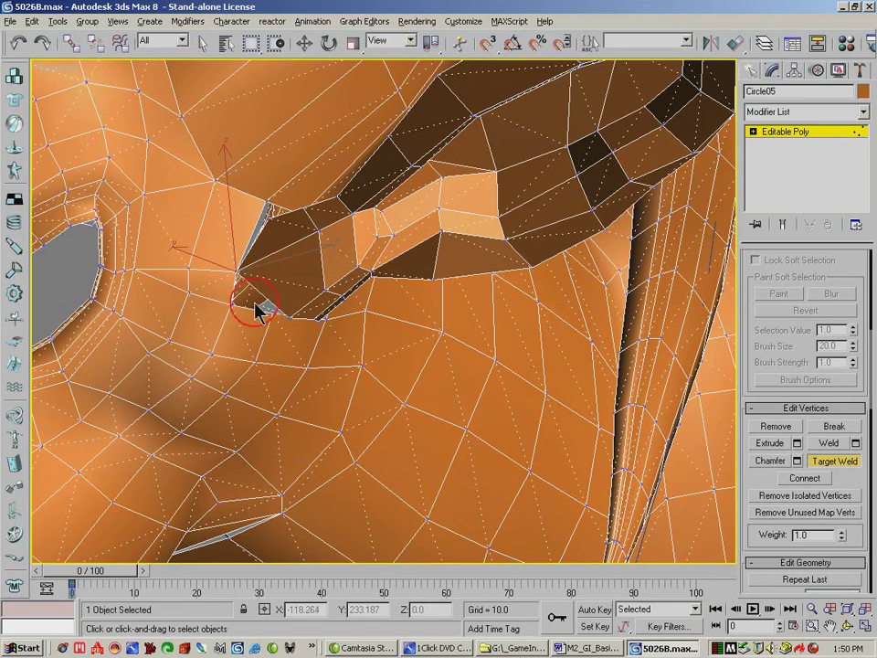
left_click(234, 304)
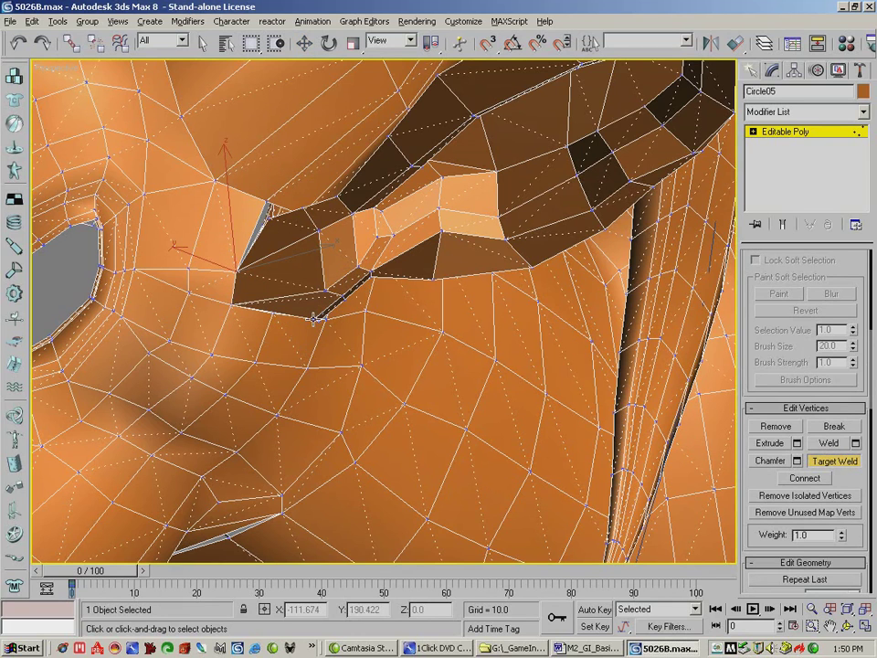
Target-weld the ear base's lower vertex to the neighbouring vertex on the opening's lower edge.
left_click(849, 626)
left_click_drag(360, 260, 250, 194)
left_click(831, 462)
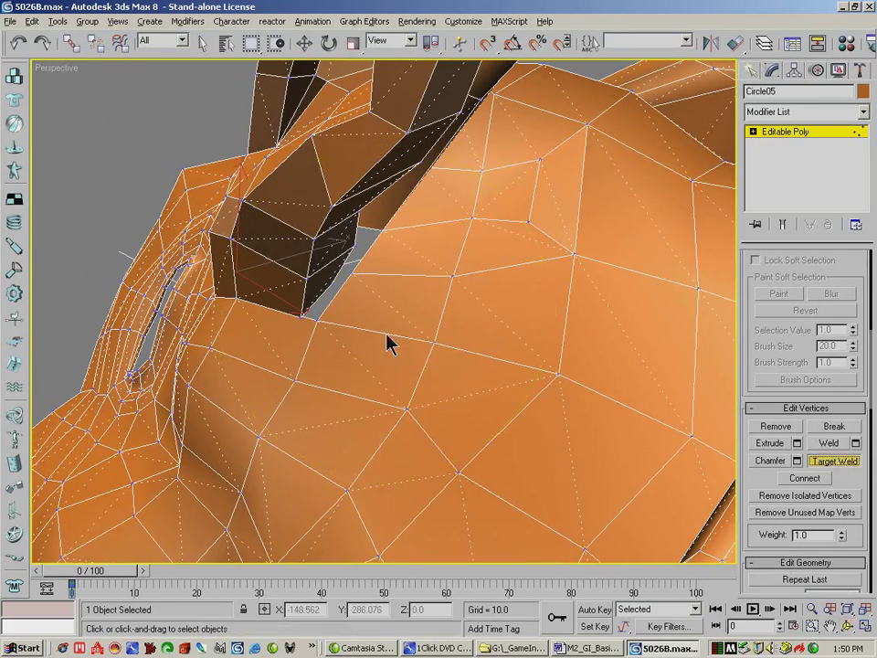
left_click(299, 315)
key("w")
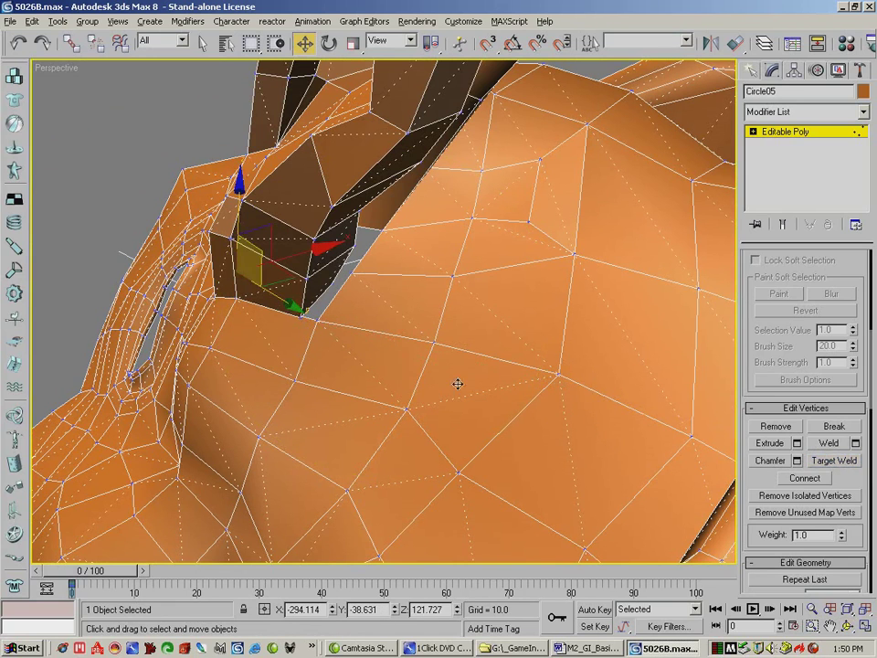
left_click(834, 460)
left_click(301, 317)
left_click(317, 319)
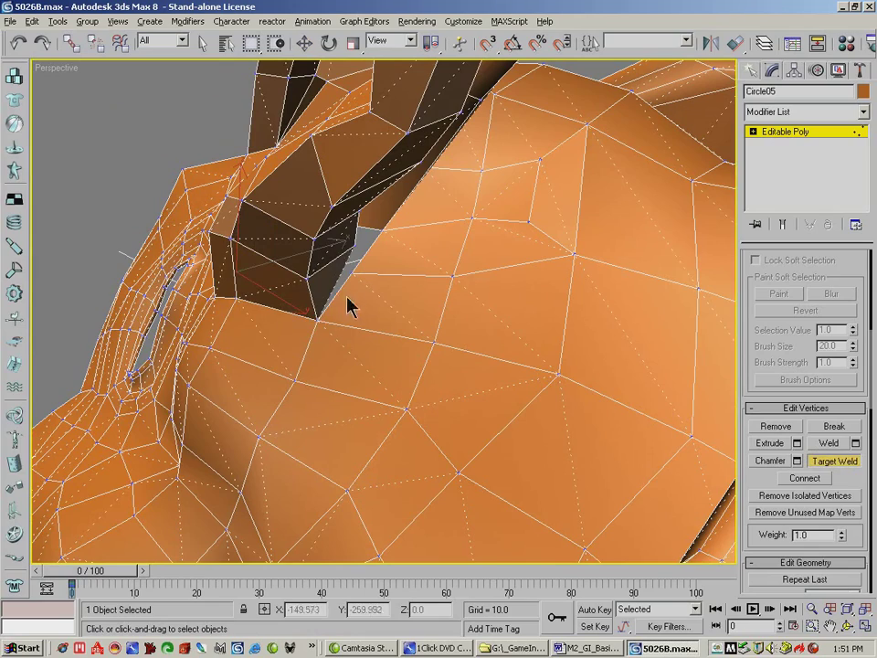
Target-weld the ear-base vertices behind the lower corner to the opening's rear edge.
left_click(847, 625)
left_click_drag(347, 237, 335, 266)
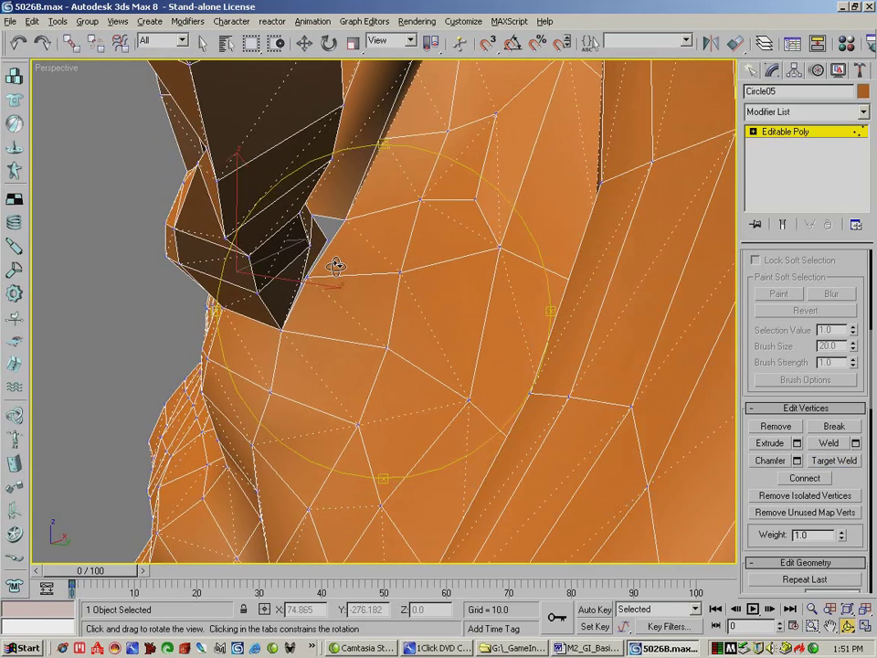
left_click(835, 461)
left_click(304, 283)
left_click(309, 277)
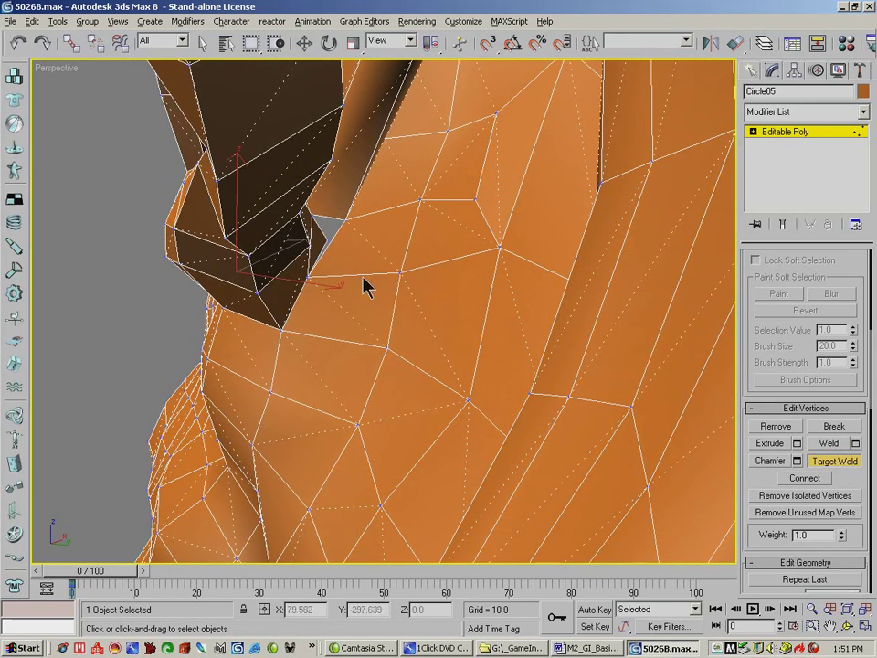
left_click(345, 219)
Target-weld the loose ear-base vertices to the upper edge of the head's ear opening.
left_click(847, 628)
left_click_drag(327, 212, 482, 319)
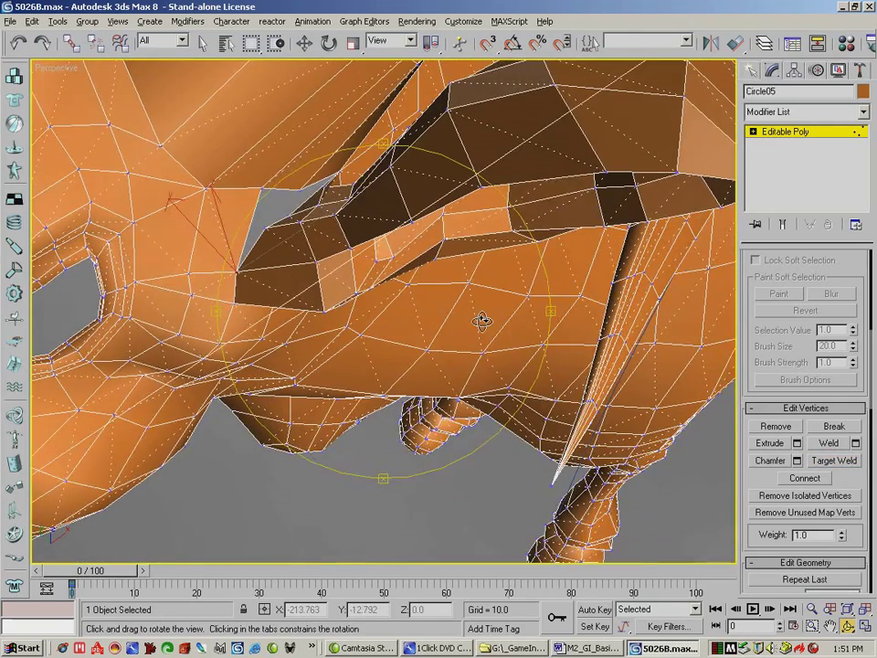
left_click(833, 460)
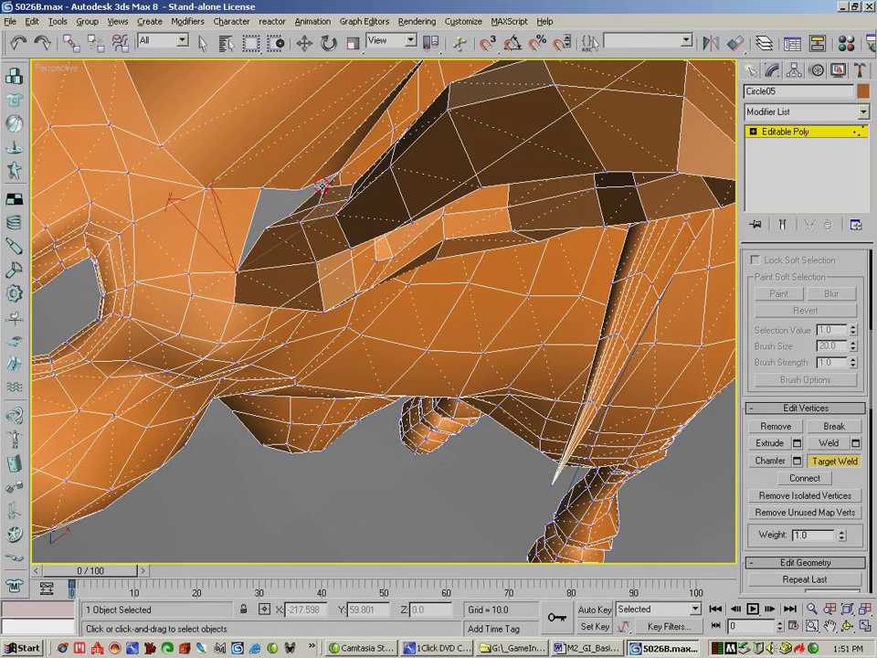
key("w")
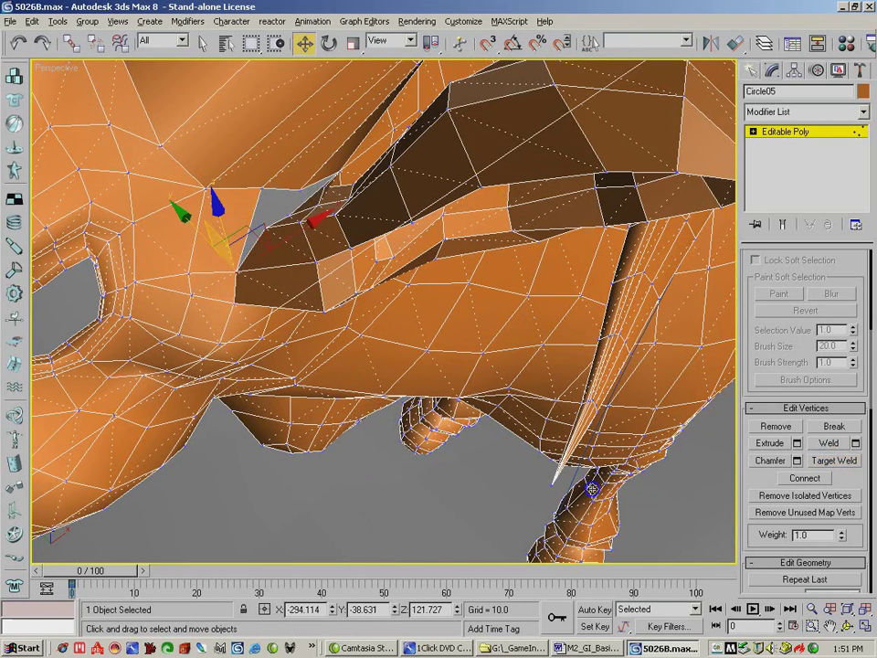
key("ctrl+r")
left_click_drag(403, 298, 417, 256)
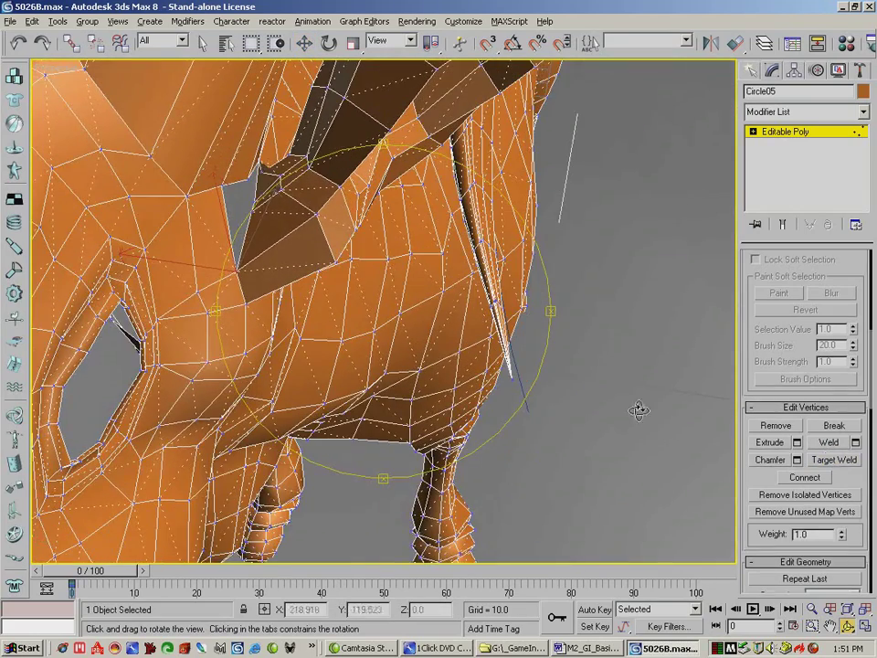
left_click(202, 42)
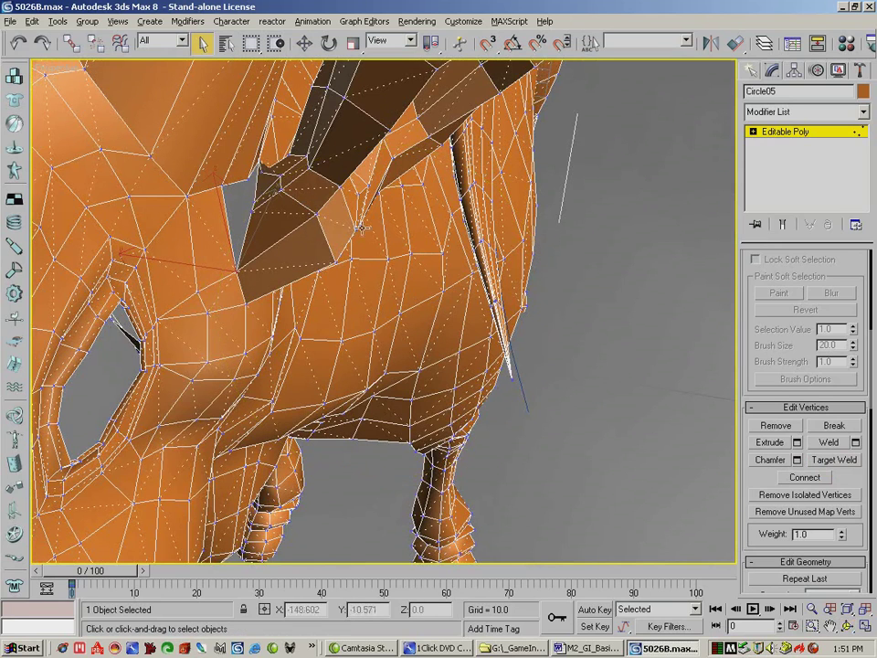
left_click(835, 460)
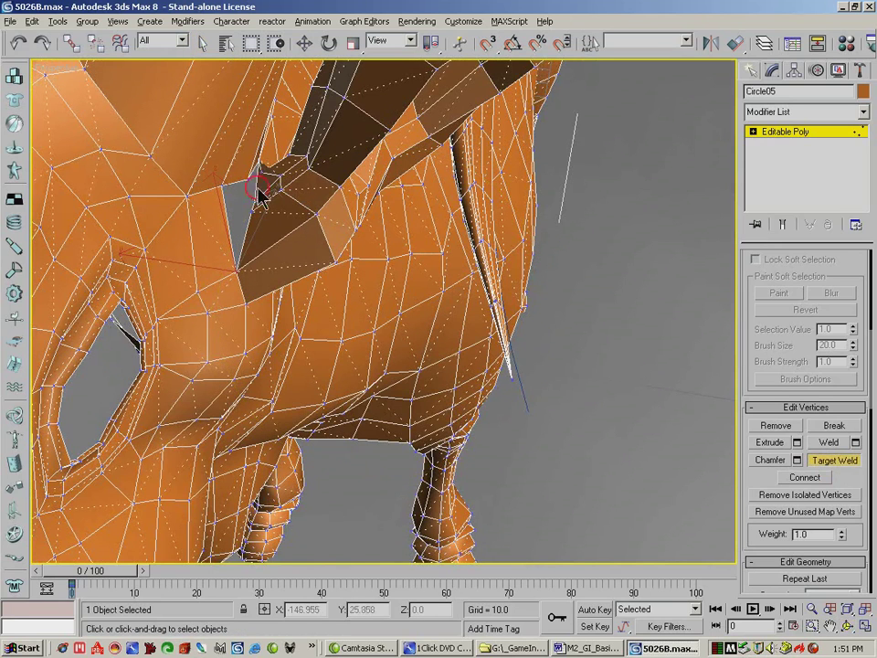